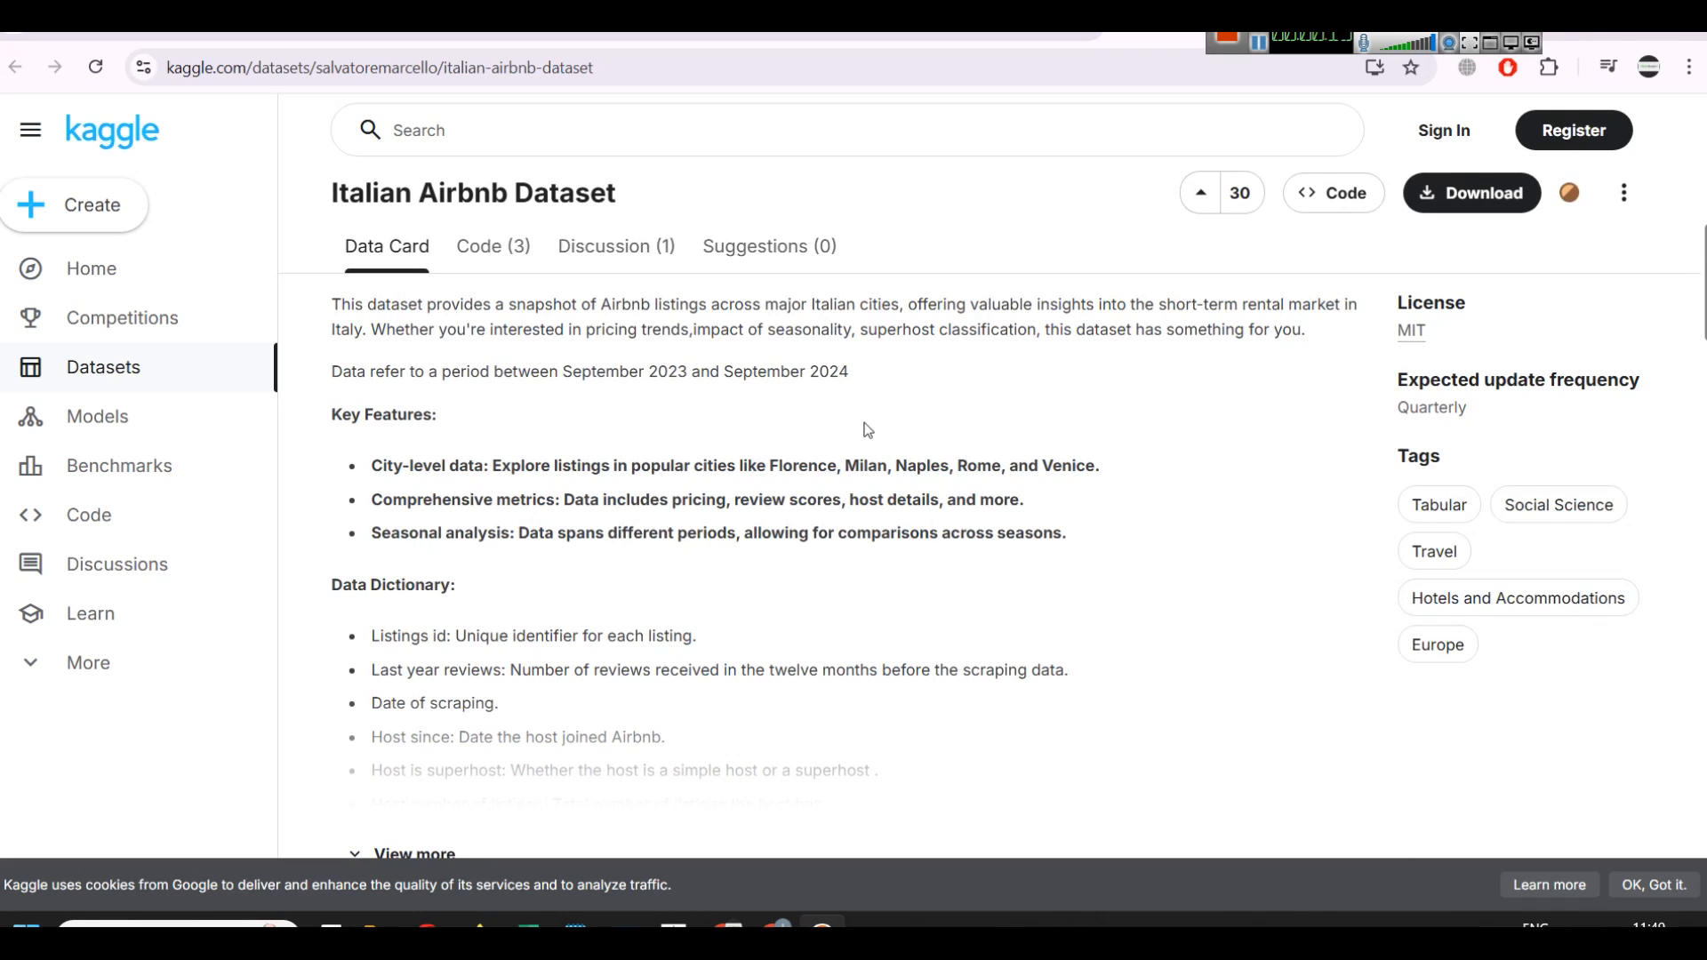
Step: Scroll back up through the Kaggle Italian Airbnb Dataset description
scroll(1147, 514, "up", 2)
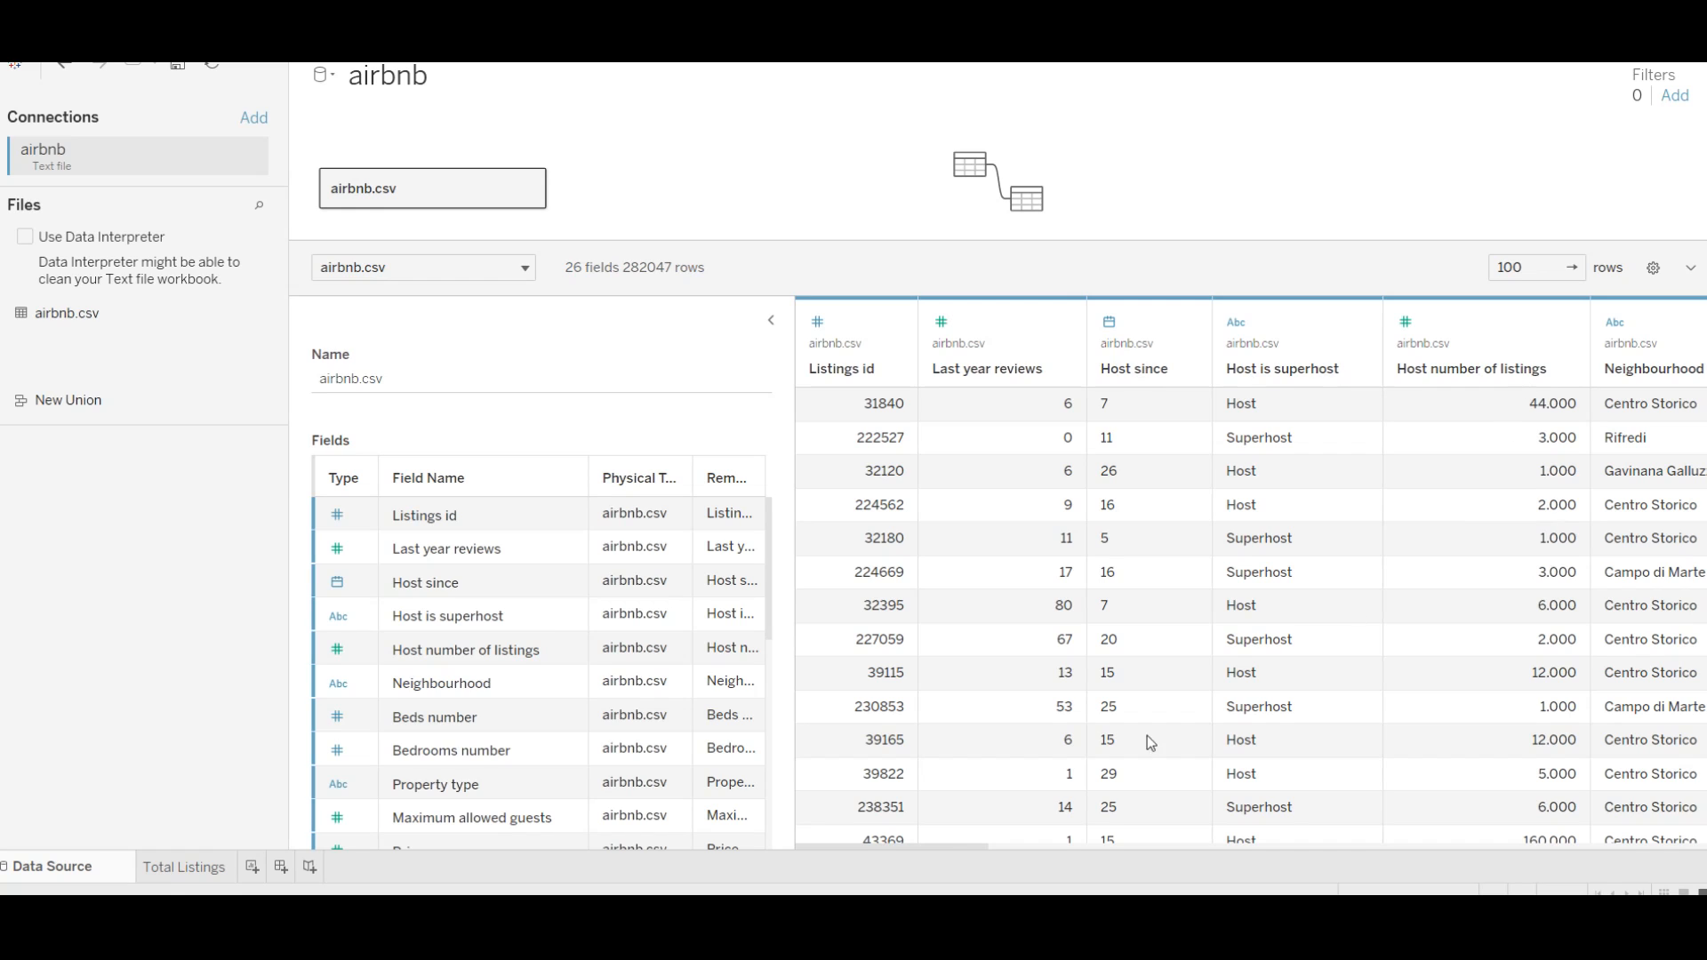
left_click_drag(948, 844, 1007, 845)
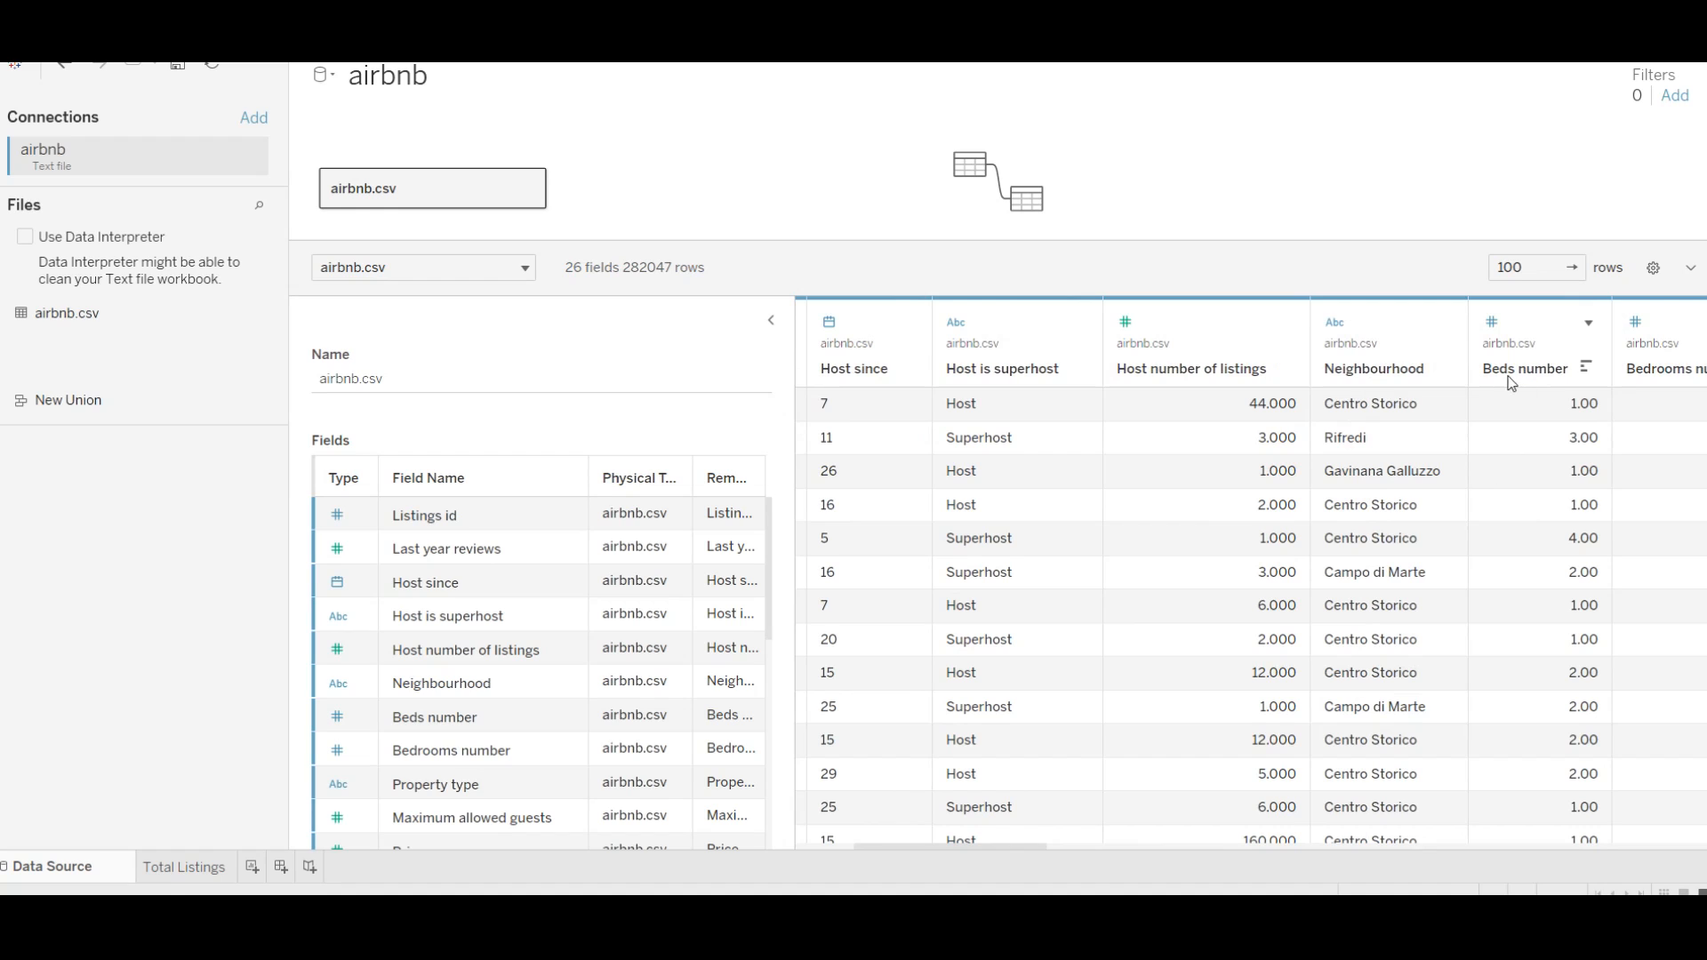
left_click_drag(1015, 845, 1055, 841)
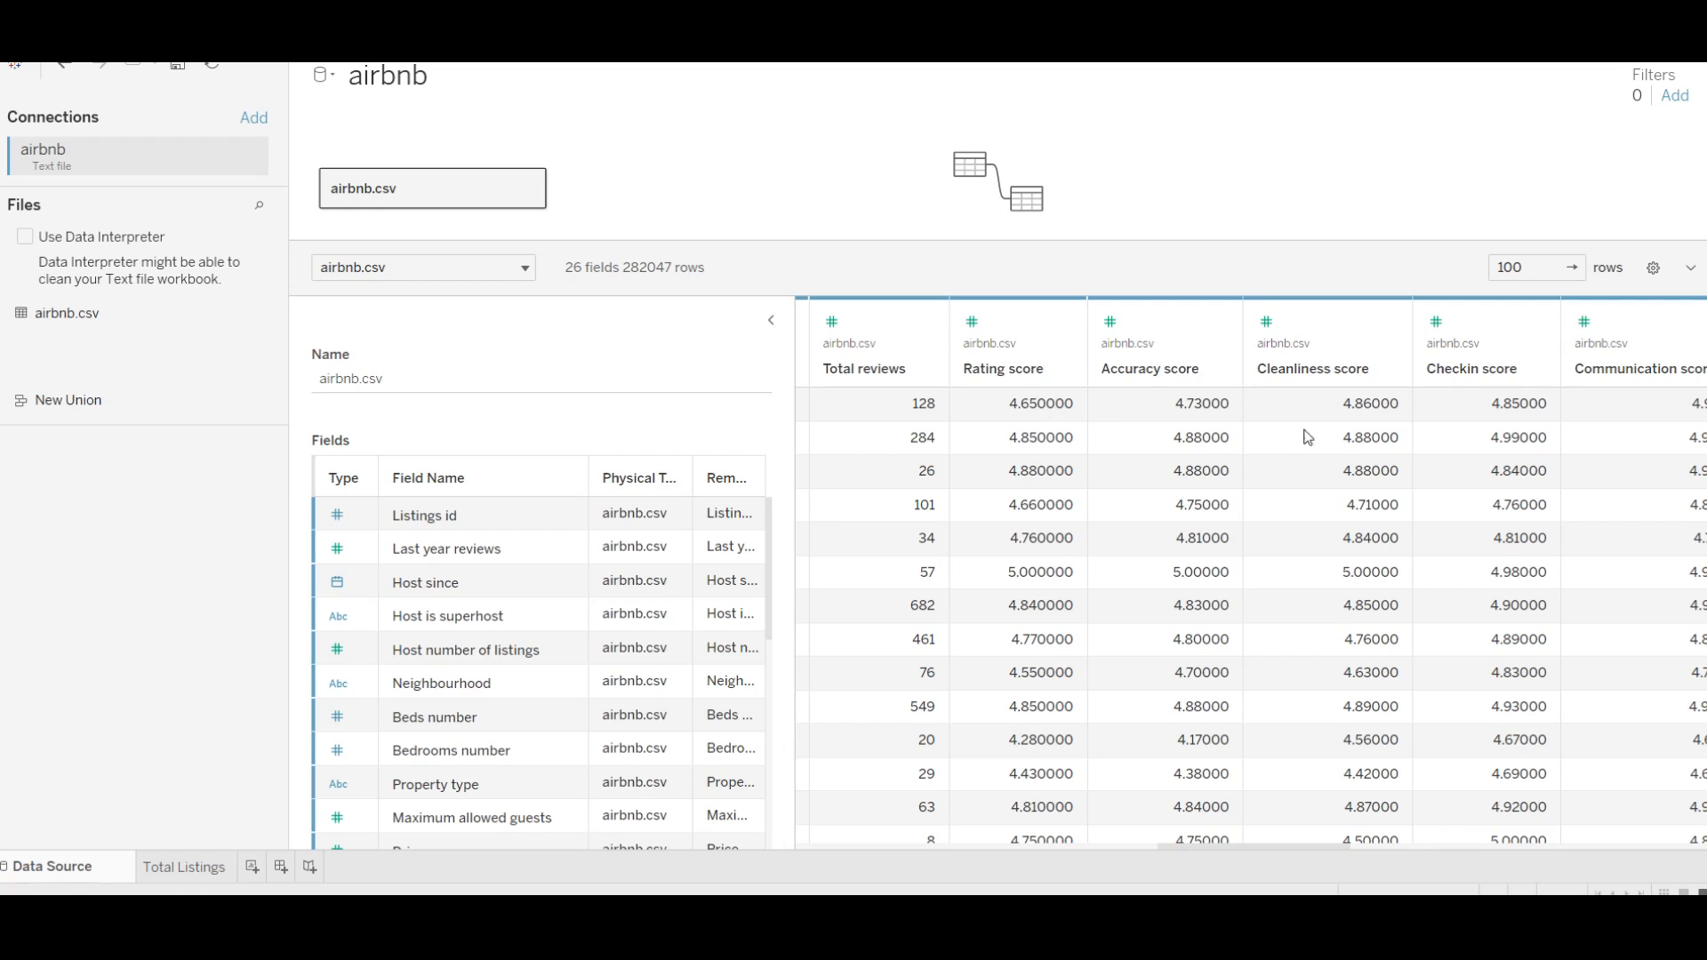
left_click_drag(1256, 845, 1646, 845)
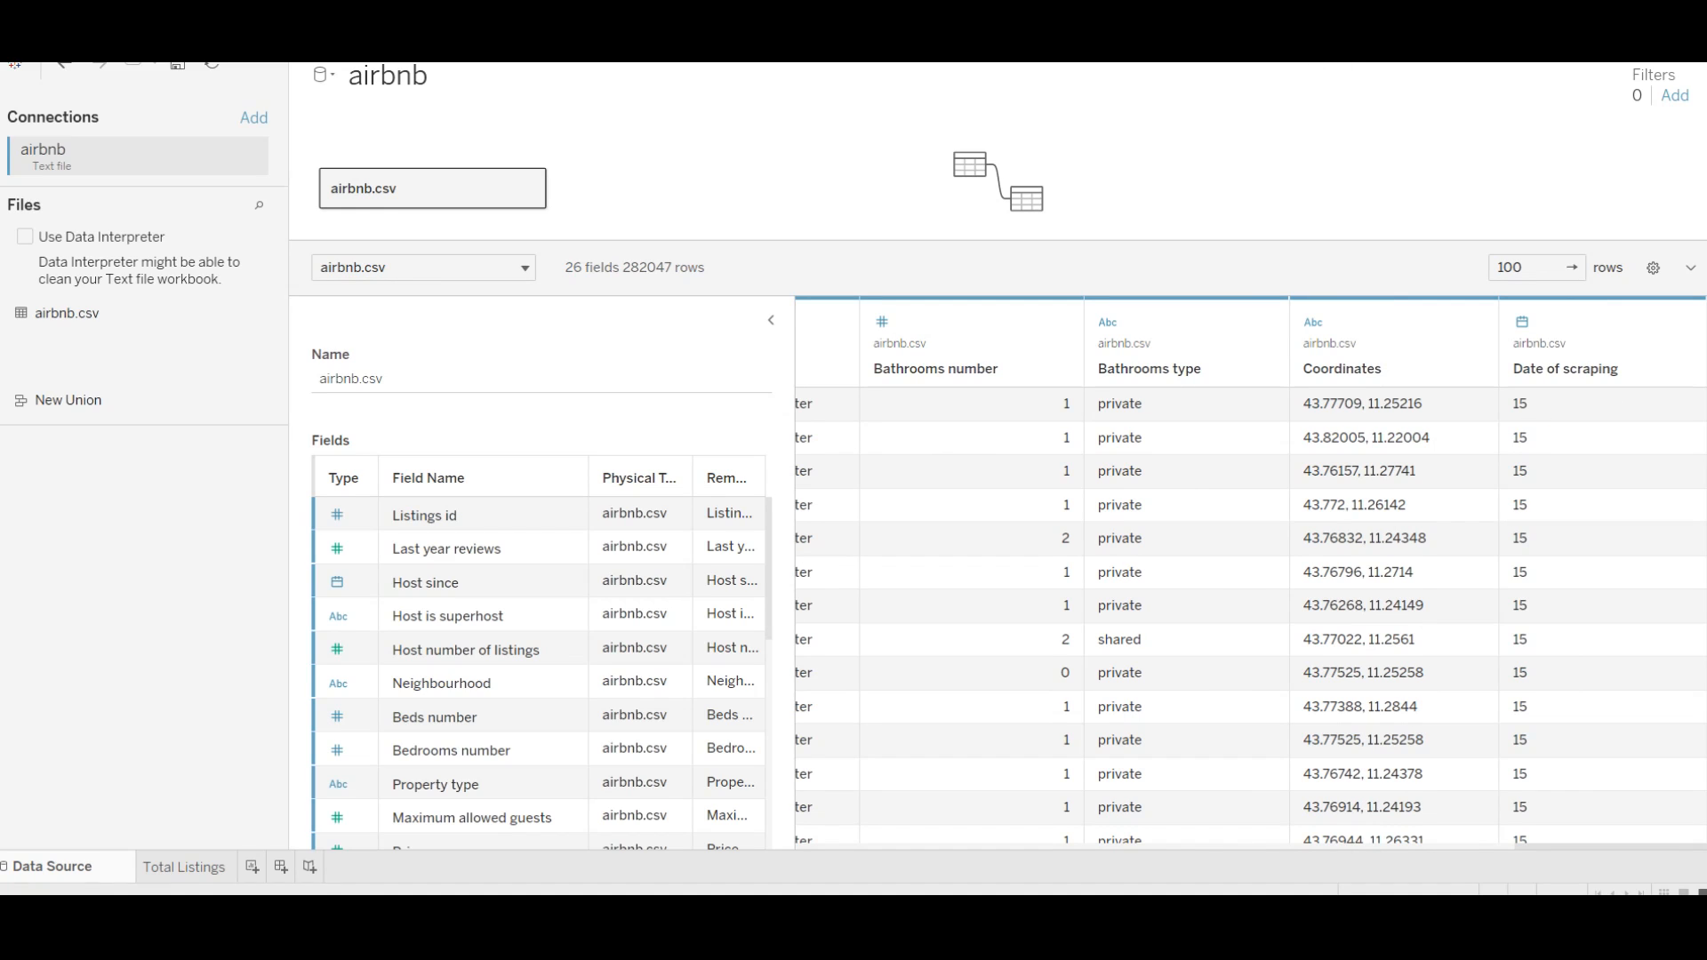
scroll(565, 578, "down", 6)
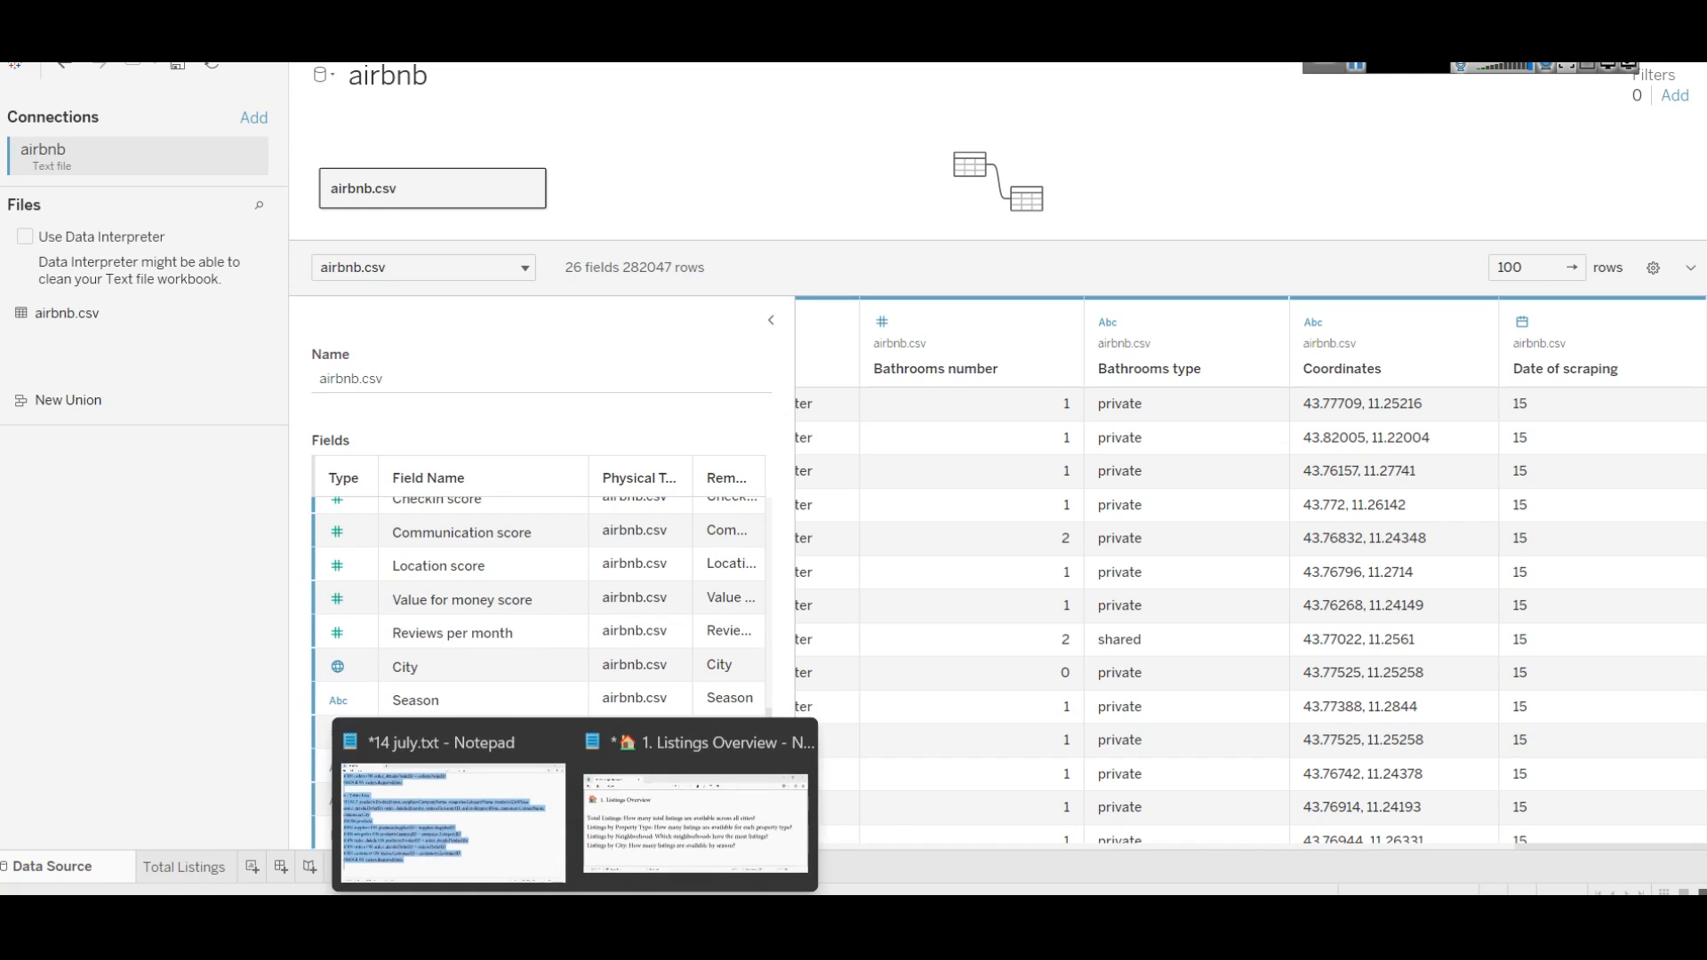
left_click(681, 810)
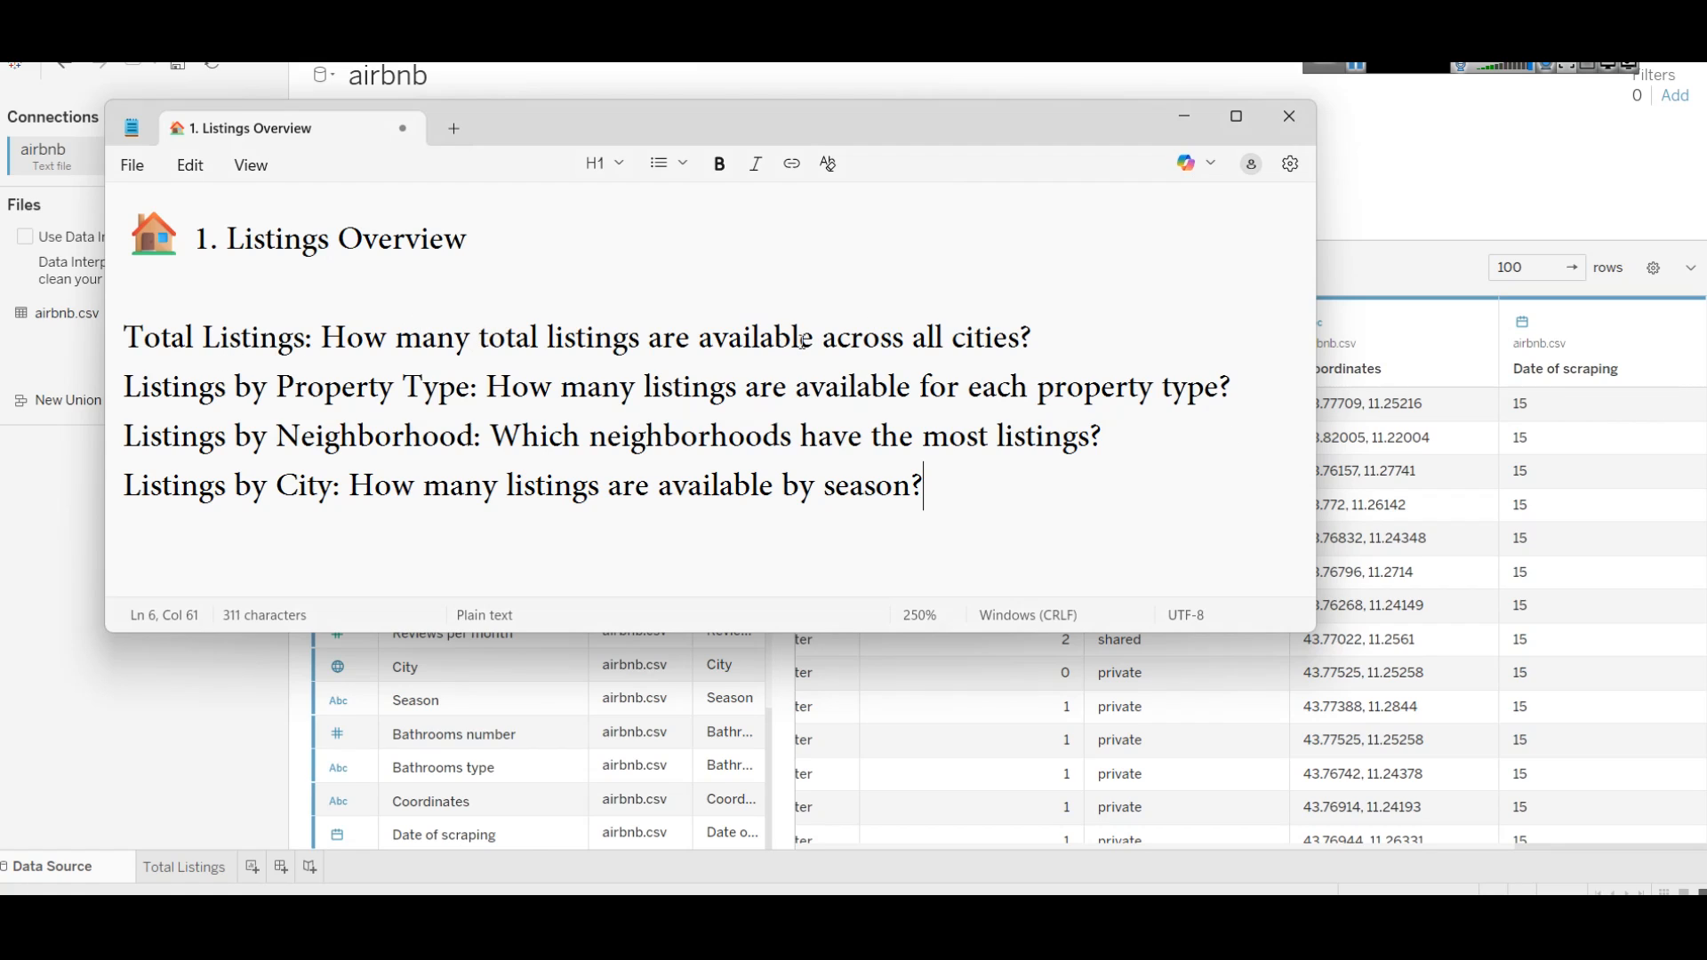
left_click(173, 870)
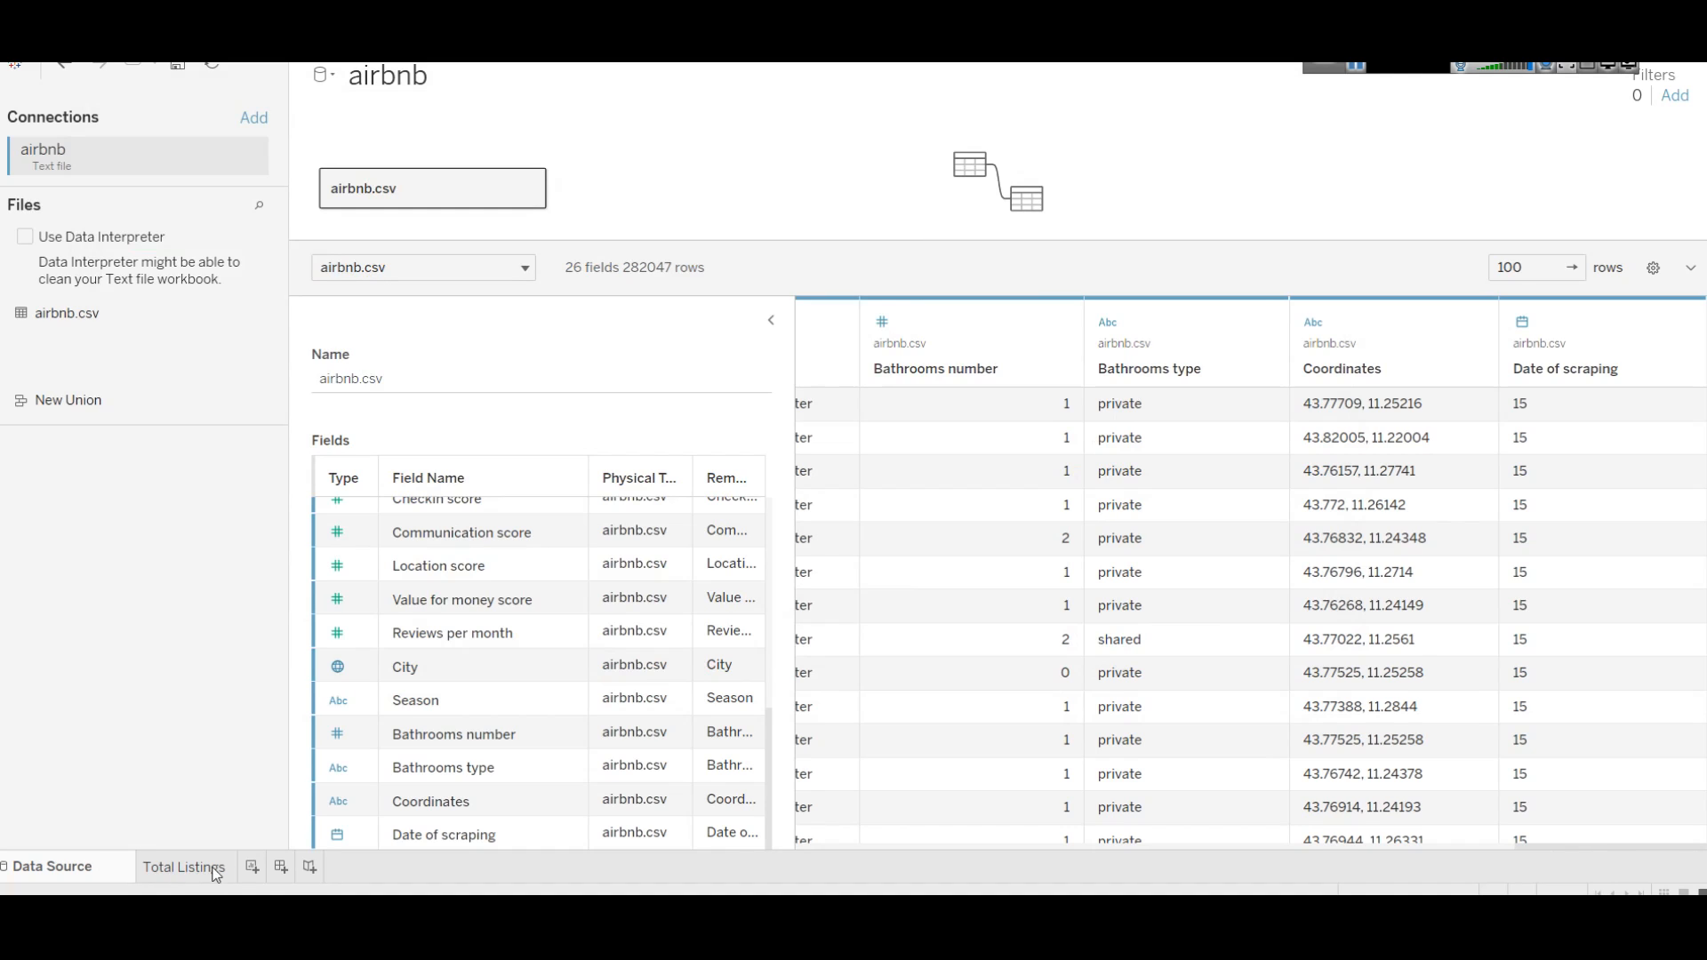
Step: Open the Total Listings sheet showing 92,355 and close the Format Font pane
left_click(197, 870)
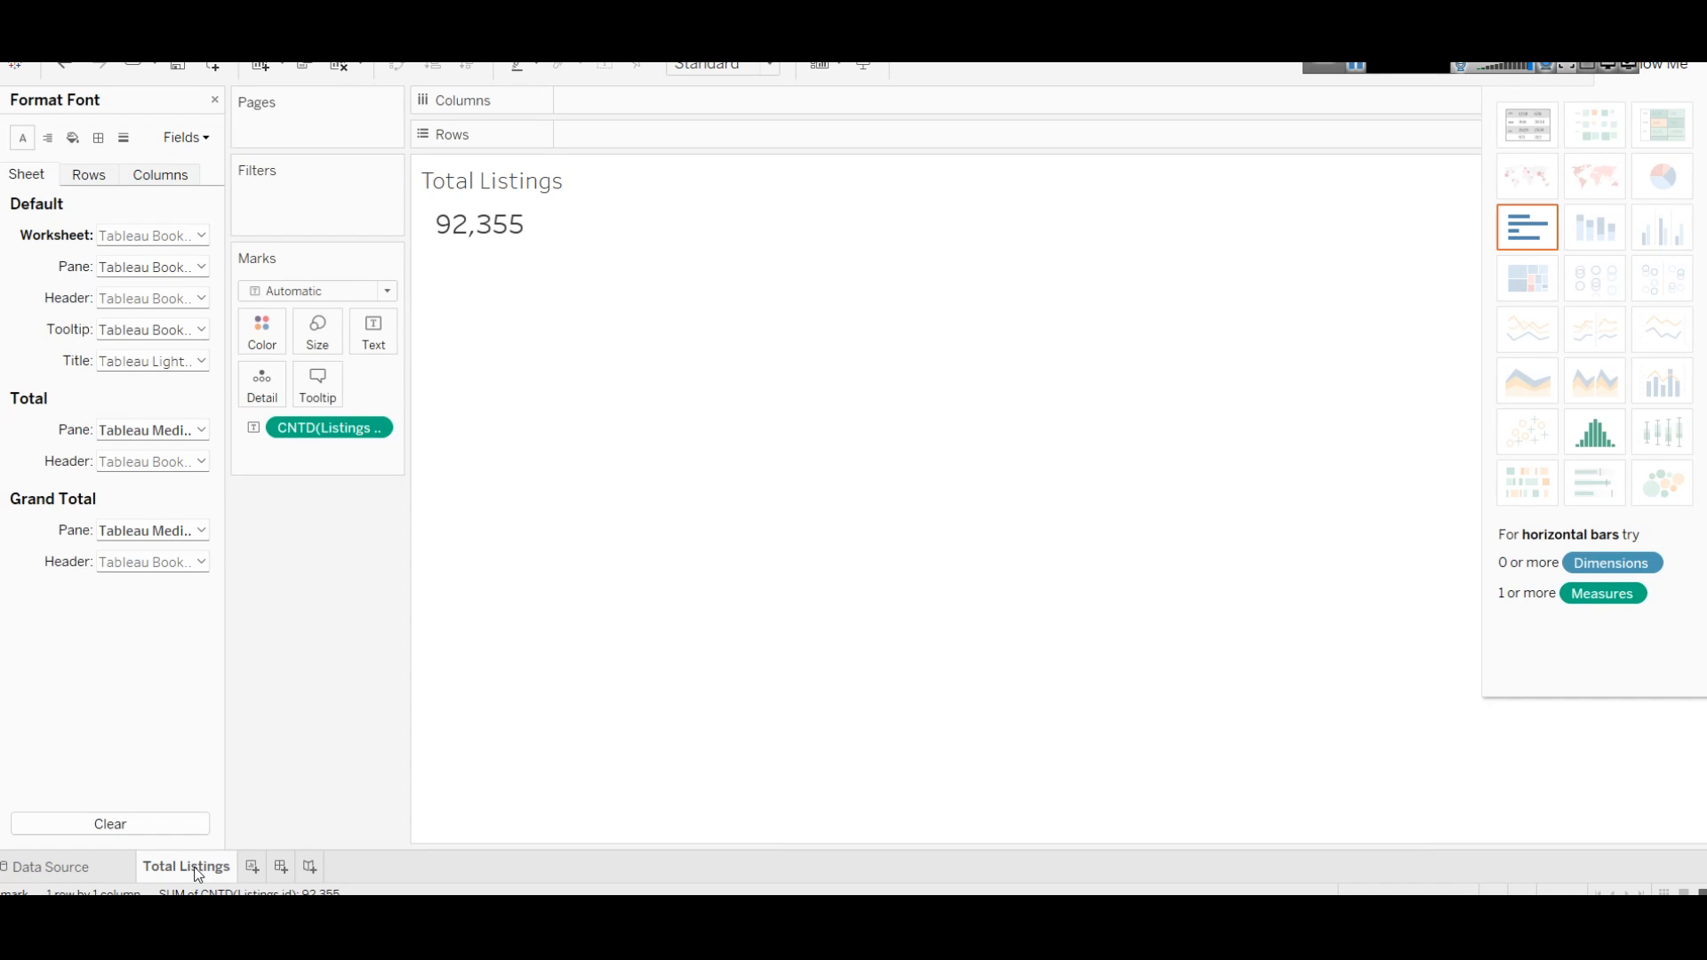
right_click(197, 872)
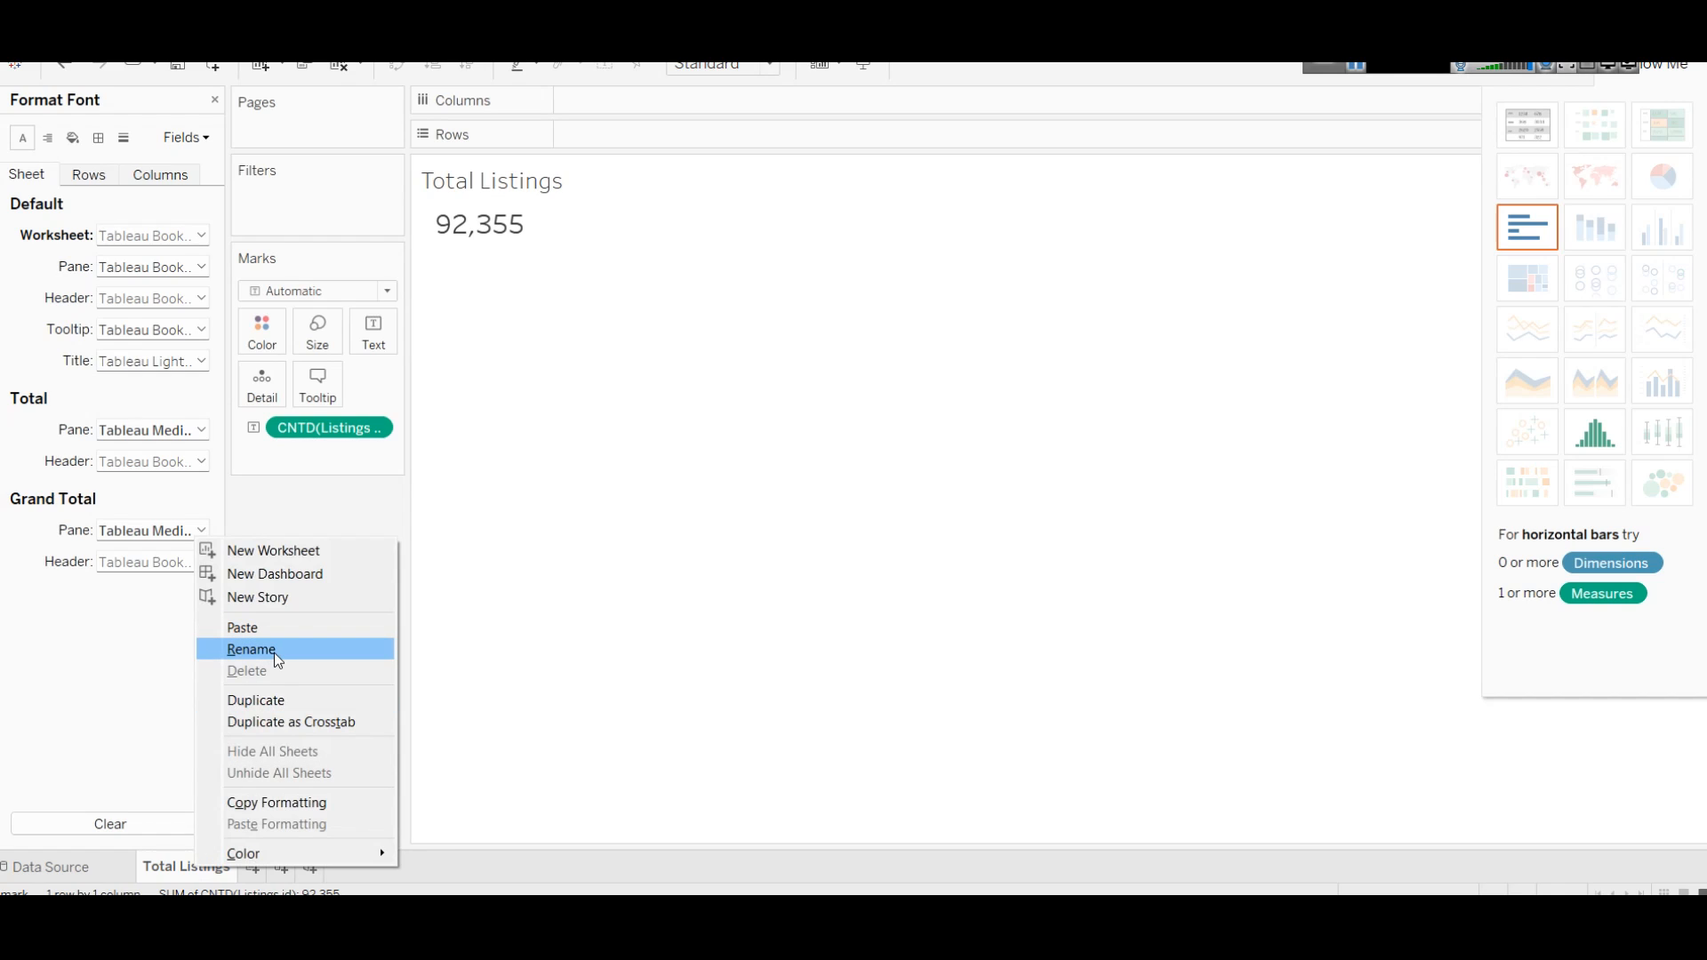
left_click(210, 93)
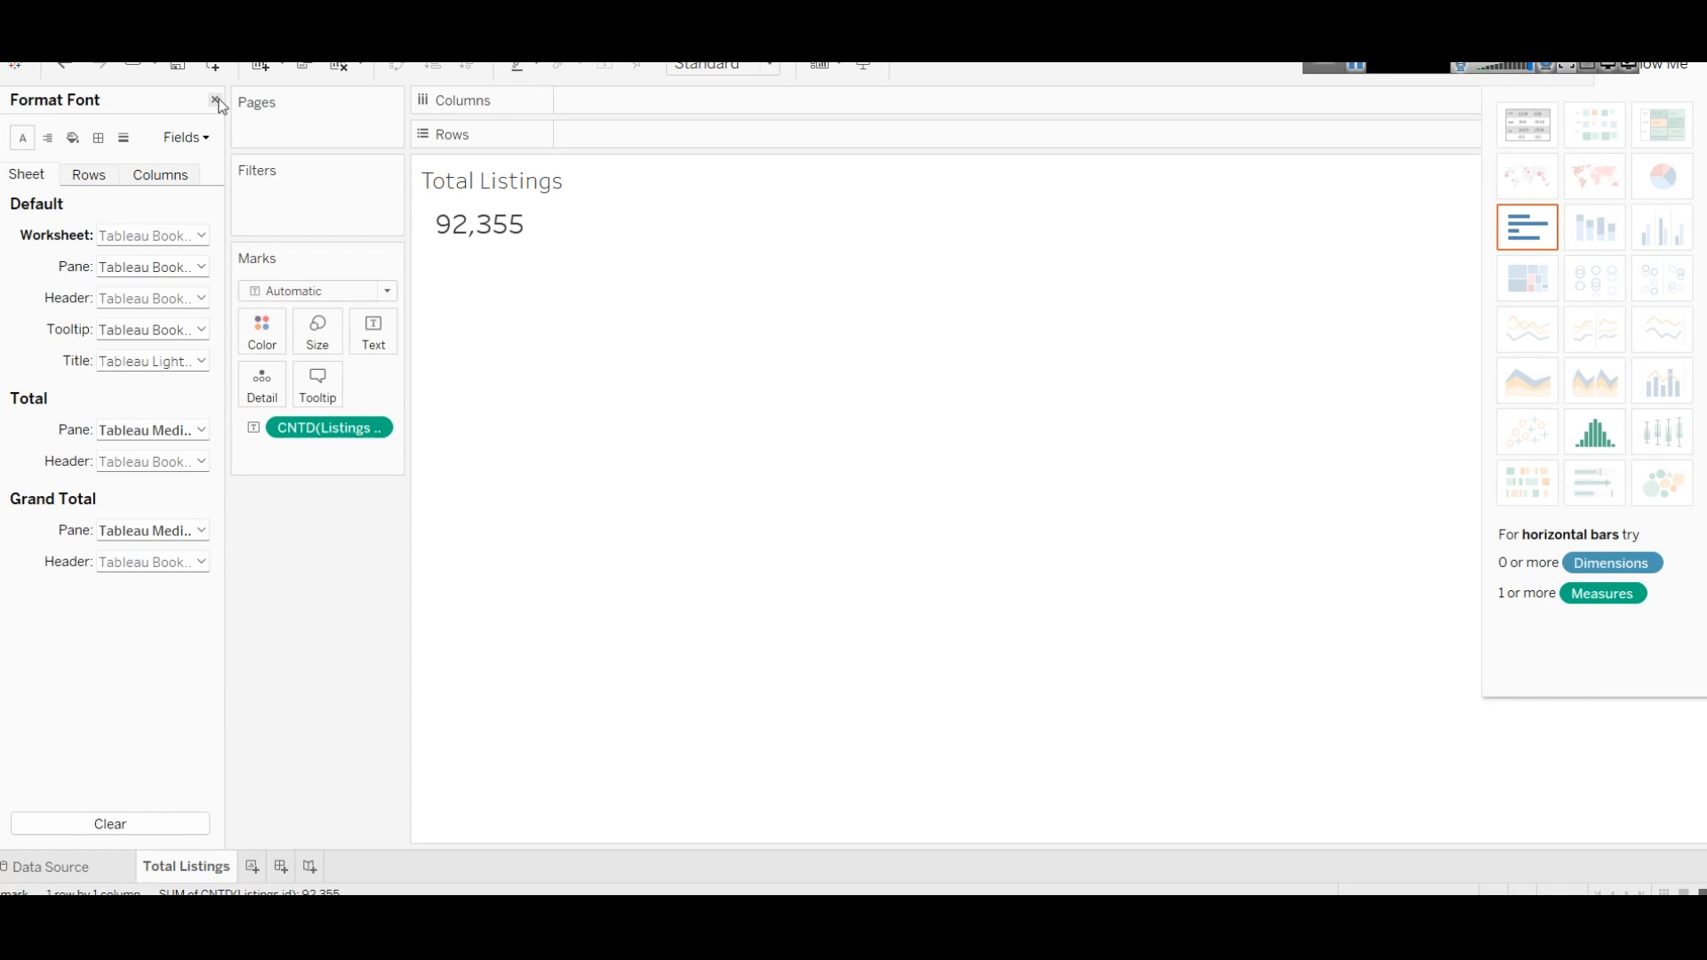
left_click(217, 99)
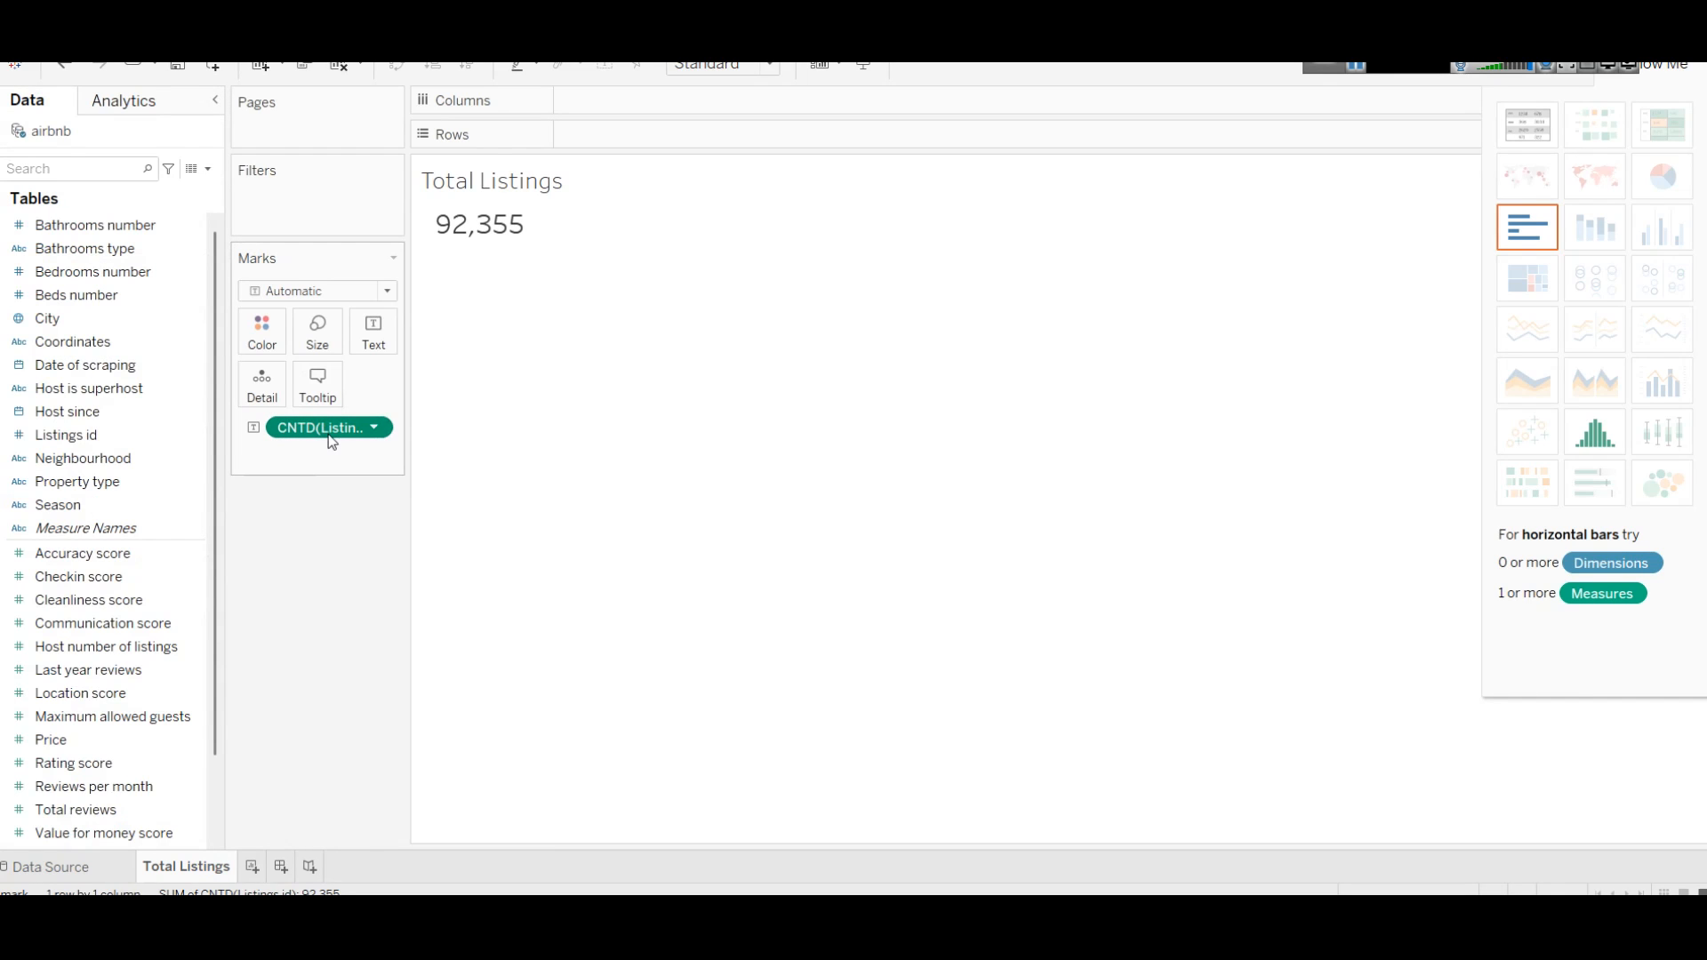
Step: Check the CNTD(Listings id) pill menu and bring the Listings Overview notes forward
scroll(75, 571, "down", 3)
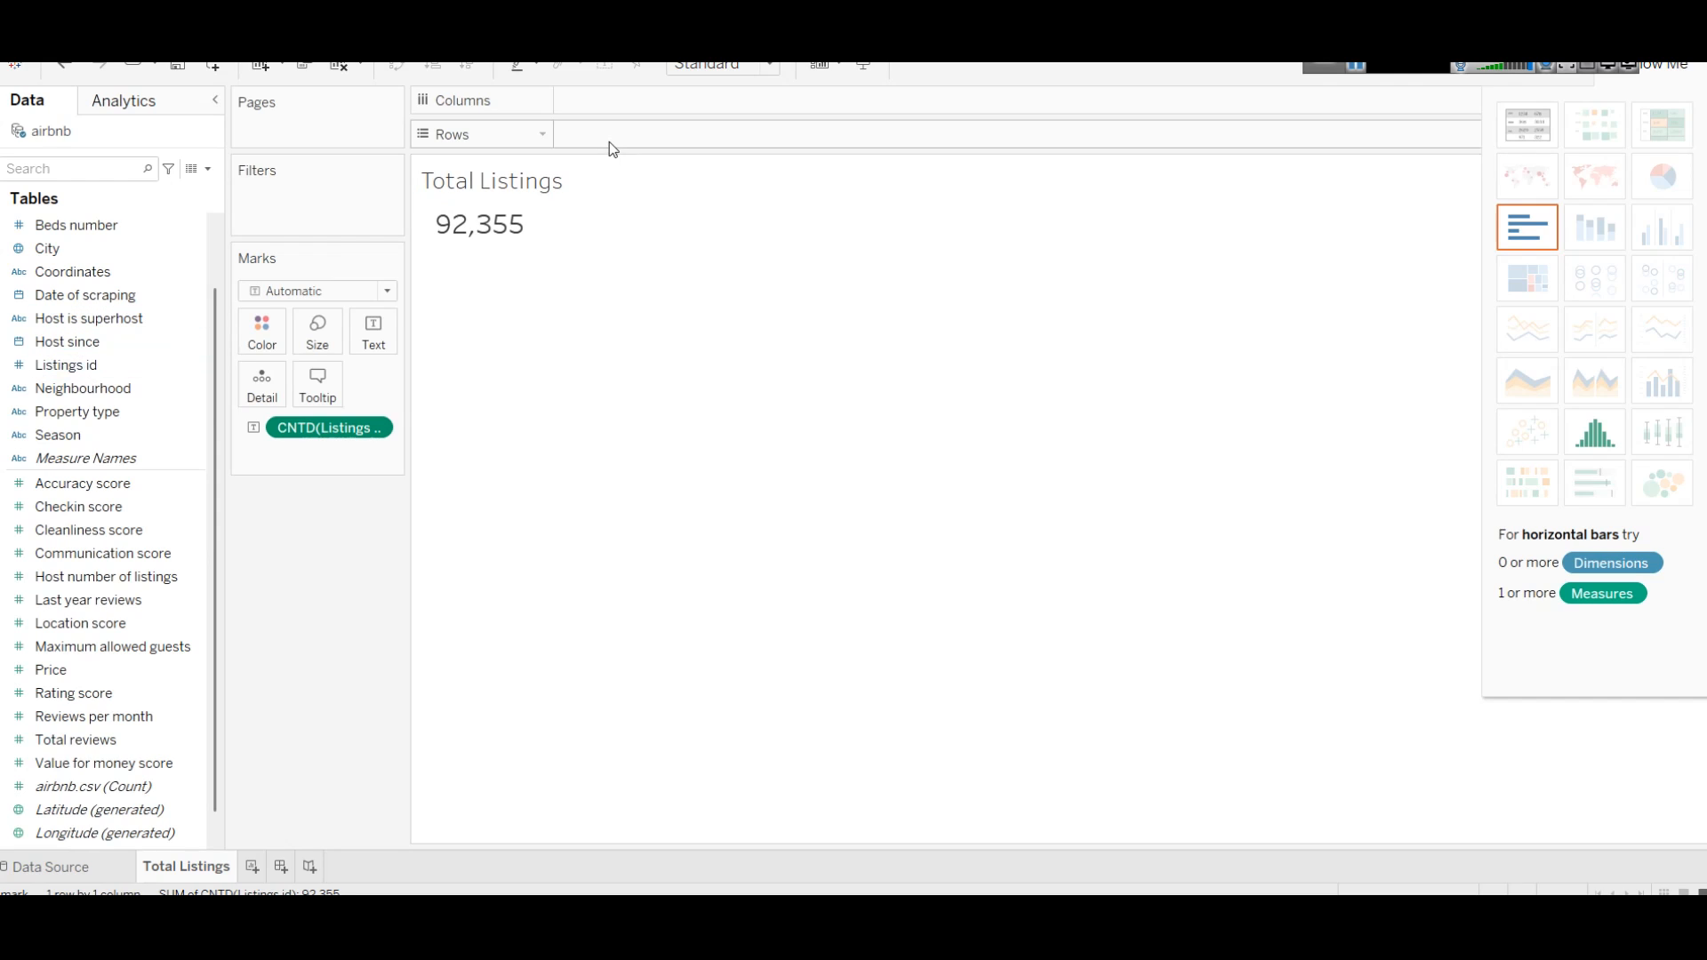
mouse_move(463, 232)
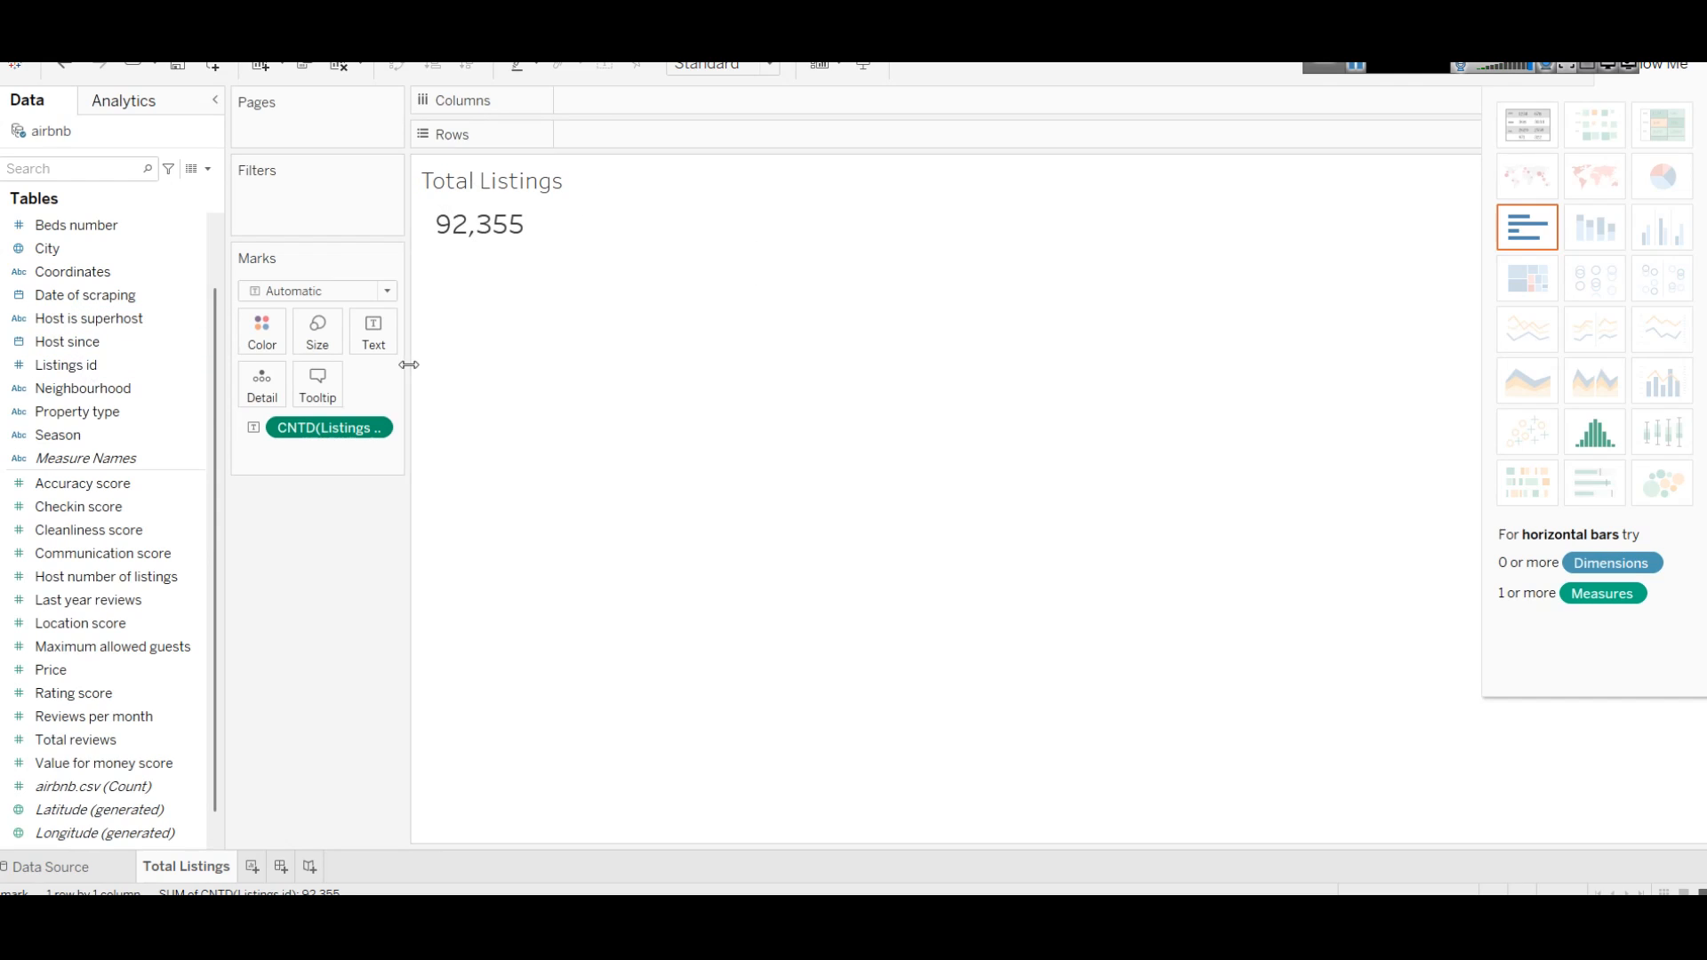
left_click(381, 429)
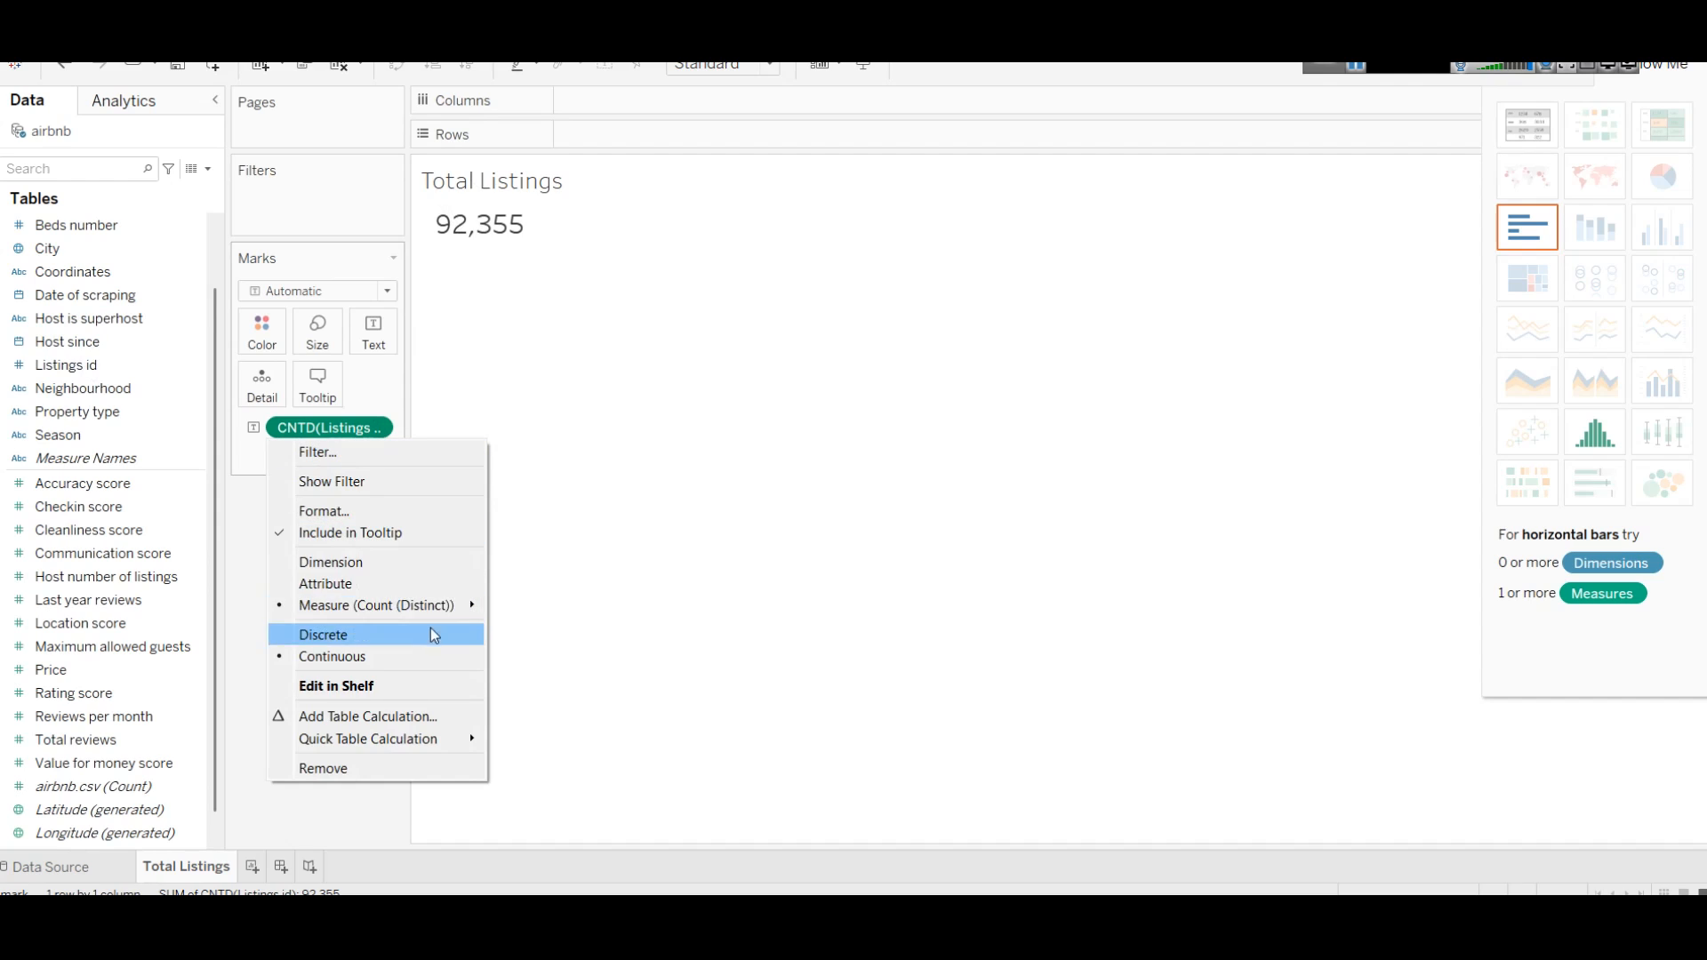
mouse_move(447, 606)
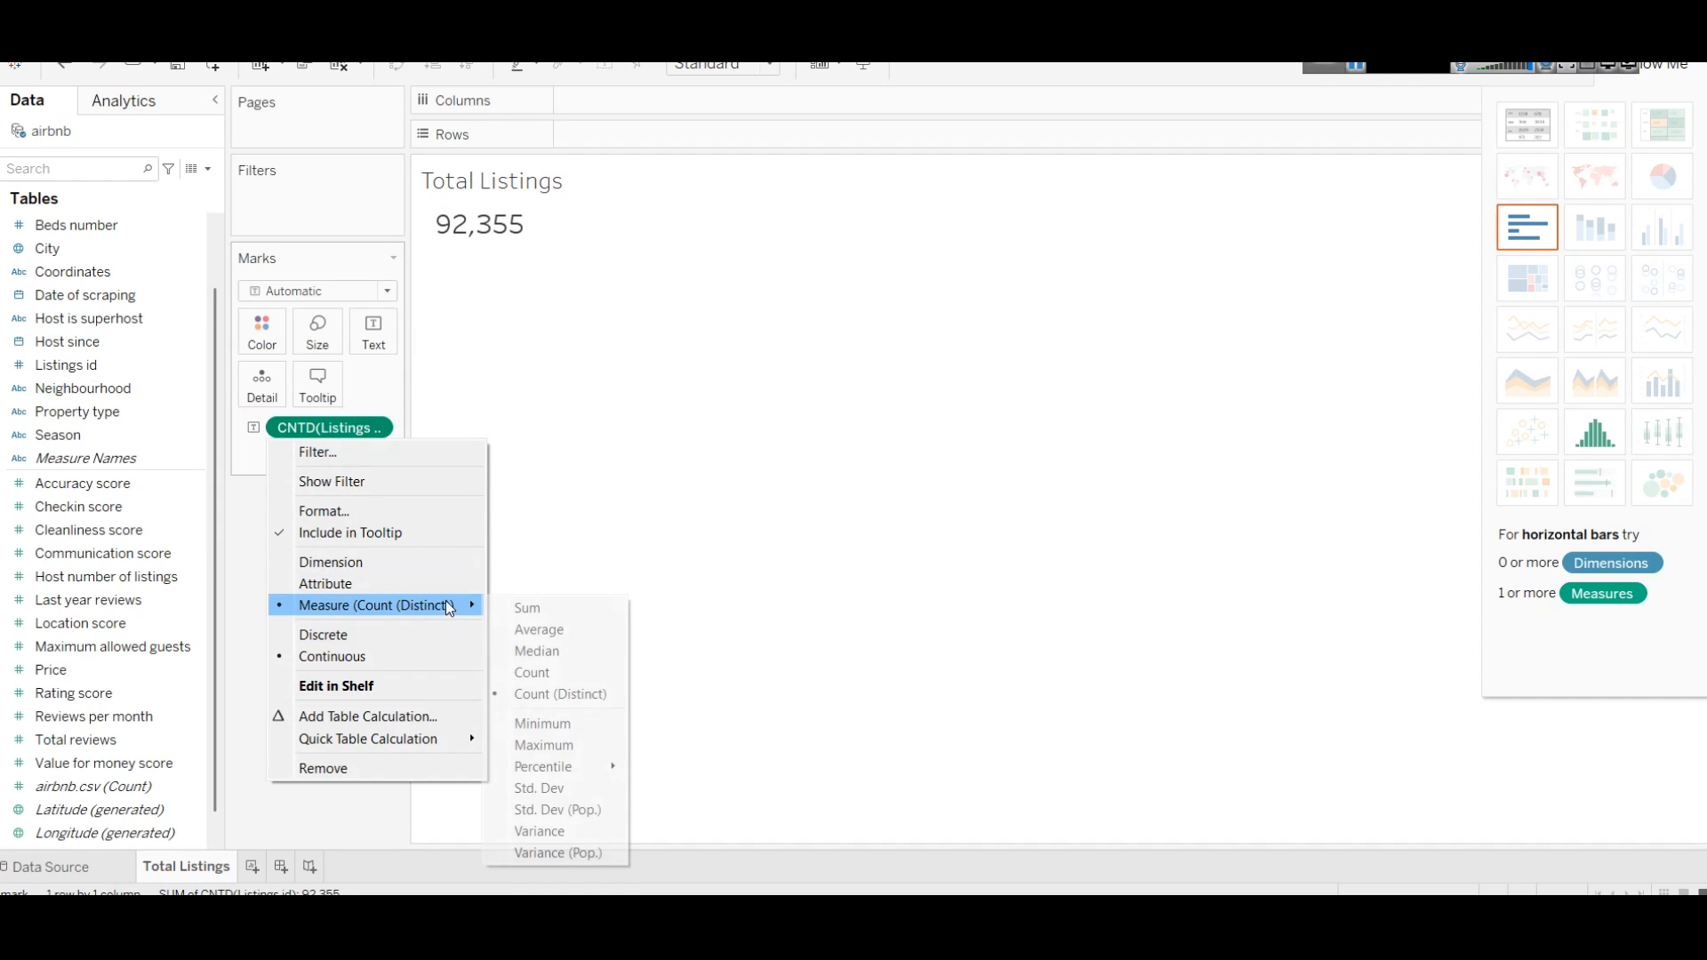
left_click(727, 589)
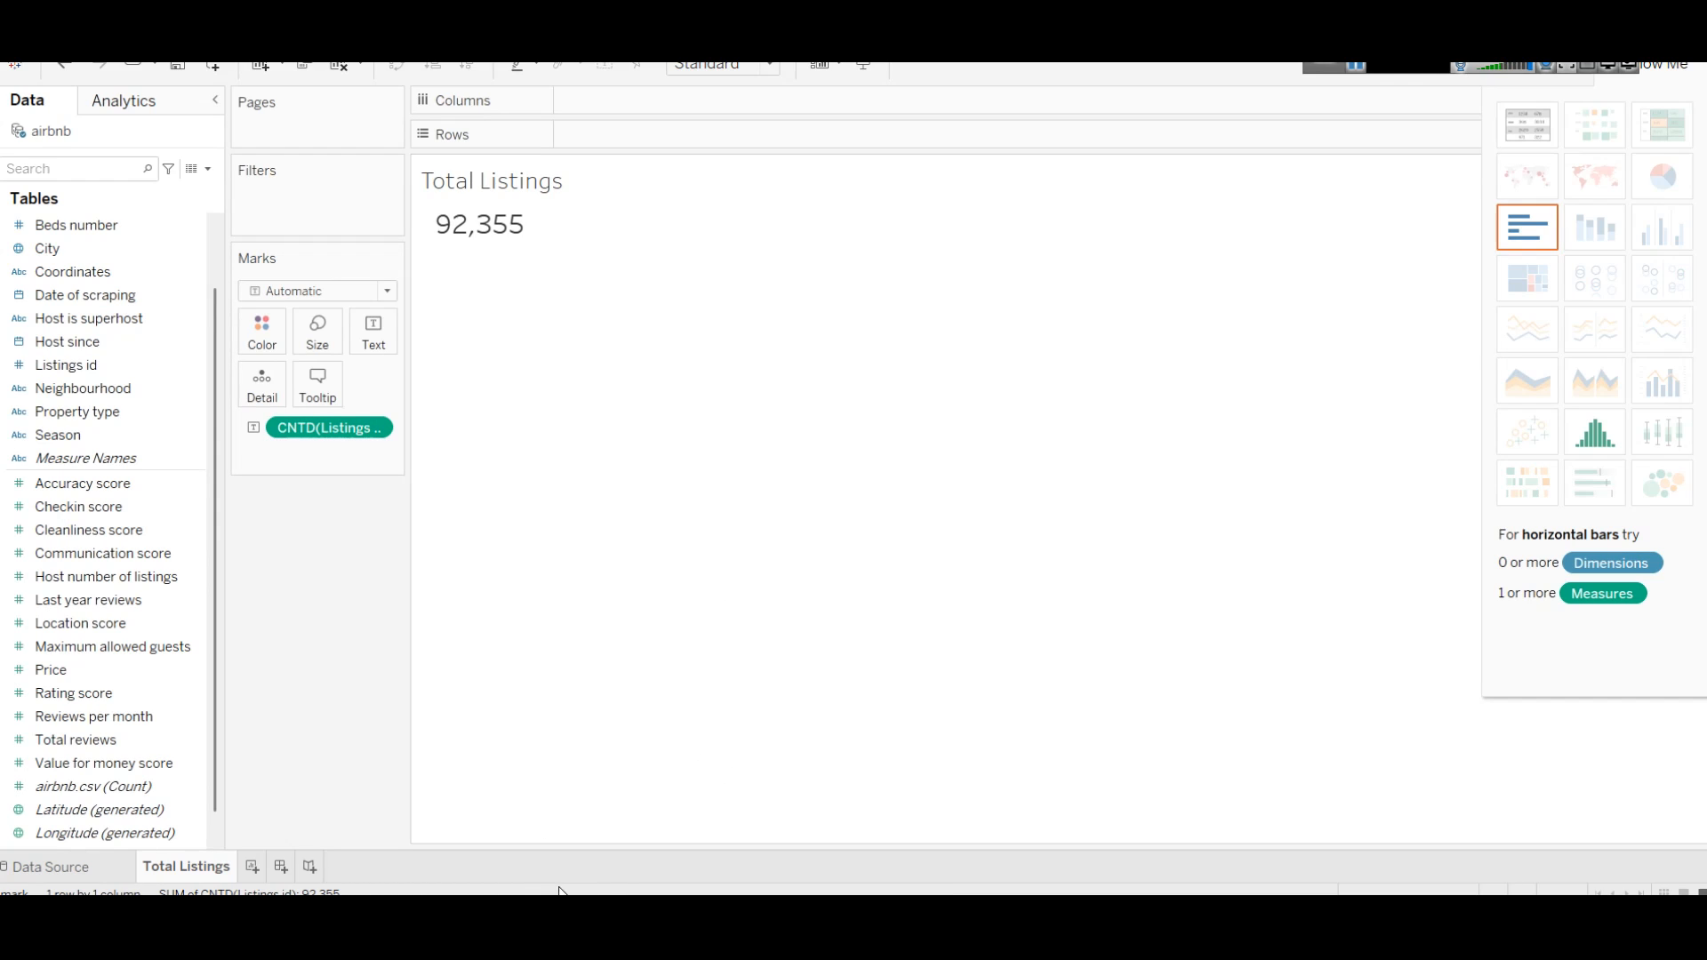
mouse_move(574, 867)
left_click(676, 850)
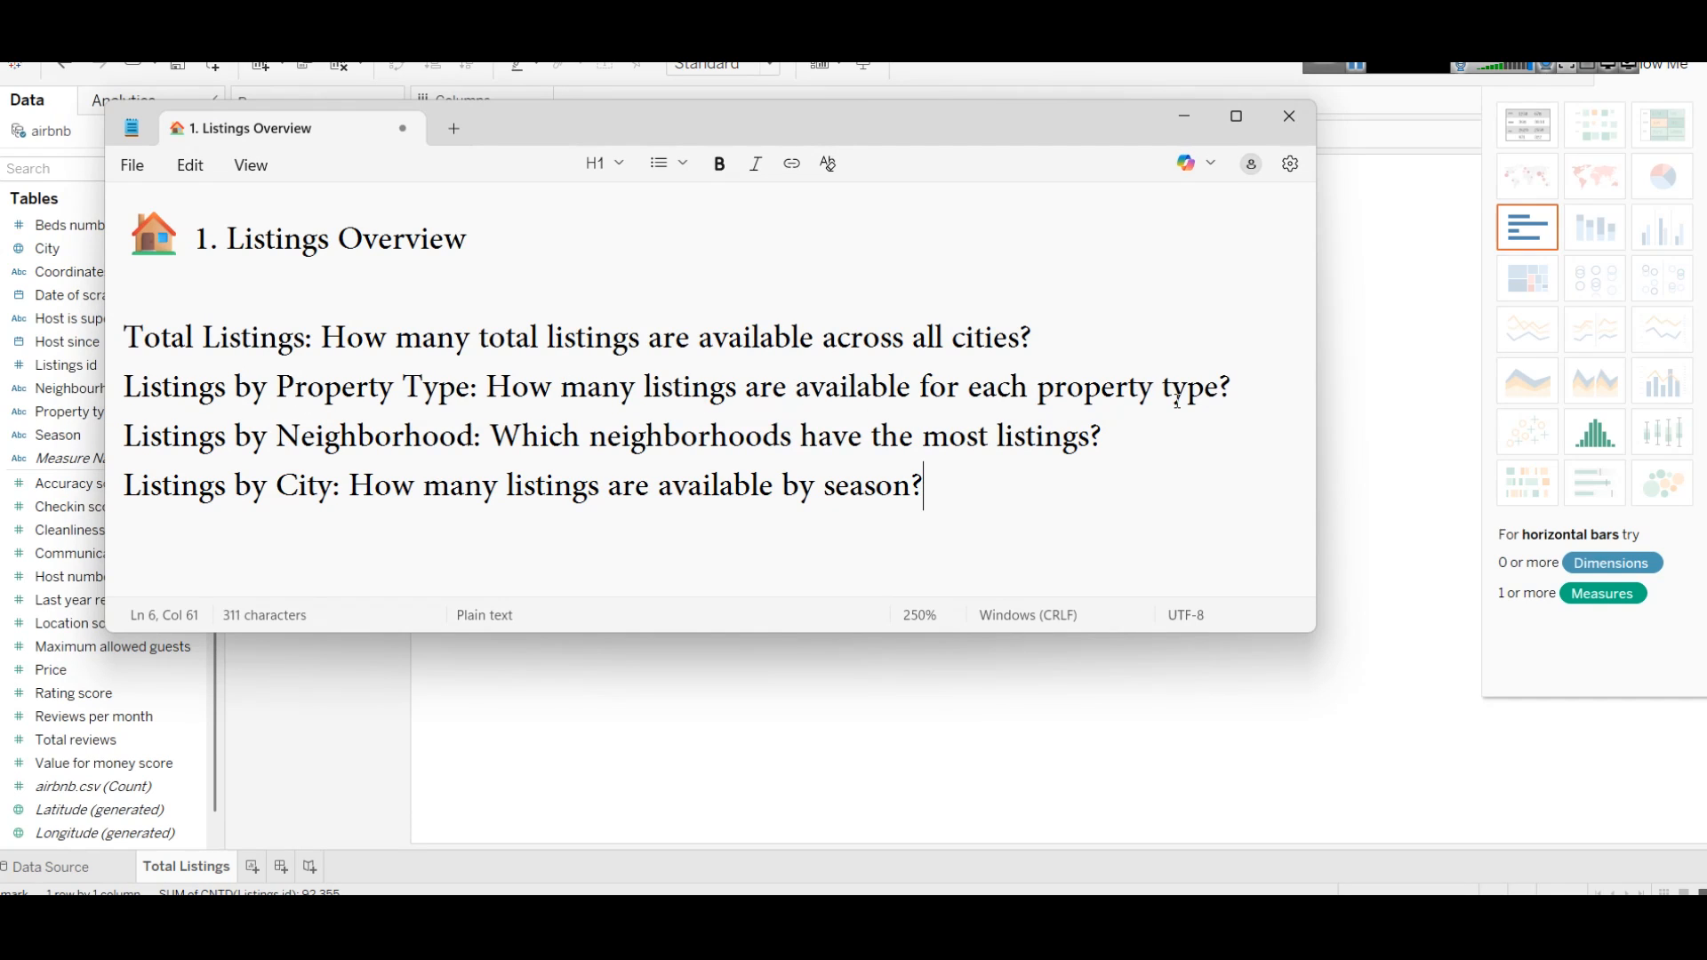
Step: Add a new worksheet named 'Listings by Property Type', pasting the name from the notes
left_click(1359, 73)
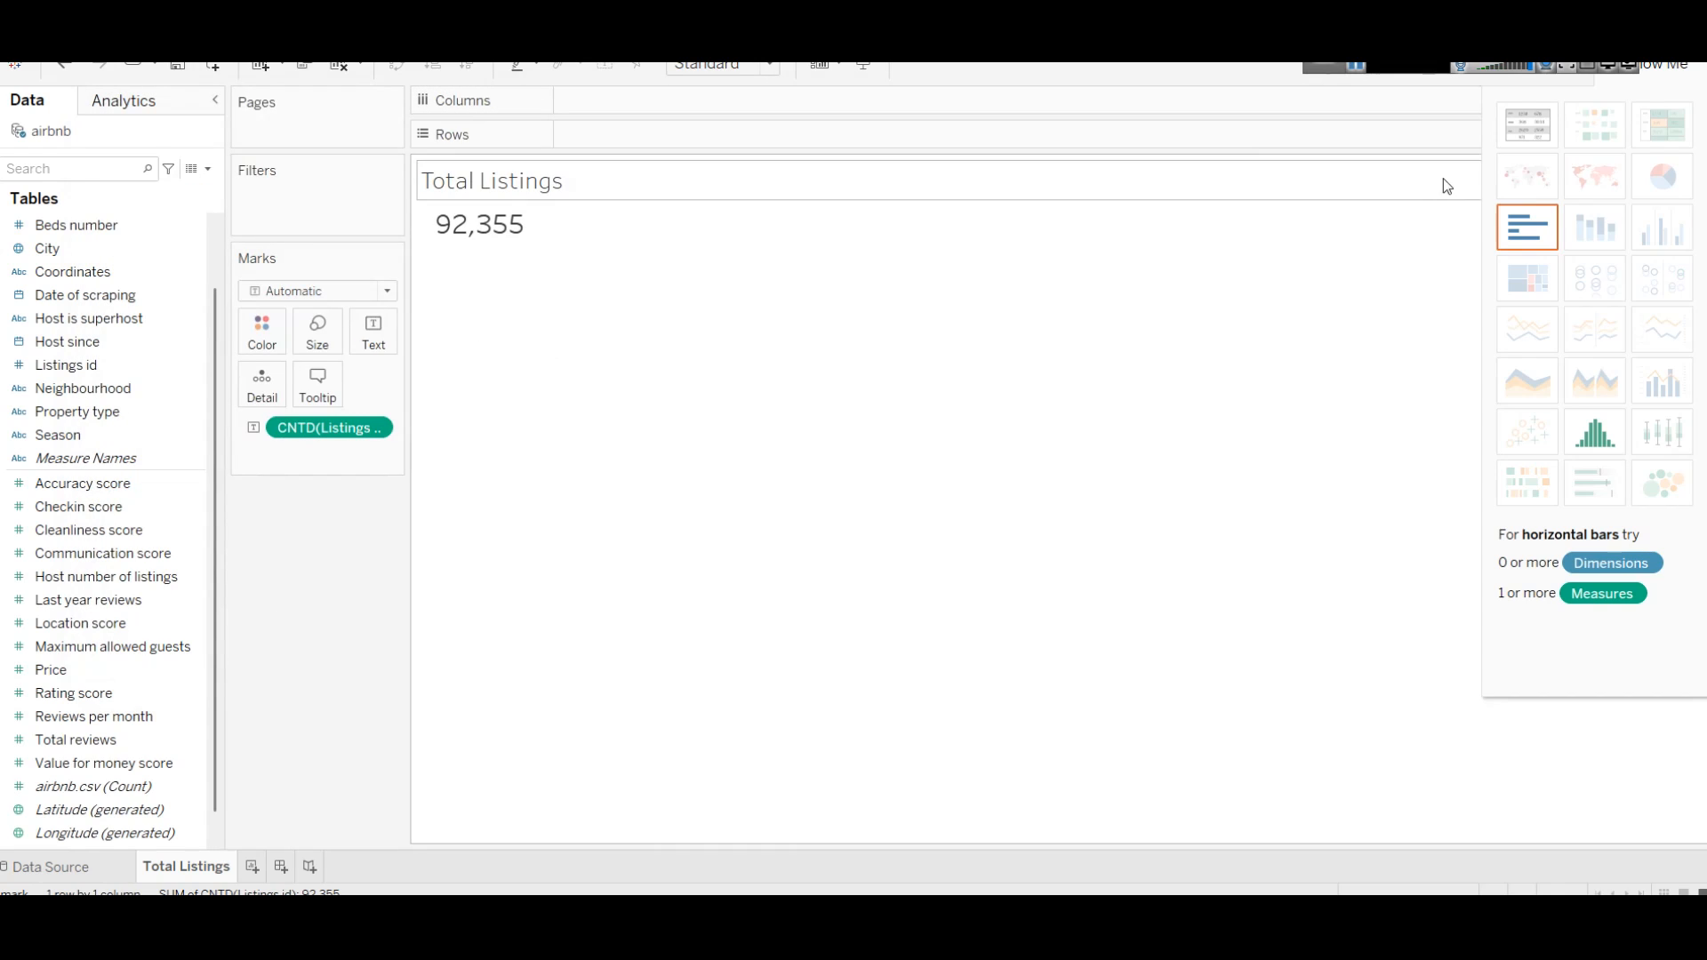
left_click(253, 867)
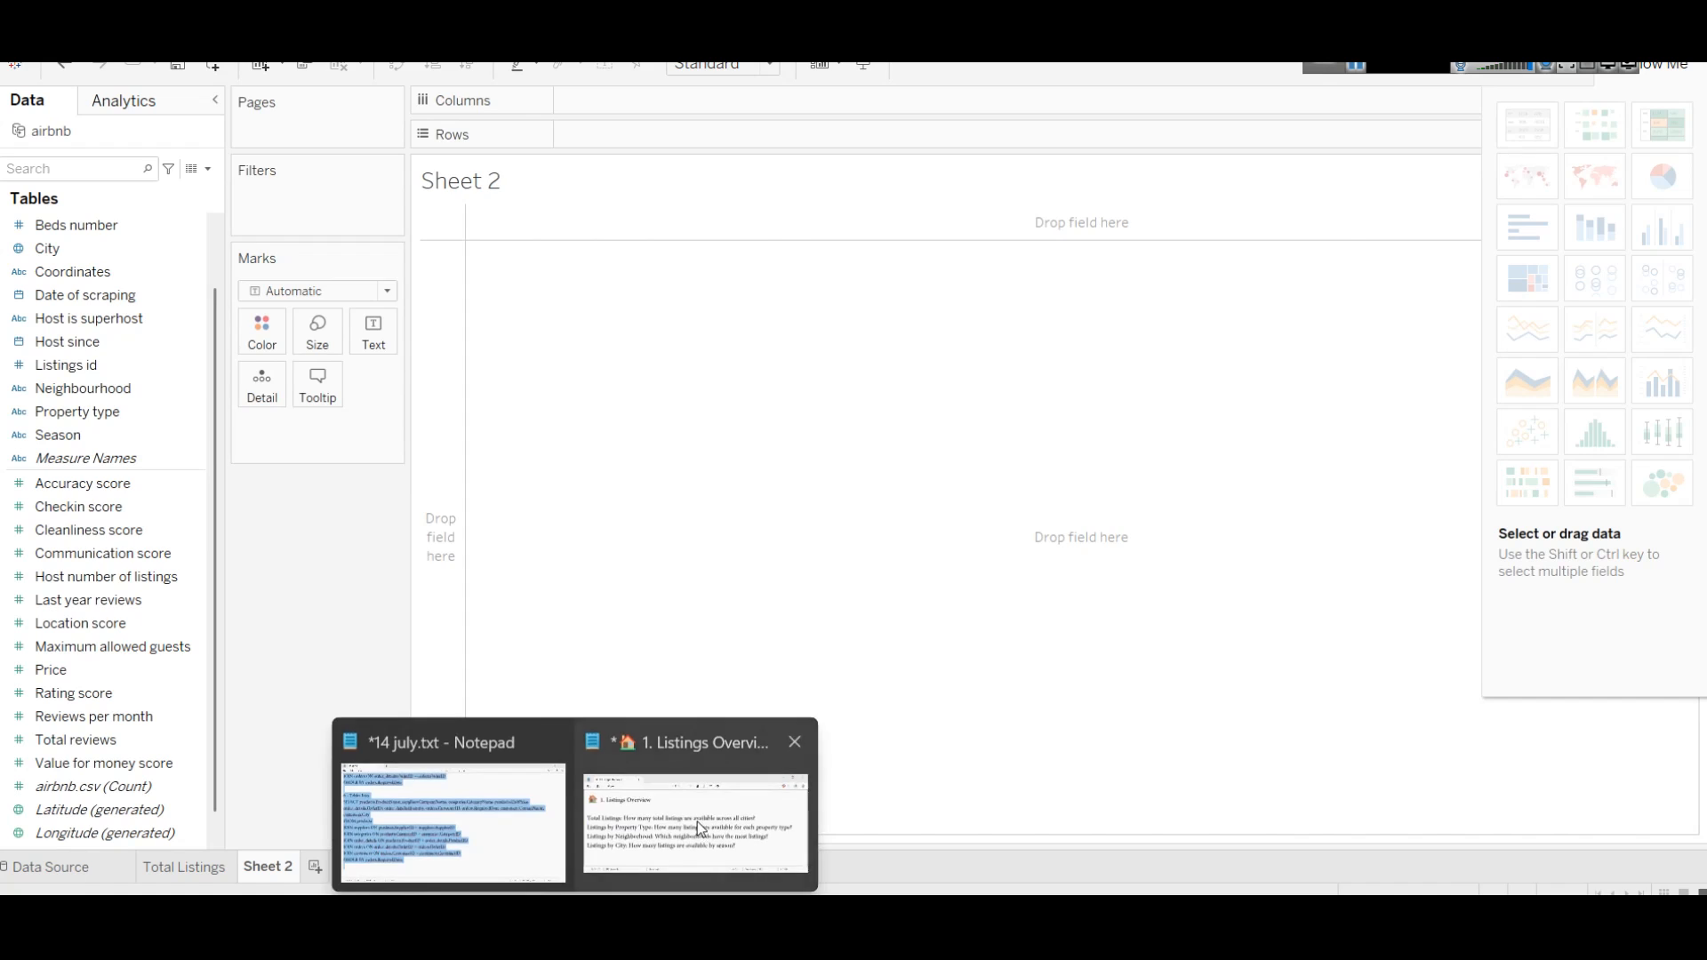
left_click(700, 827)
left_click_drag(123, 389, 469, 387)
key("ctrl+c")
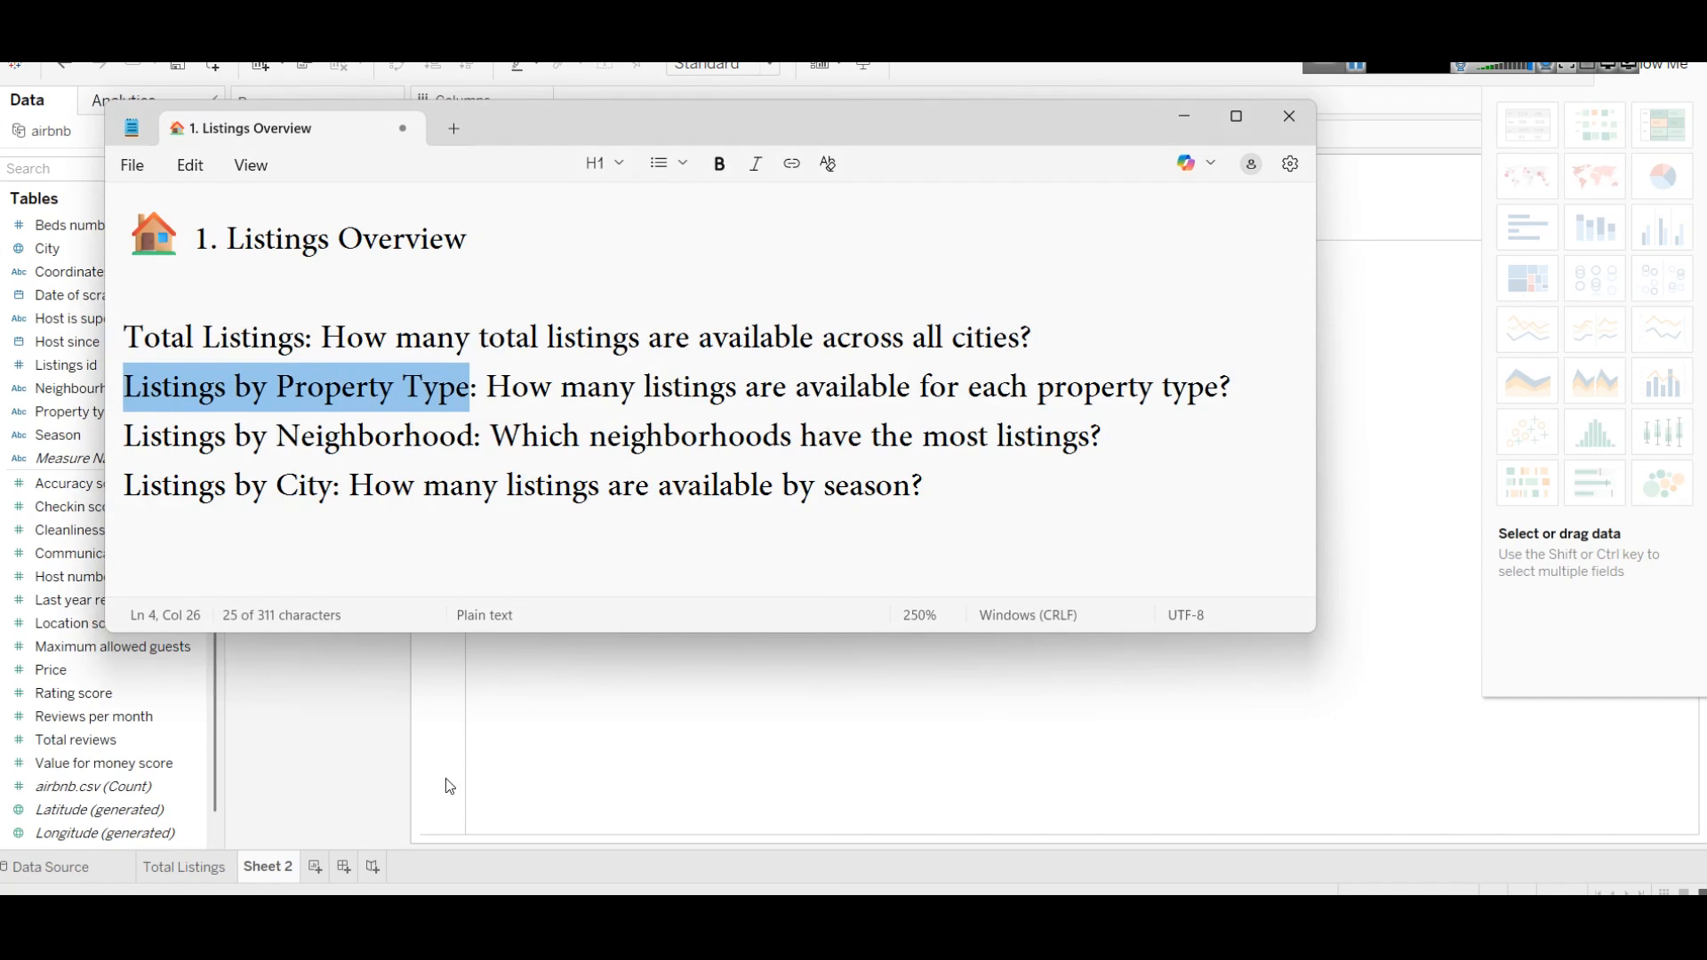
right_click(259, 869)
left_click(315, 652)
key("ctrl+v")
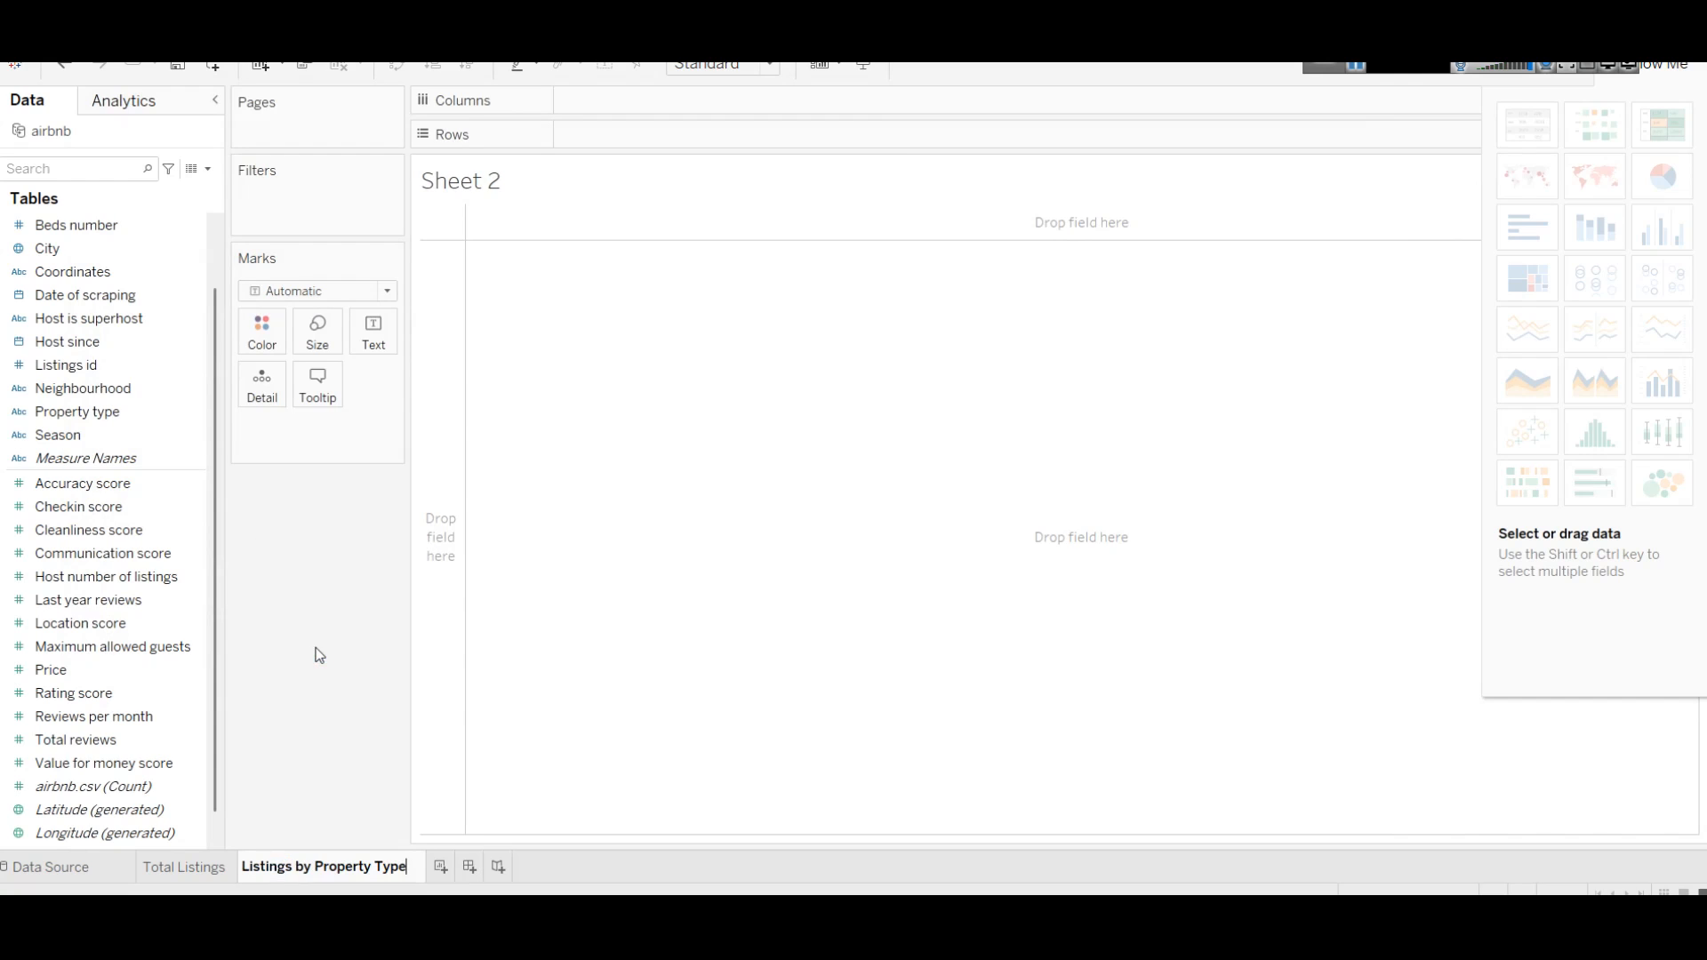
key("Return")
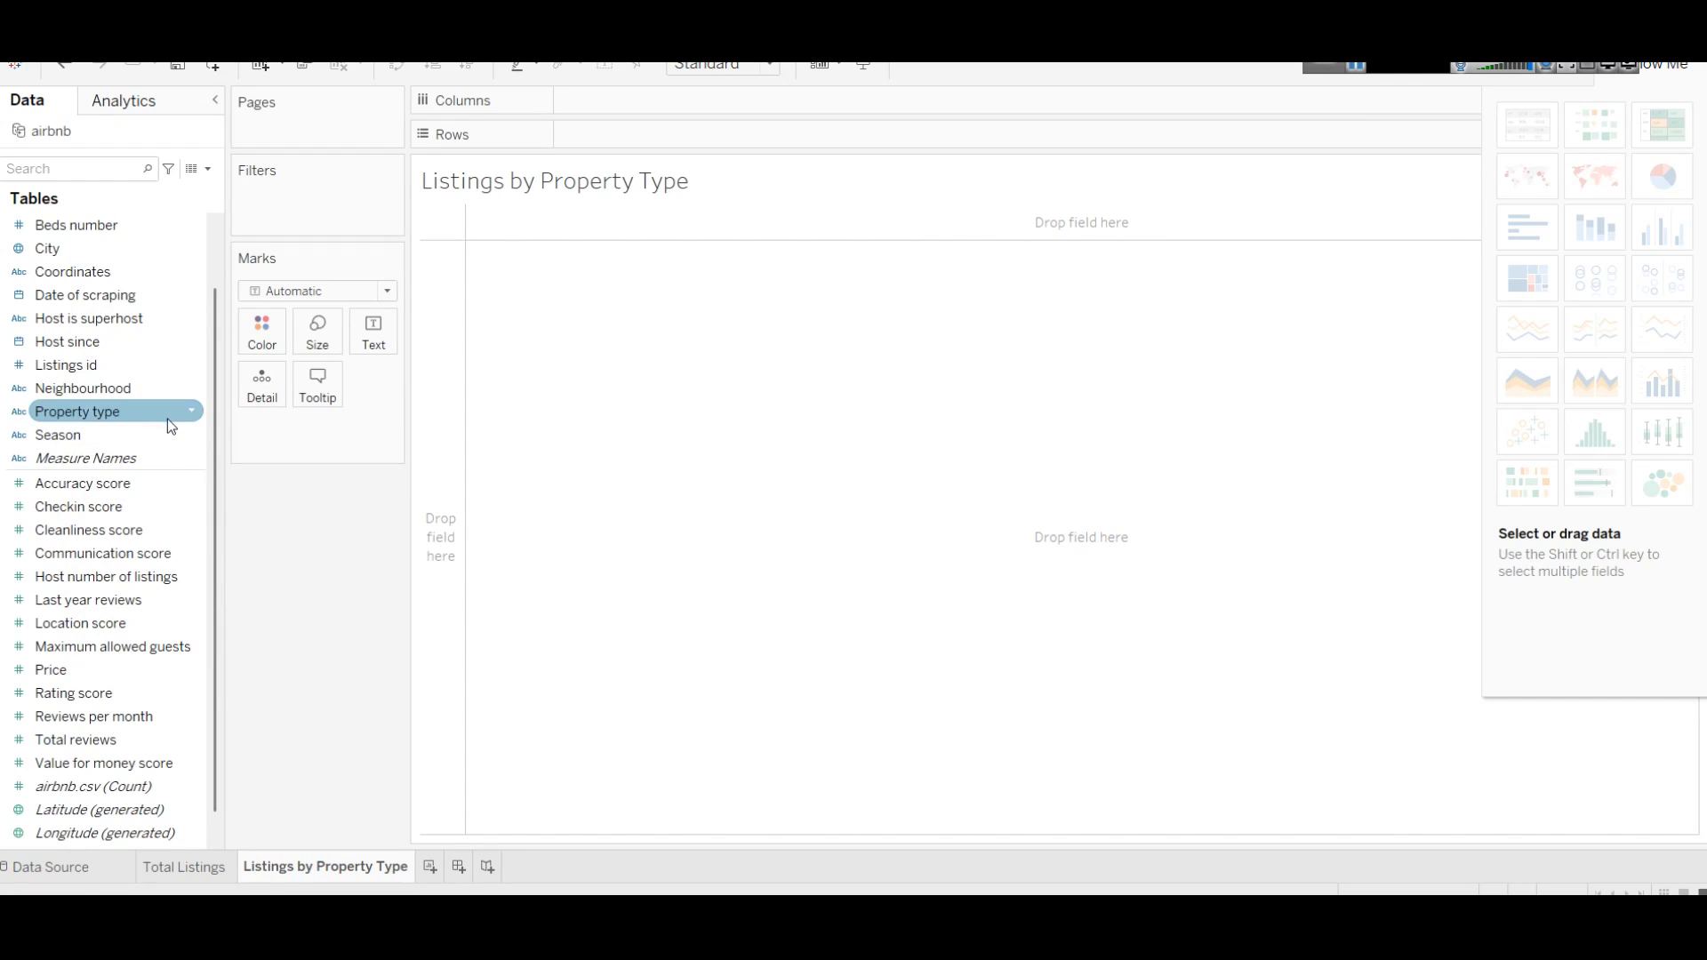
Step: List Entire home, Hotel room, Private room and Shared room down the rows by Property type
scroll(169, 419, "up", 1)
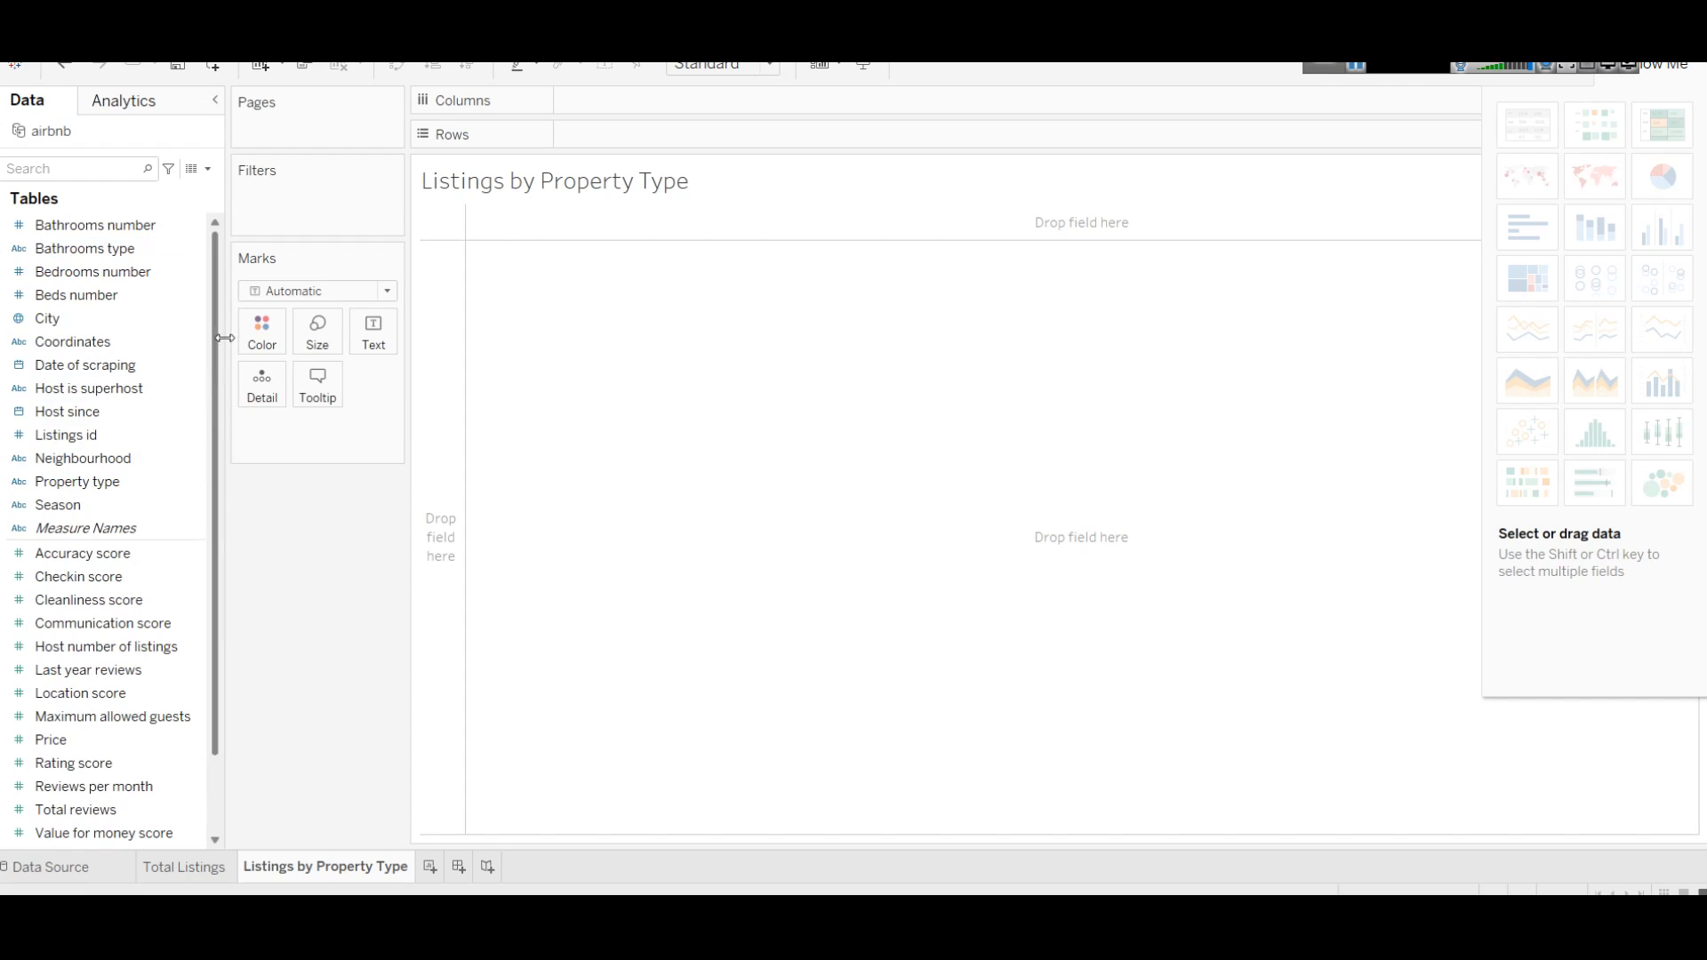
left_click_drag(108, 489, 727, 140)
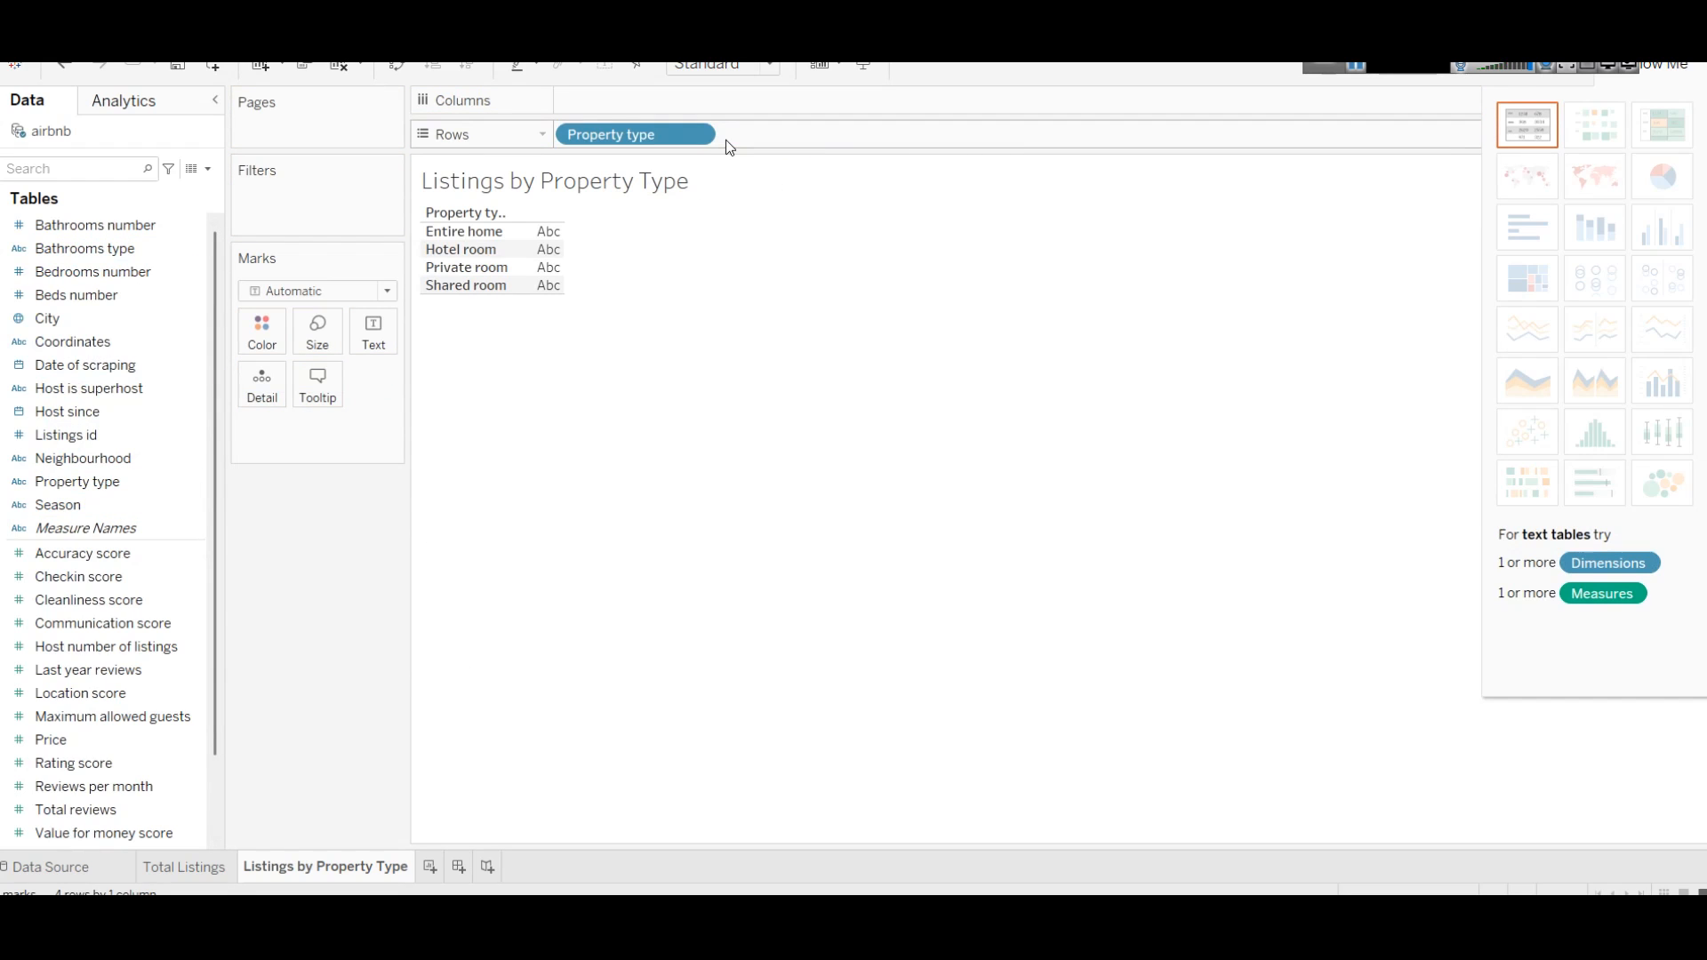
left_click(150, 433)
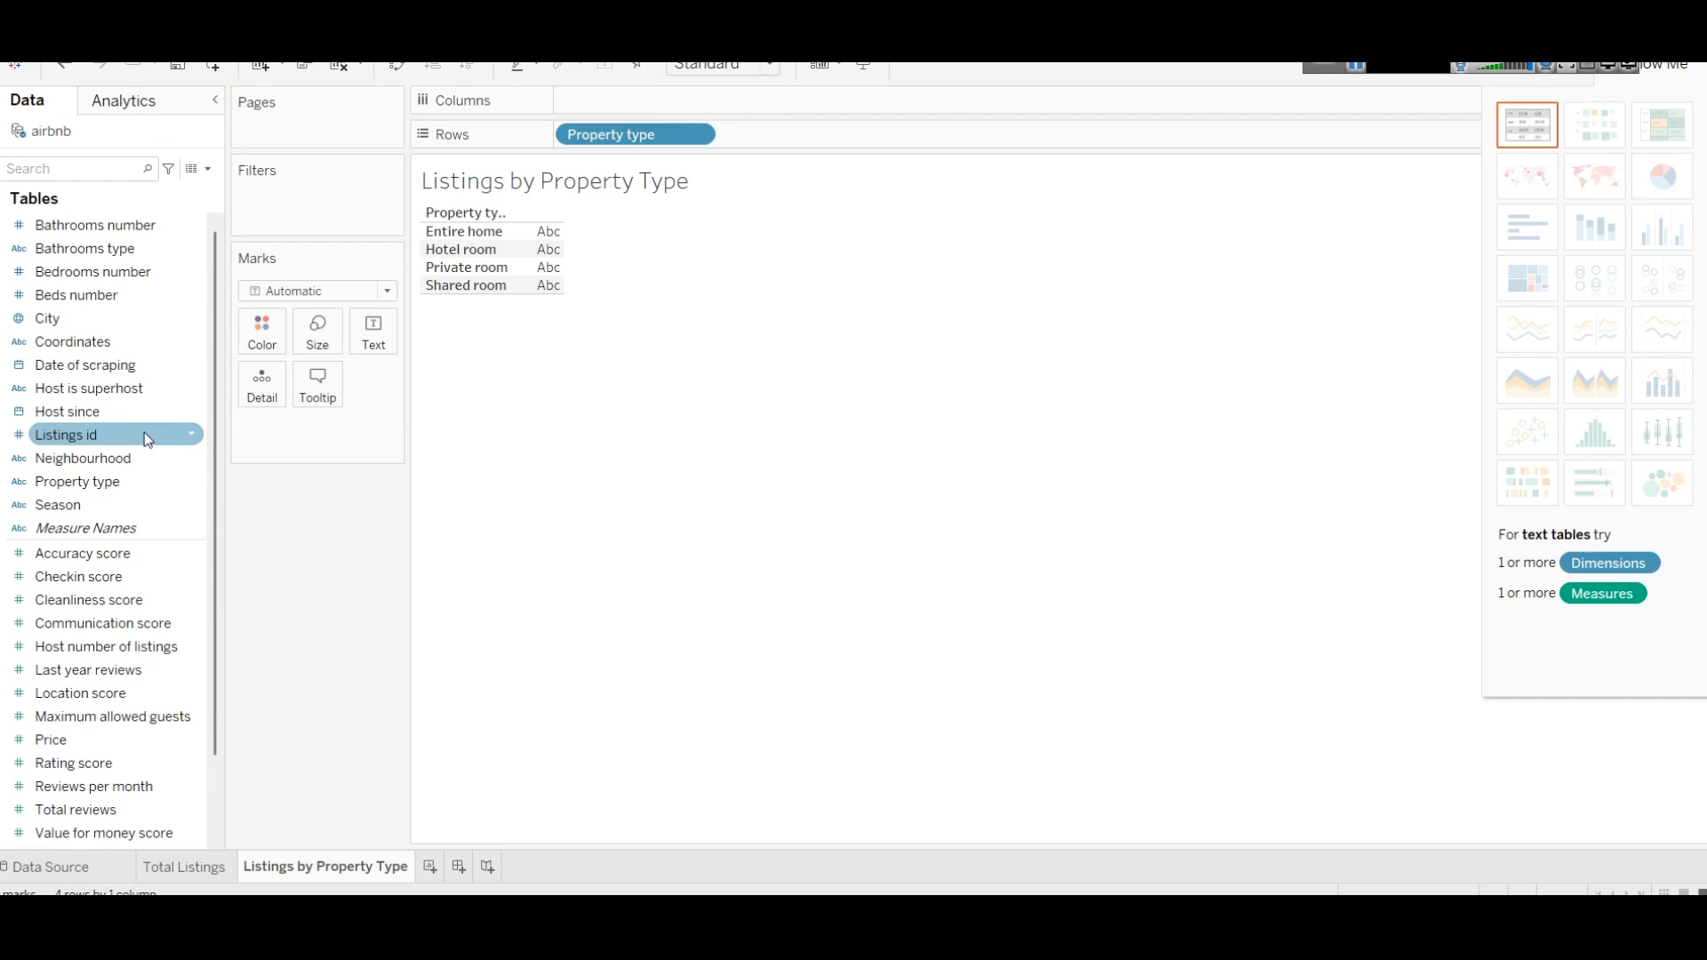
scroll(178, 587, "down", 2)
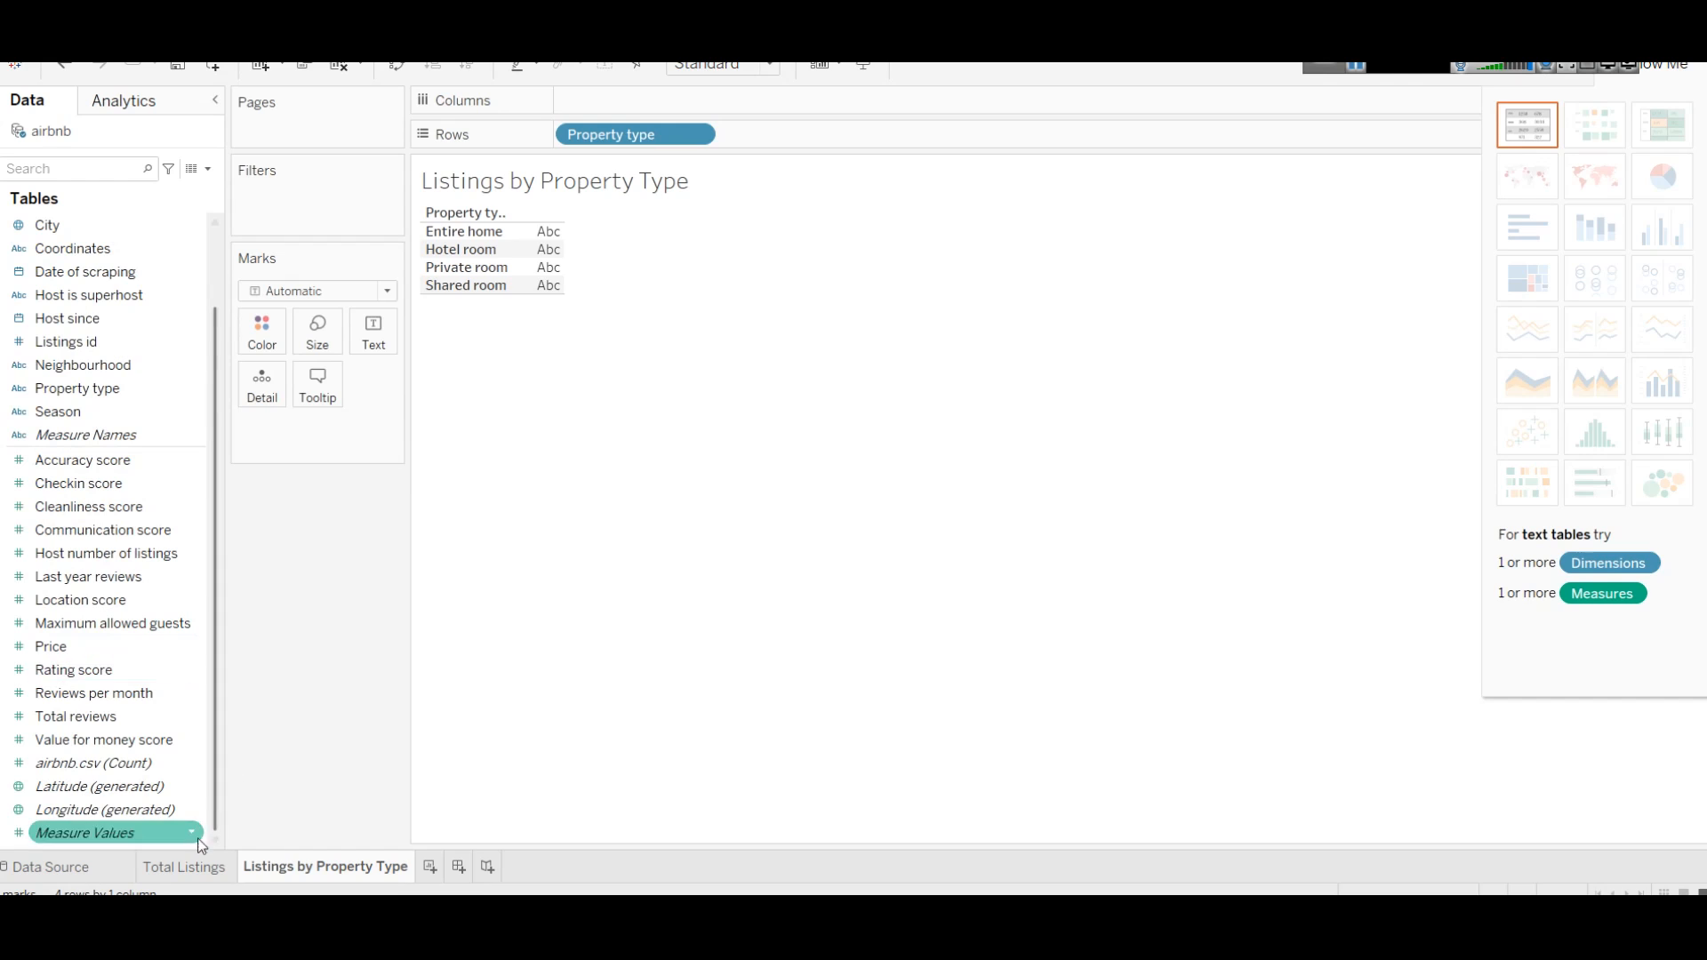
Step: On the airbnb.csv data source page, cycle the Listings id column sort back to original order
left_click(163, 868)
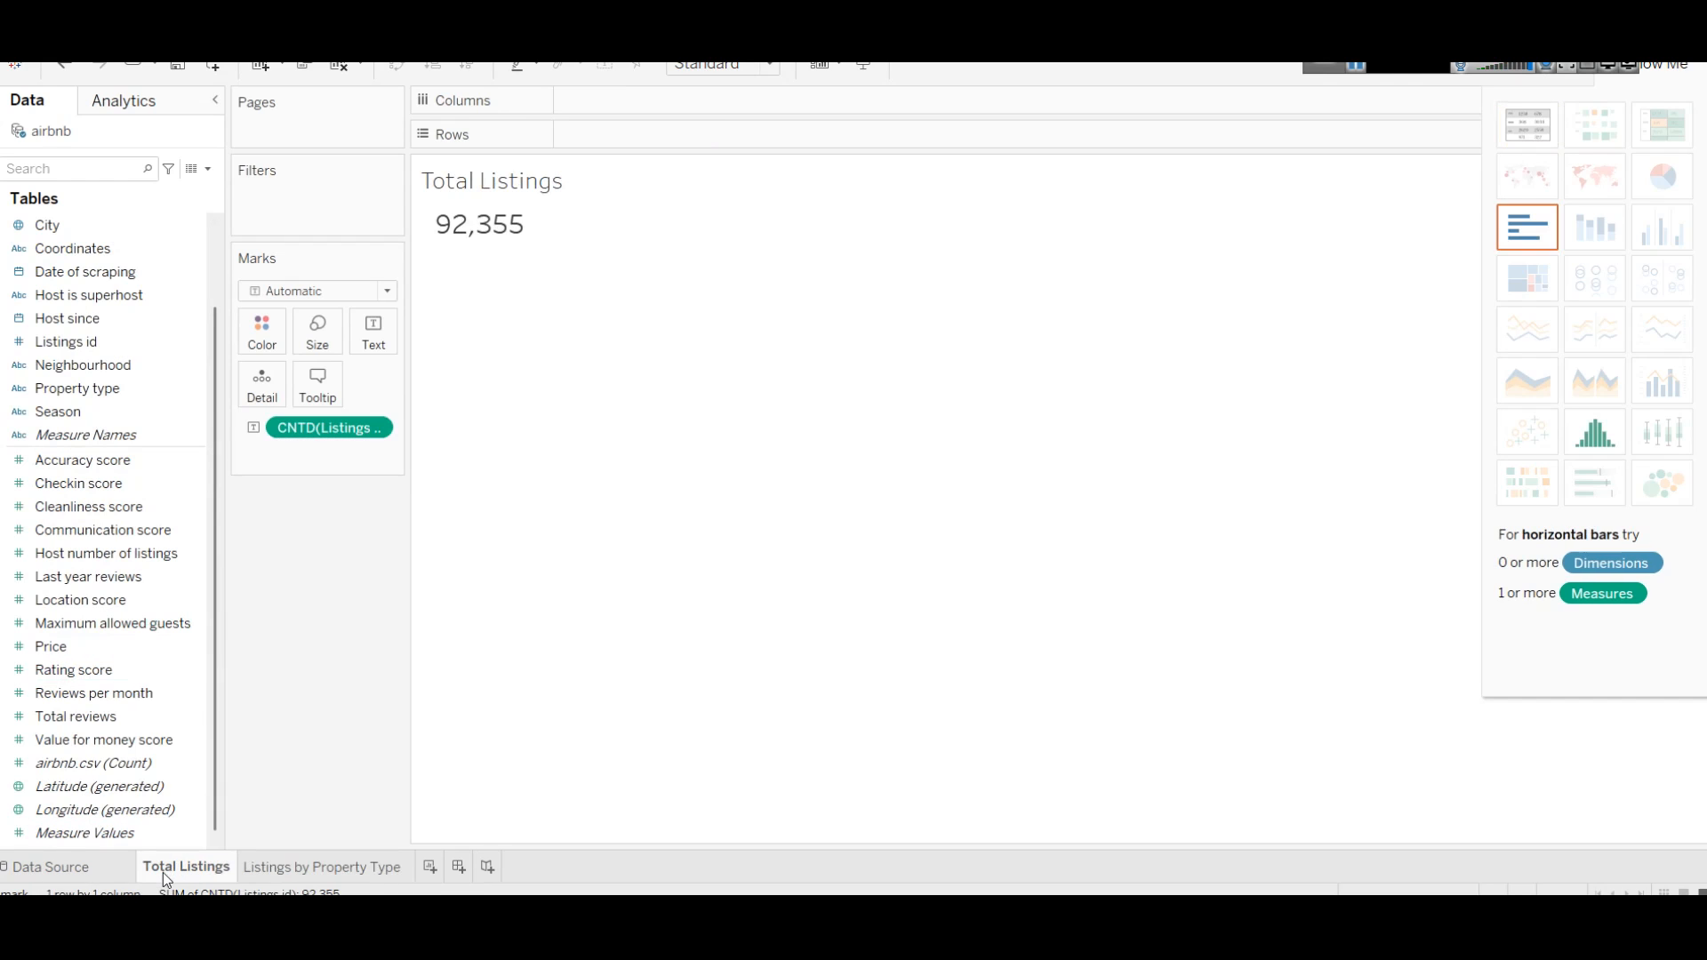
left_click(73, 865)
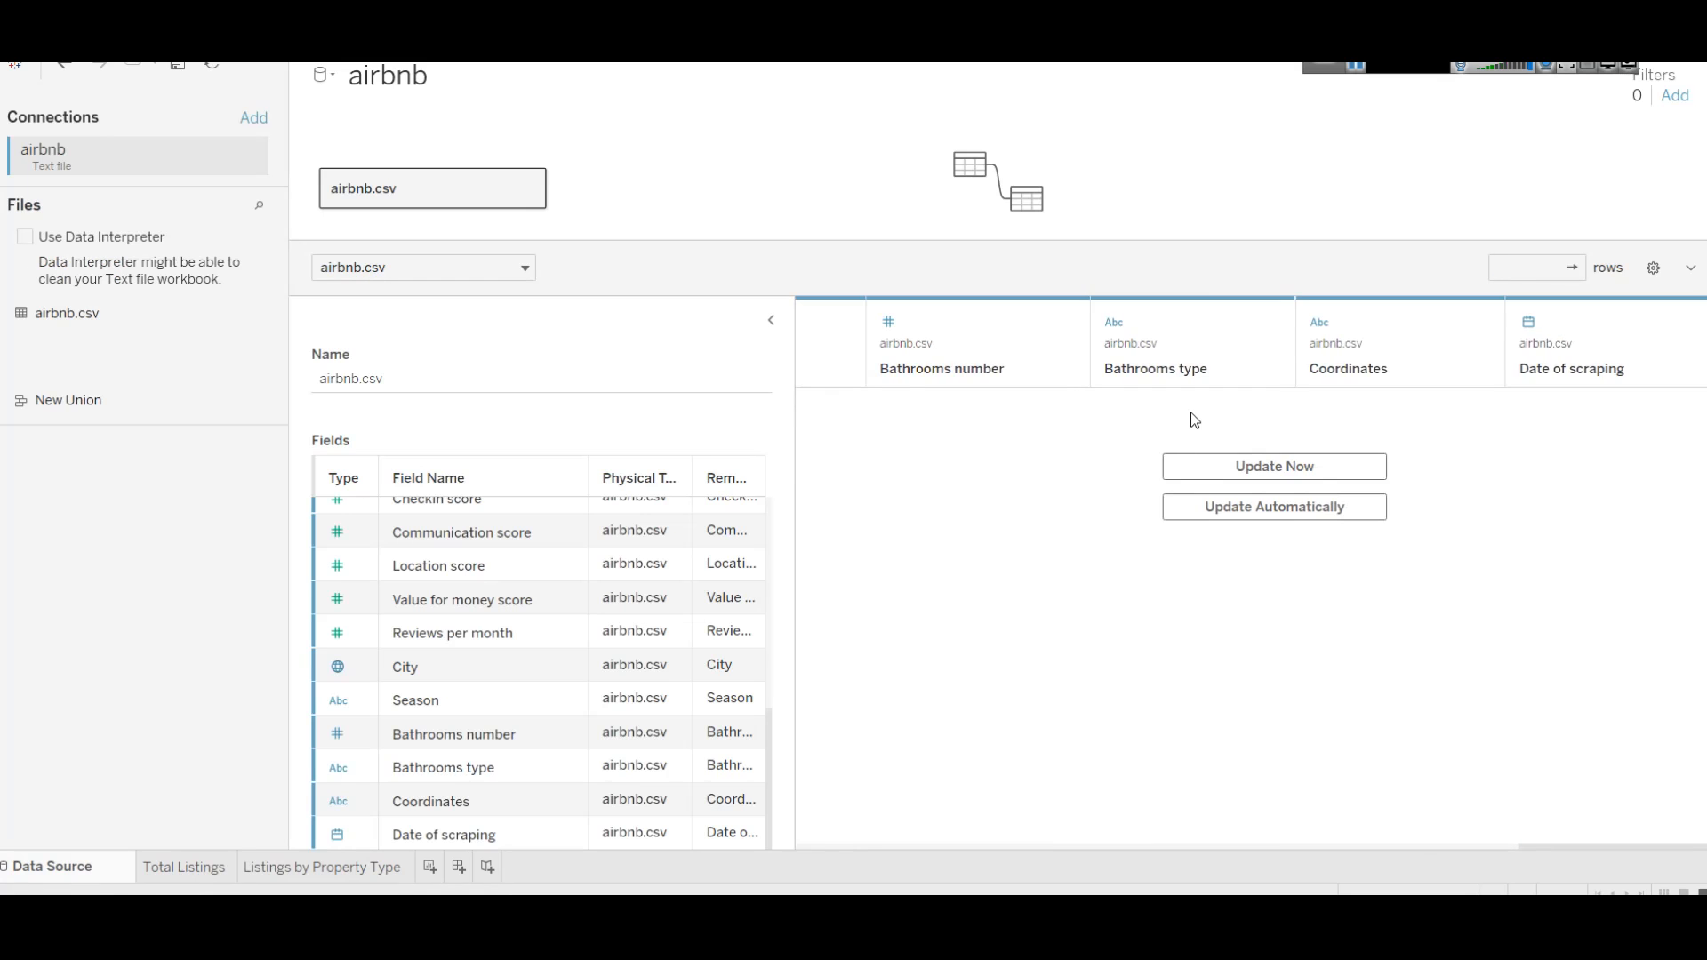
left_click(1277, 465)
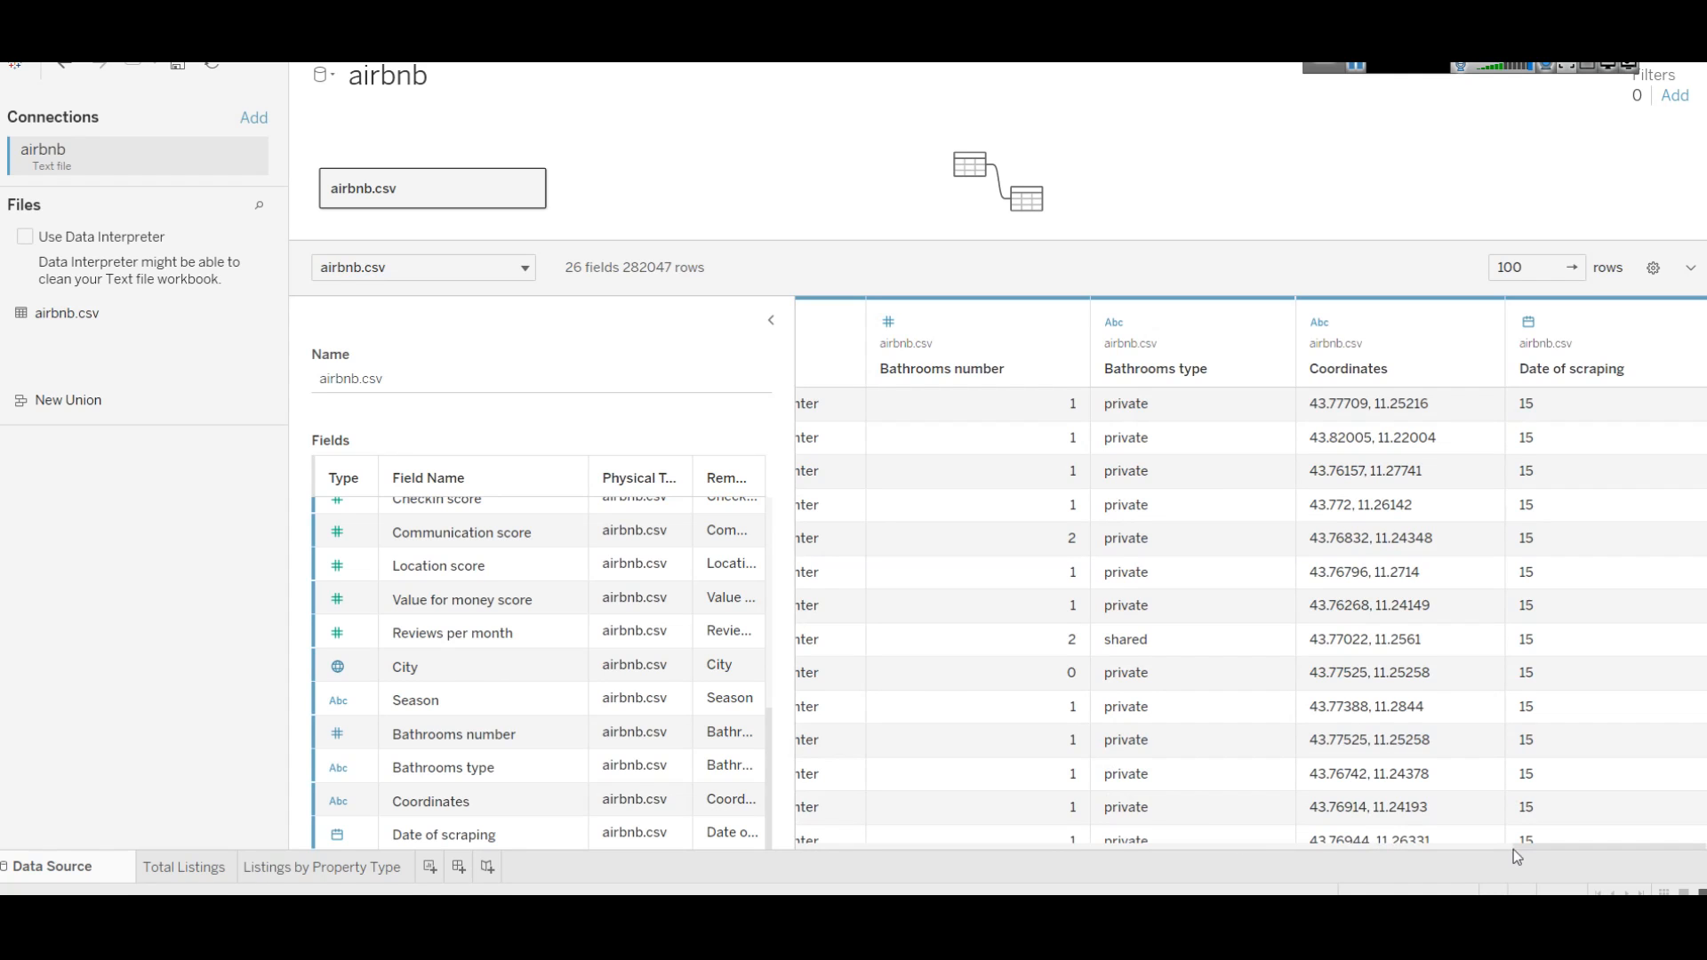
left_click_drag(1552, 846, 822, 841)
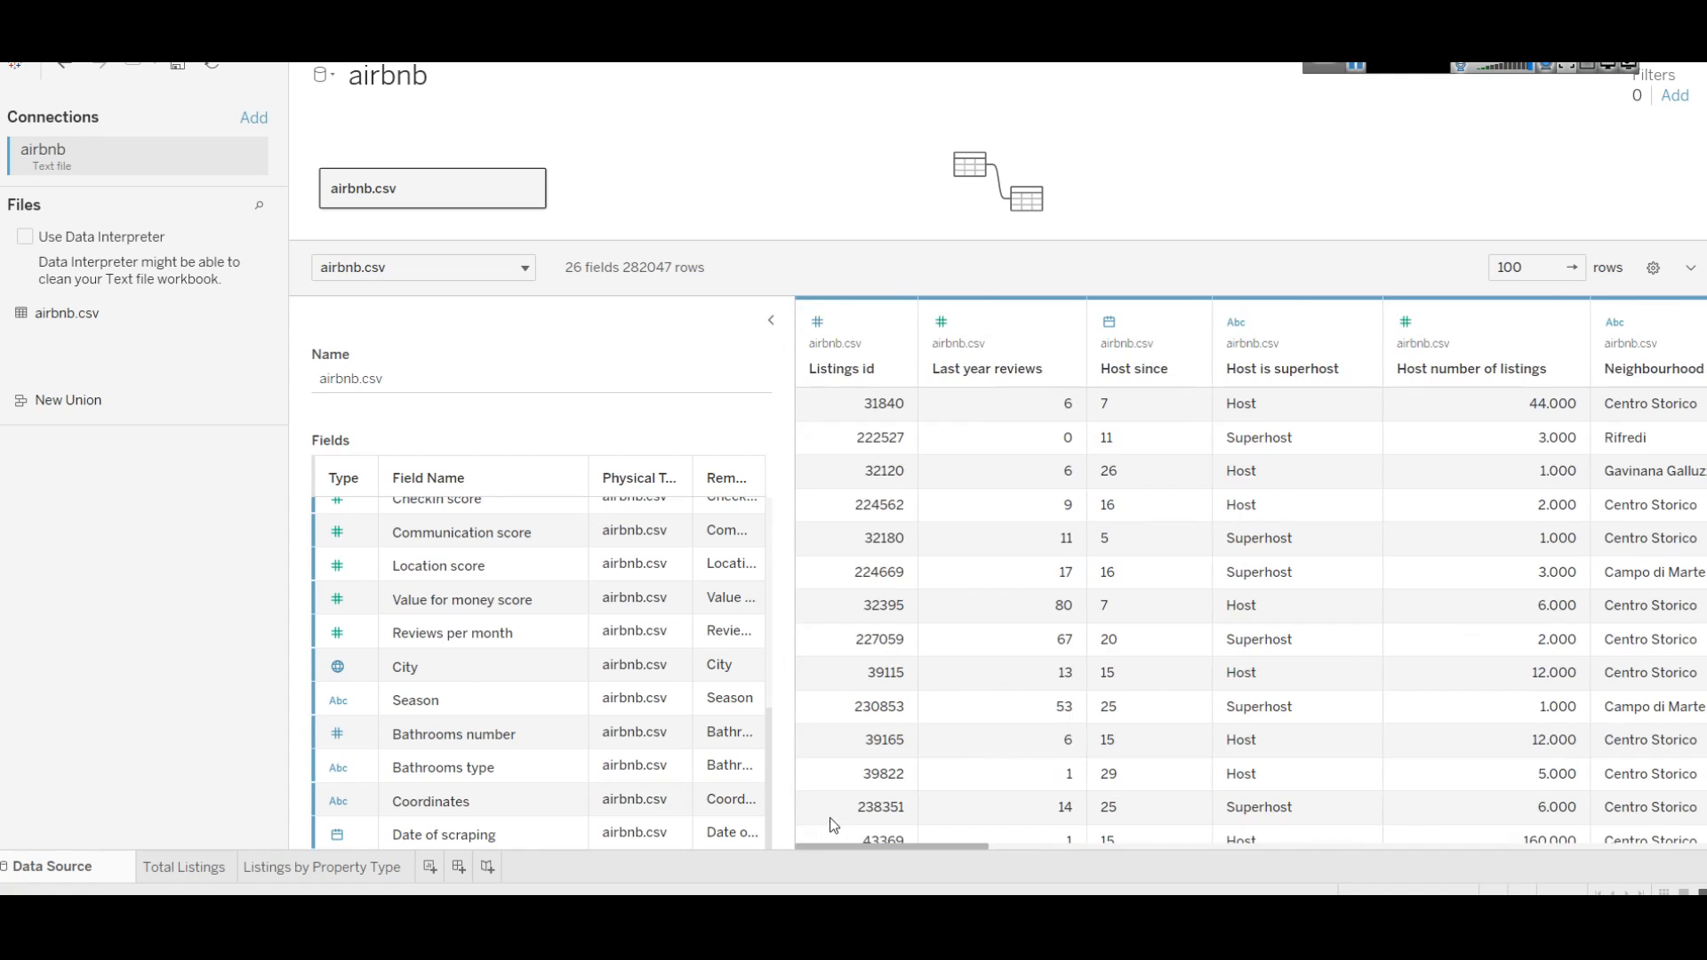
left_click(895, 325)
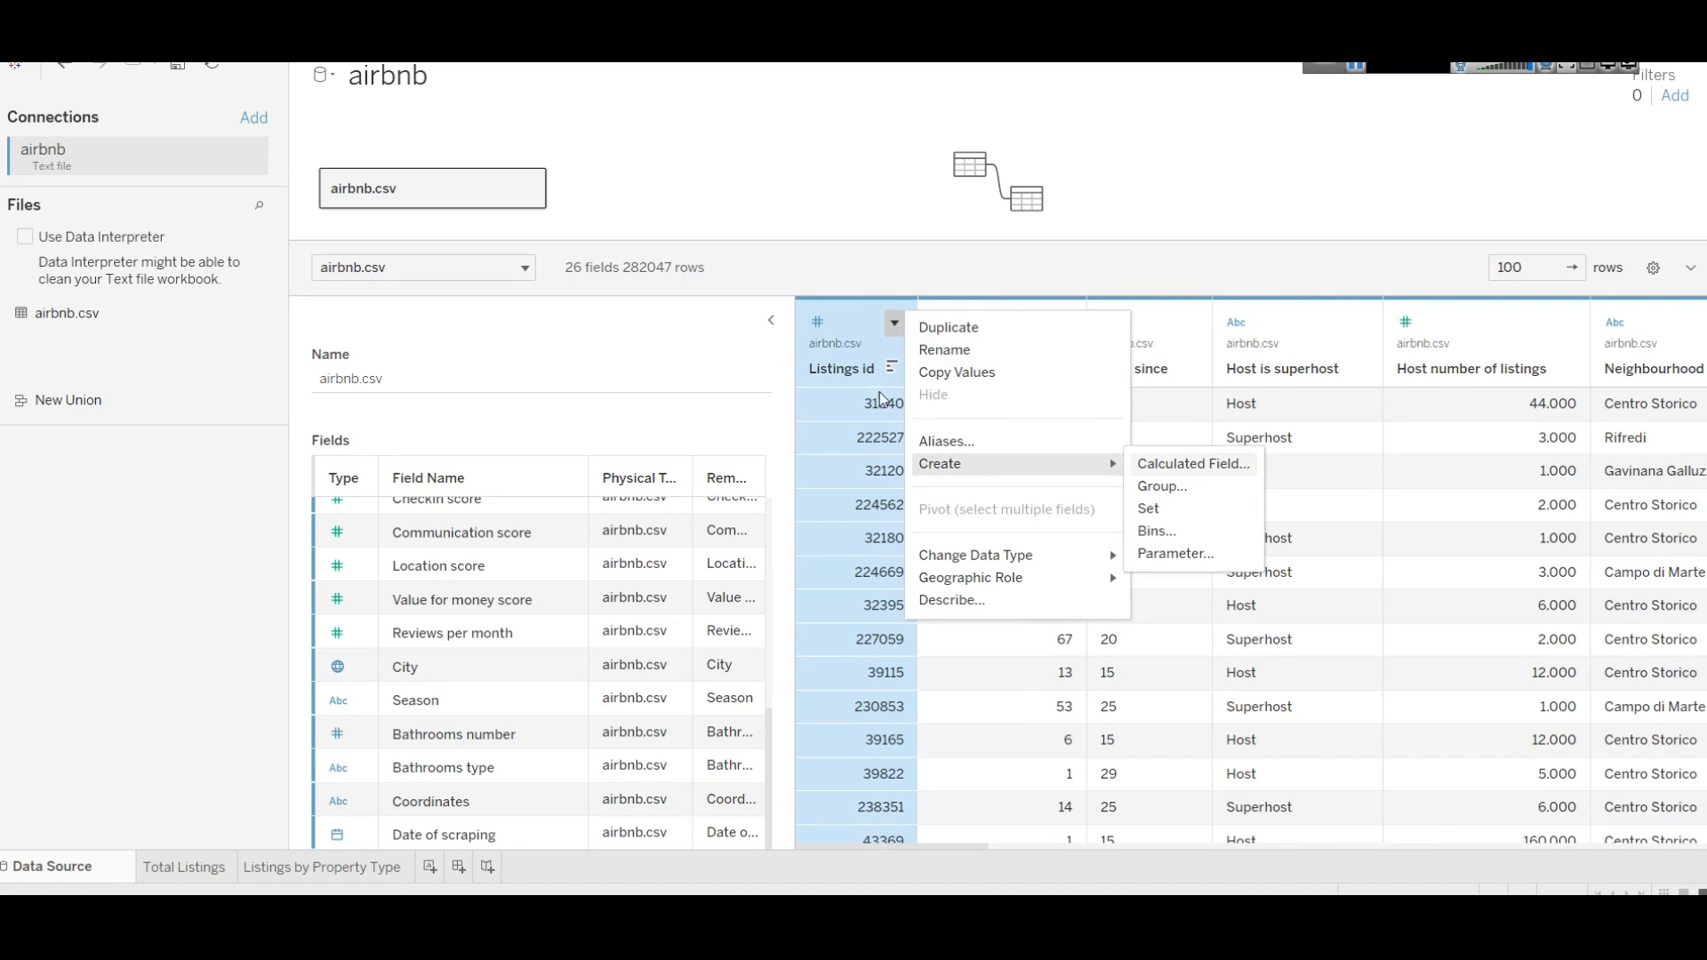
left_click(891, 370)
left_click(891, 370)
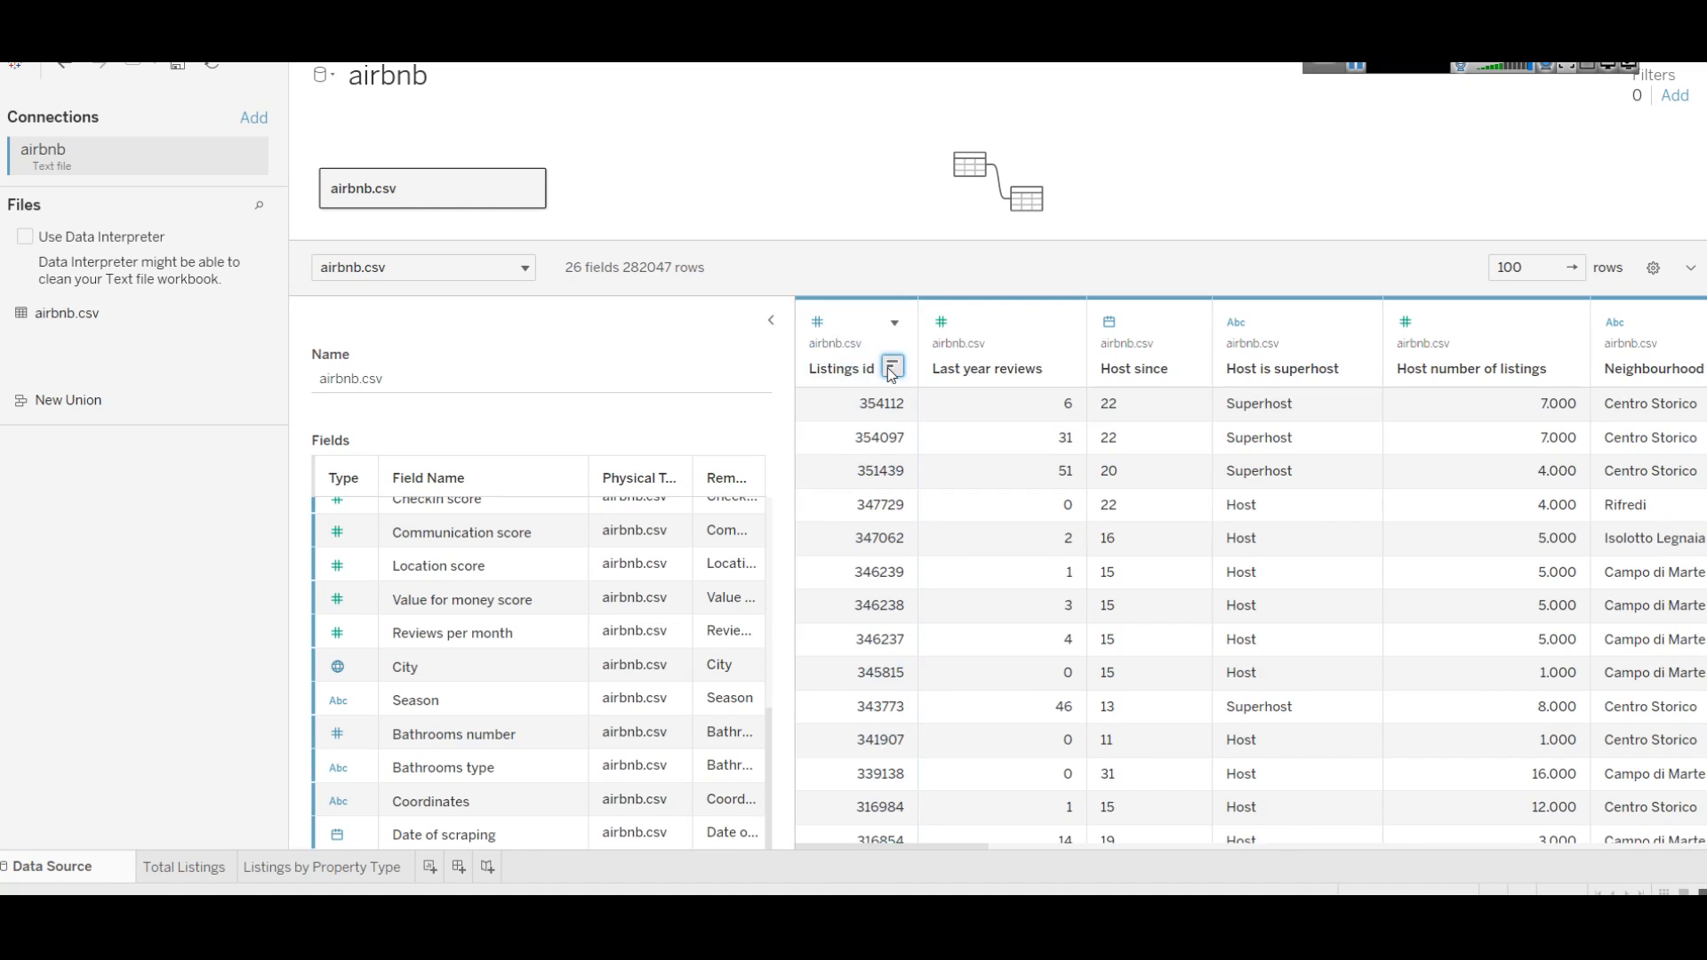
left_click(891, 370)
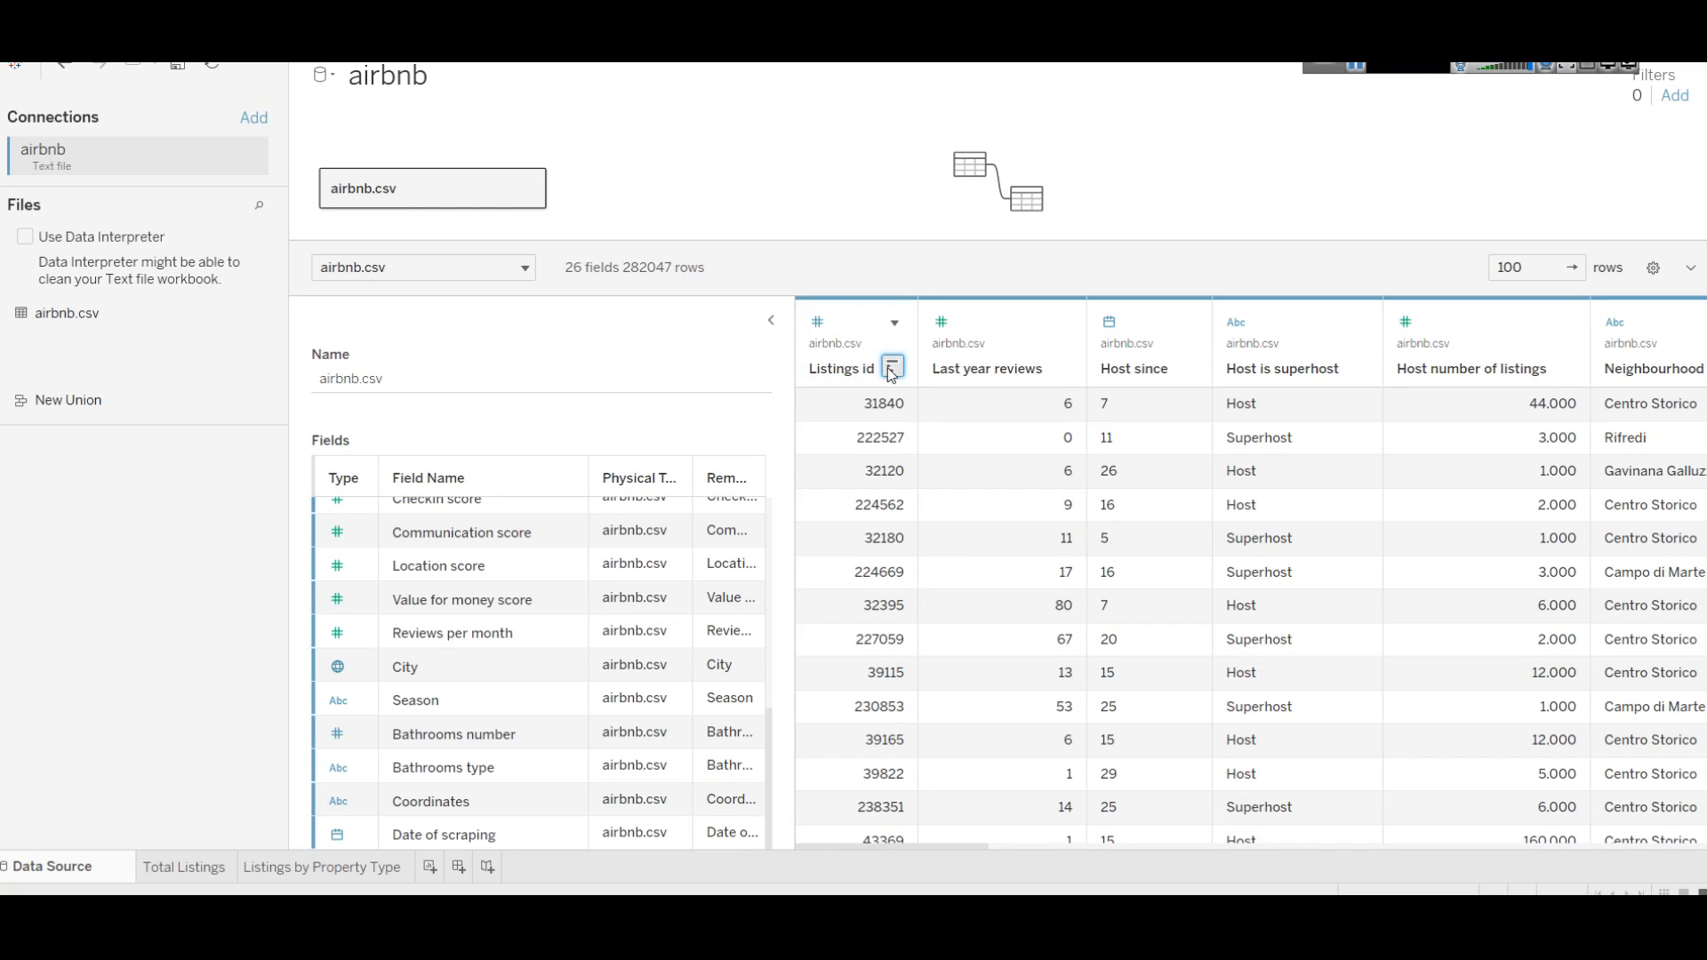
Step: Chart listing counts per property type as labelled vertical bars (2,23,348, 2,764, 54,621, 1,314)
left_click(325, 867)
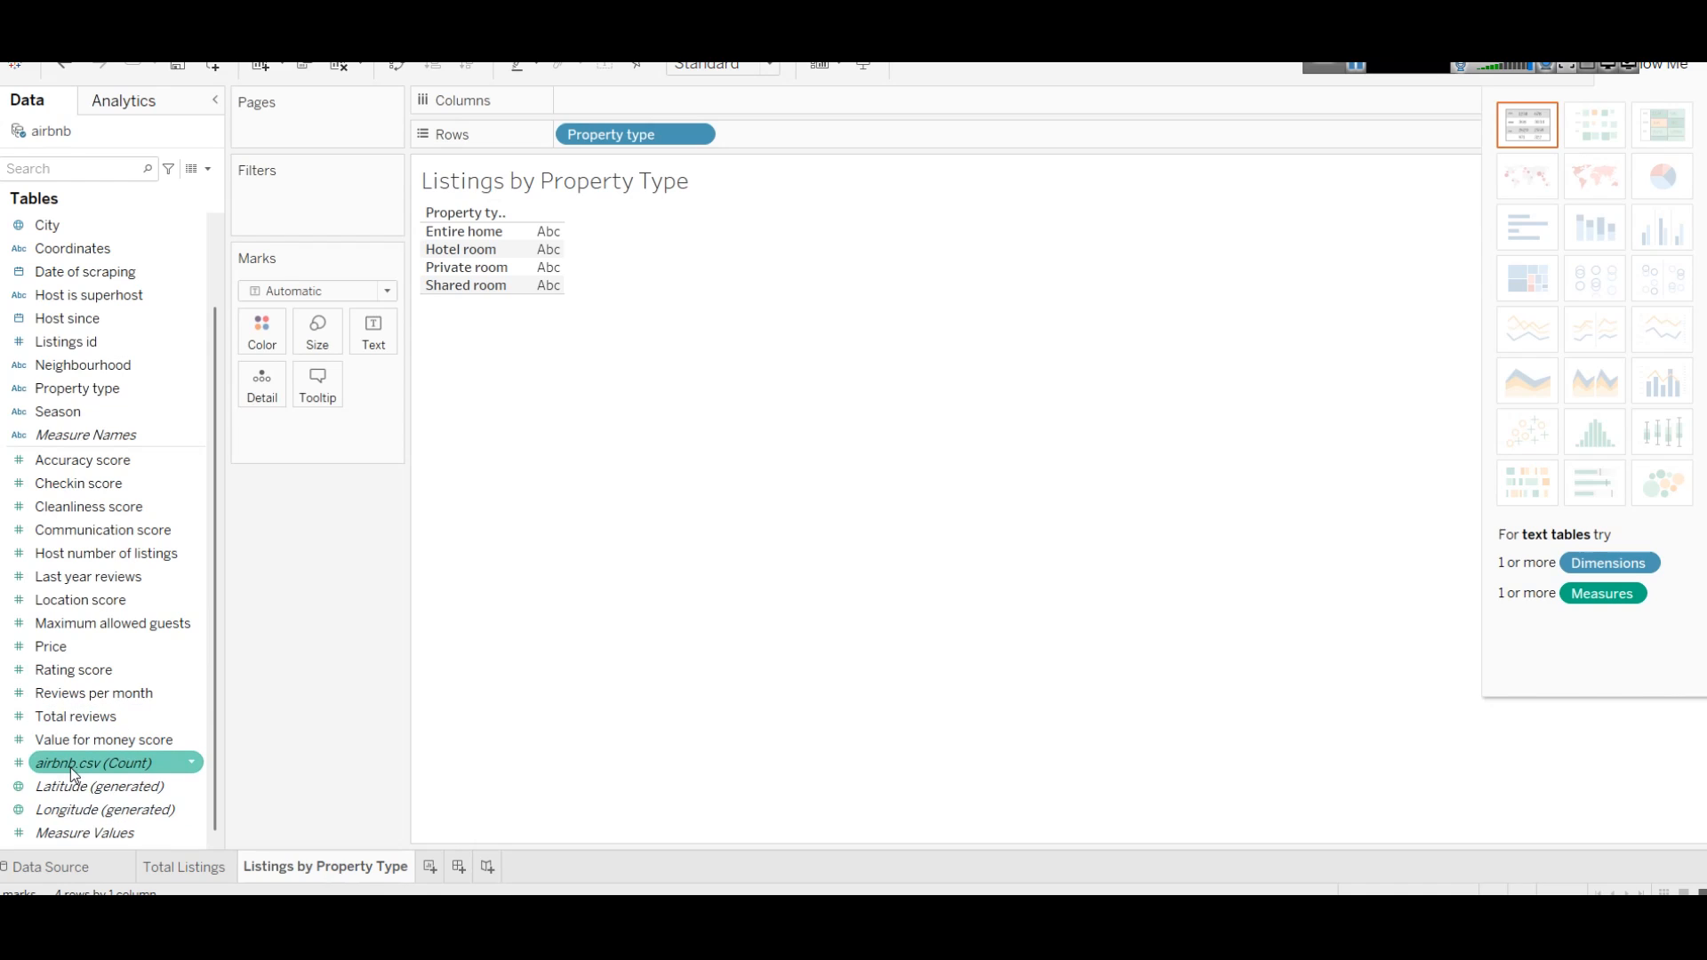
left_click_drag(73, 767, 673, 93)
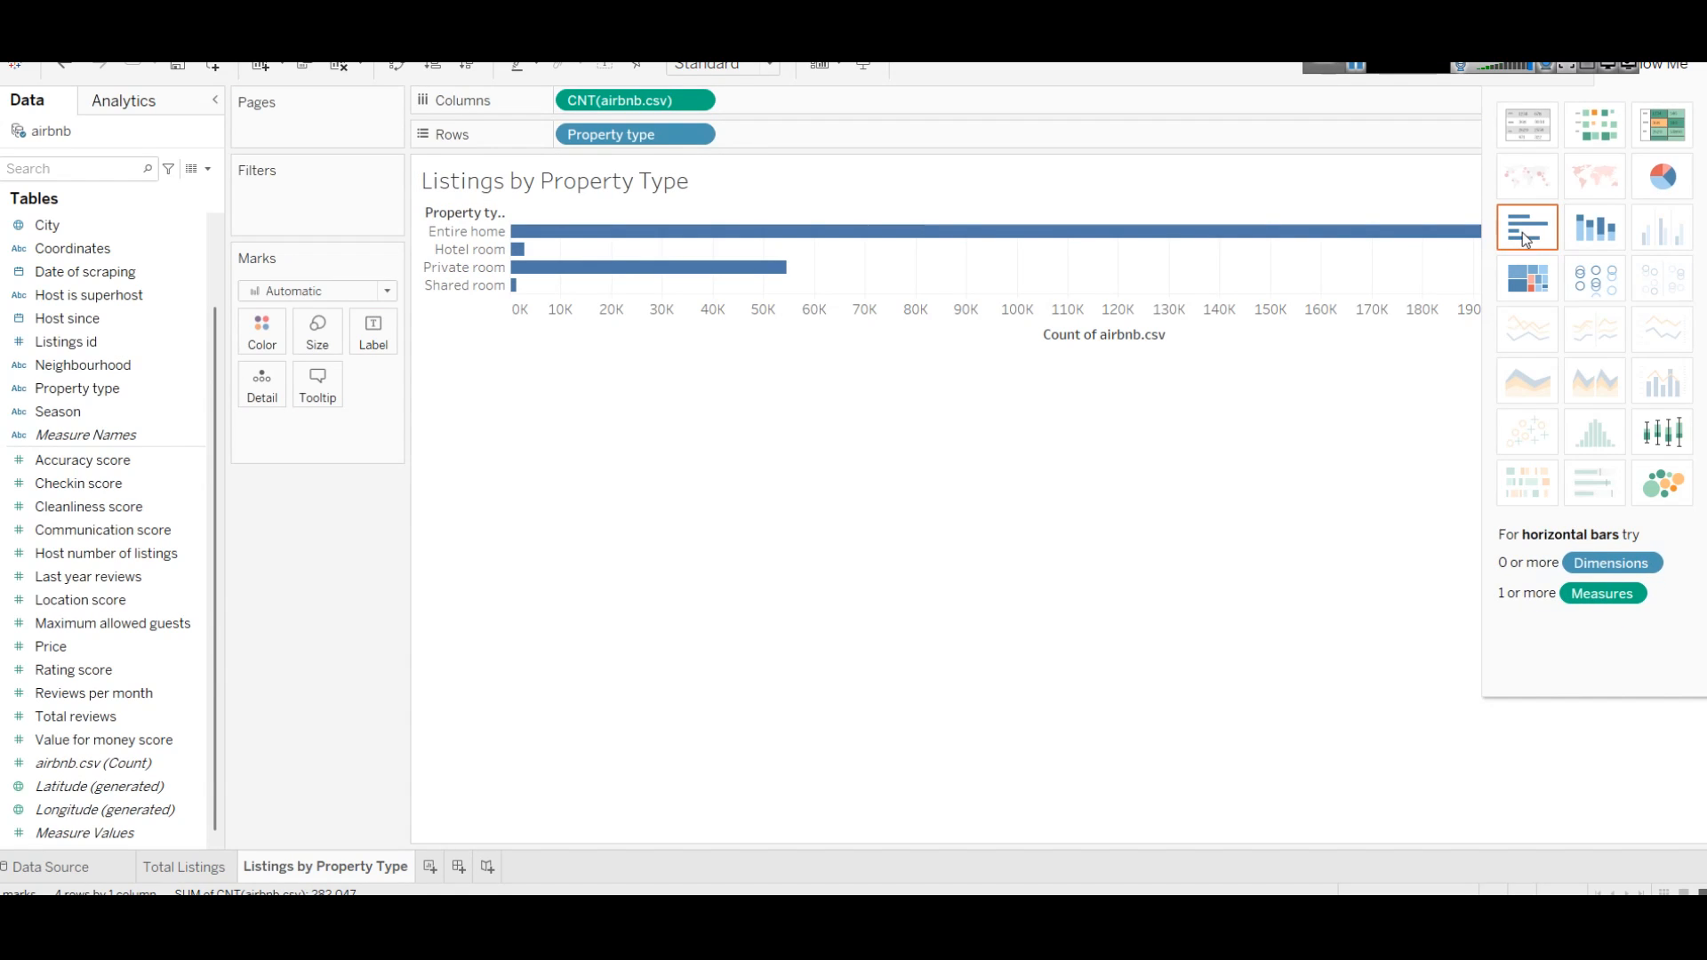
left_click(396, 68)
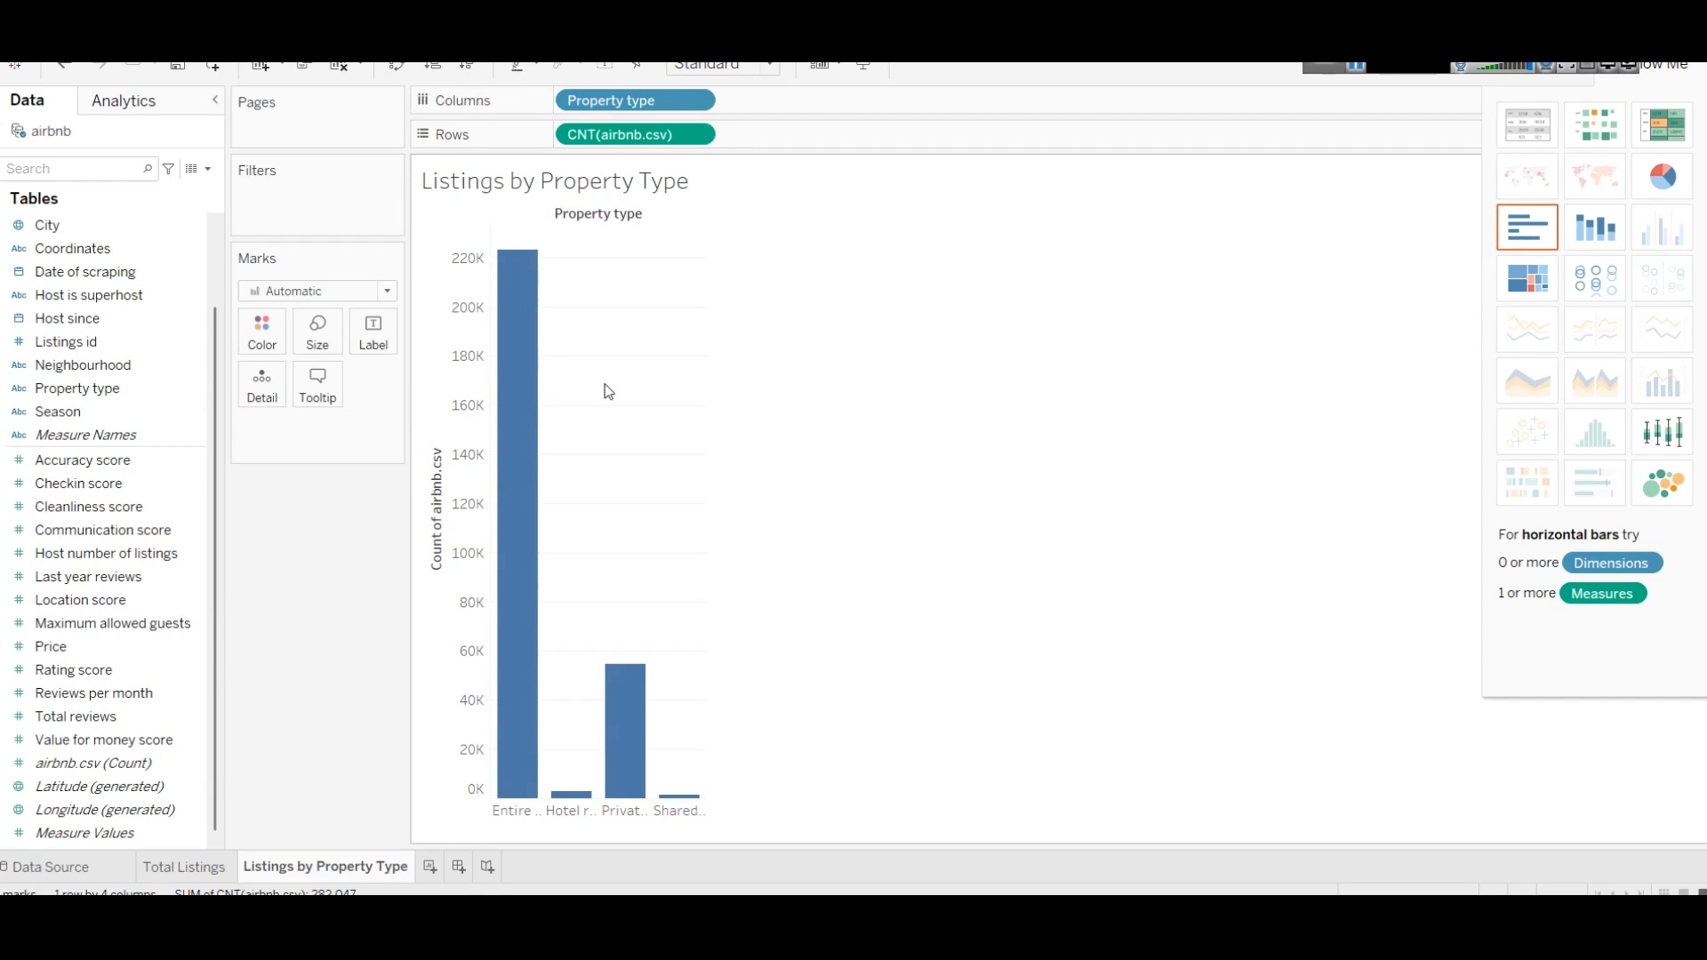
mouse_move(528, 325)
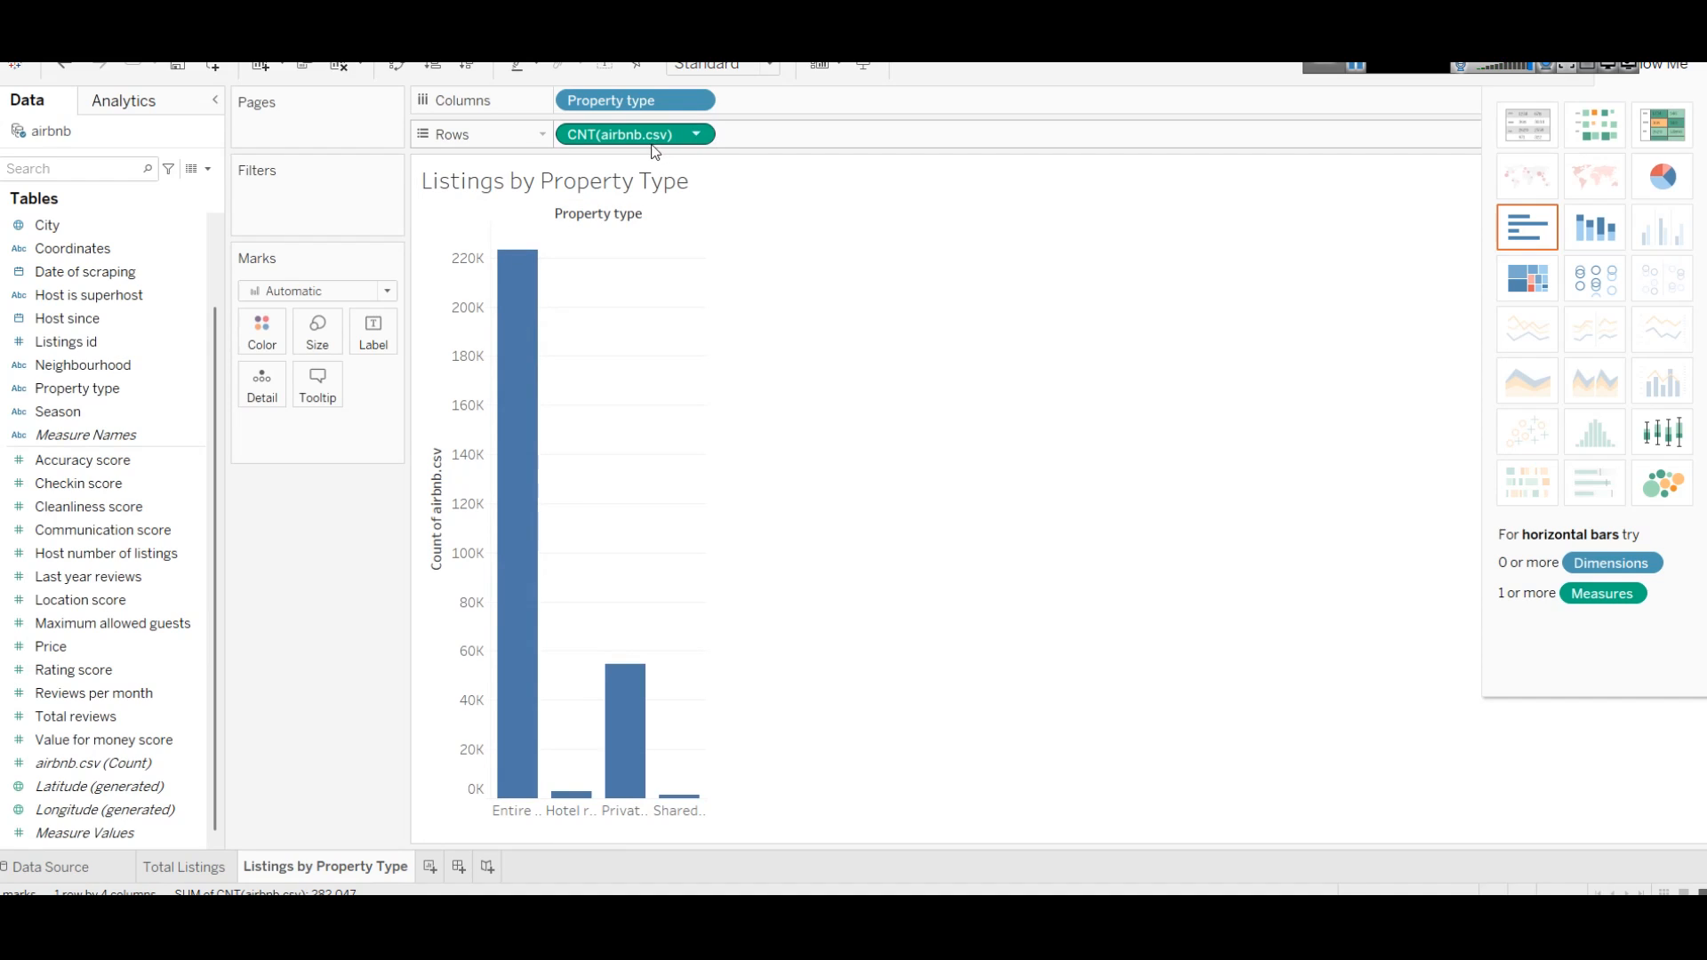
mouse_move(507, 383)
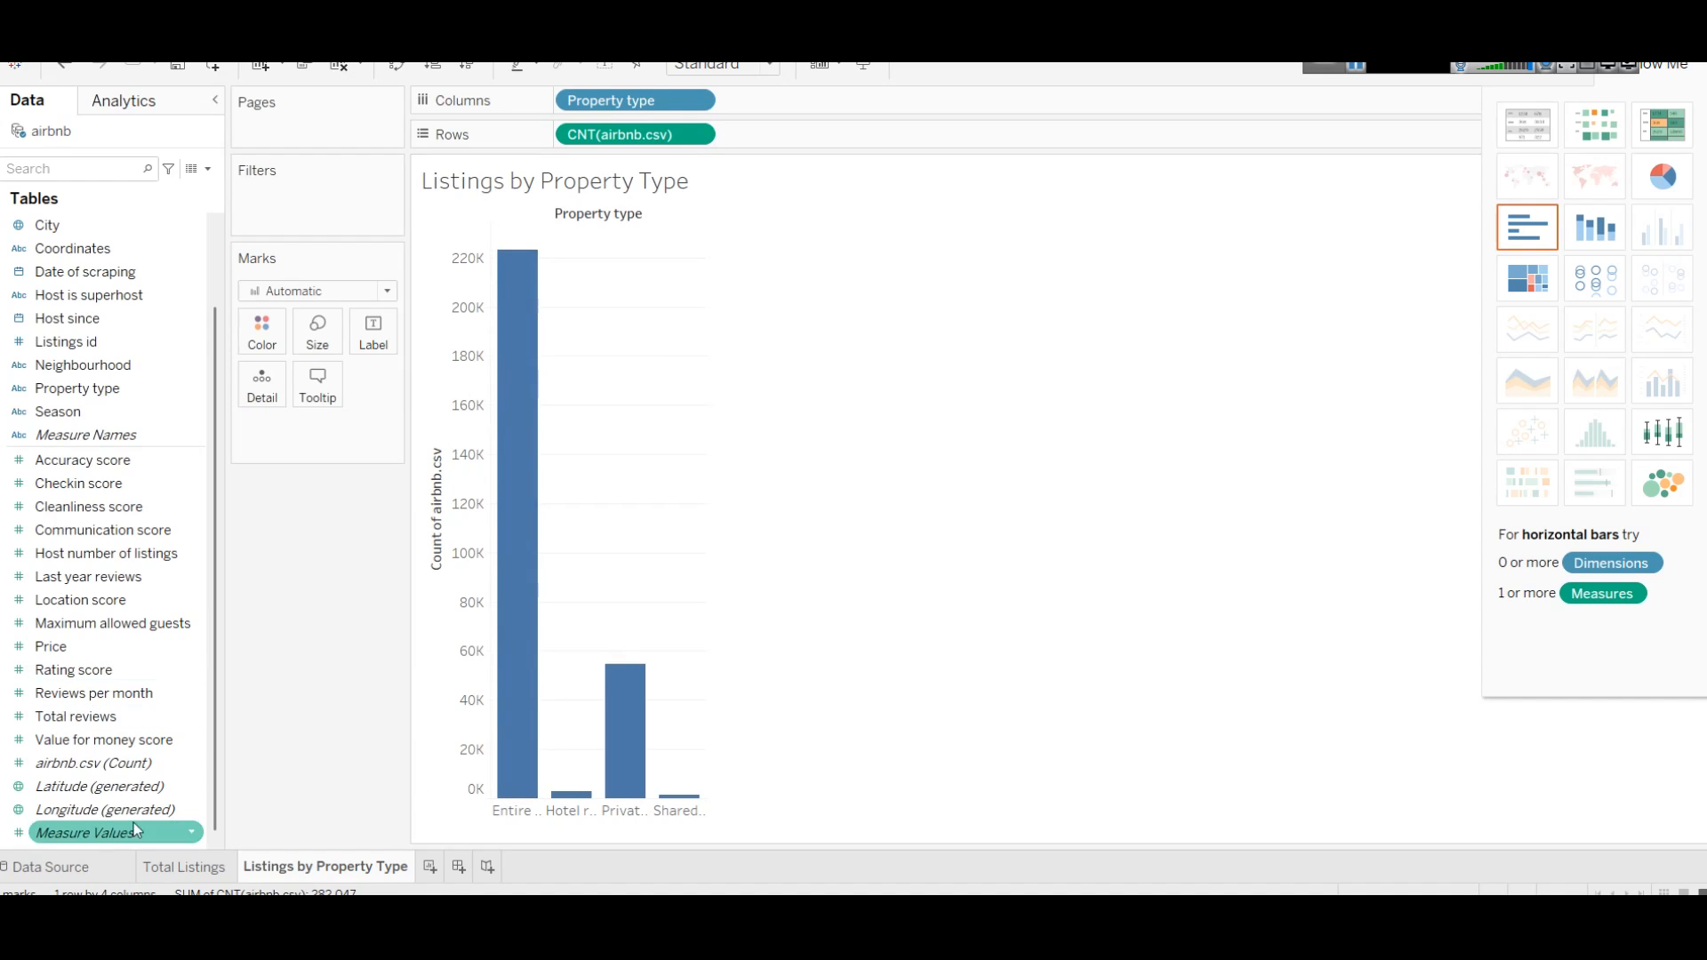
left_click_drag(93, 763, 363, 325)
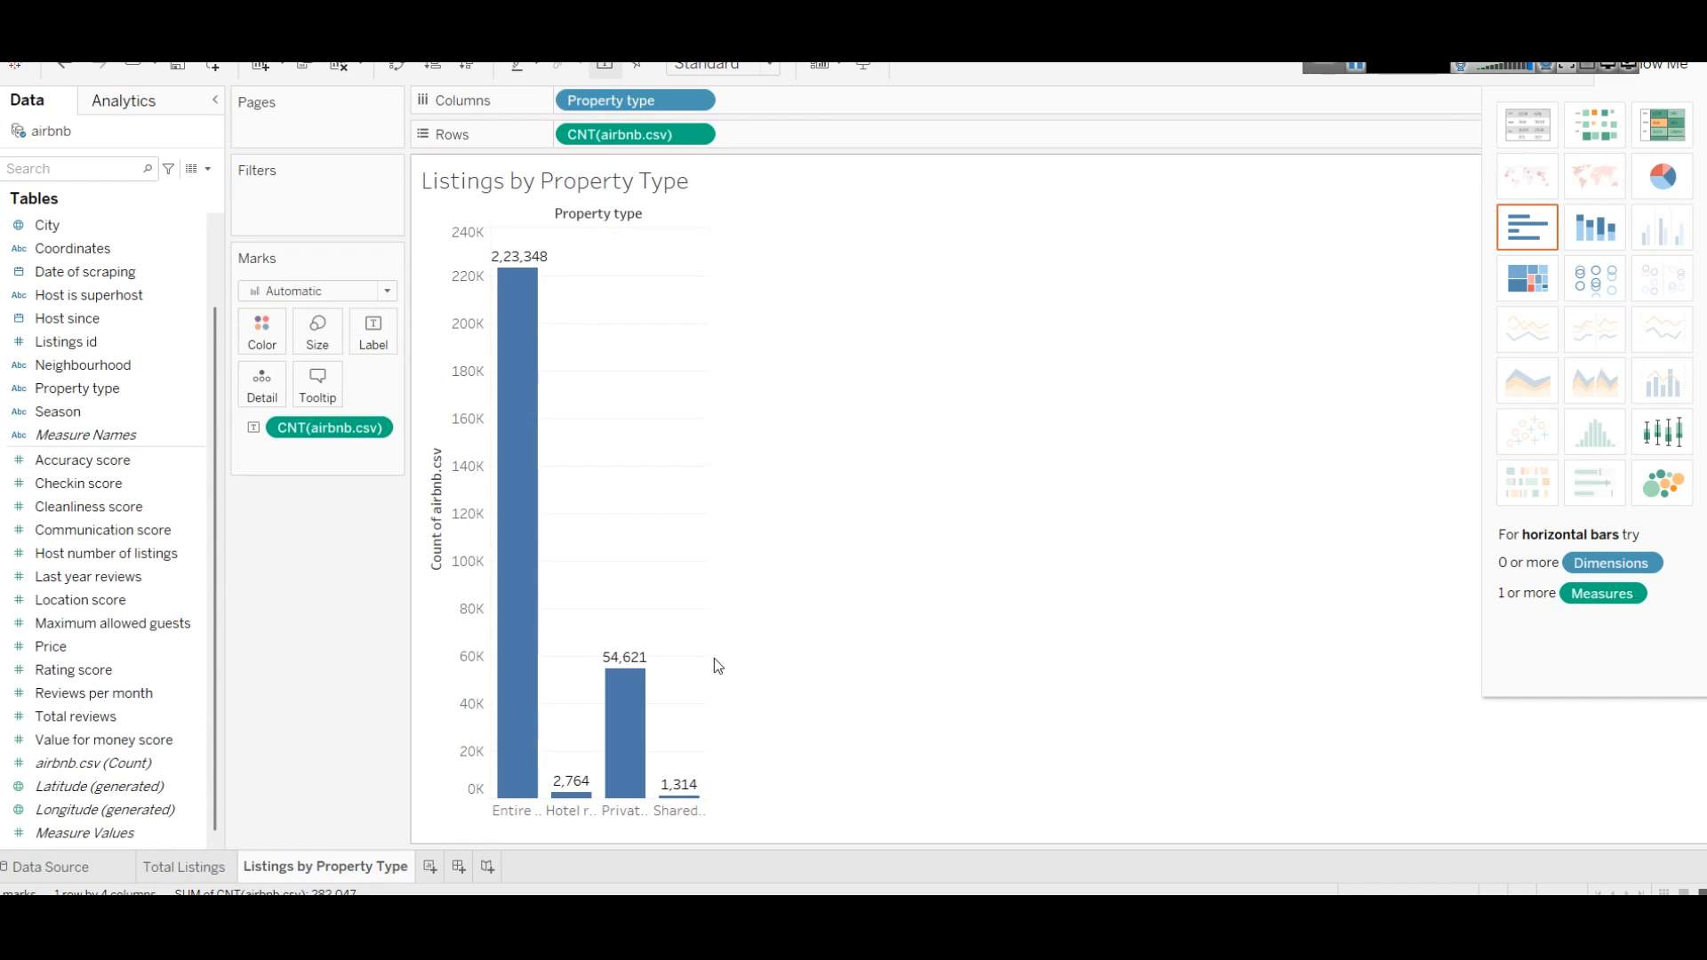
left_click(1354, 68)
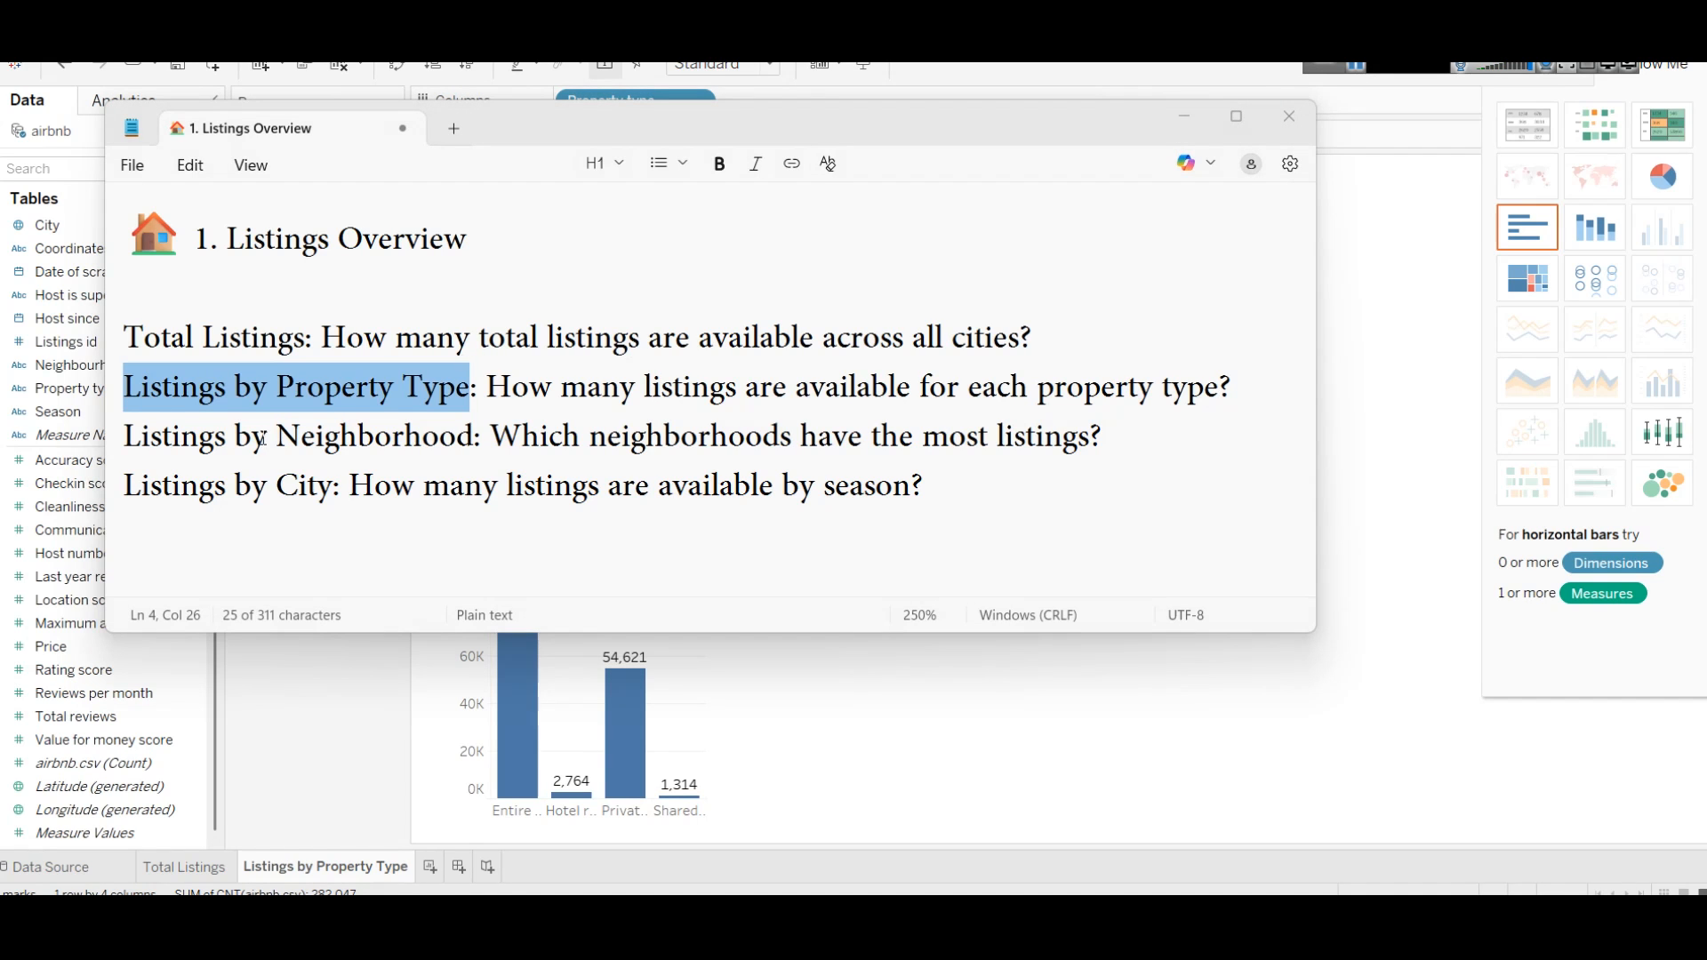
Step: Select the 'Listings by Neighborhood' heading in the notes and minimise Notepad
left_click_drag(122, 436, 472, 436)
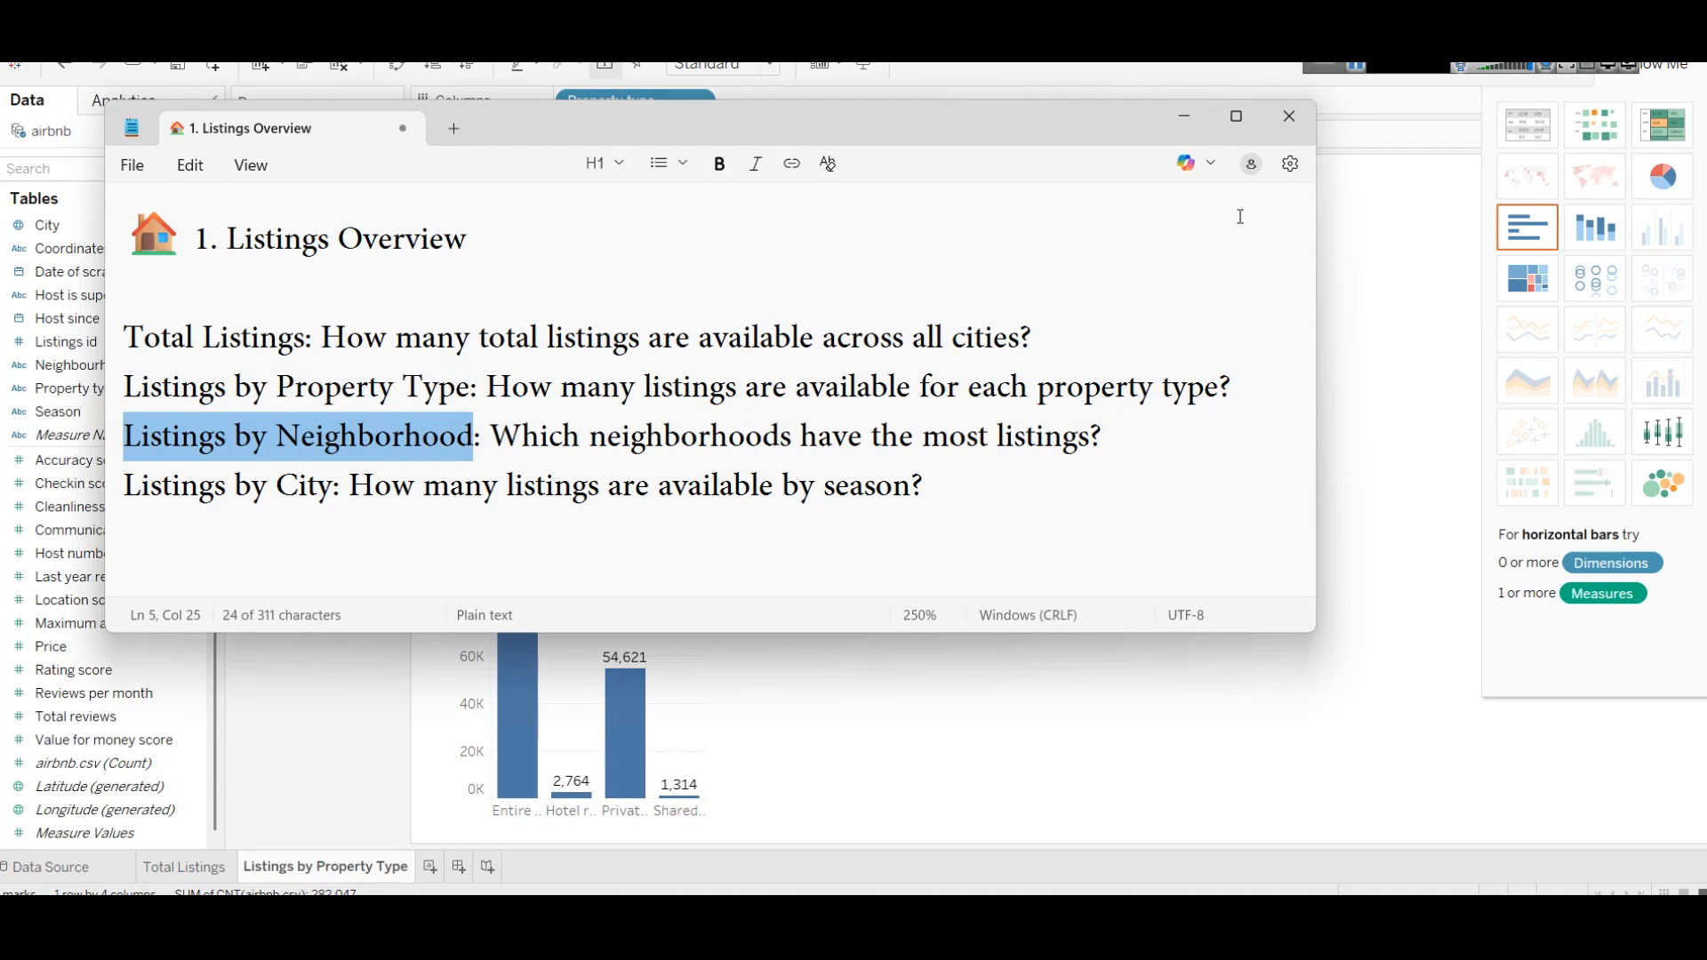
left_click(1184, 117)
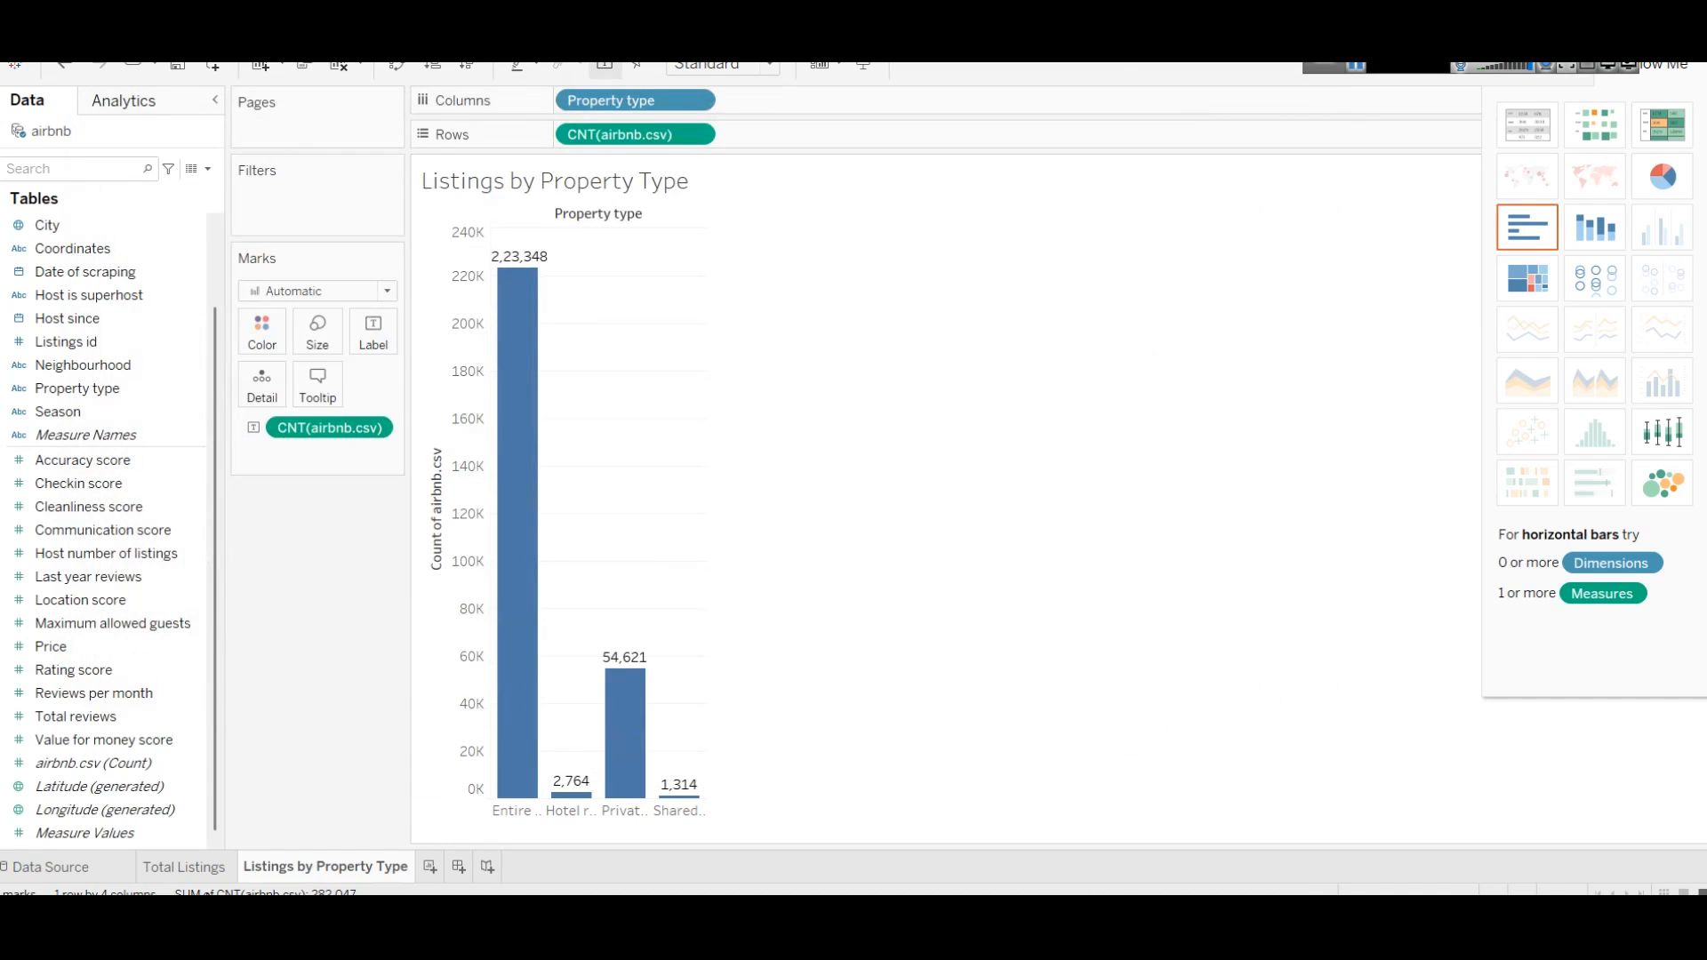
Step: Start a new Sheet 3 with Neighbourhood across the columns
left_click(431, 866)
left_click(88, 507)
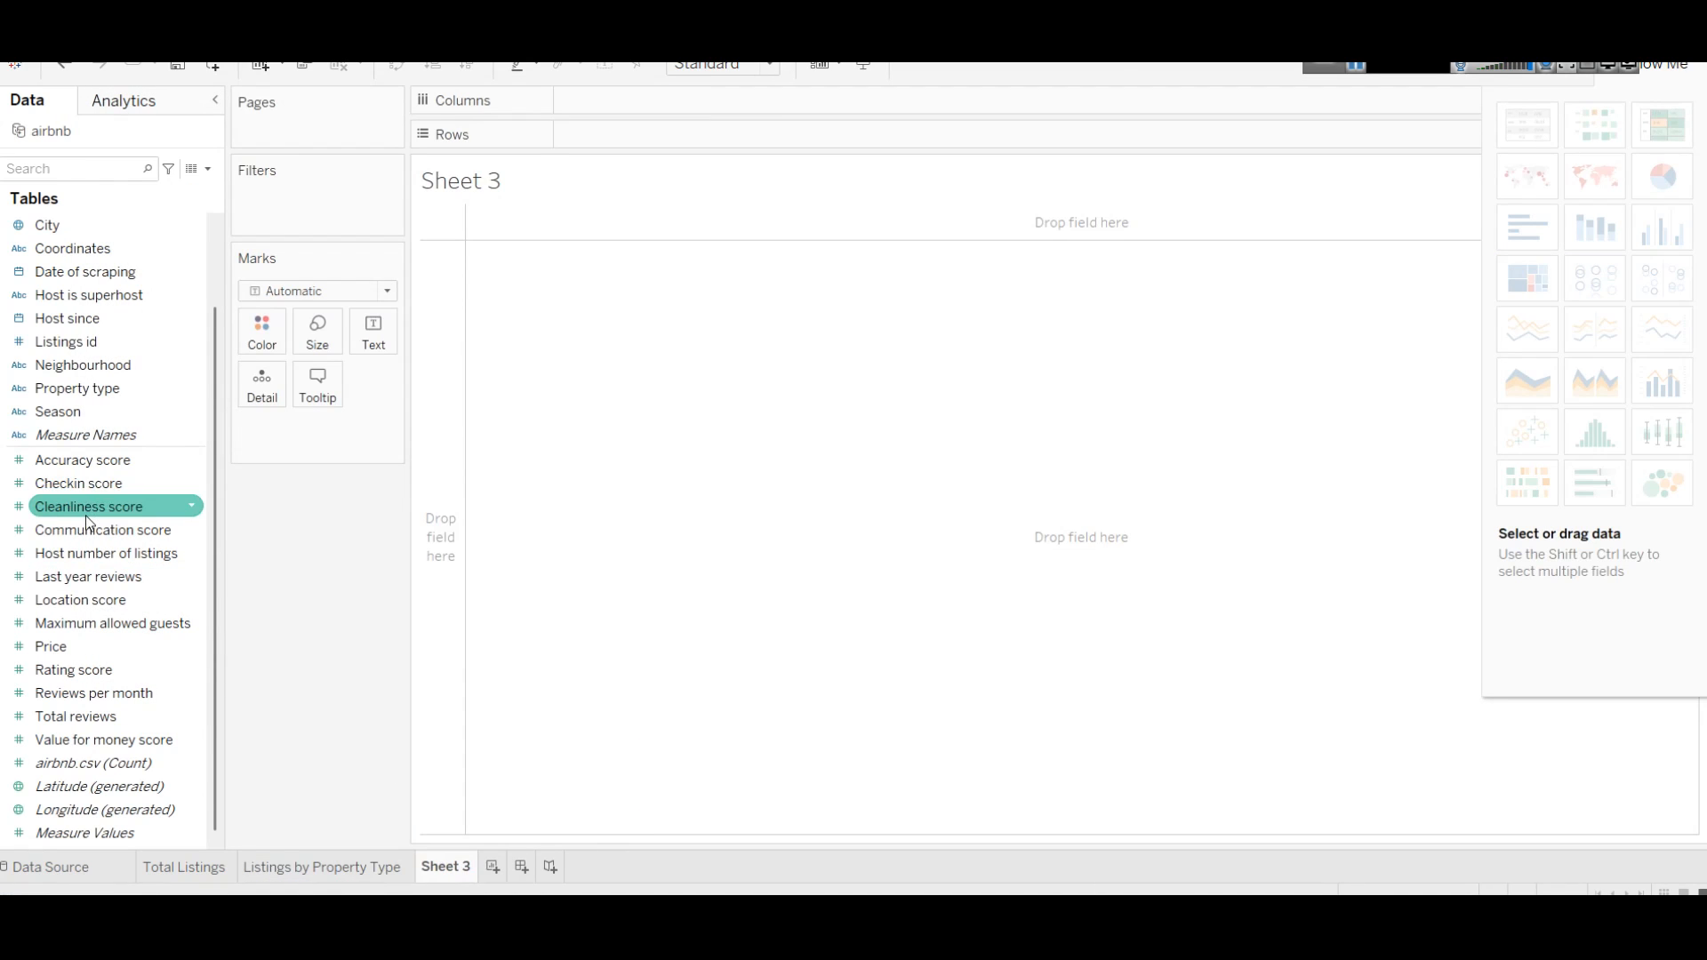
scroll(89, 523, "up", 2)
left_click(169, 318)
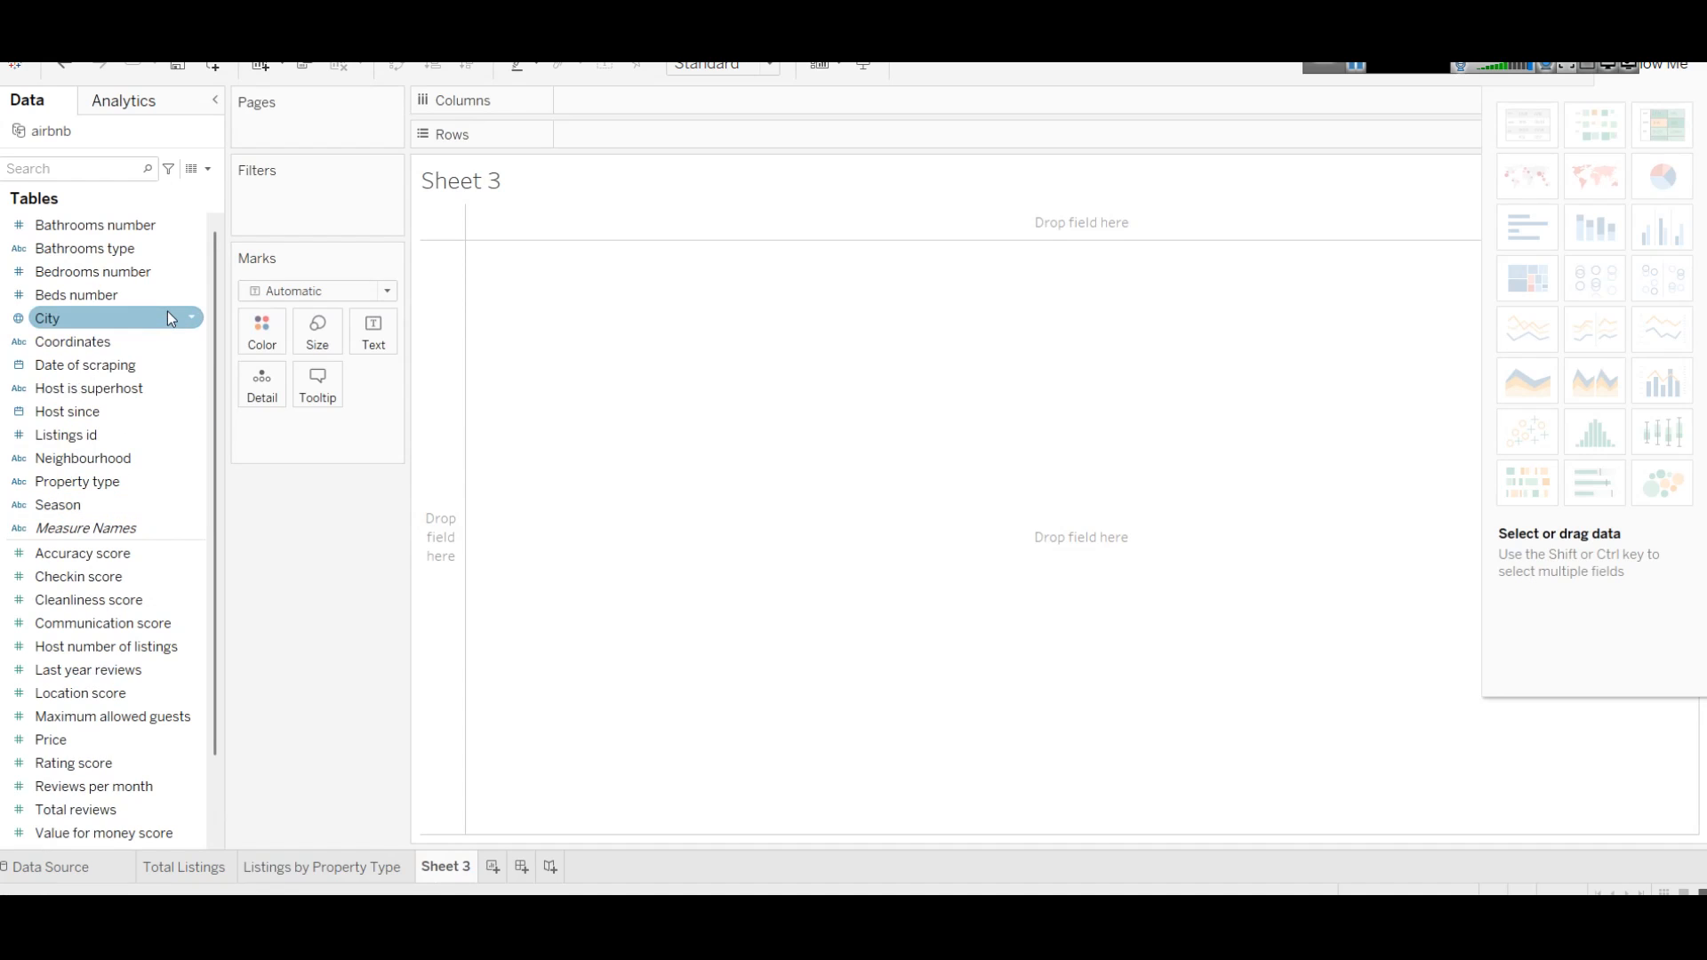
left_click_drag(178, 435, 727, 100)
left_click_drag(557, 287, 1679, 282)
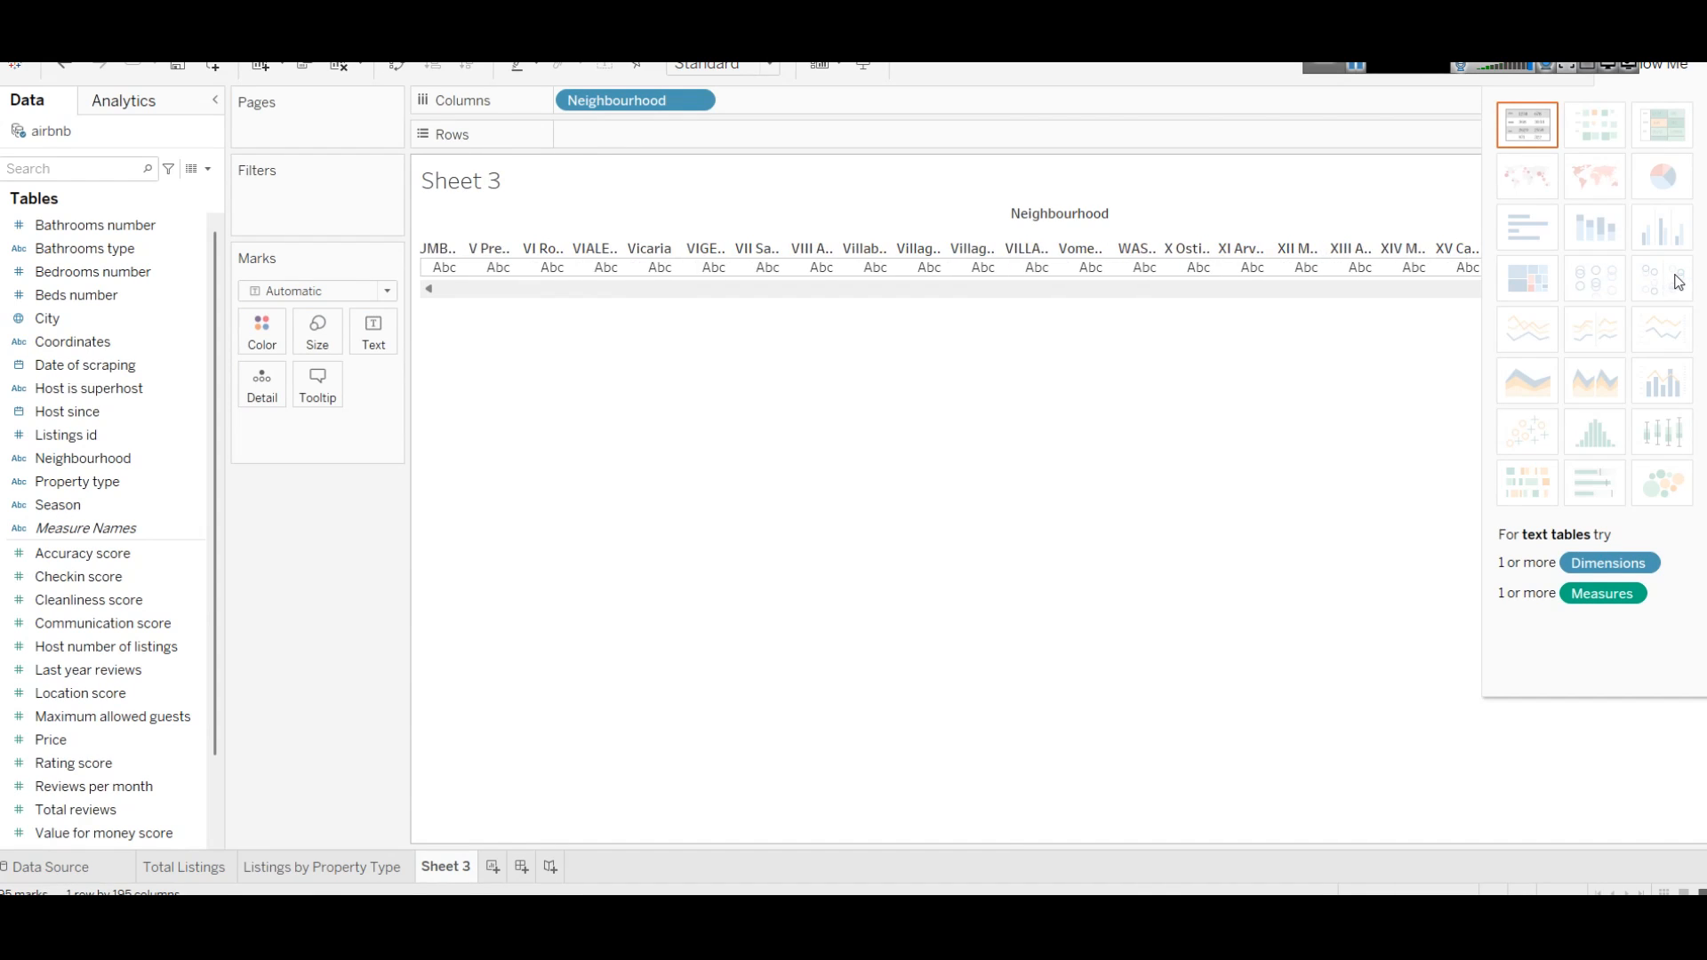
left_click_drag(1675, 282, 563, 289)
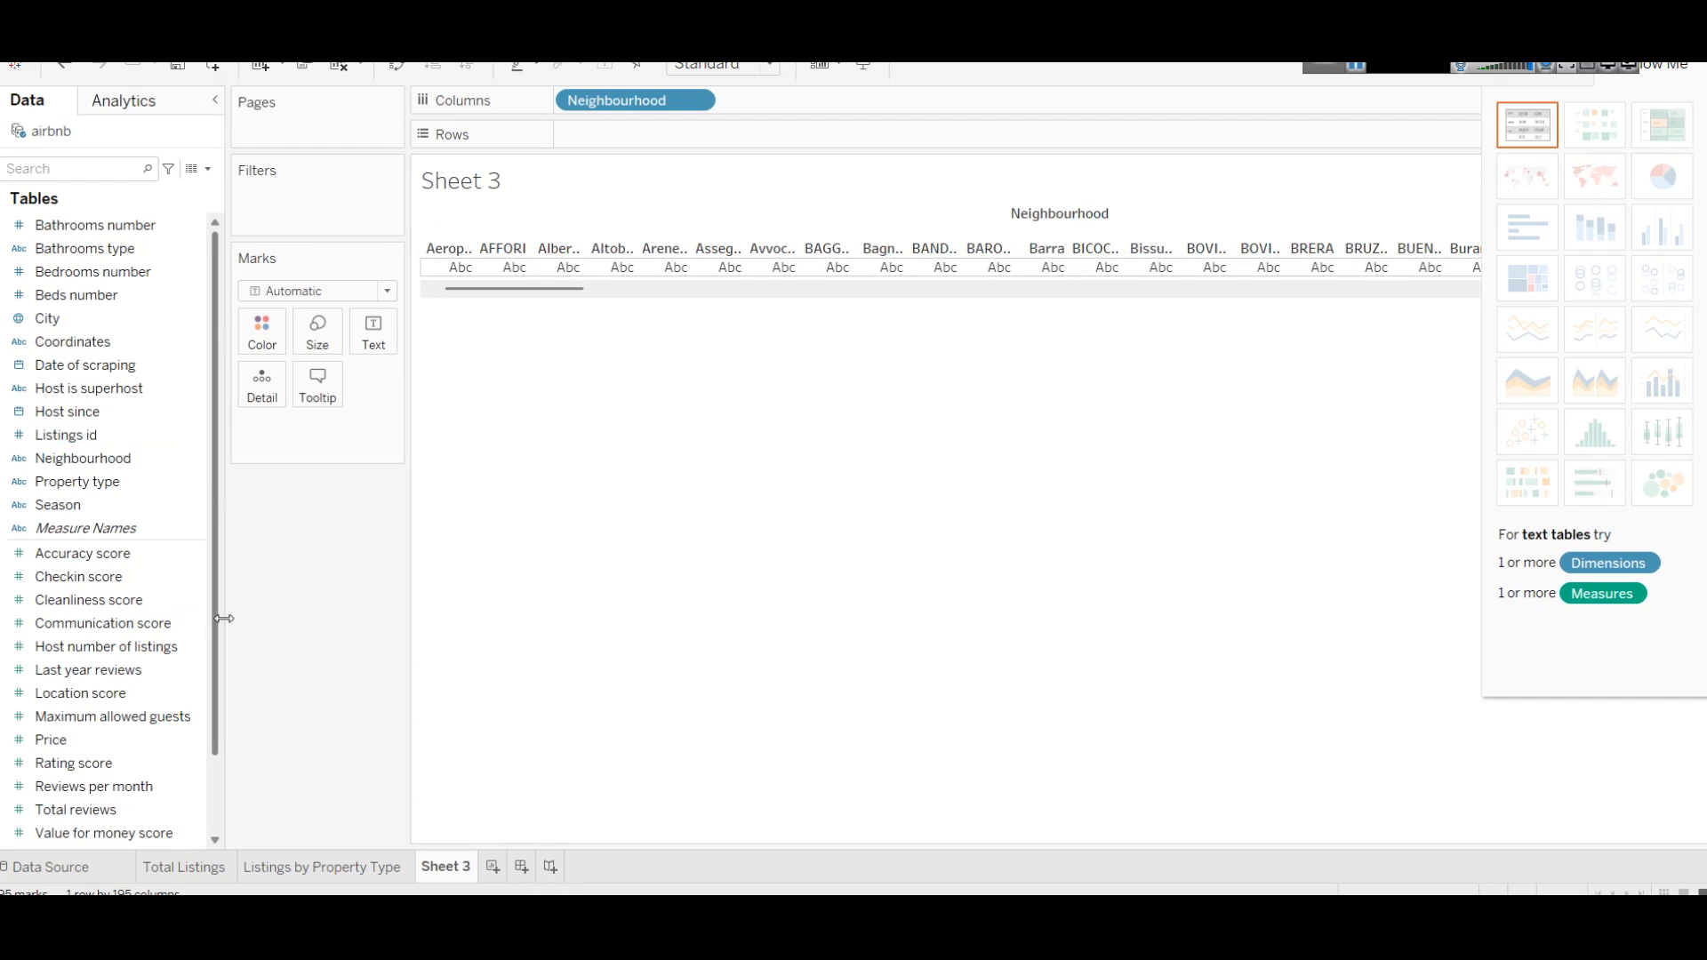
Step: Replace the count on Rows with Listings id, adding all members
scroll(142, 772, "down", 2)
left_click_drag(143, 769, 659, 127)
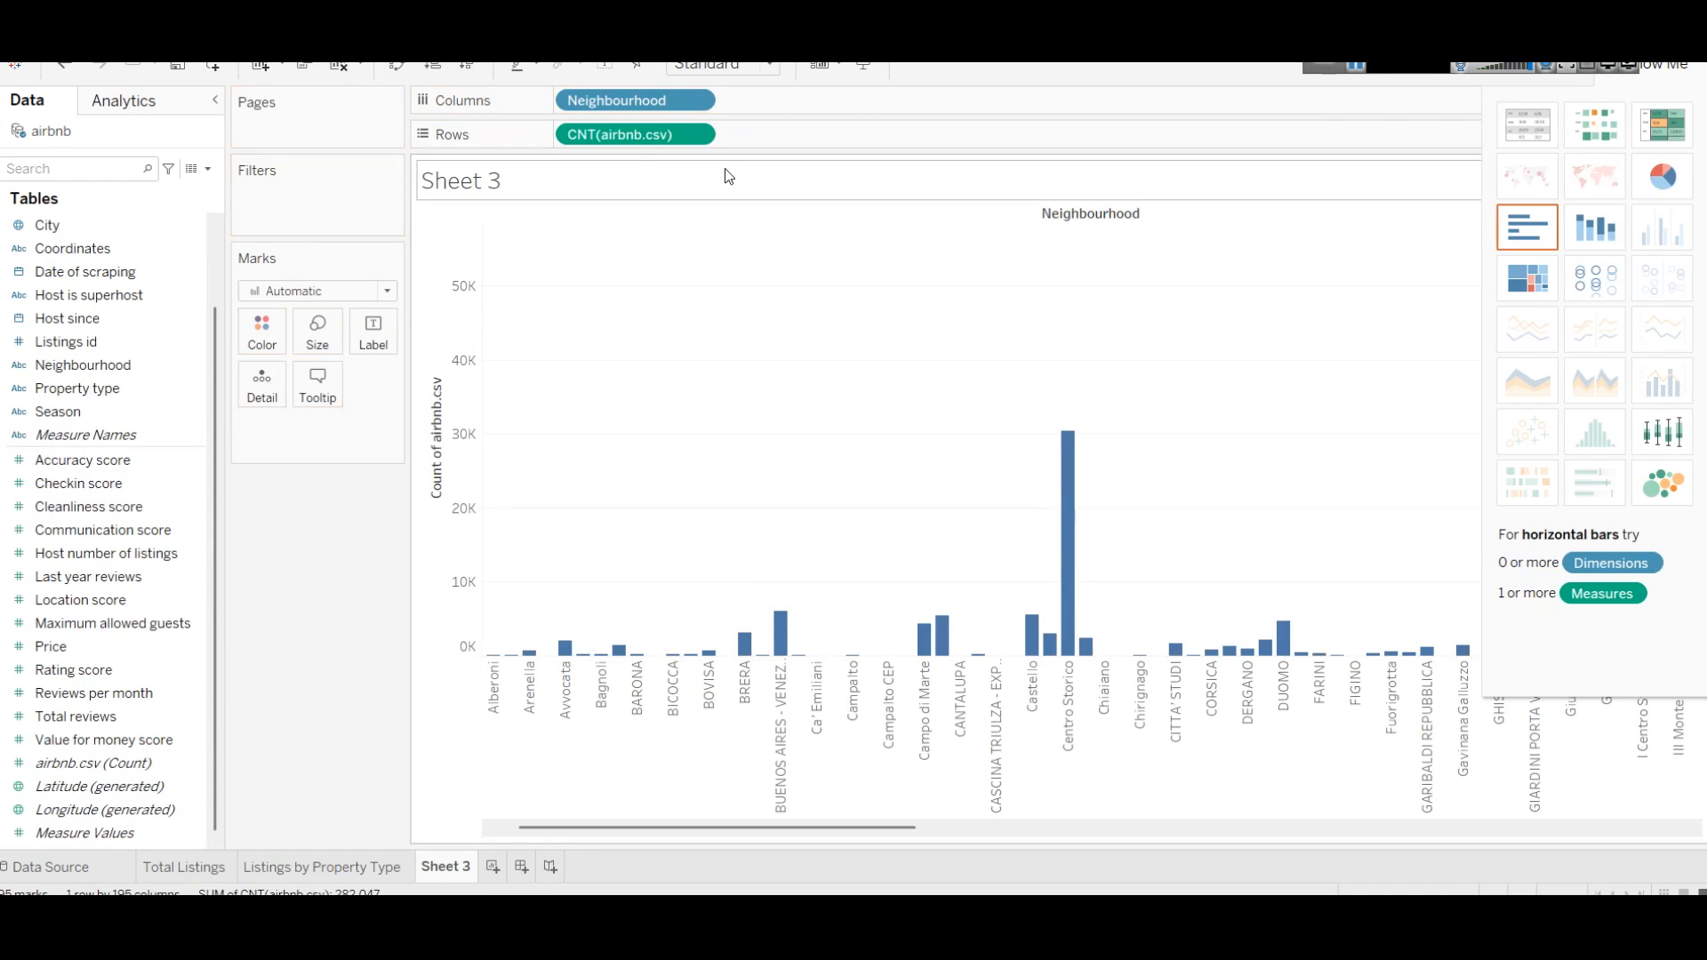
left_click(696, 135)
left_click(622, 446)
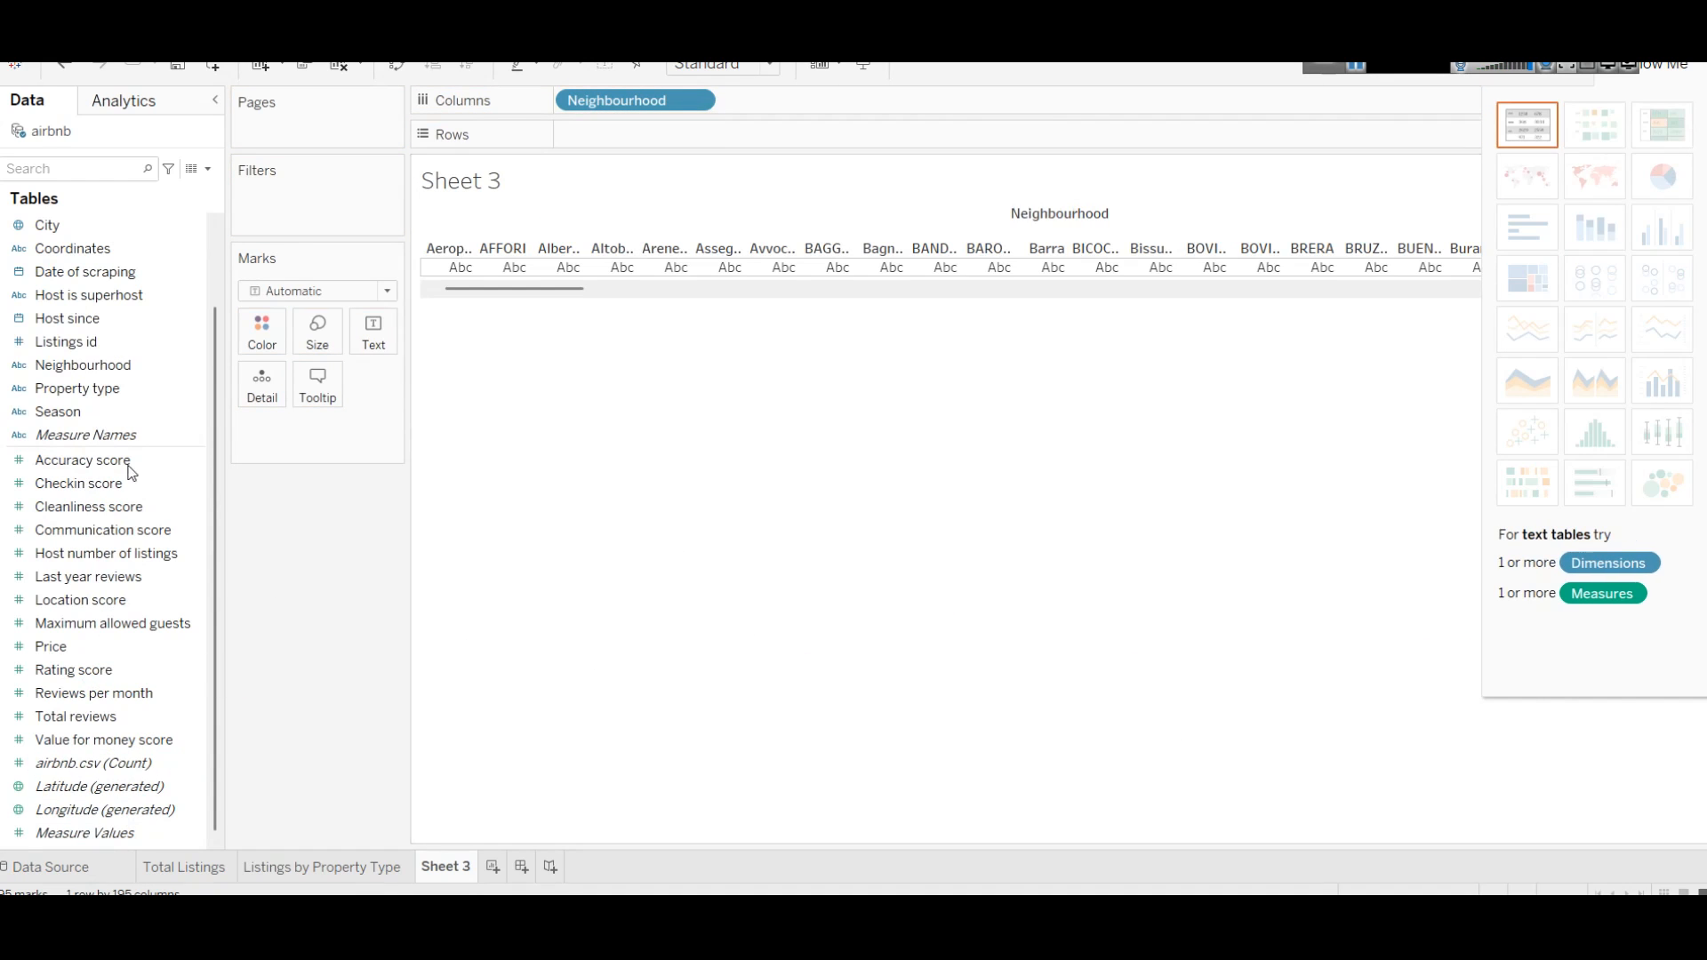
left_click_drag(82, 364, 605, 138)
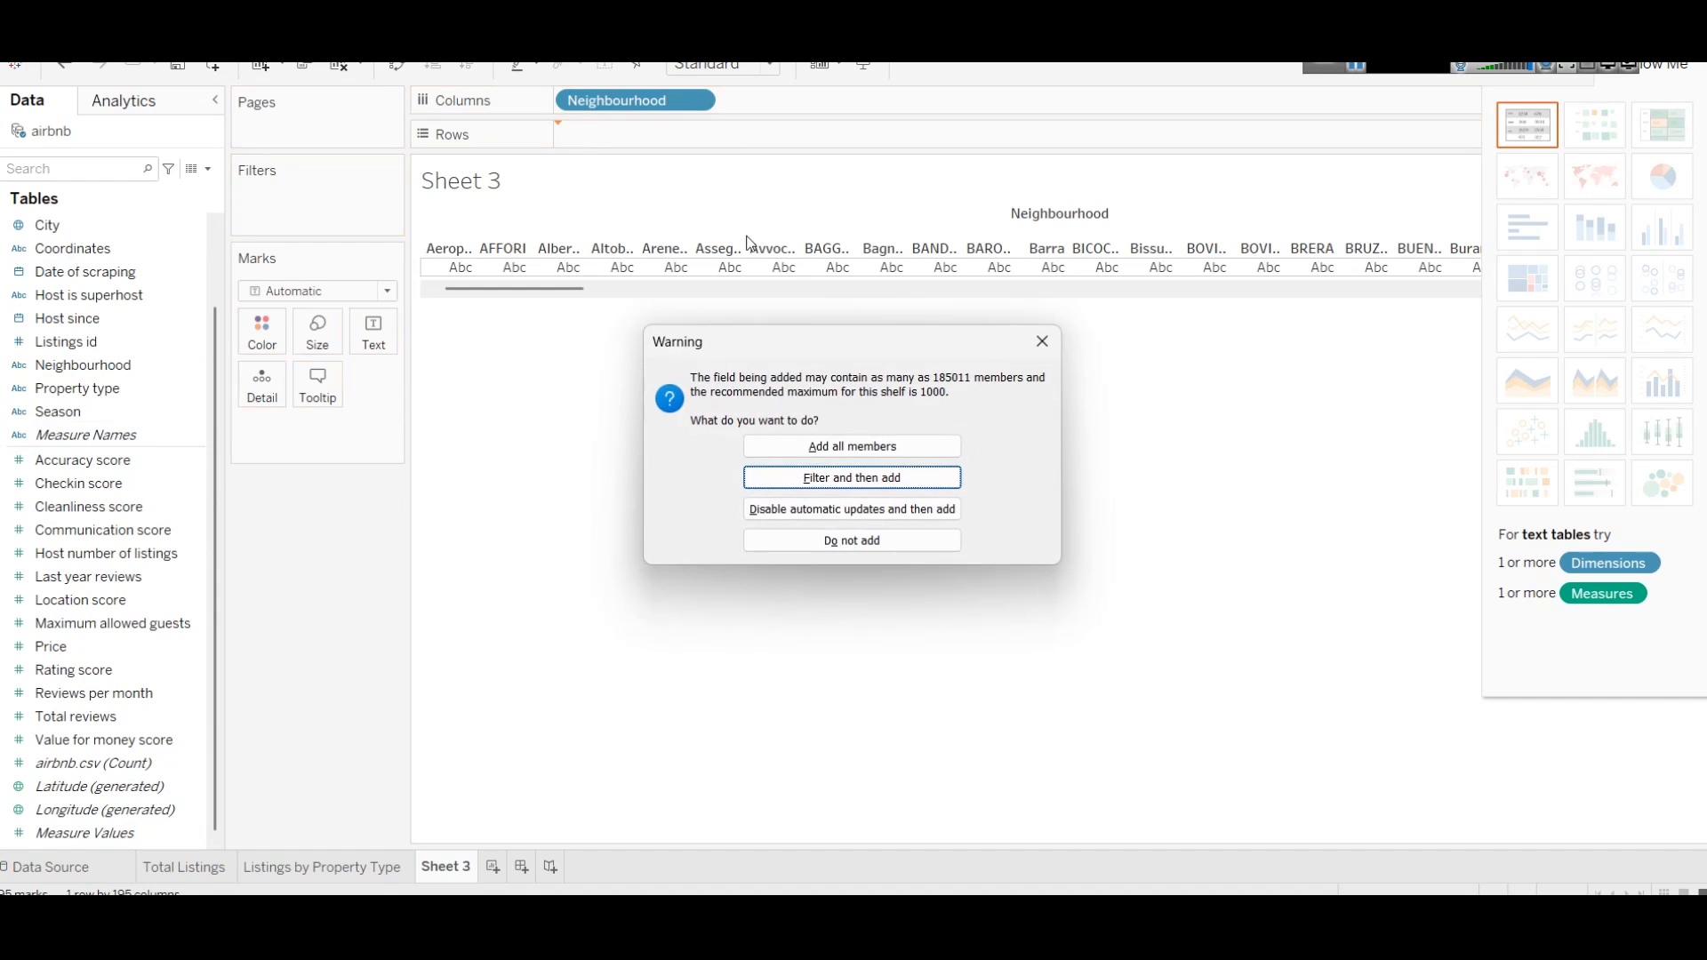
left_click(851, 447)
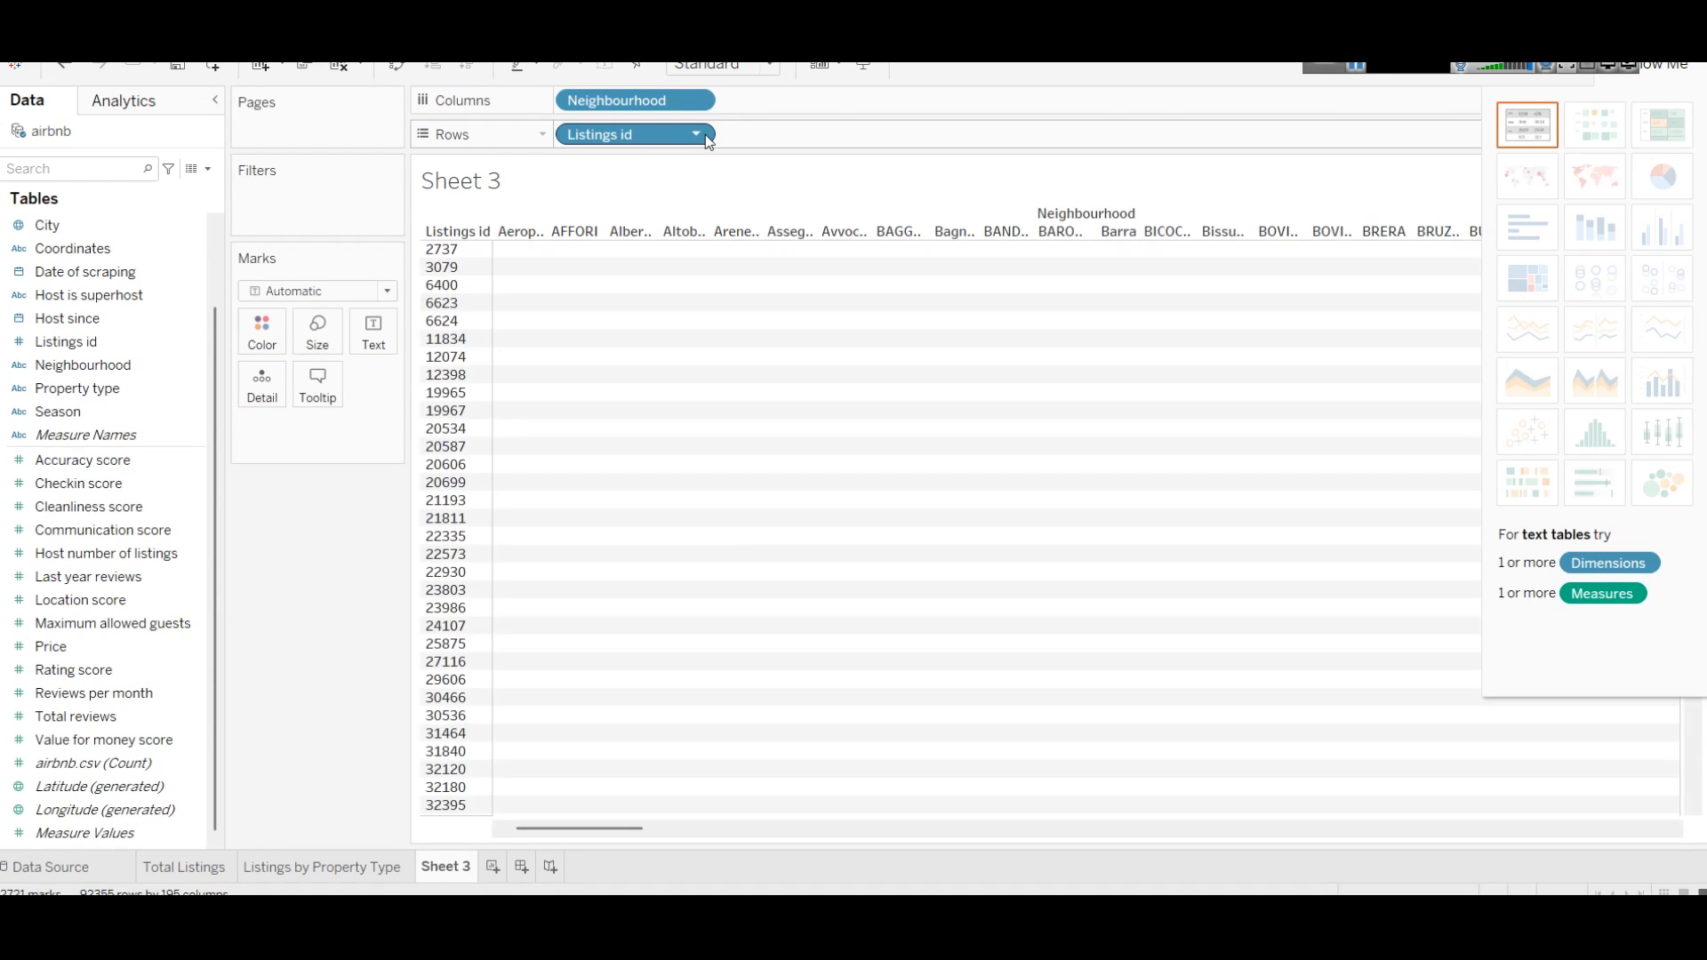
Step: Change Listings id to Count (Distinct) and sort neighbourhoods descending by it
left_click(706, 135)
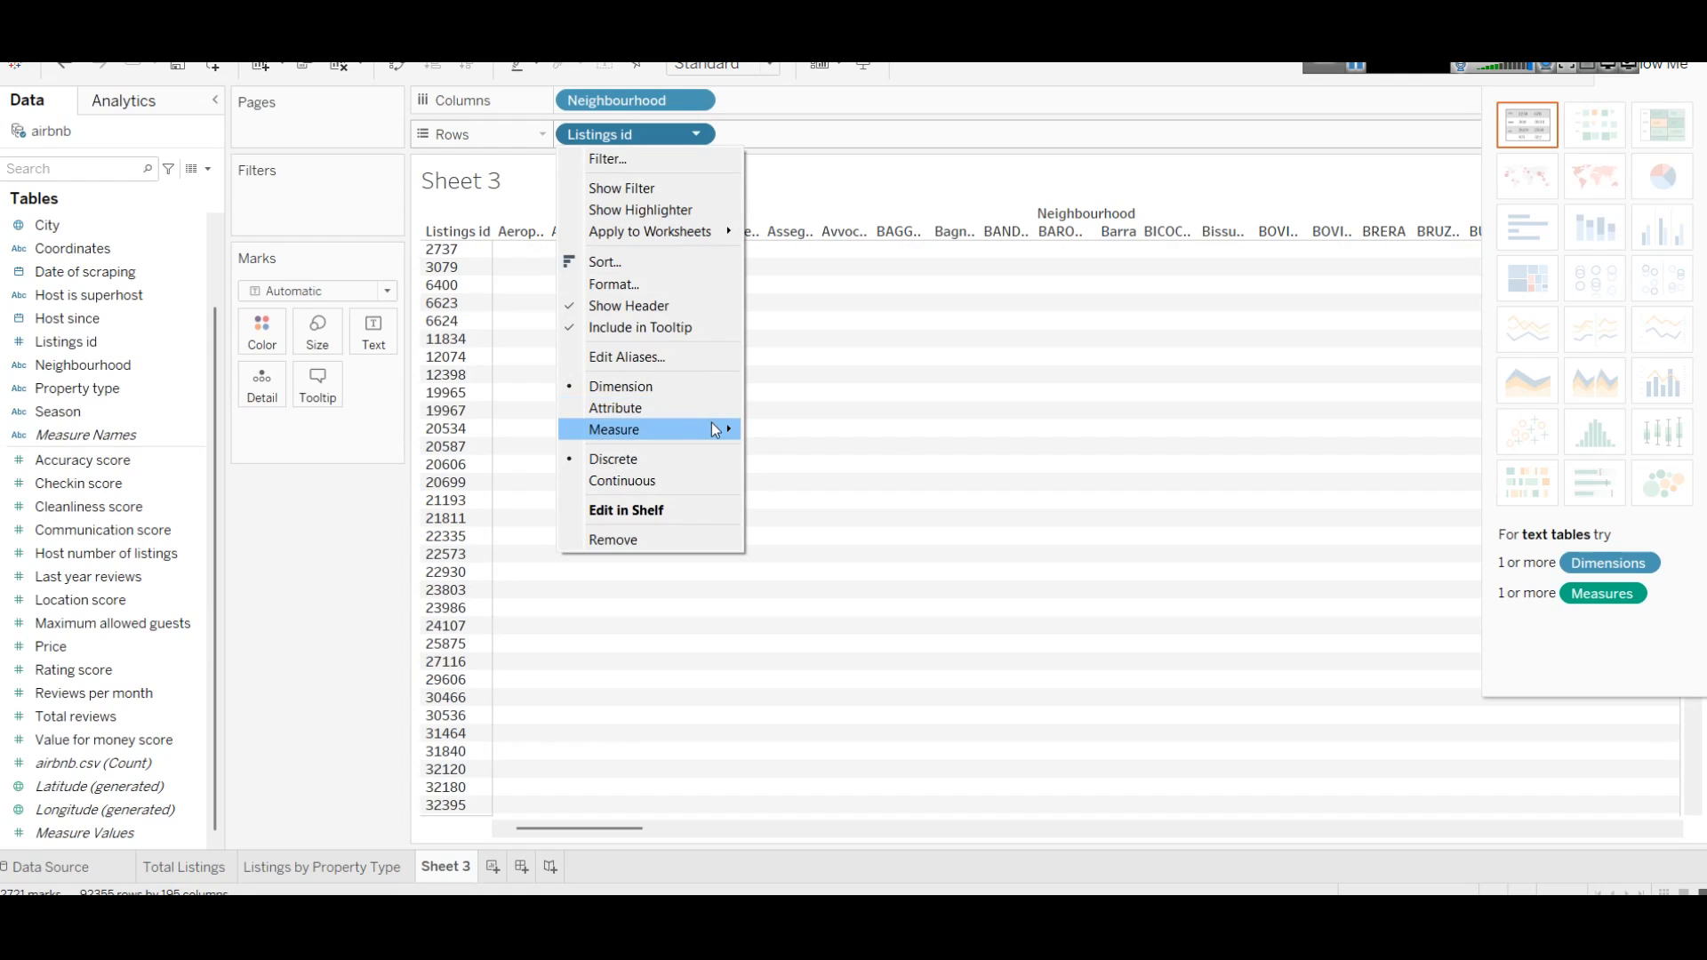
mouse_move(713, 424)
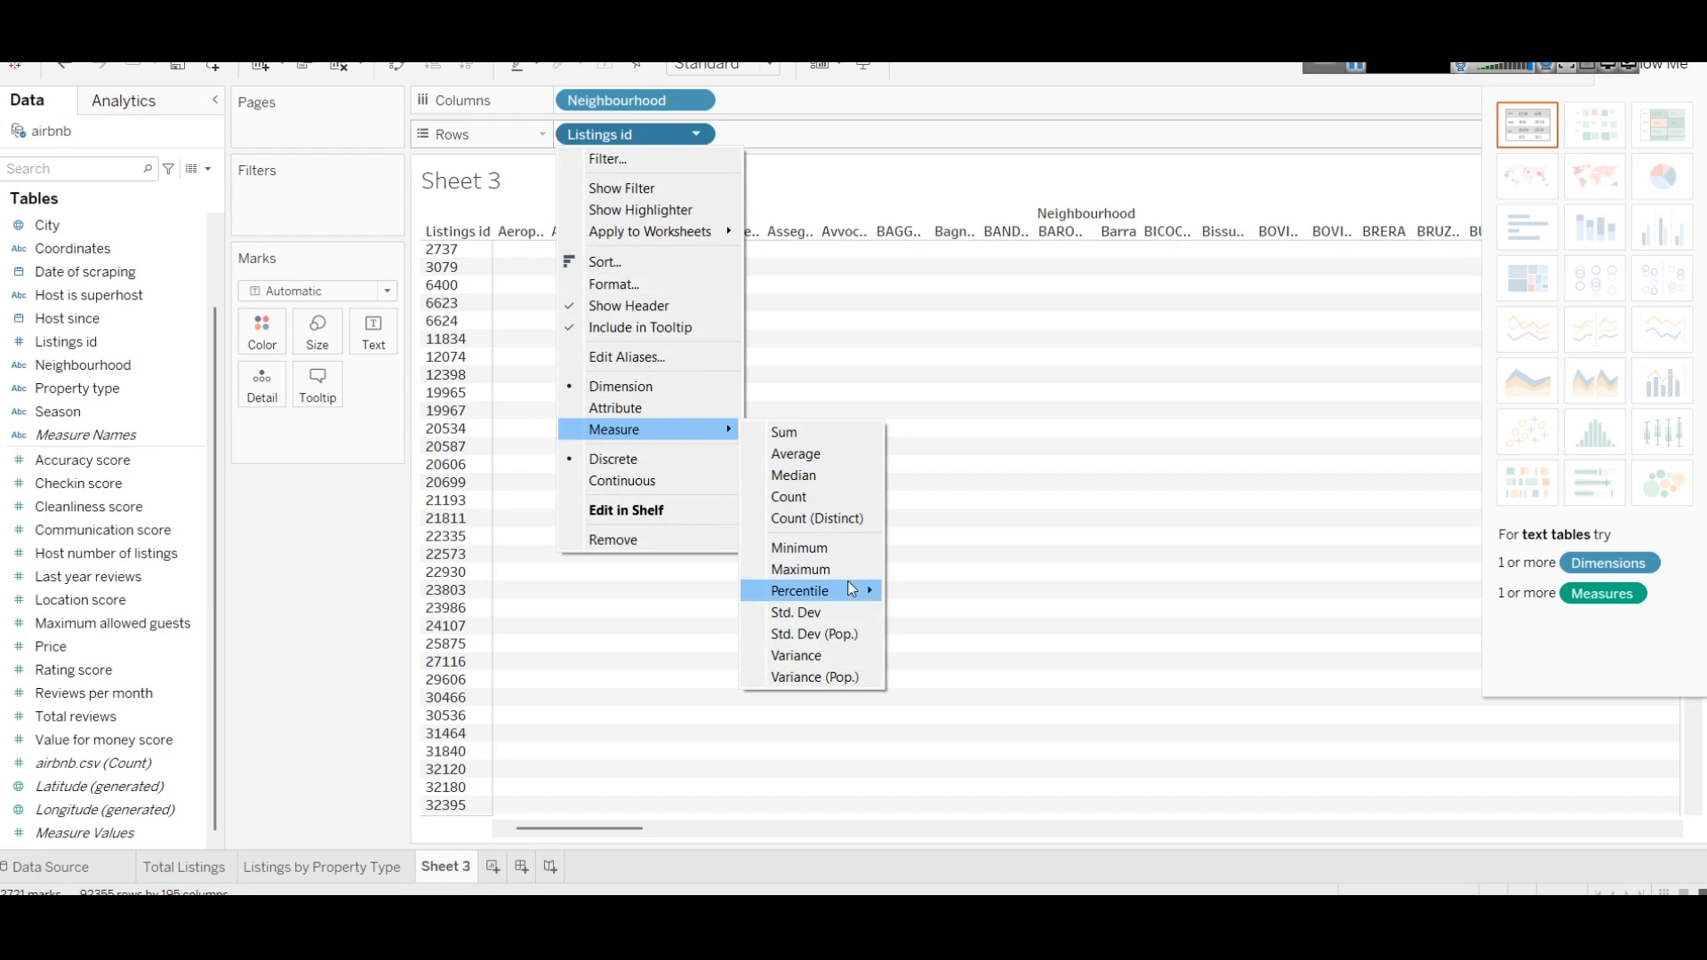
left_click(840, 516)
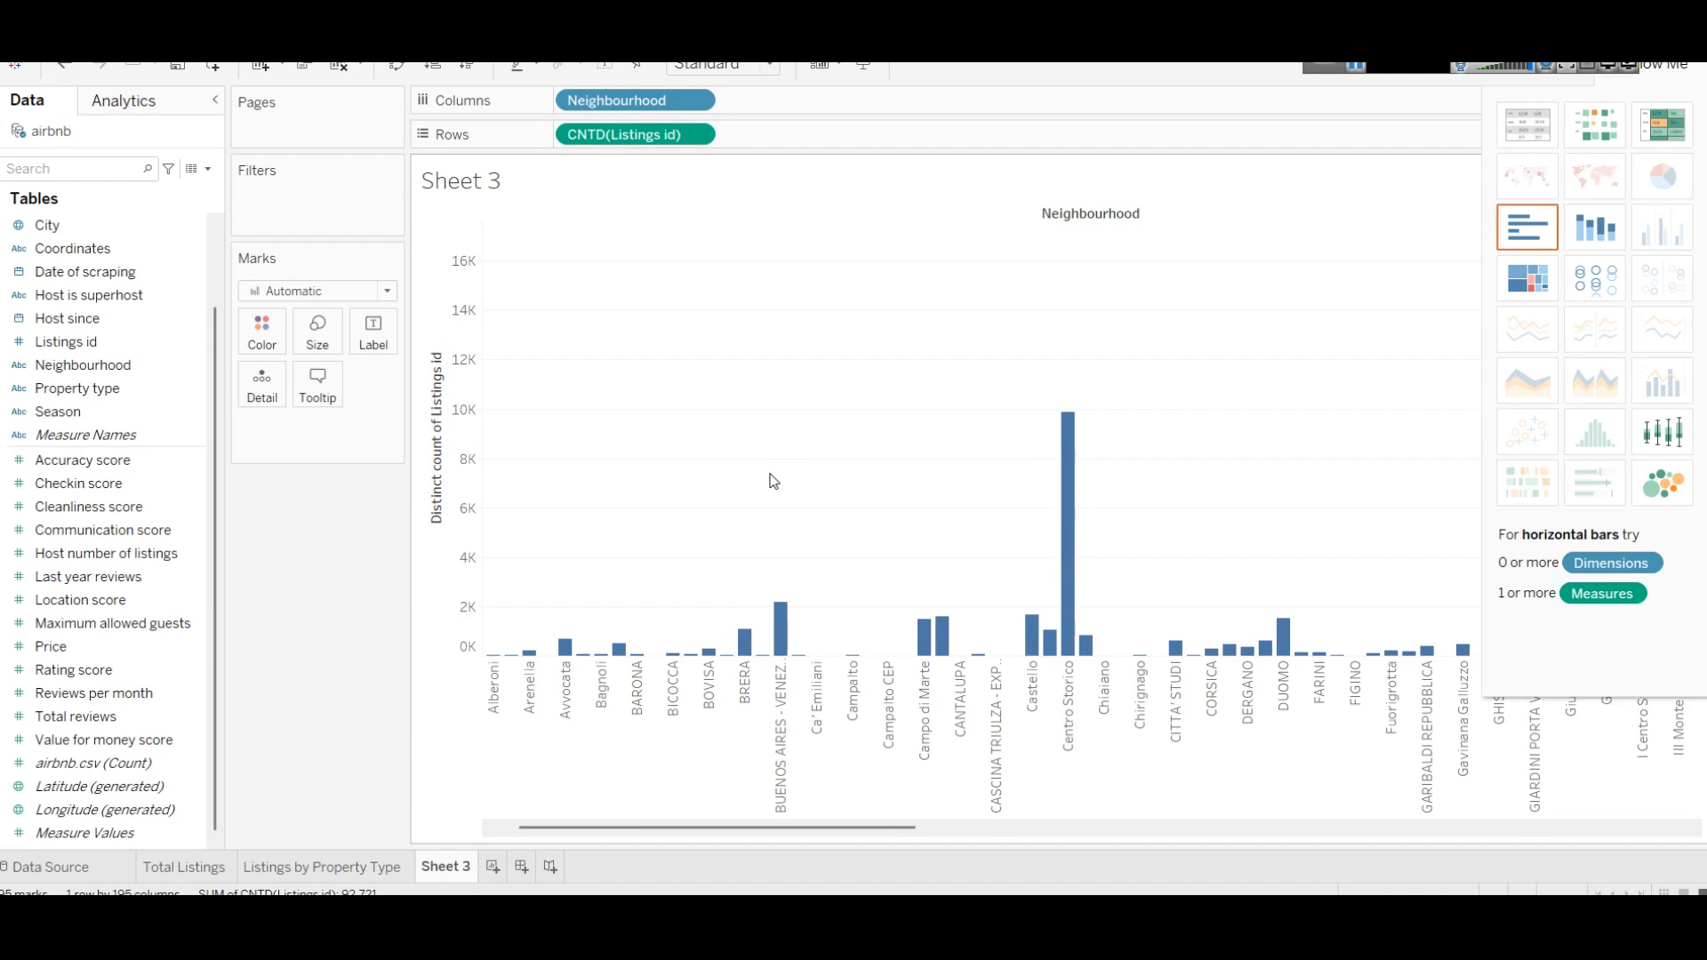
left_click(436, 351)
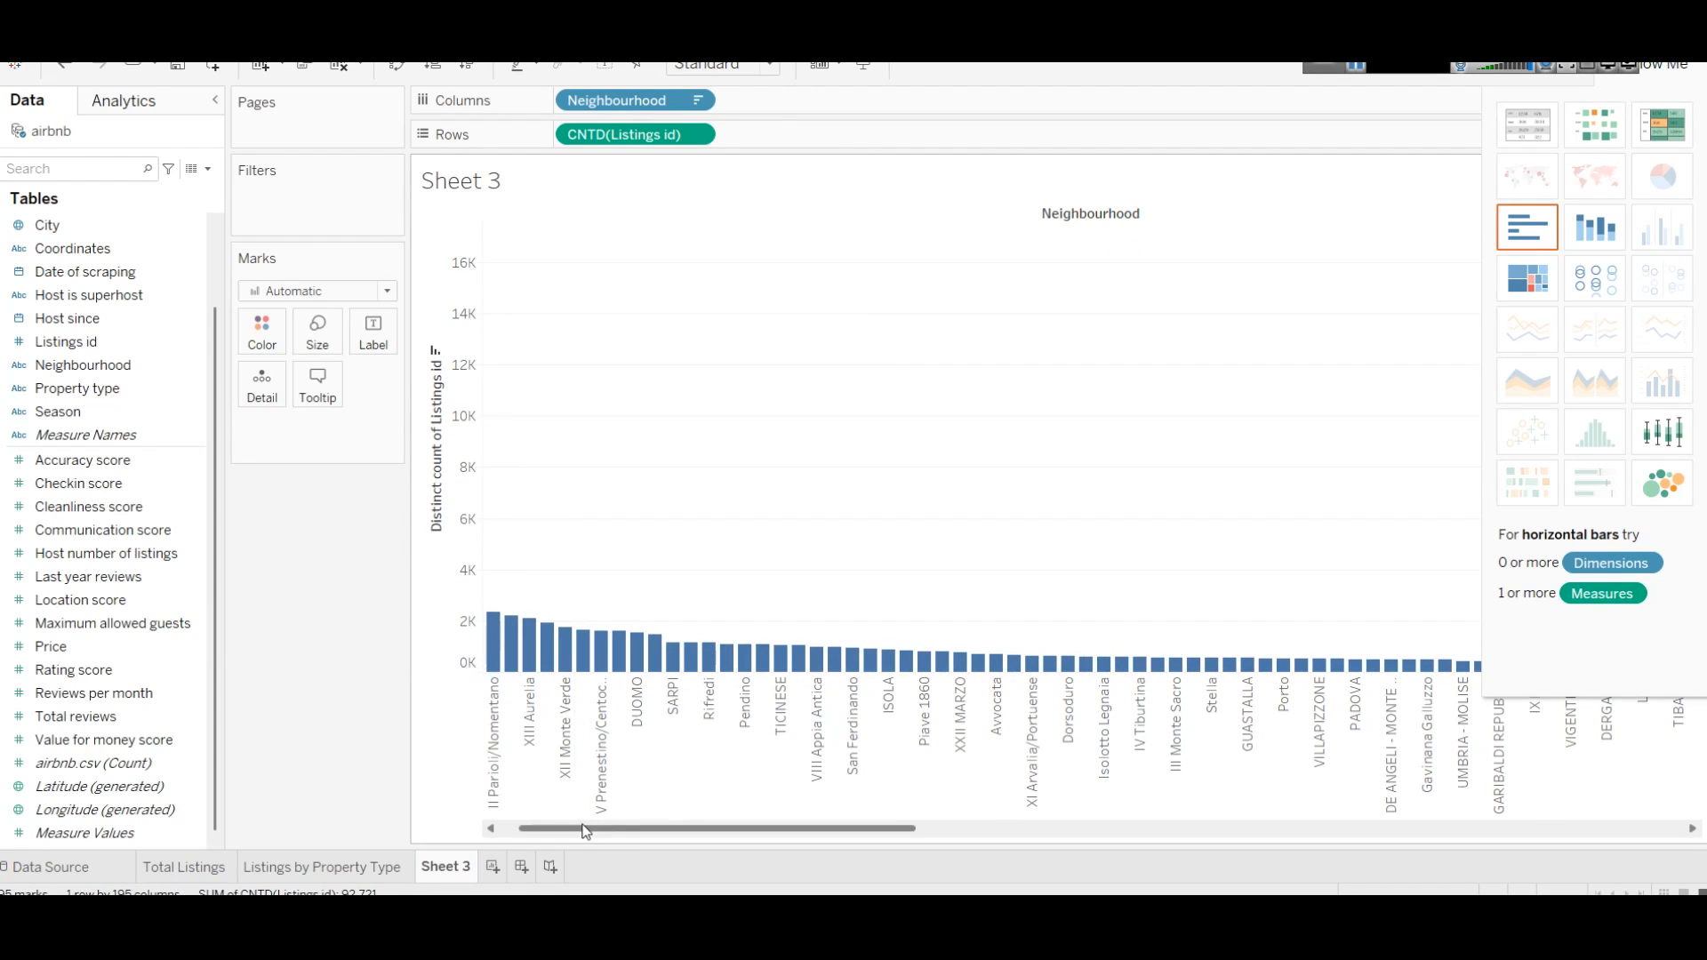
left_click_drag(585, 832, 565, 831)
Step: Label each bar with its distinct listing count and hide the Show Me panel
mouse_move(498, 296)
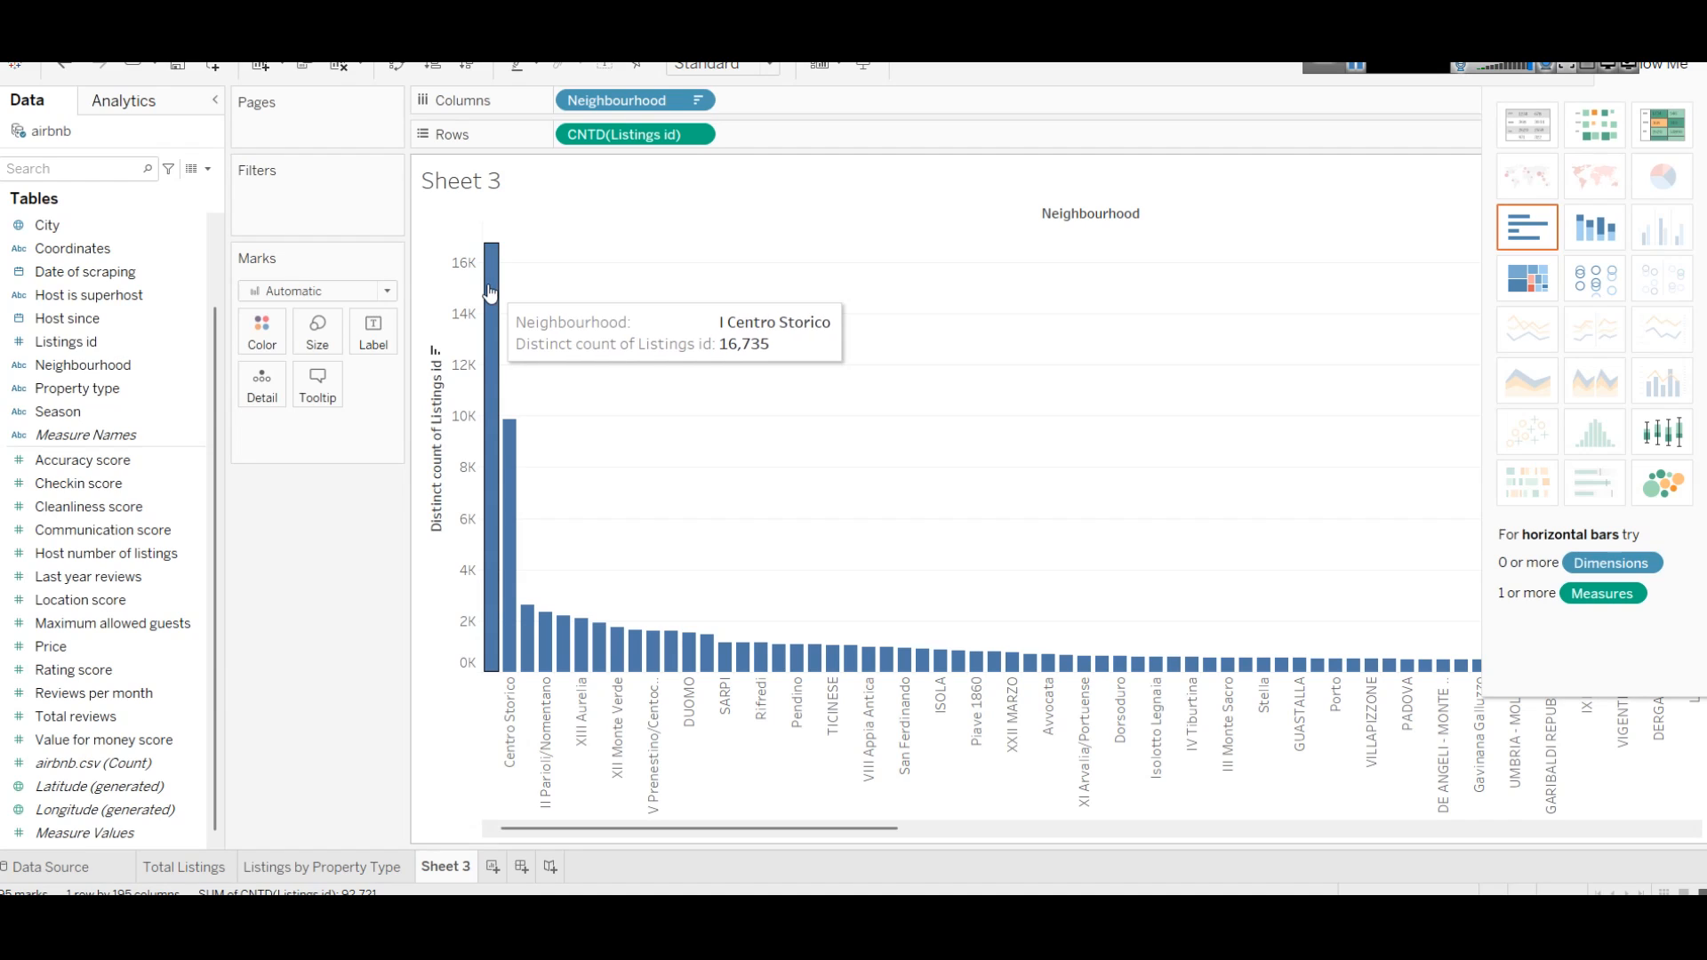
left_click_drag(89, 343, 388, 352)
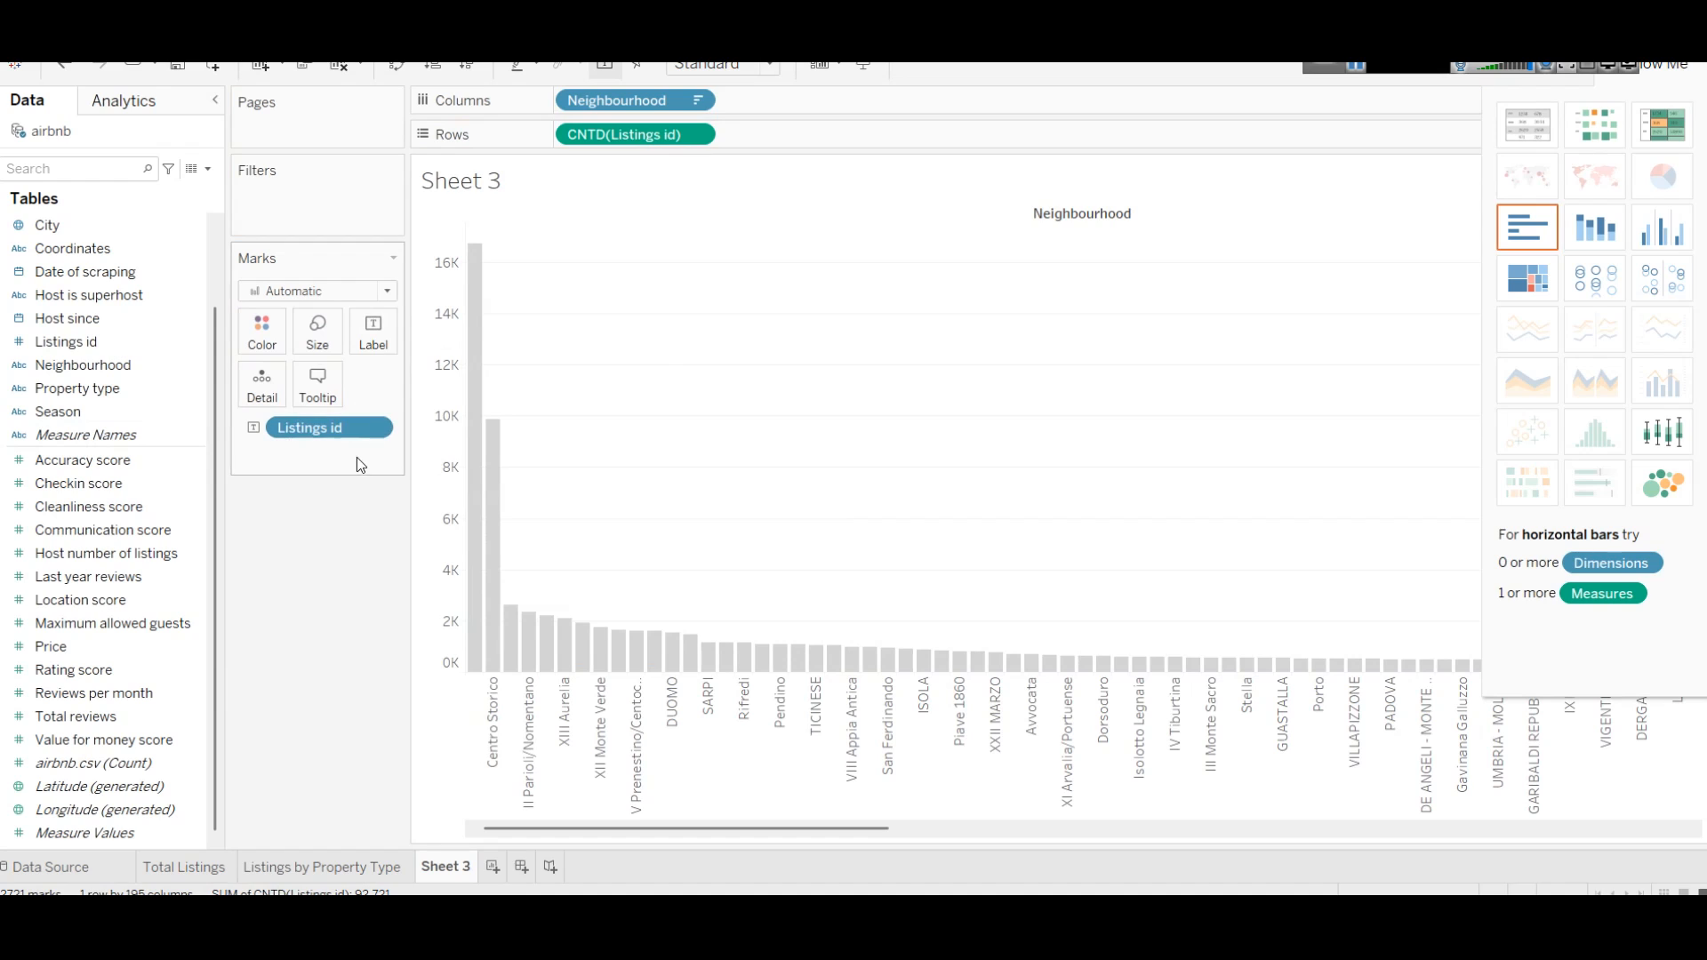
left_click(168, 412)
left_click(164, 373)
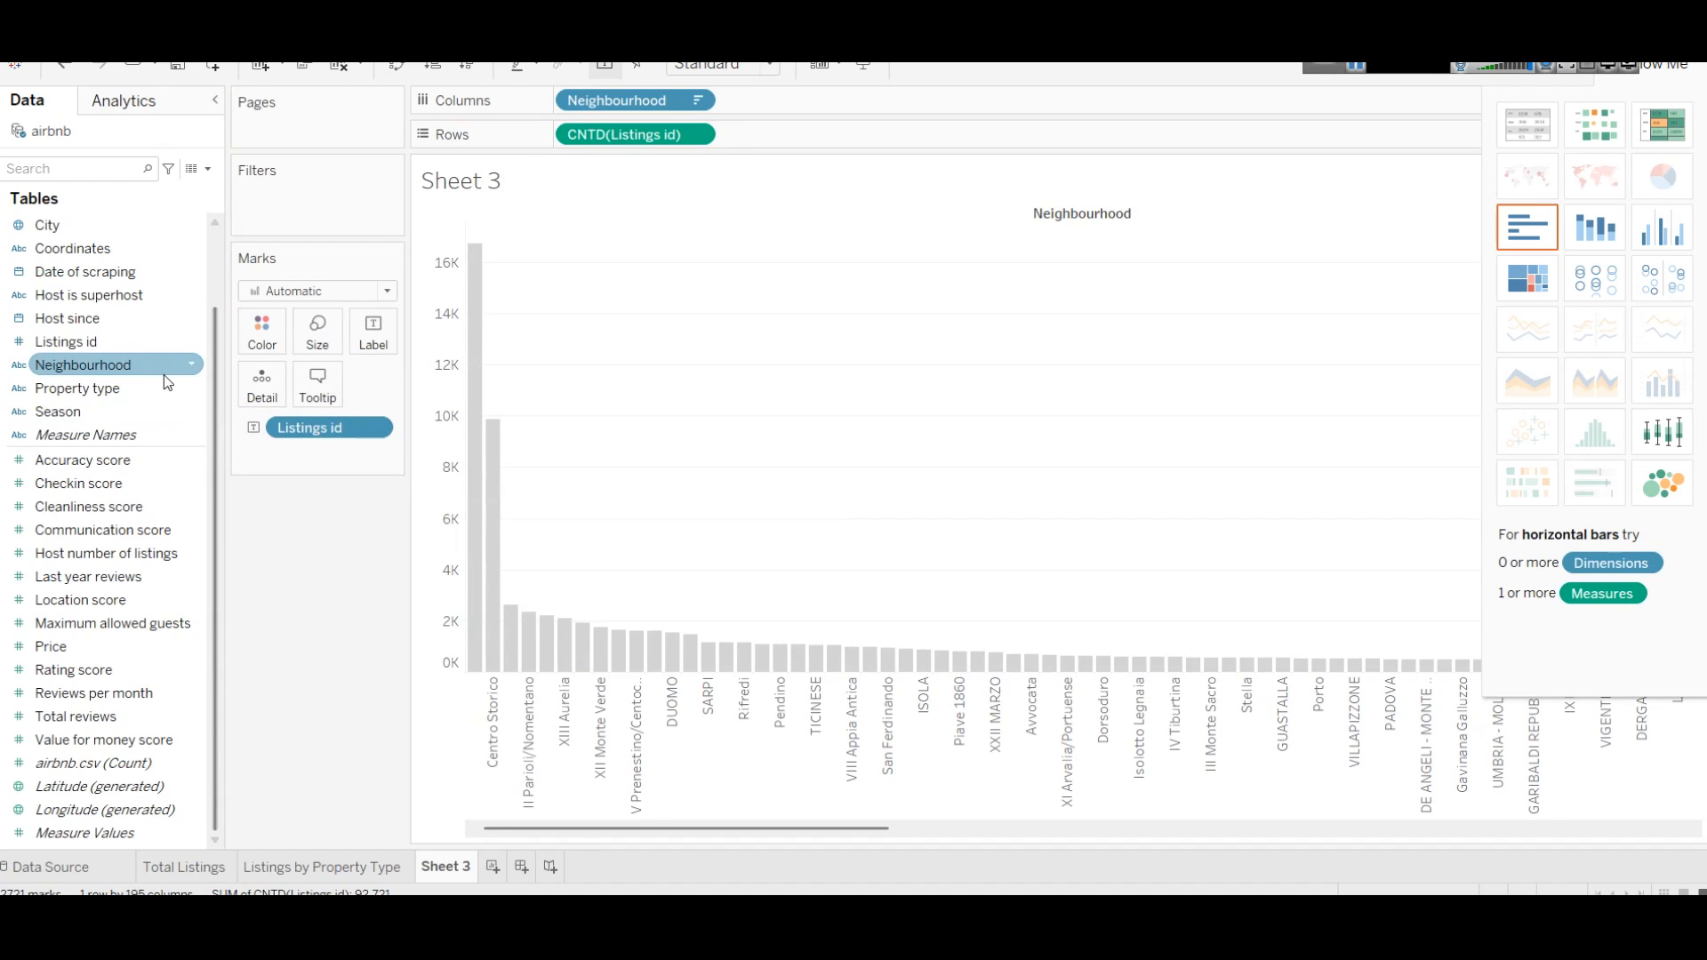
key("ctrl+z")
left_click(160, 383)
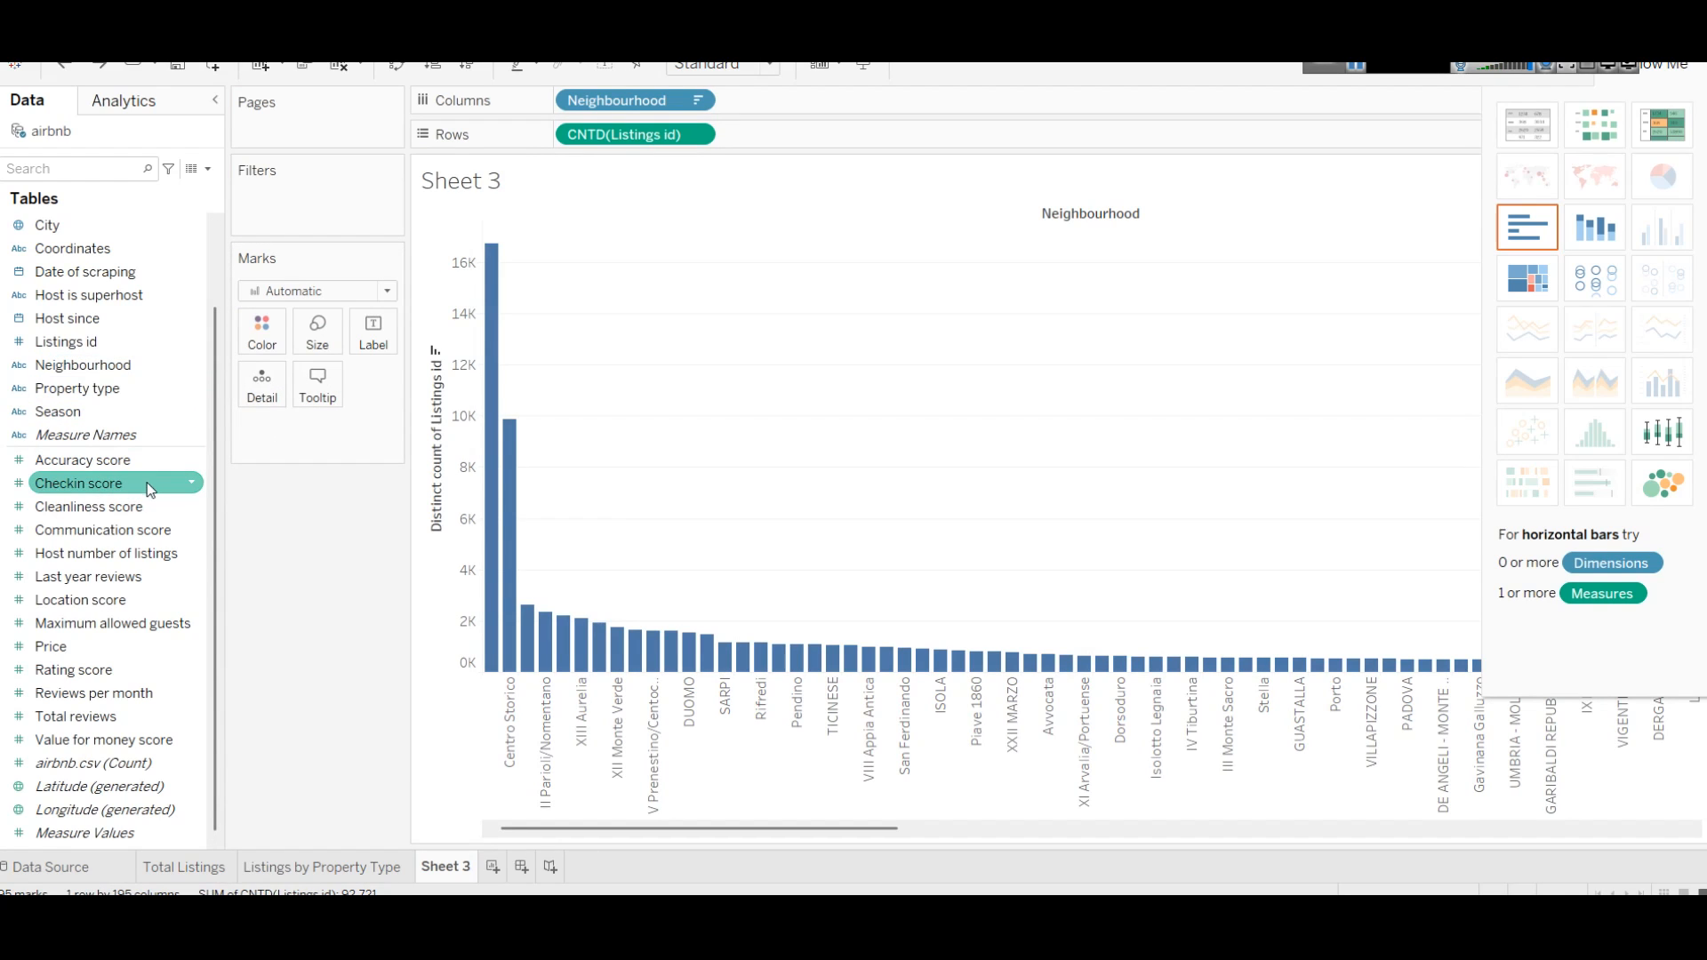
left_click_drag(599, 133, 378, 342)
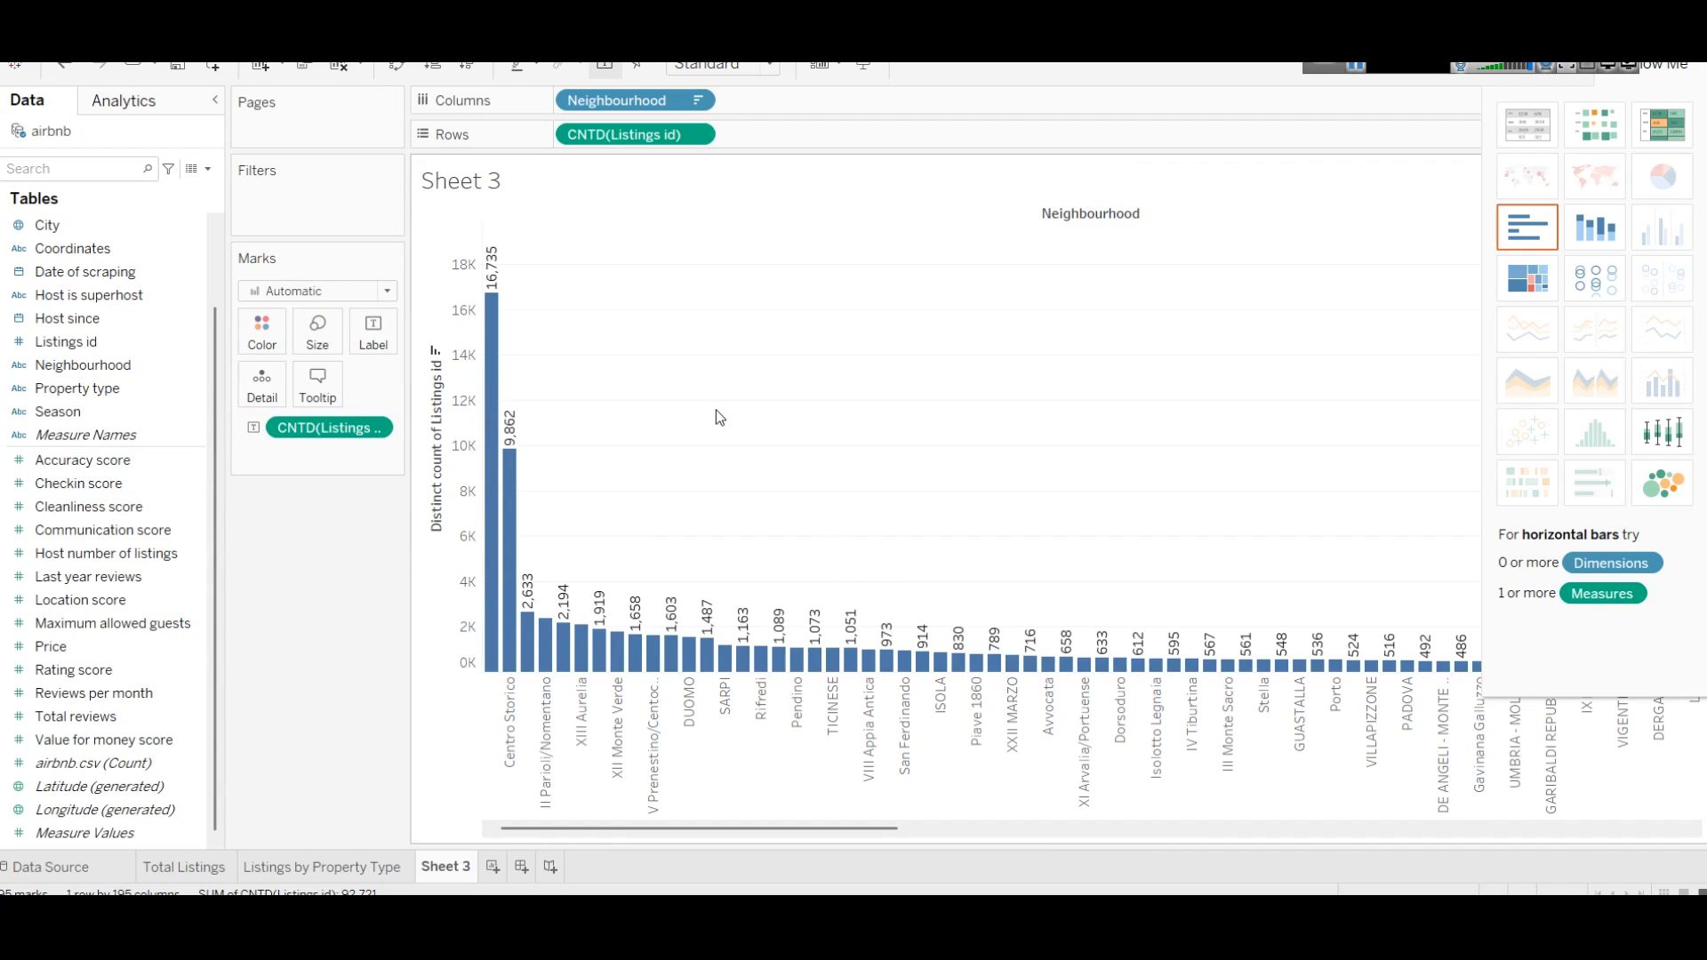
left_click(1659, 69)
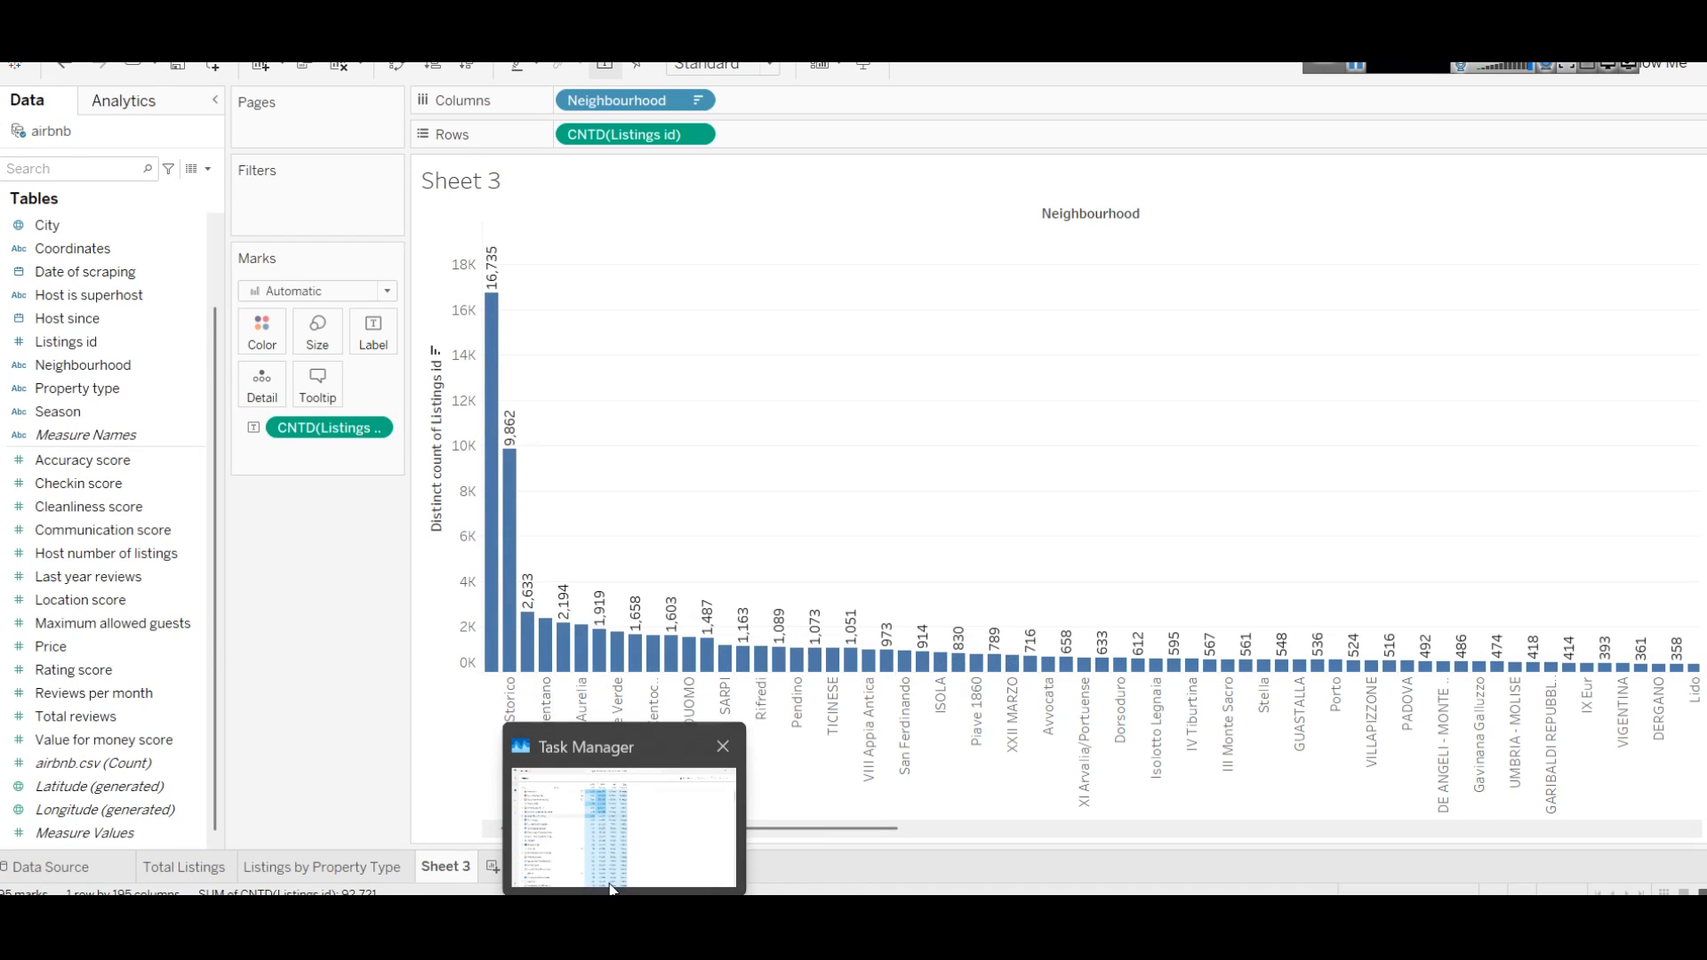
left_click(585, 813)
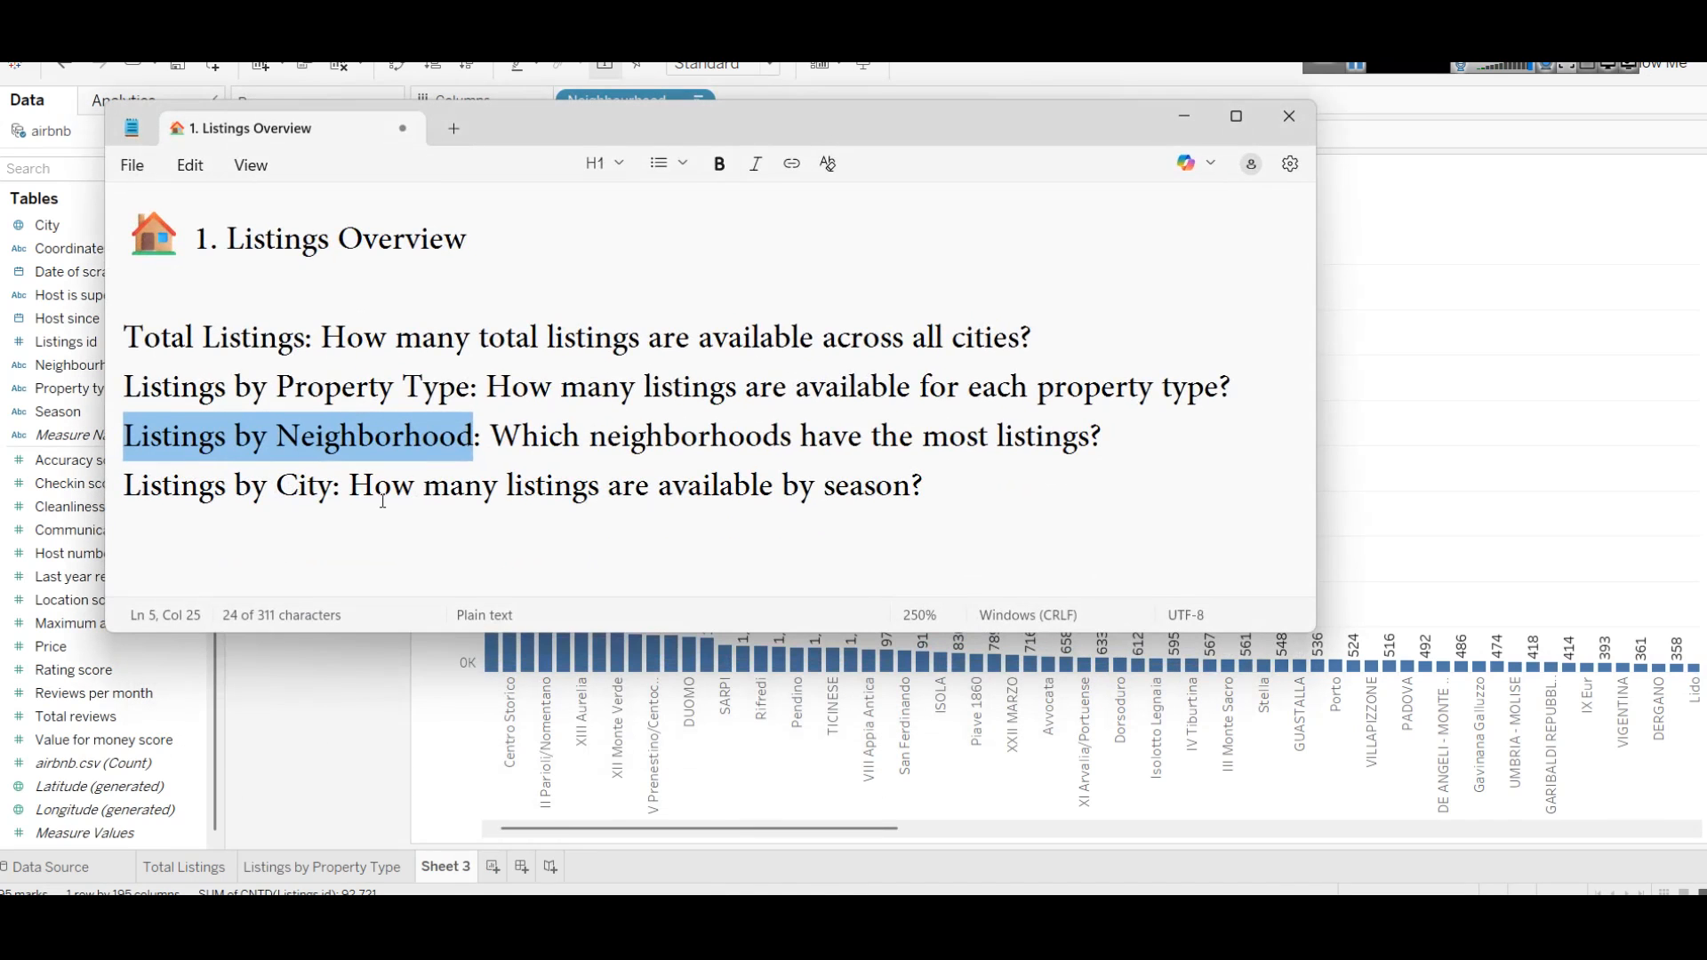
left_click(311, 728)
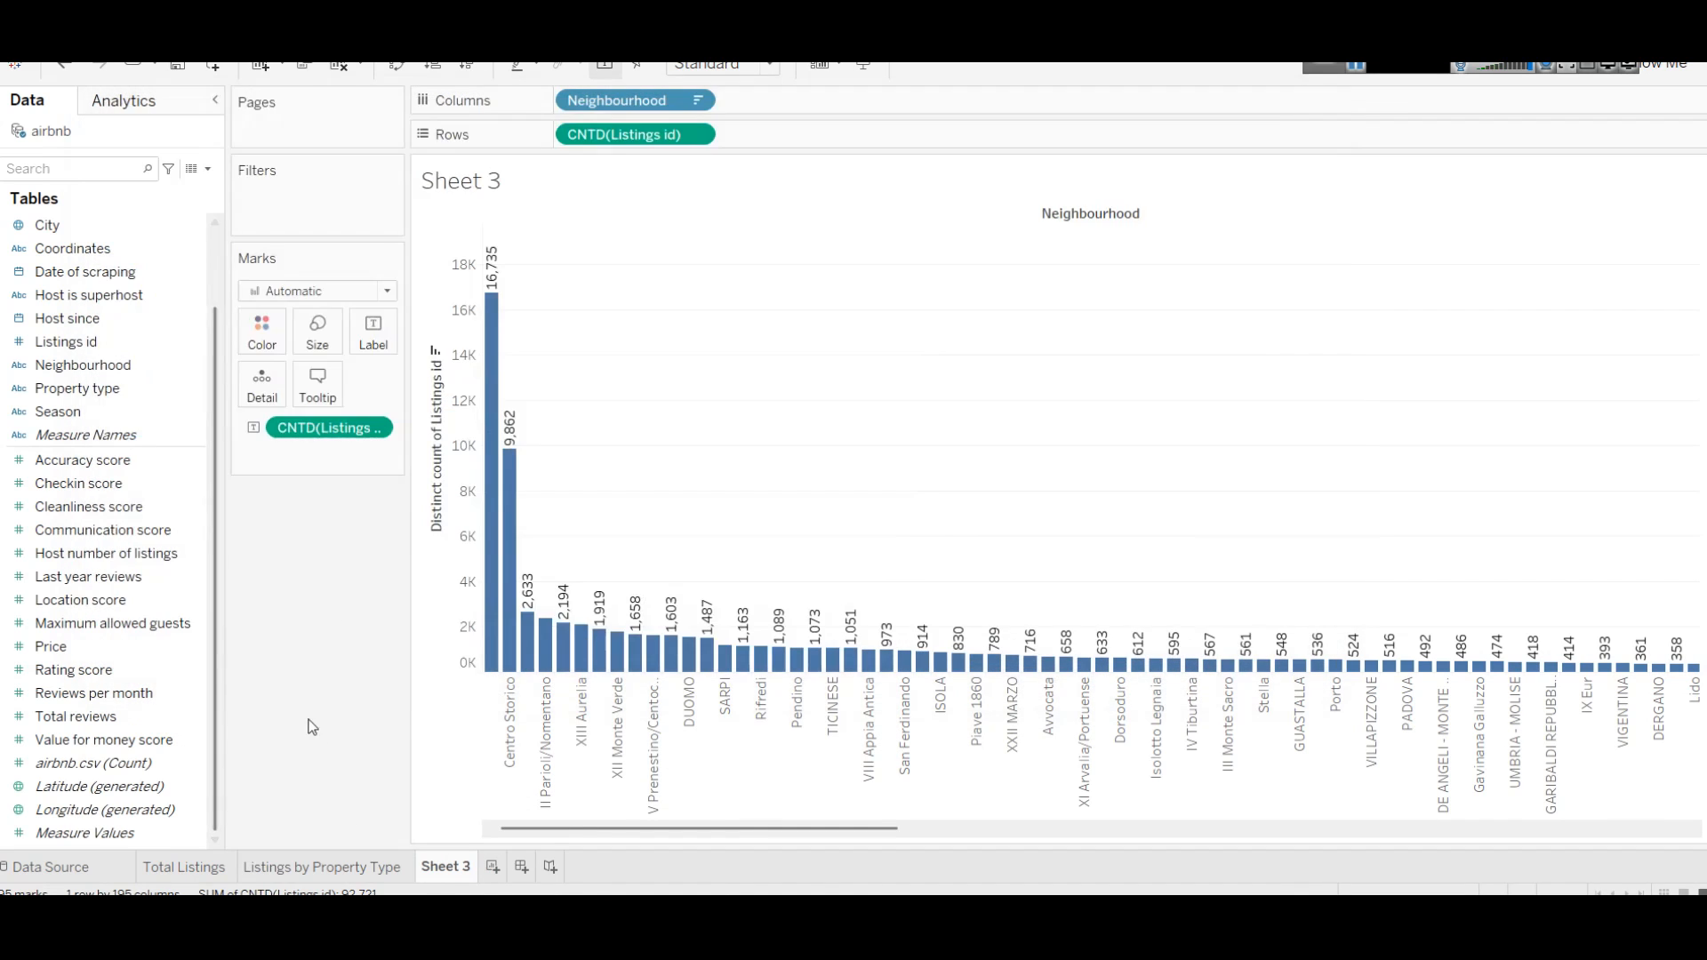
Step: Rename Sheet 3 to 'Listings by Neighborhood'
right_click(450, 870)
left_click(530, 664)
type("Listings by Neighborhood")
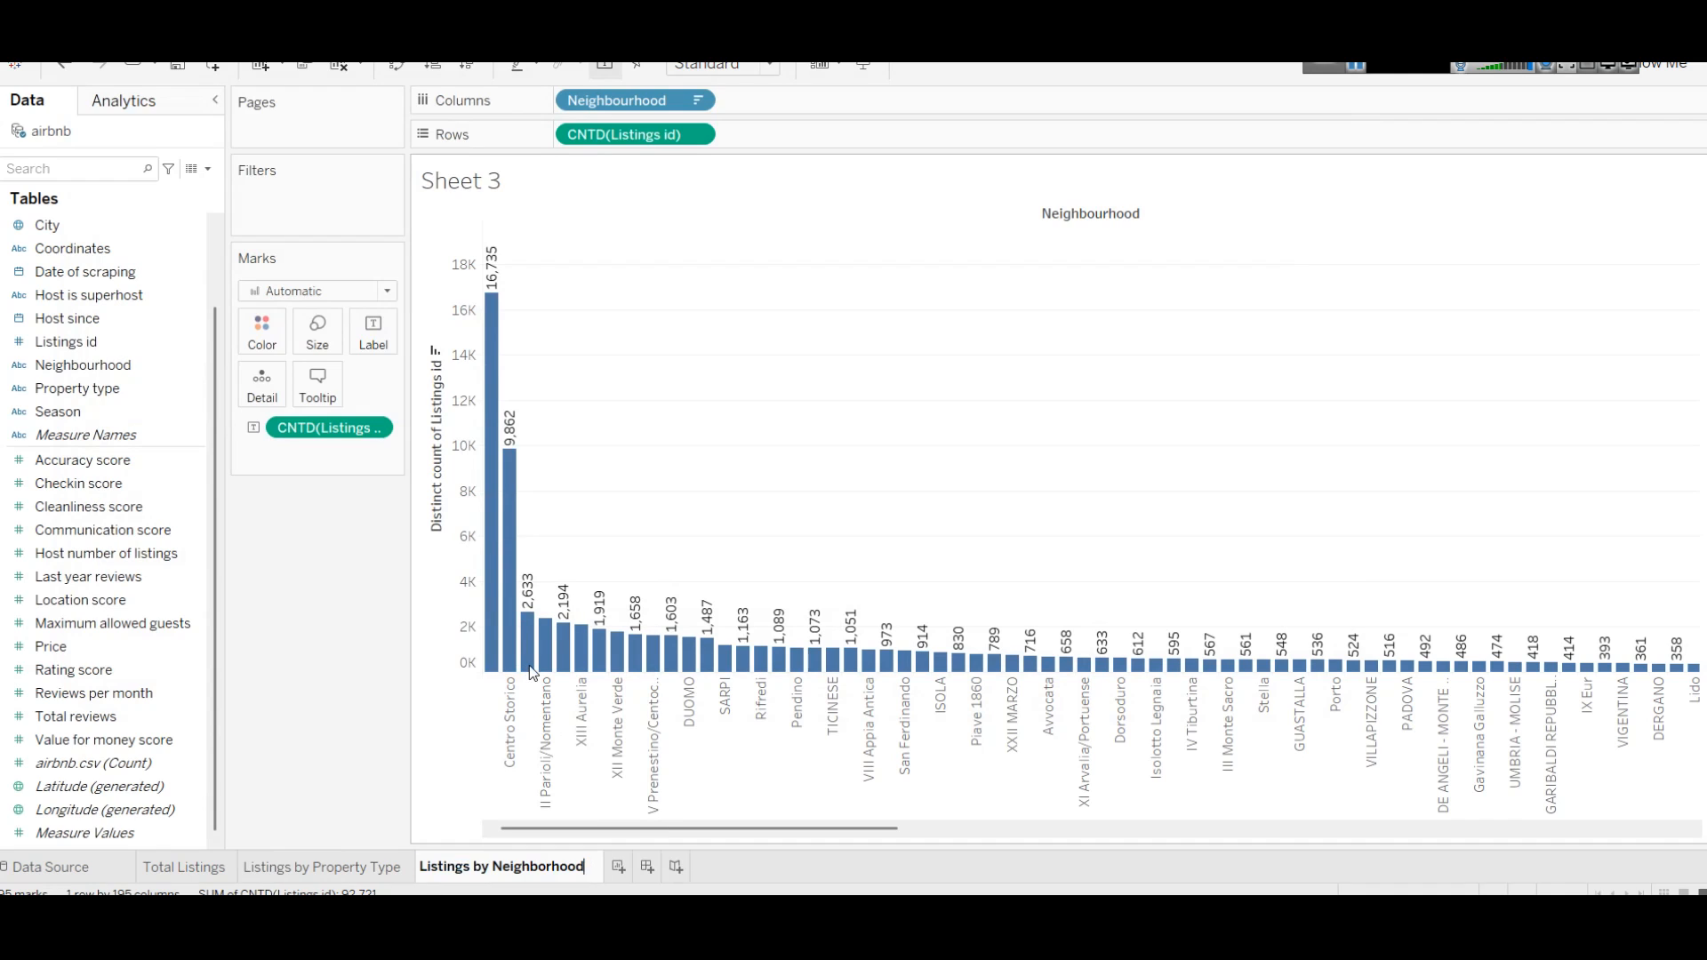
left_click(744, 502)
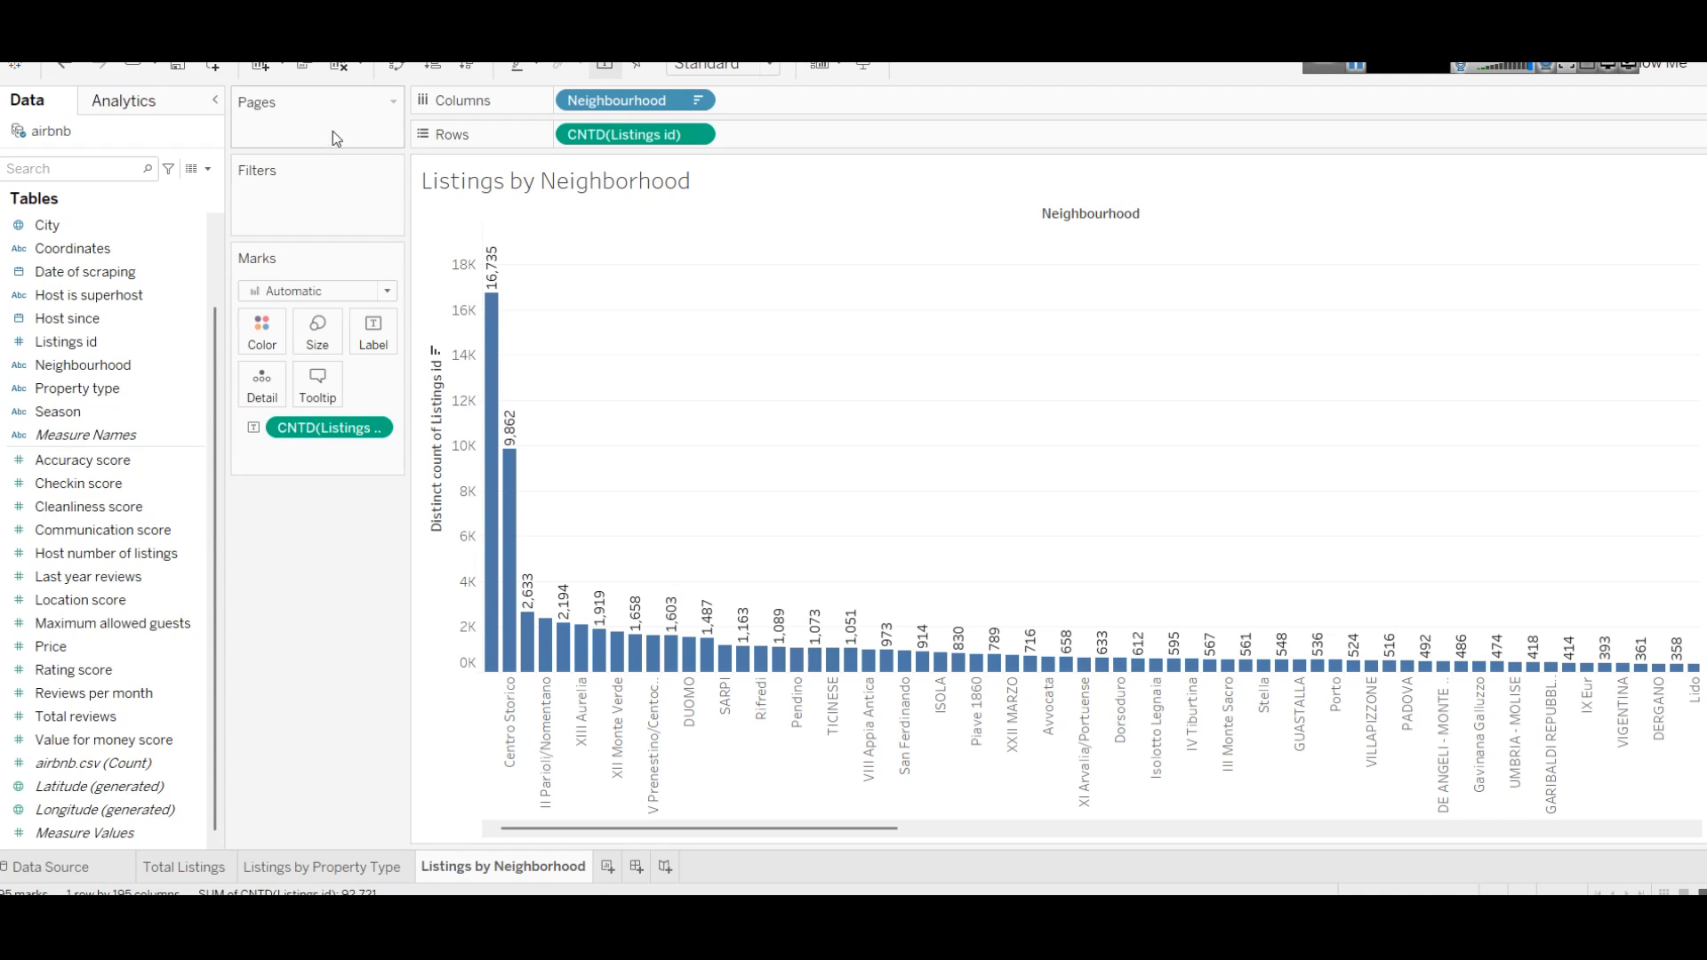
Step: Colour the bars teal on both the Neighborhood and Property Type charts
left_click(286, 345)
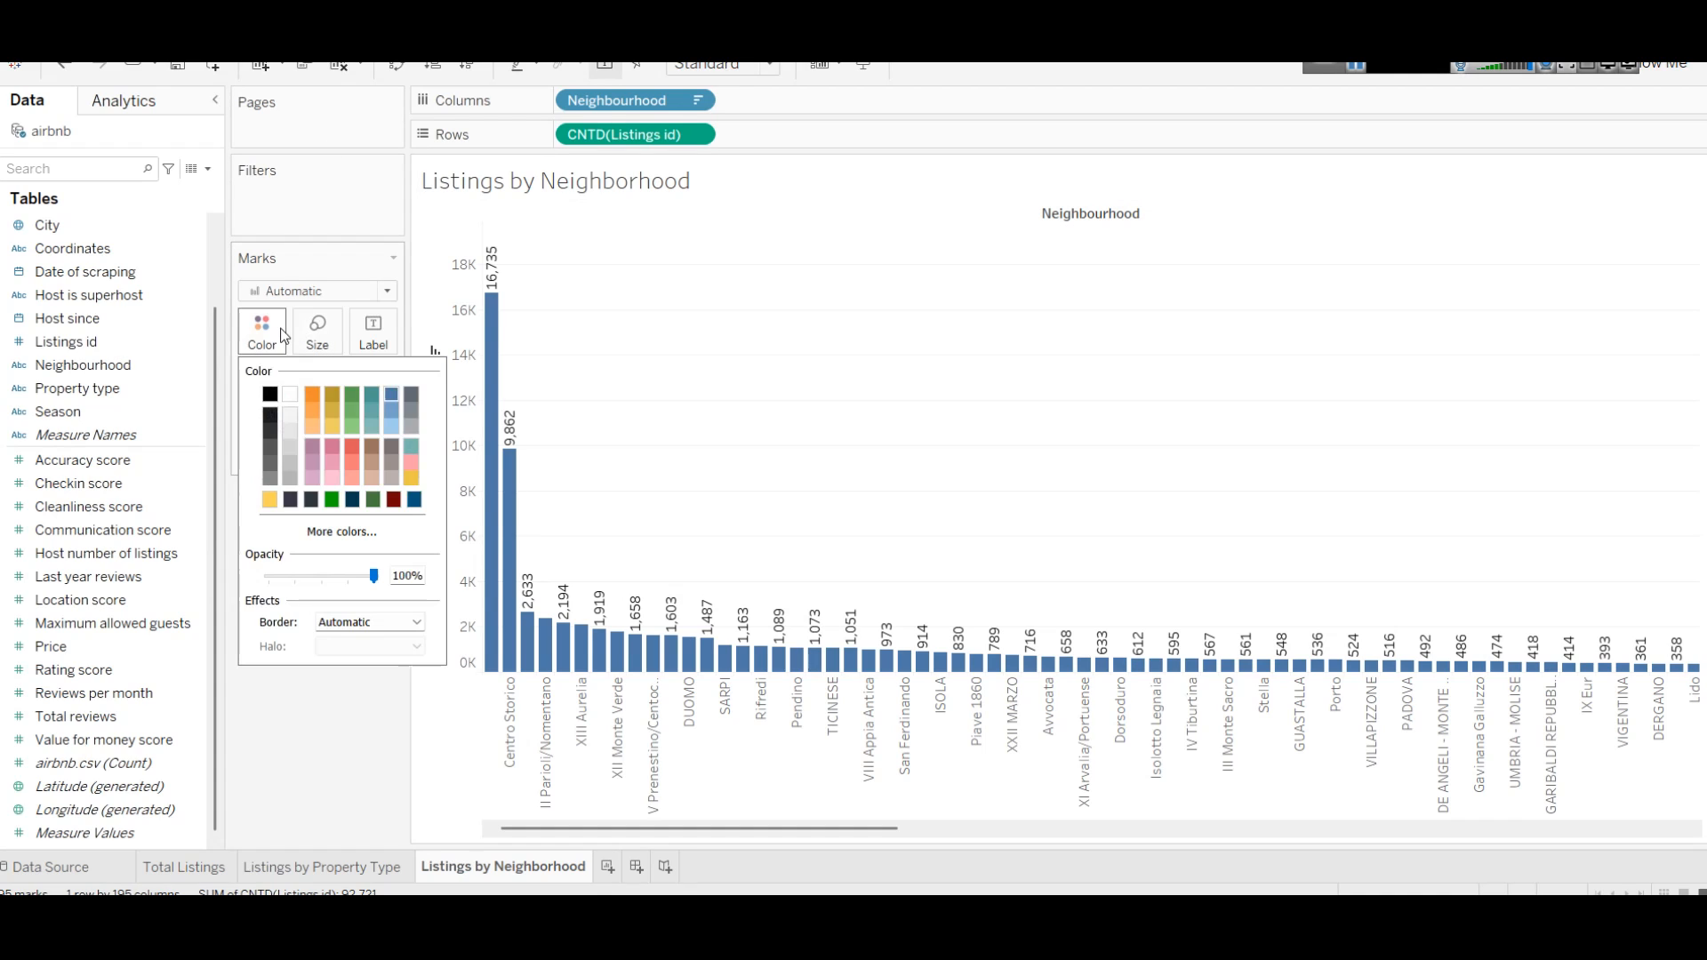
left_click(368, 396)
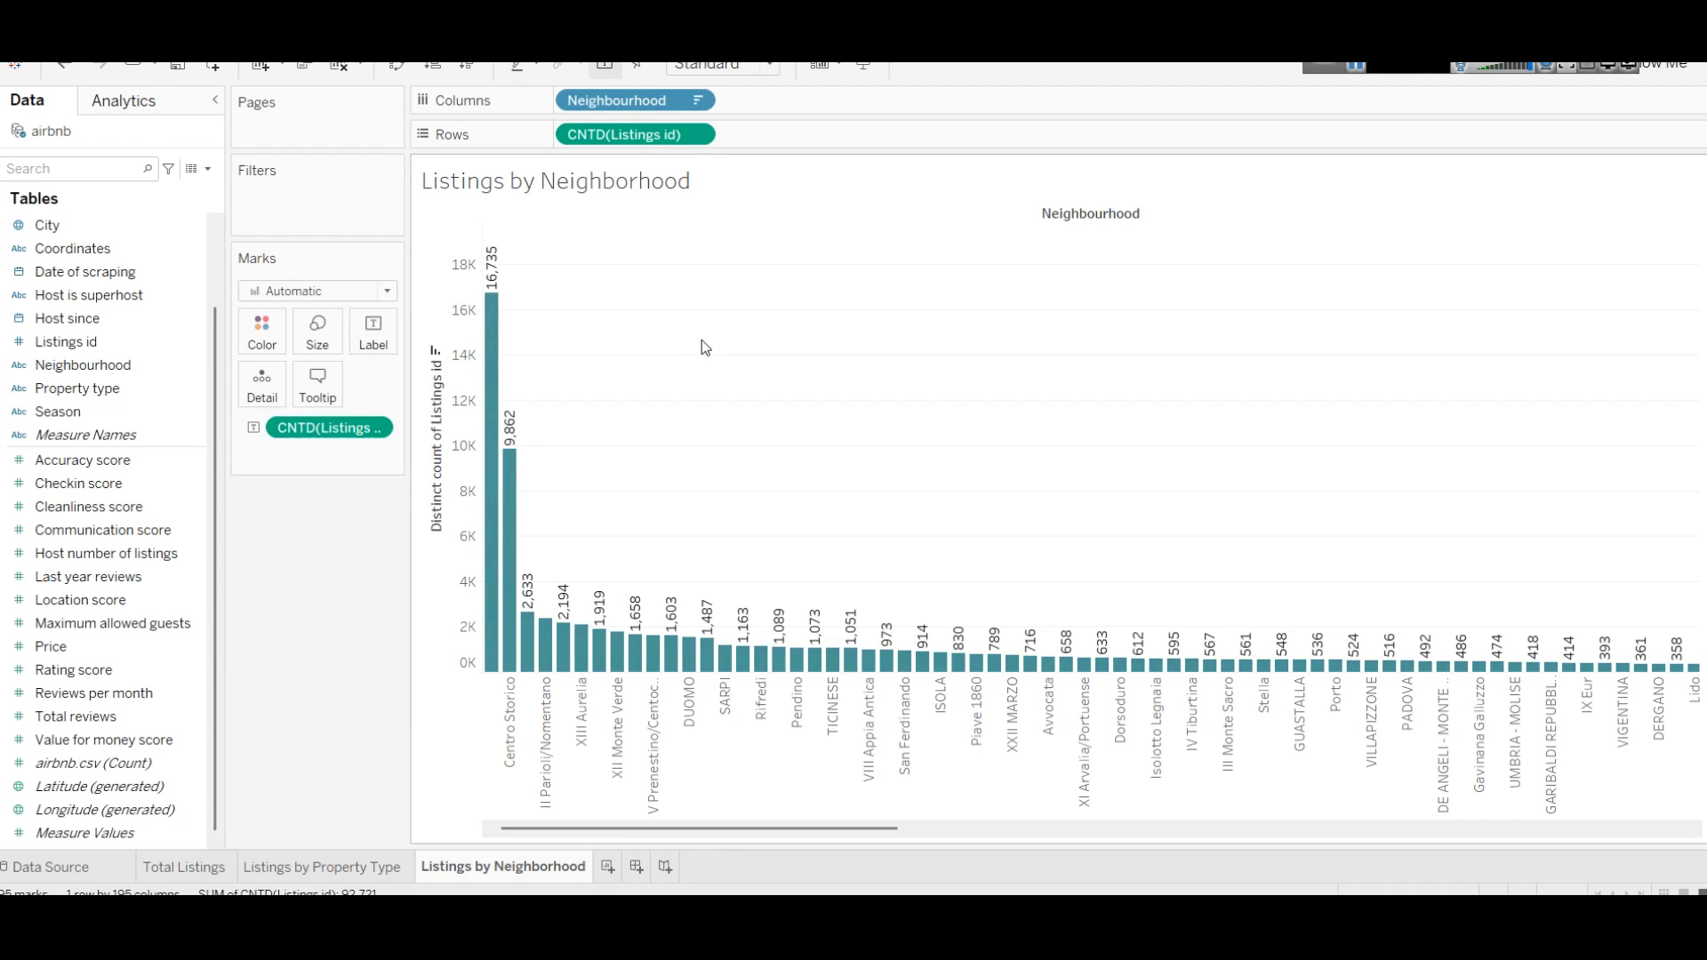
left_click(366, 868)
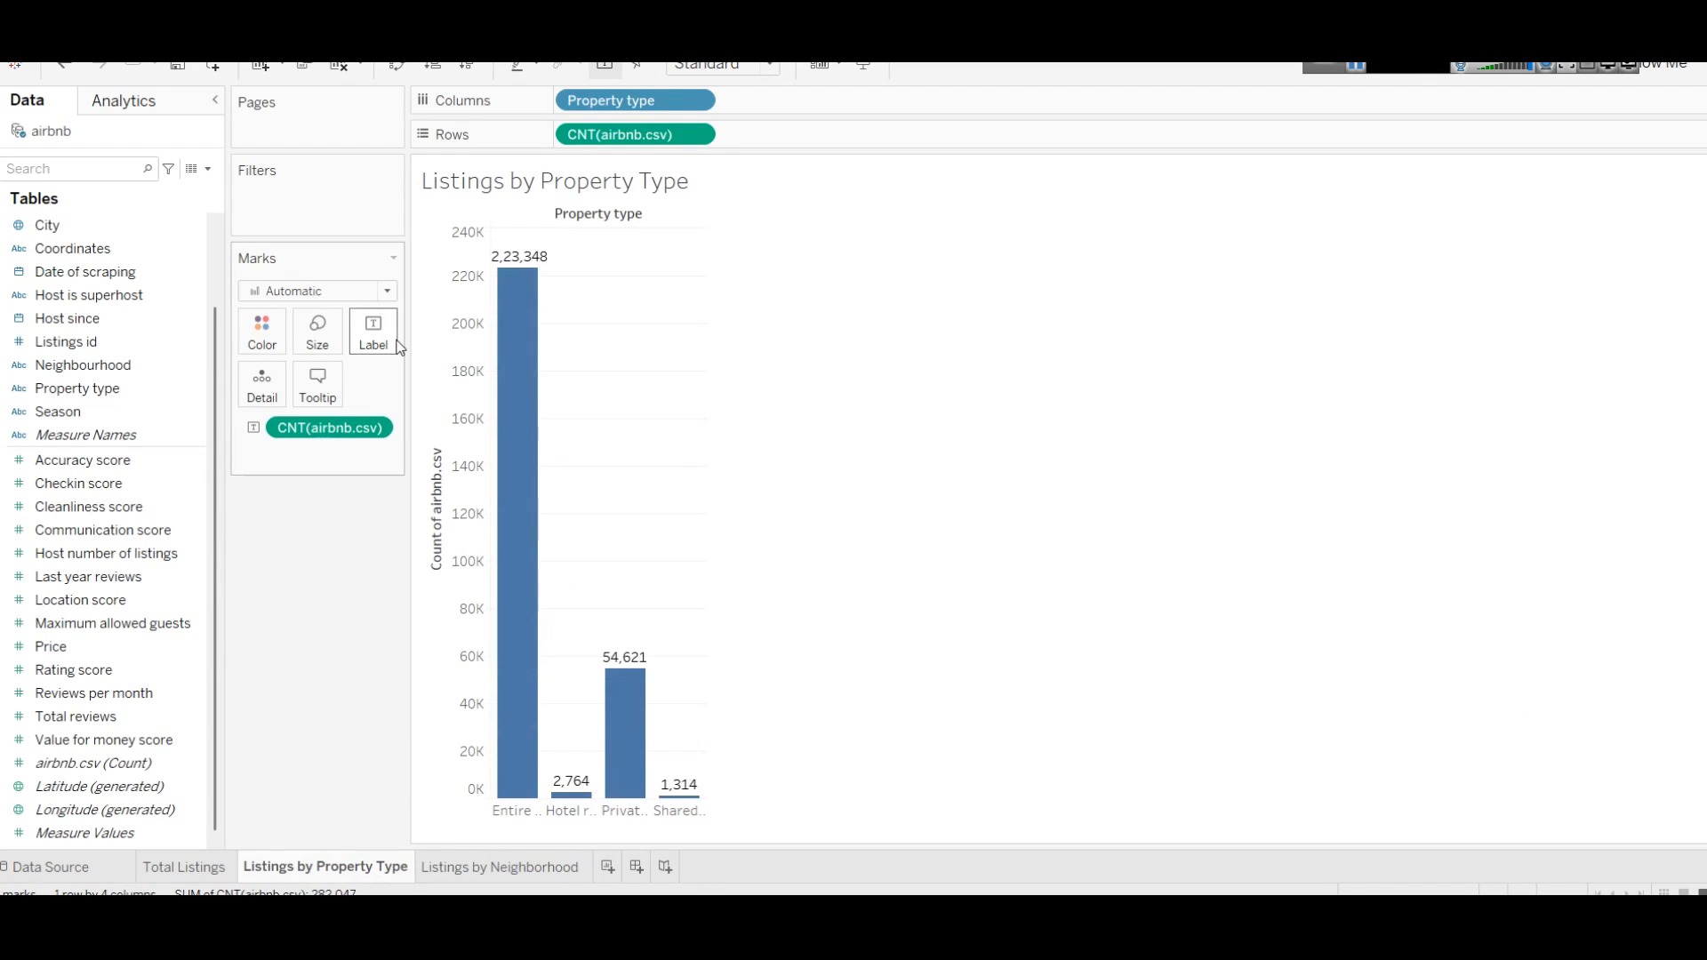
left_click(262, 331)
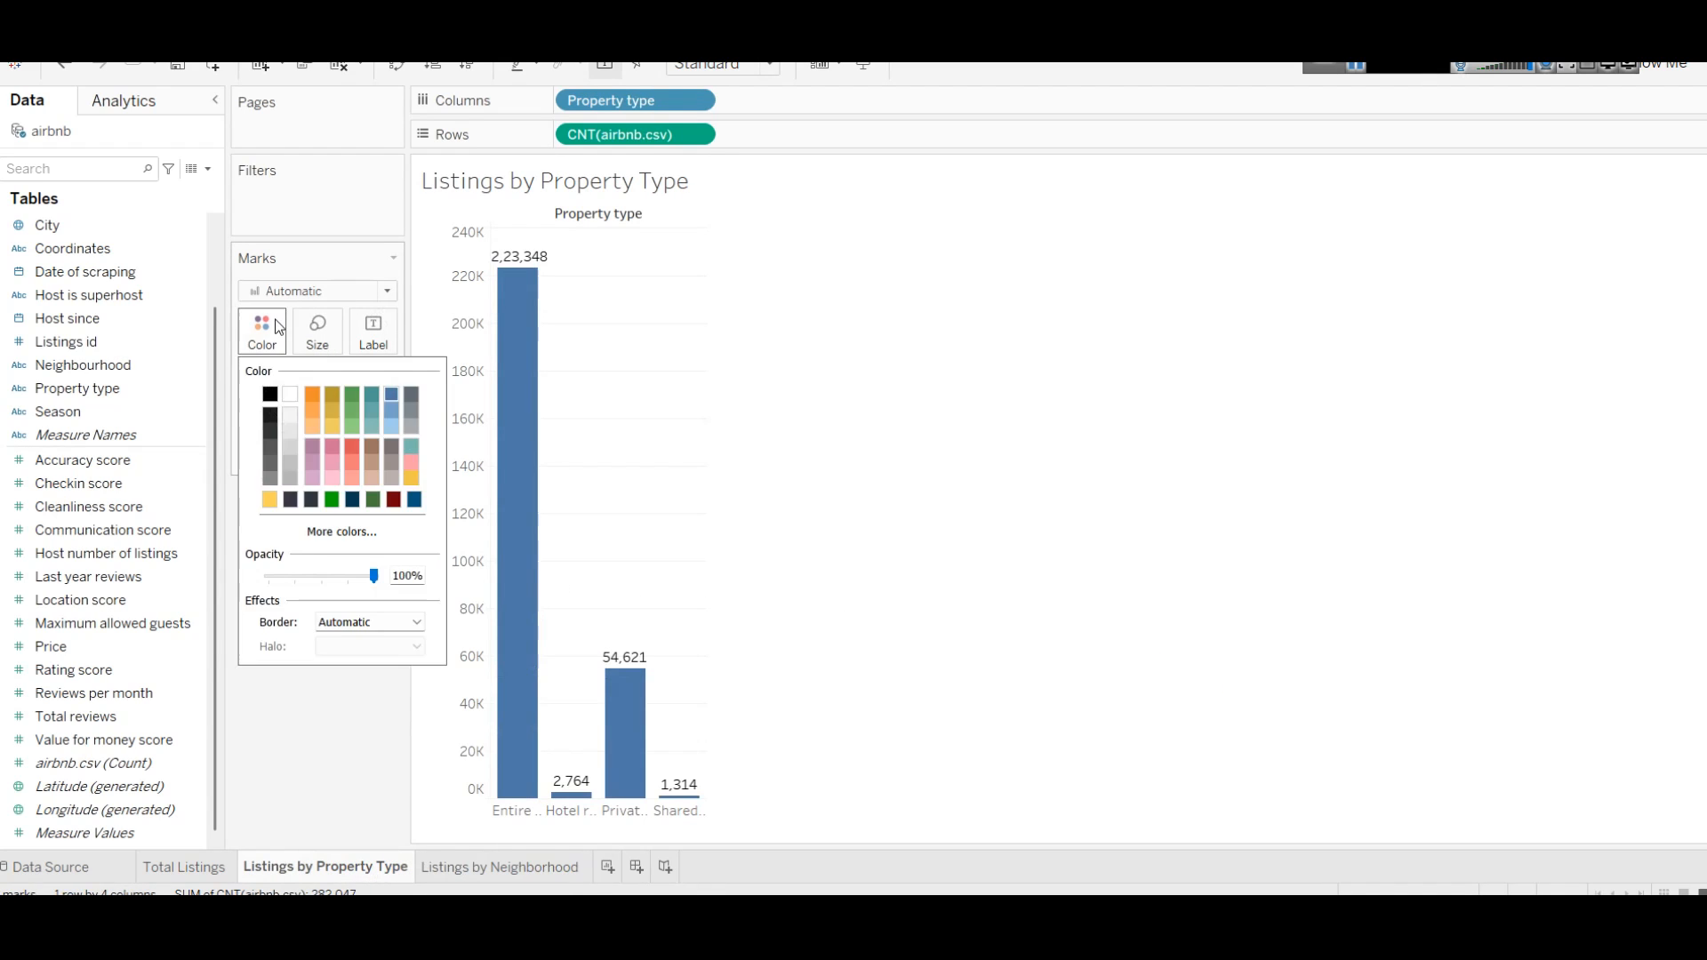
left_click(368, 398)
Step: Format the 92,355 figure on Total Listings in bold teal
left_click(173, 865)
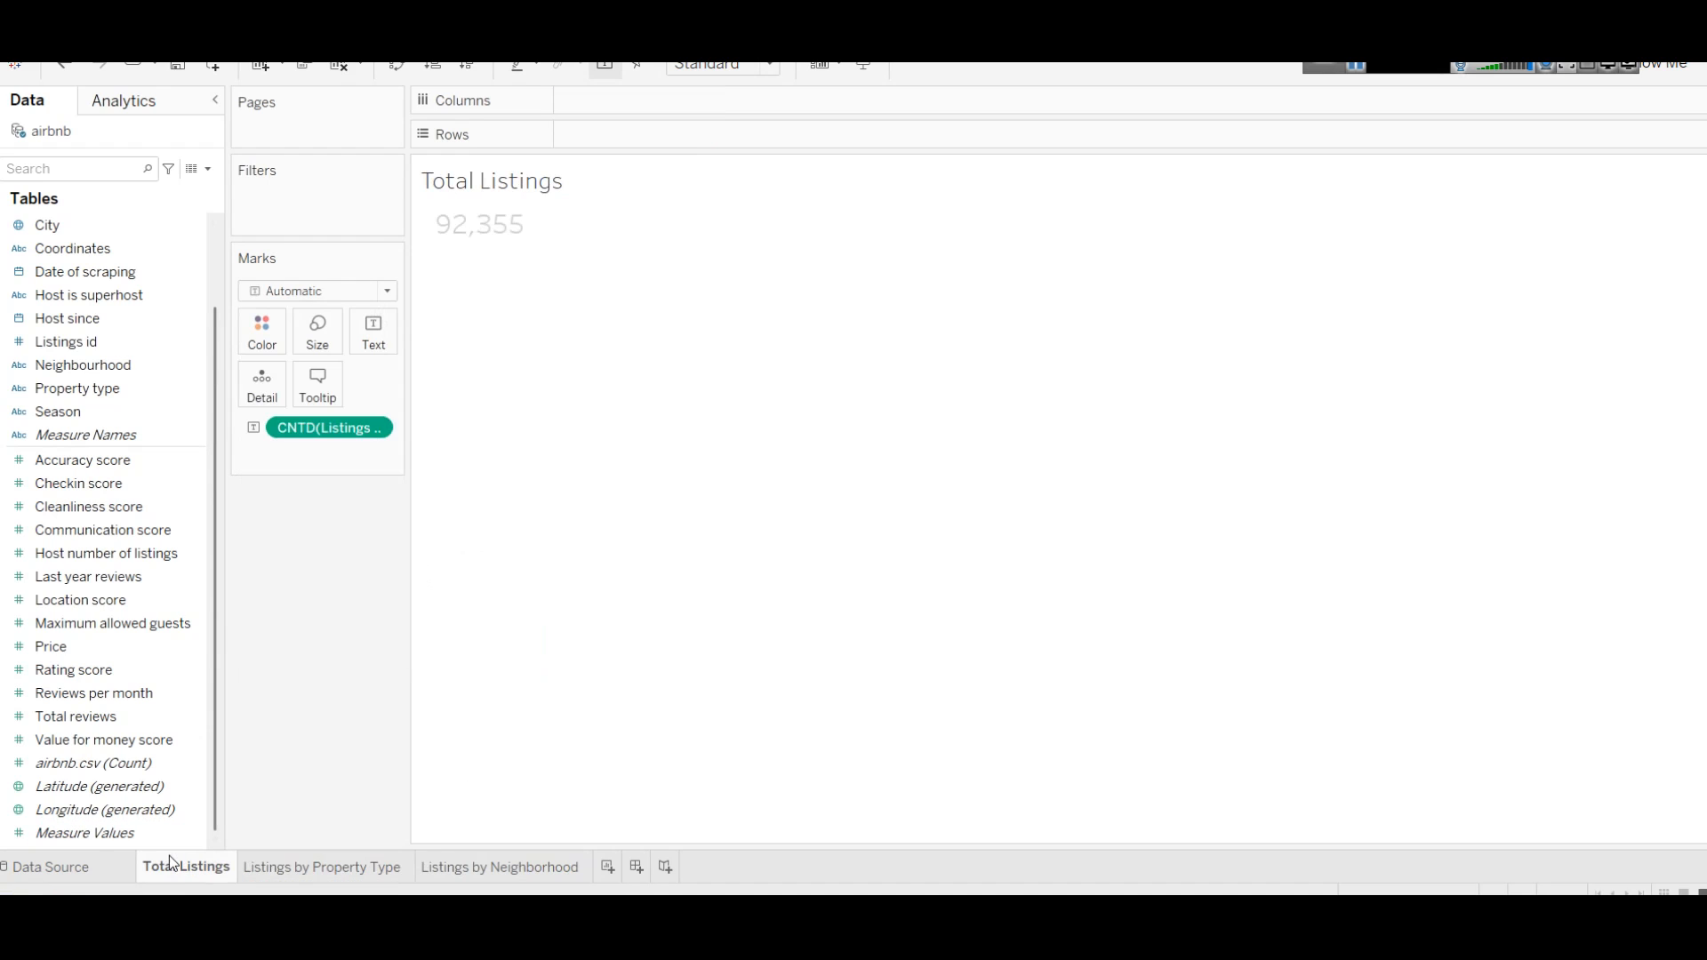
right_click(491, 225)
left_click(548, 308)
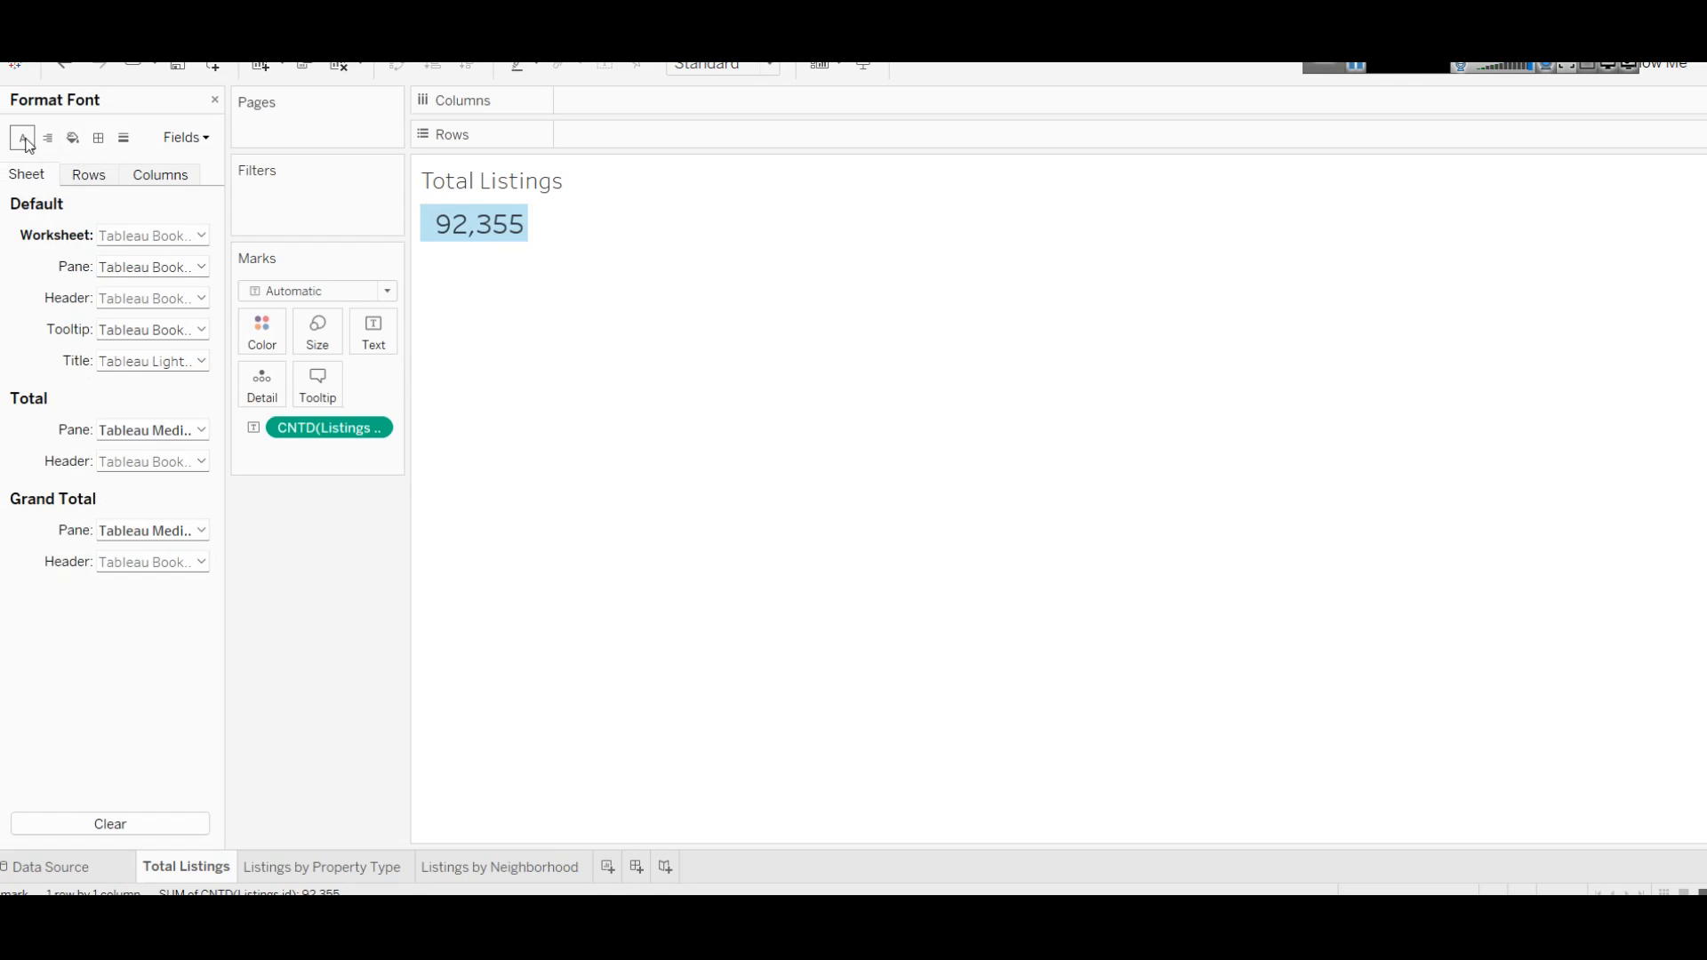
left_click(204, 236)
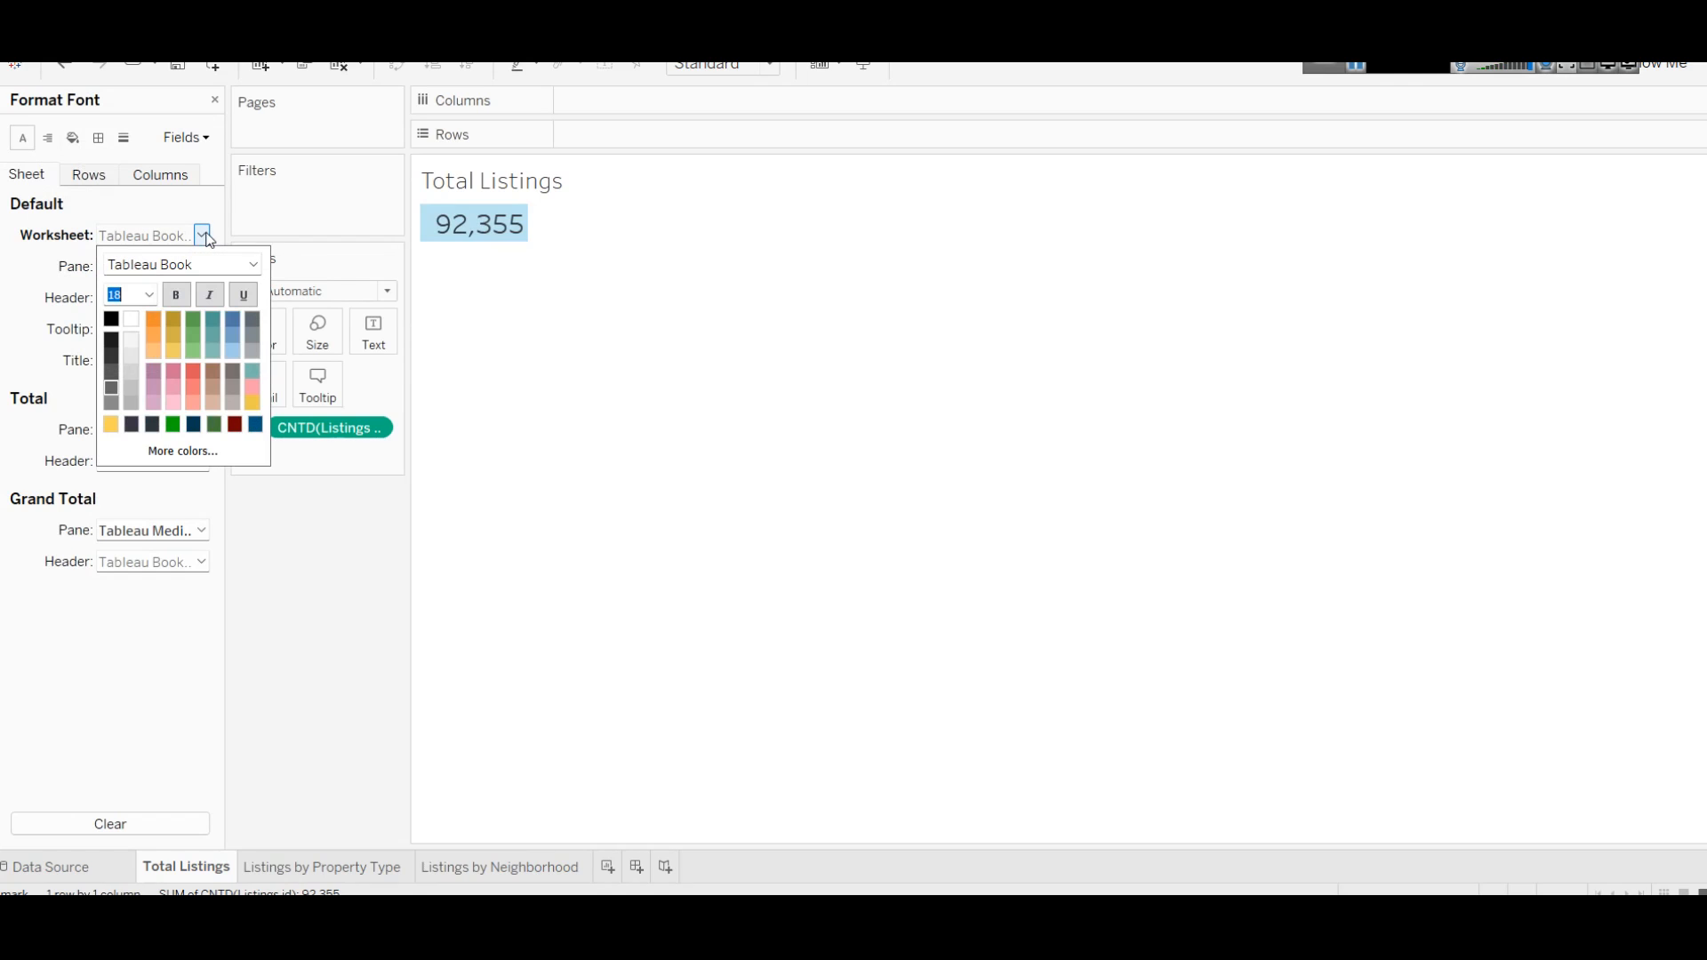
left_click(218, 318)
left_click(179, 301)
left_click(576, 362)
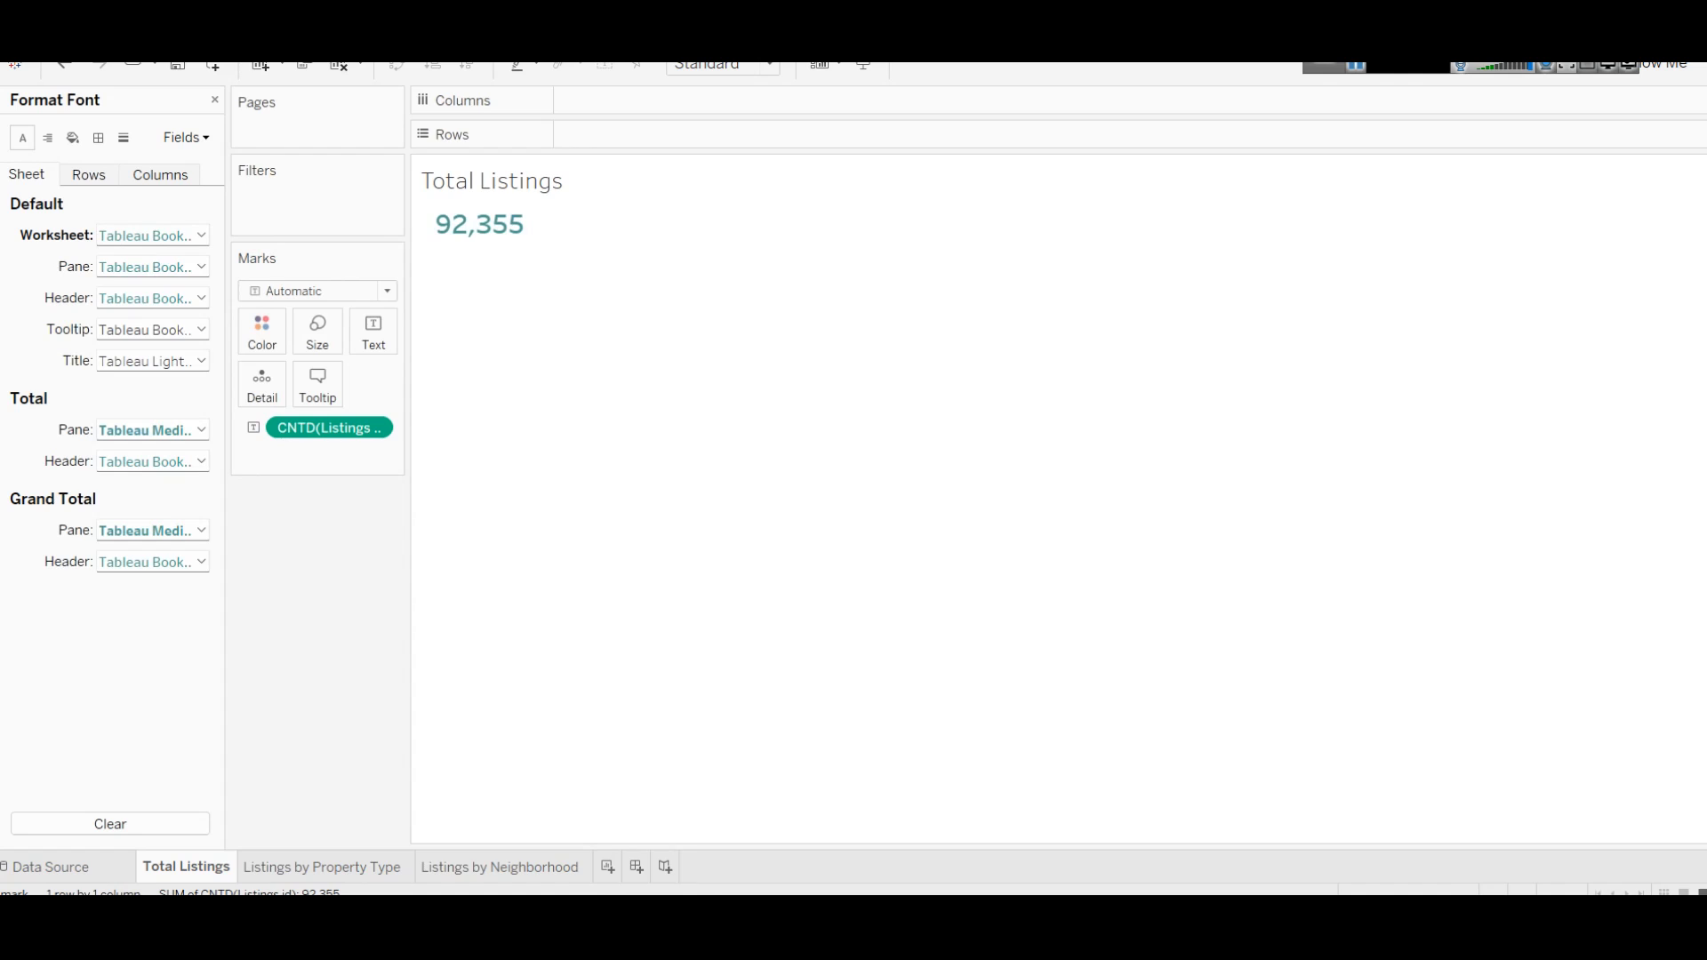
Step: Glance at the dashboard questions in Notepad and close the Format pane on Total Listings
left_click(576, 814)
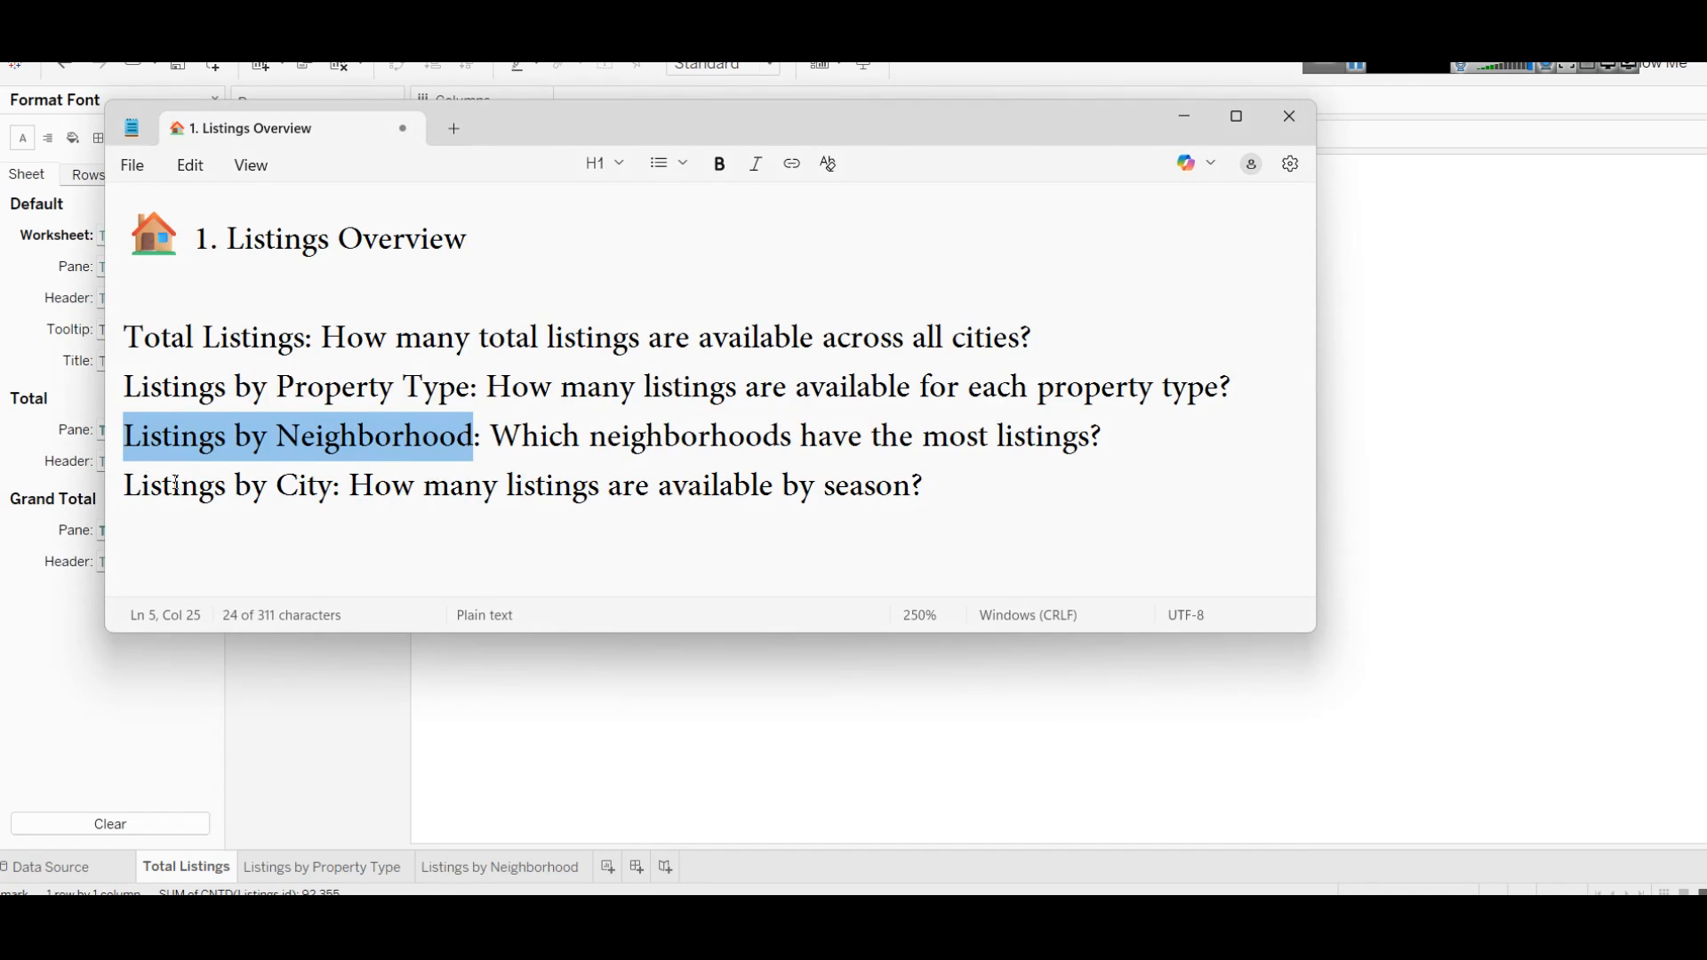
left_click(627, 654)
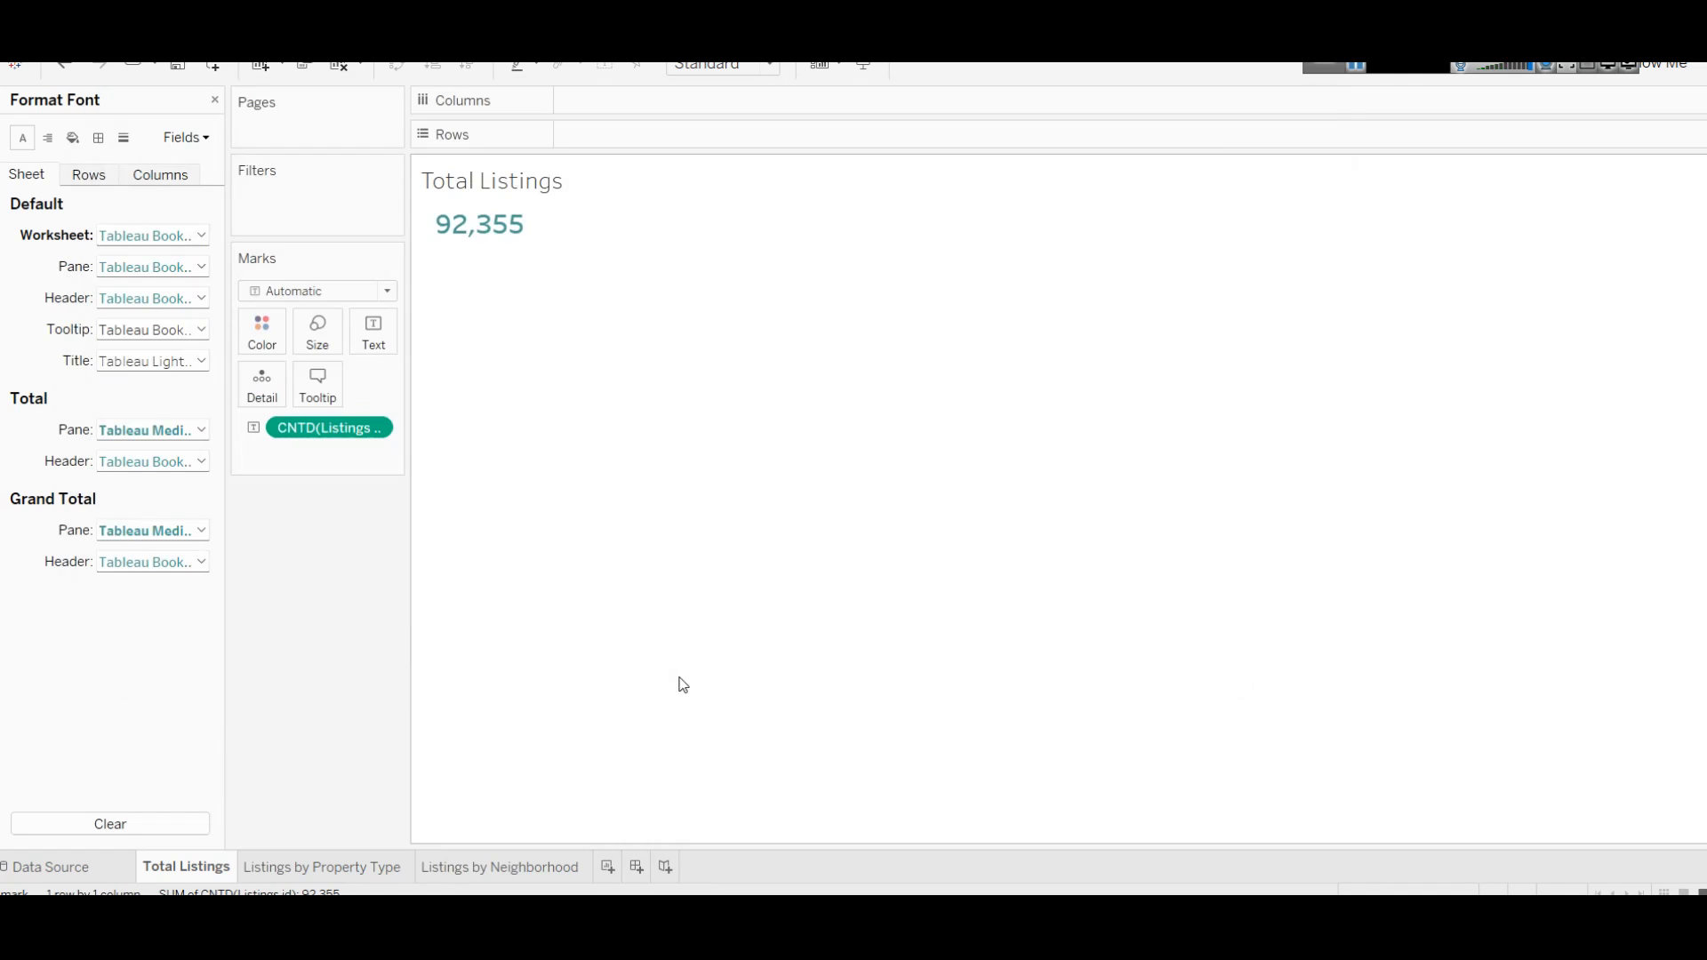
left_click(214, 100)
Step: Create blank Sheet 4 and copy the 'Listings by City' title from the notes
scroll(24, 248, "up", 2)
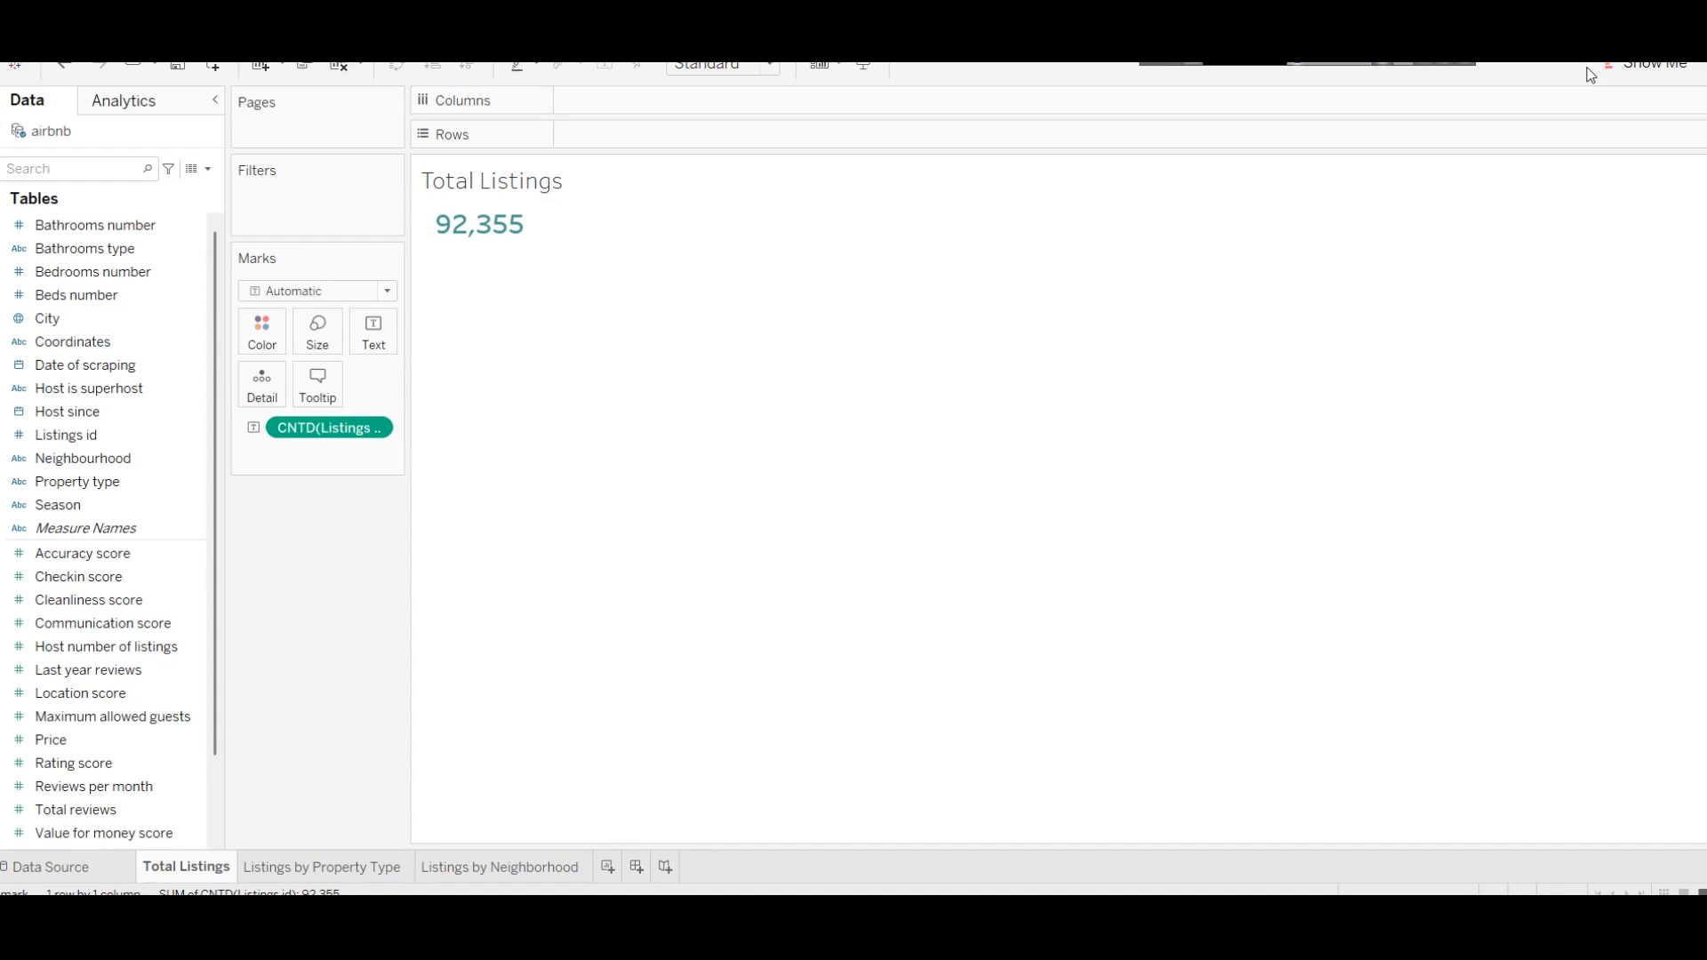
left_click(1650, 65)
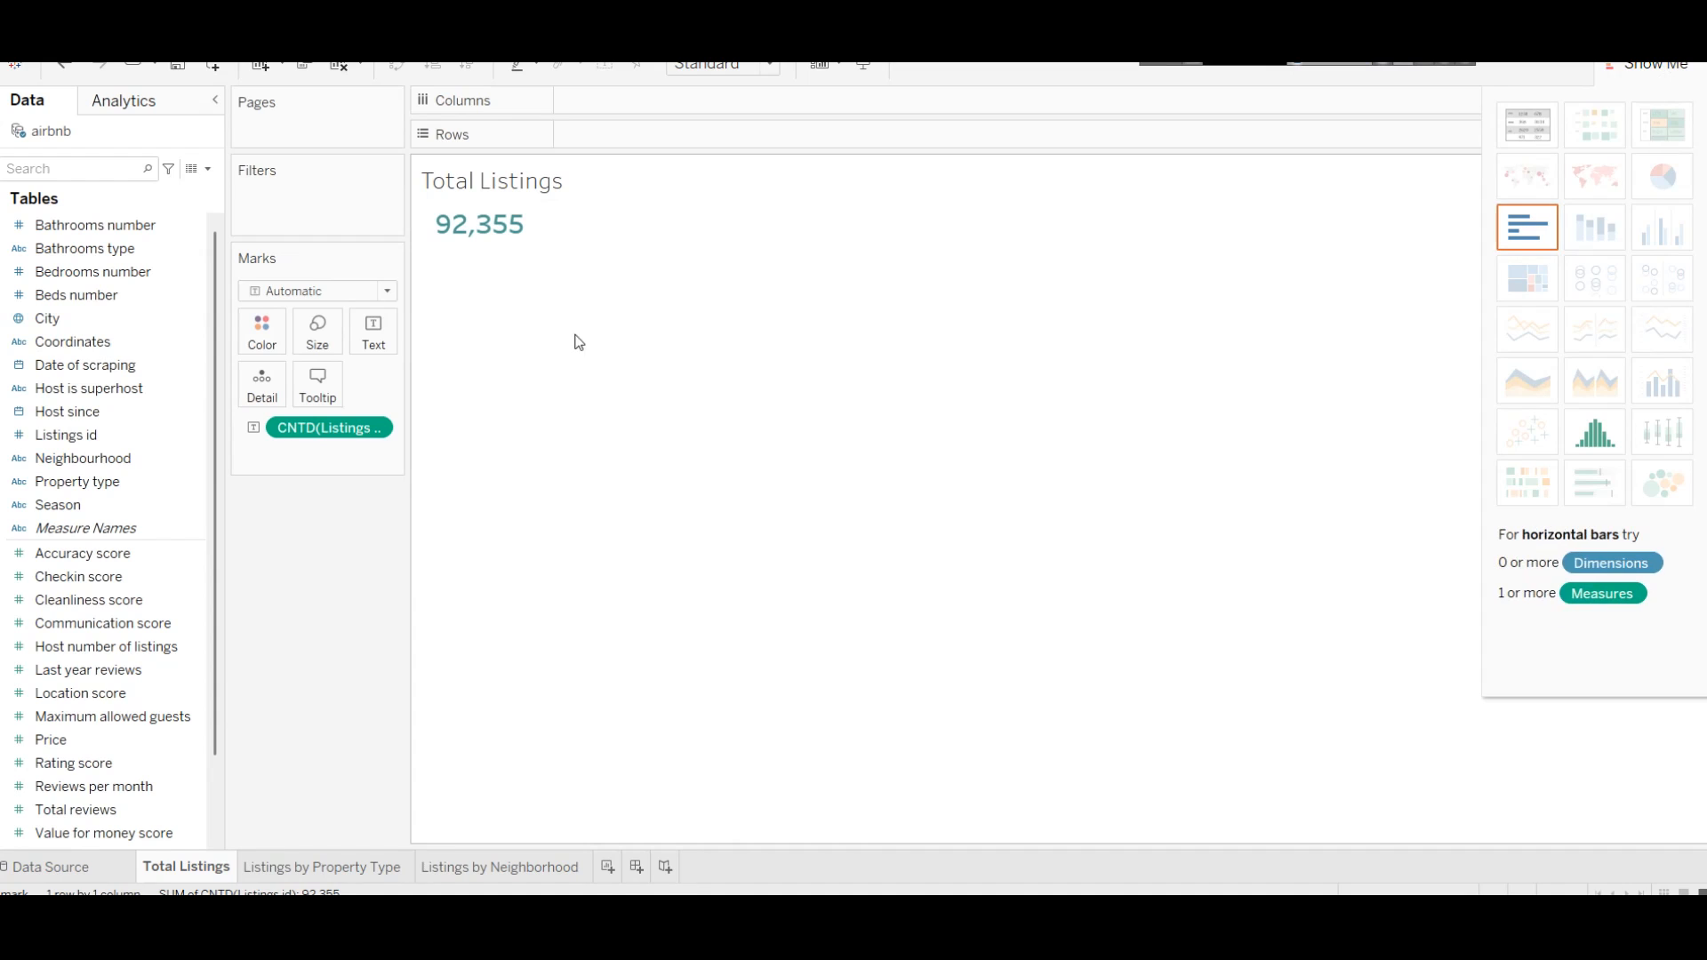
left_click(609, 867)
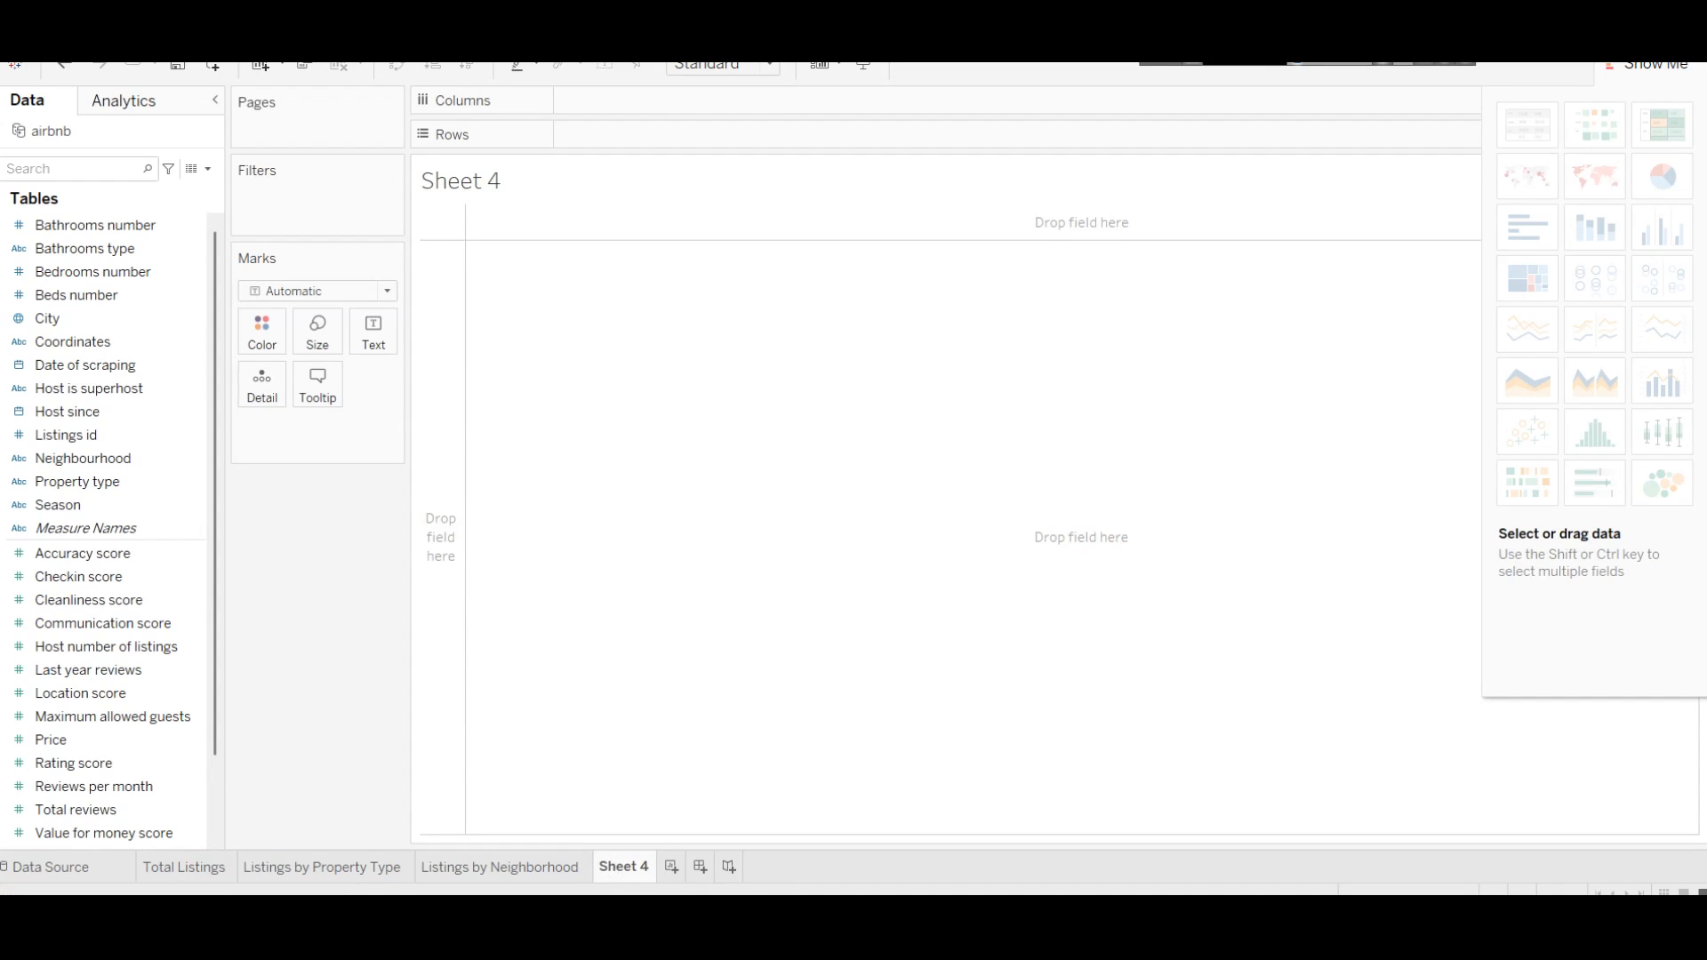
key("alt+Tab")
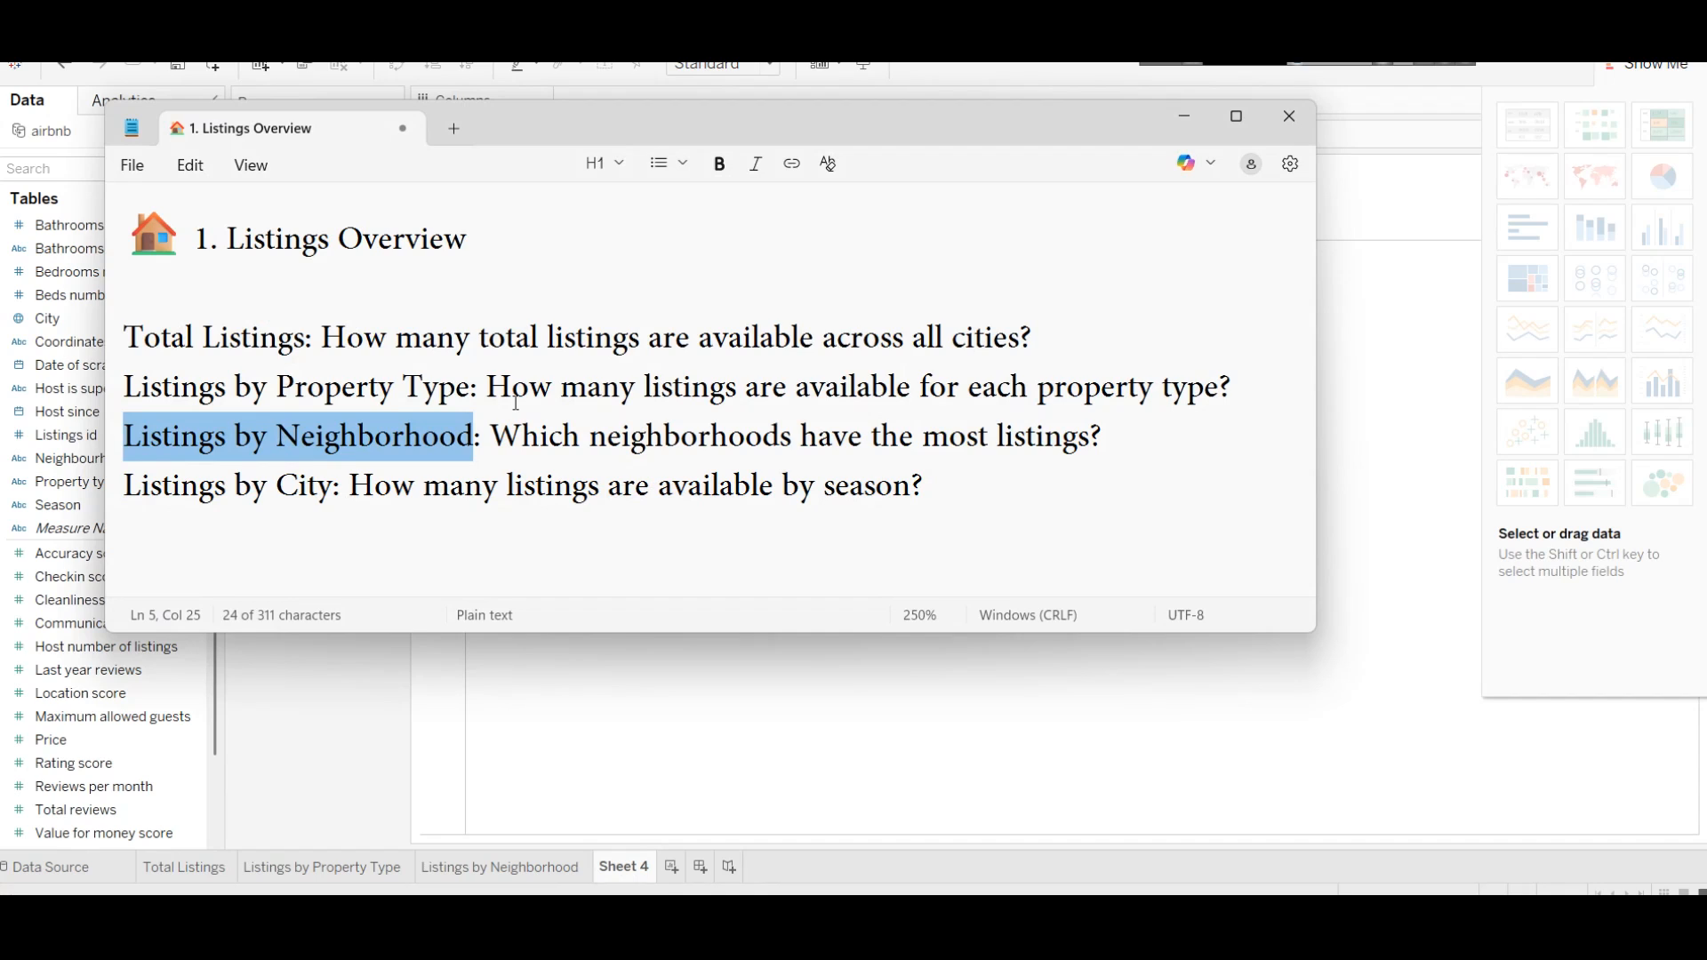
left_click_drag(330, 482, 124, 485)
key("ctrl+c")
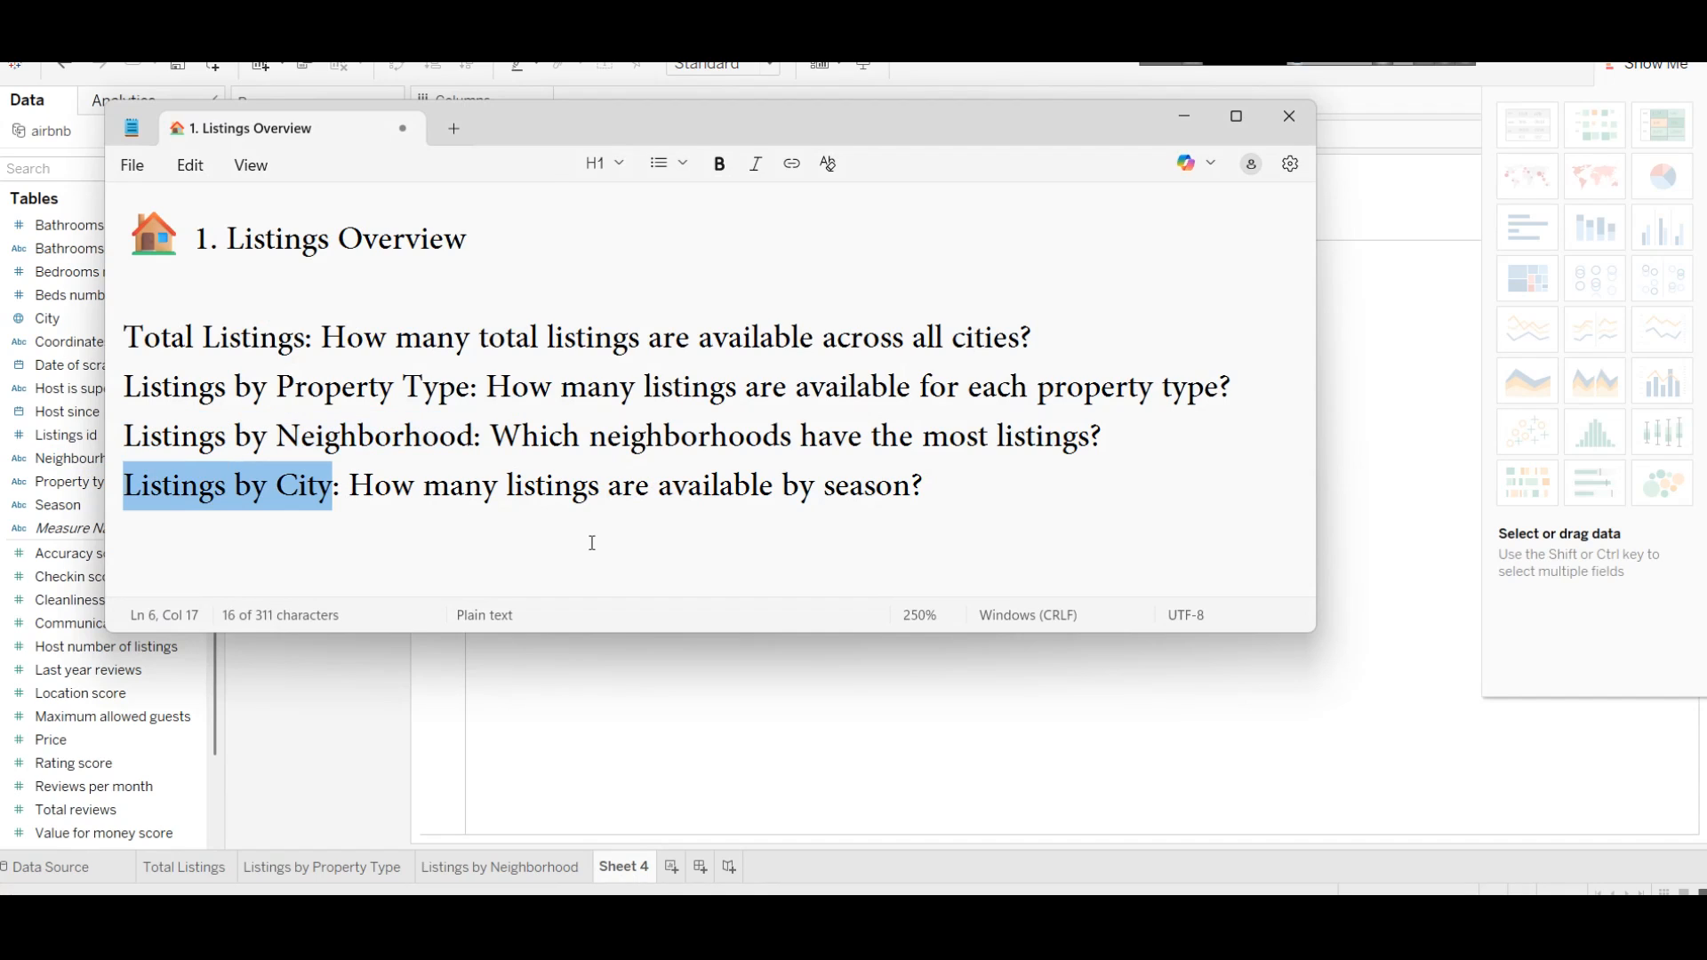
left_click(1010, 779)
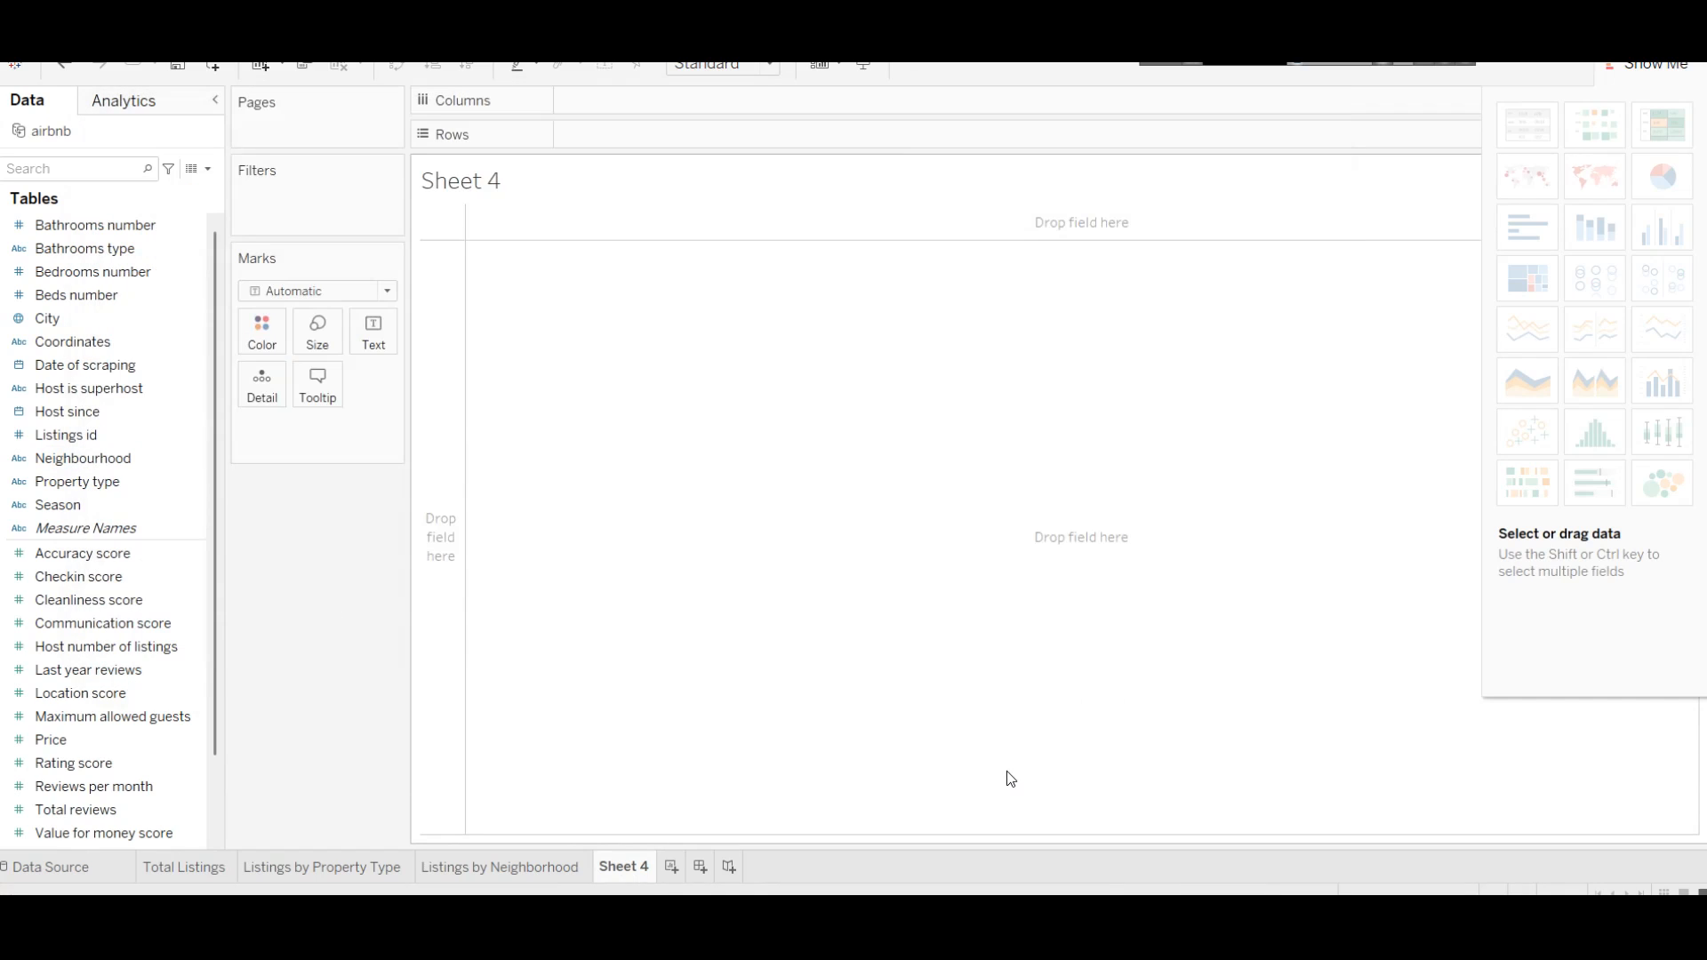
Step: Rename Sheet 4 to 'Listings by City'
right_click(638, 873)
left_click(705, 655)
key("ctrl+v")
key("Return")
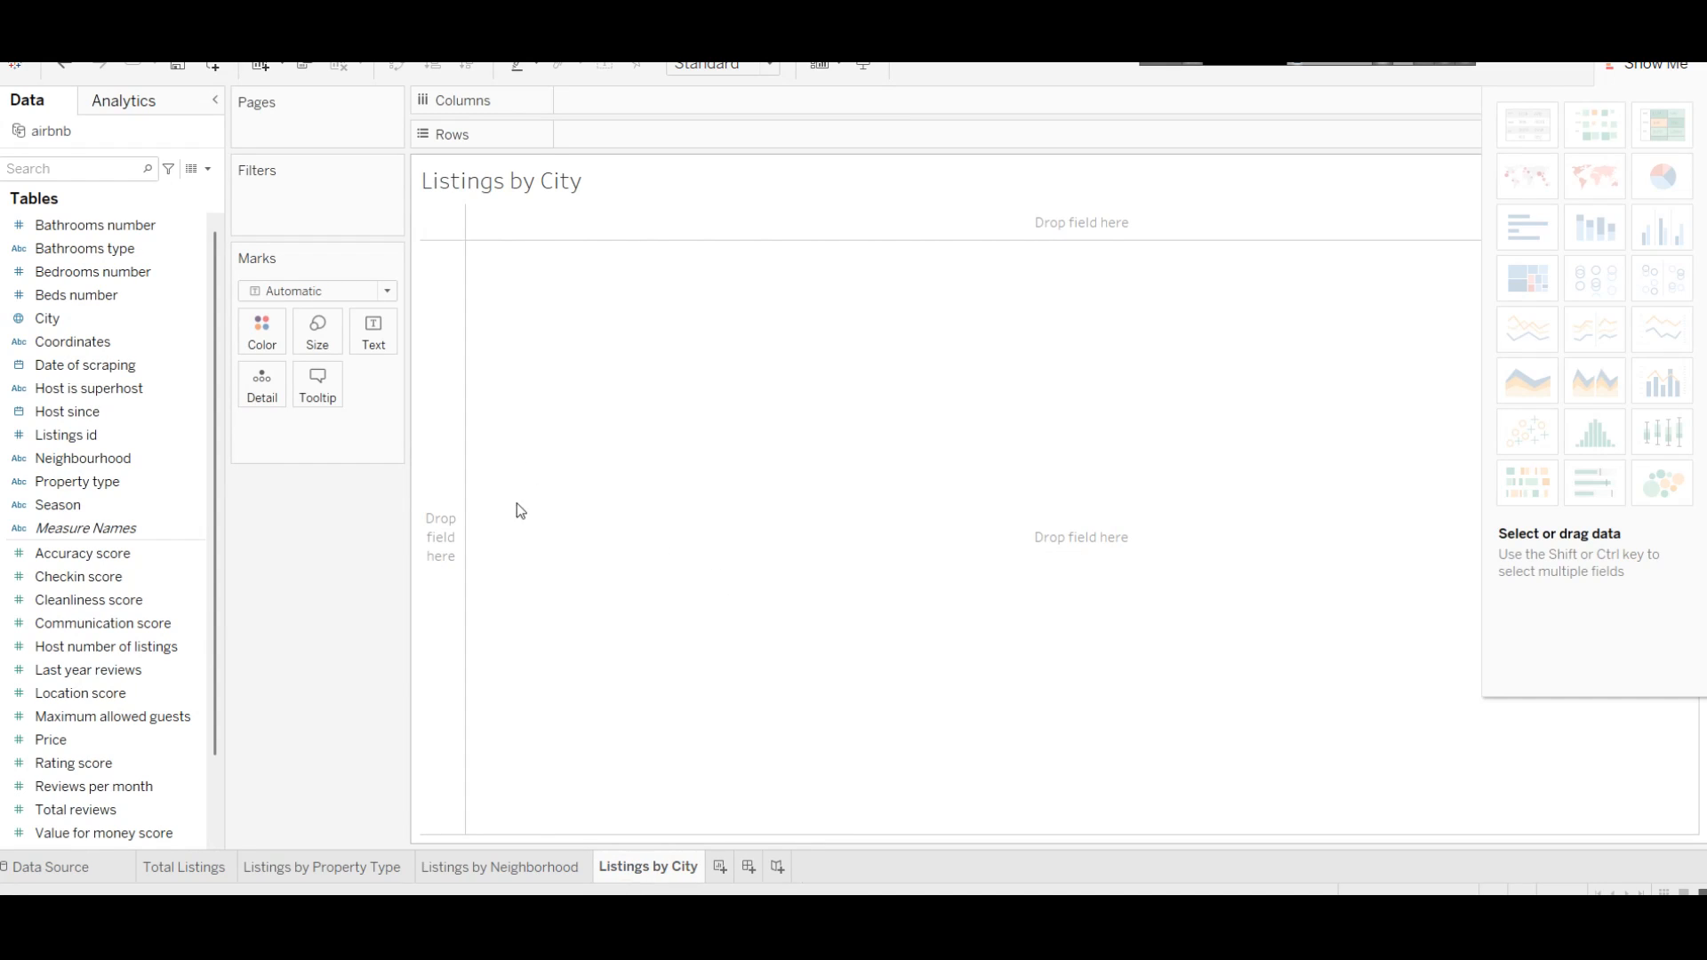
Step: Plot City against the distinct count of Listings id as a symbol map
left_click_drag(62, 317, 649, 104)
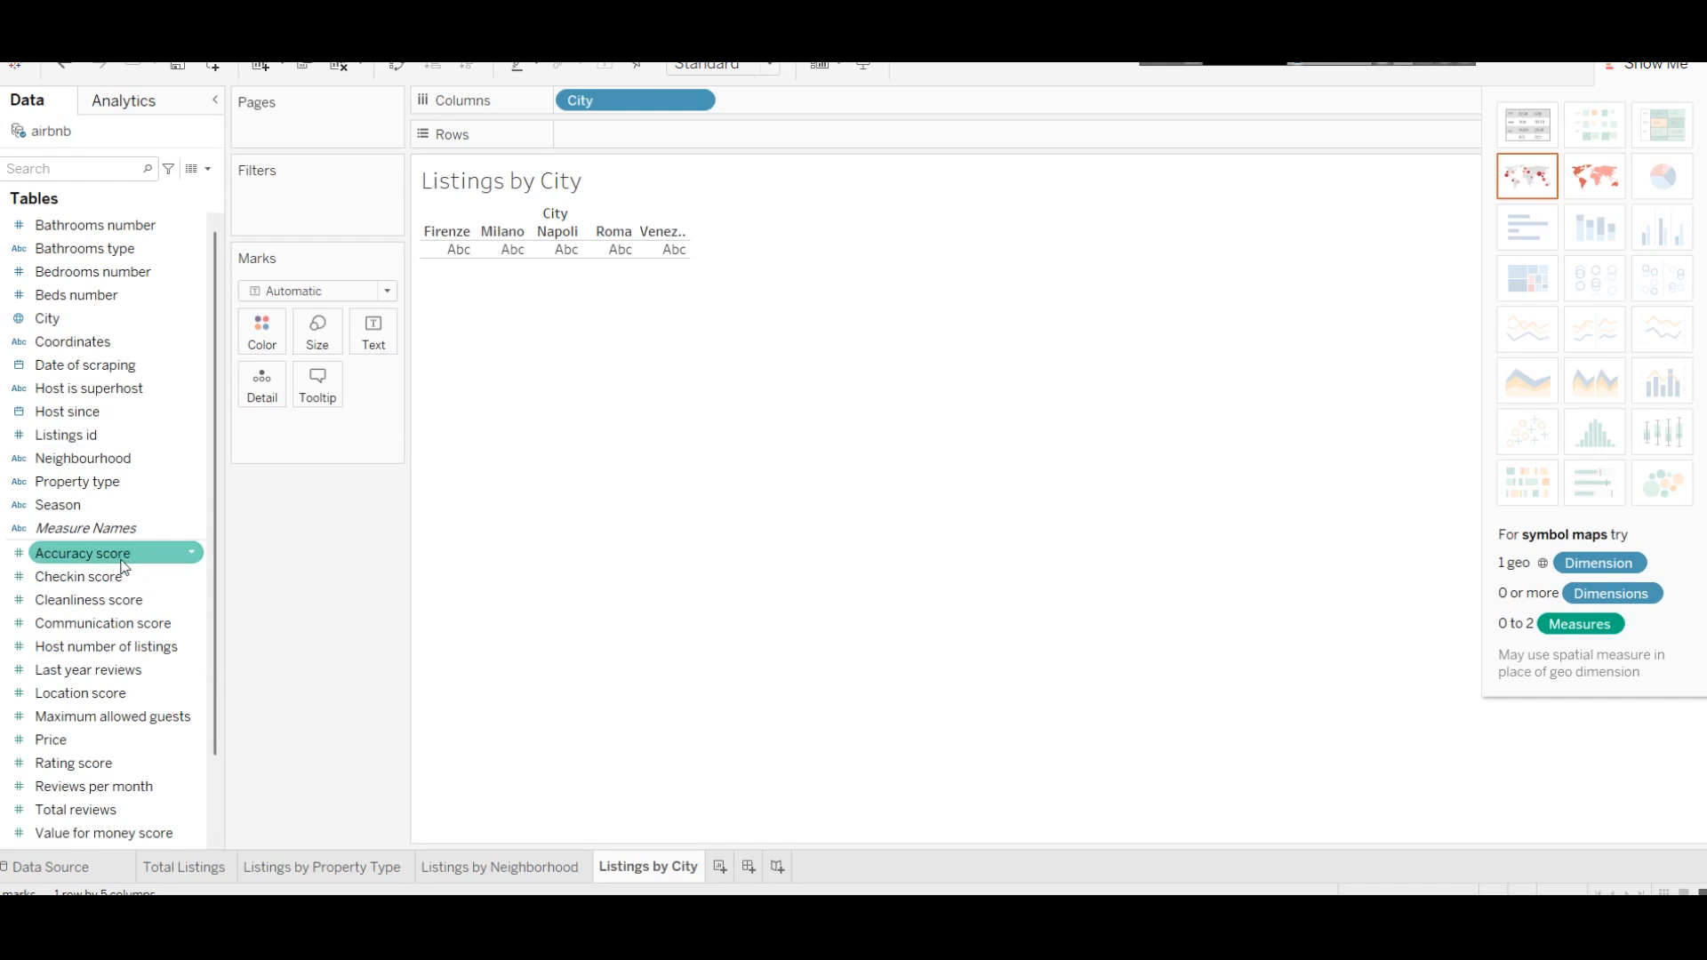
left_click_drag(135, 431, 685, 143)
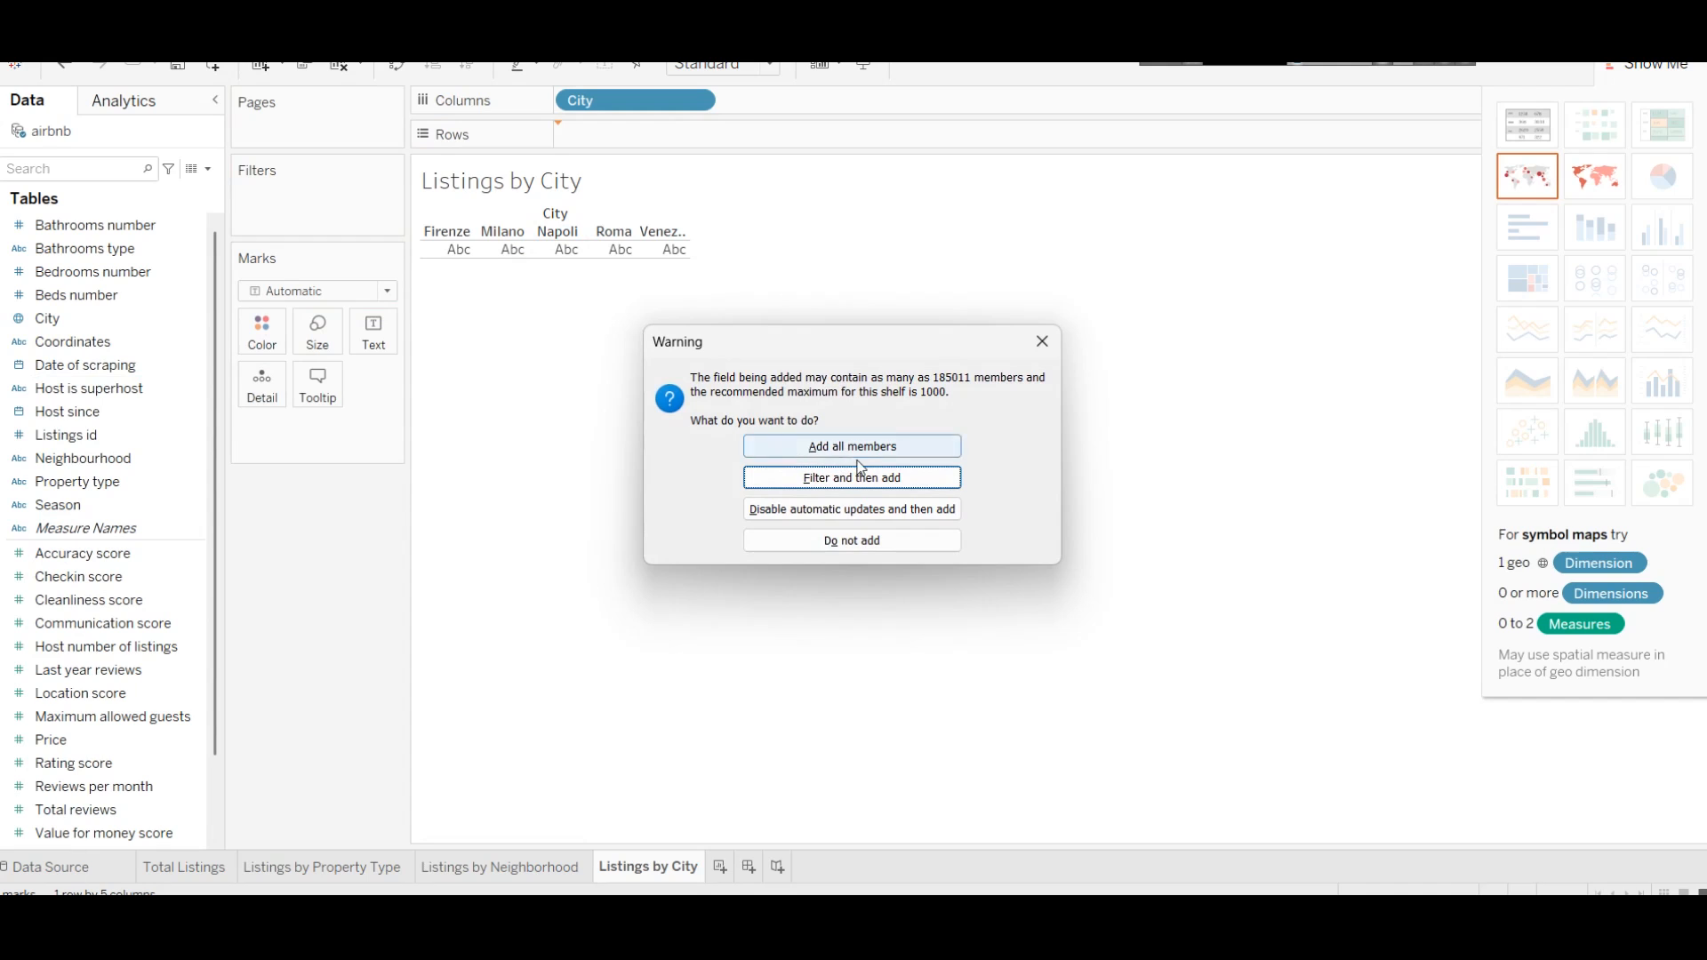
left_click(800, 445)
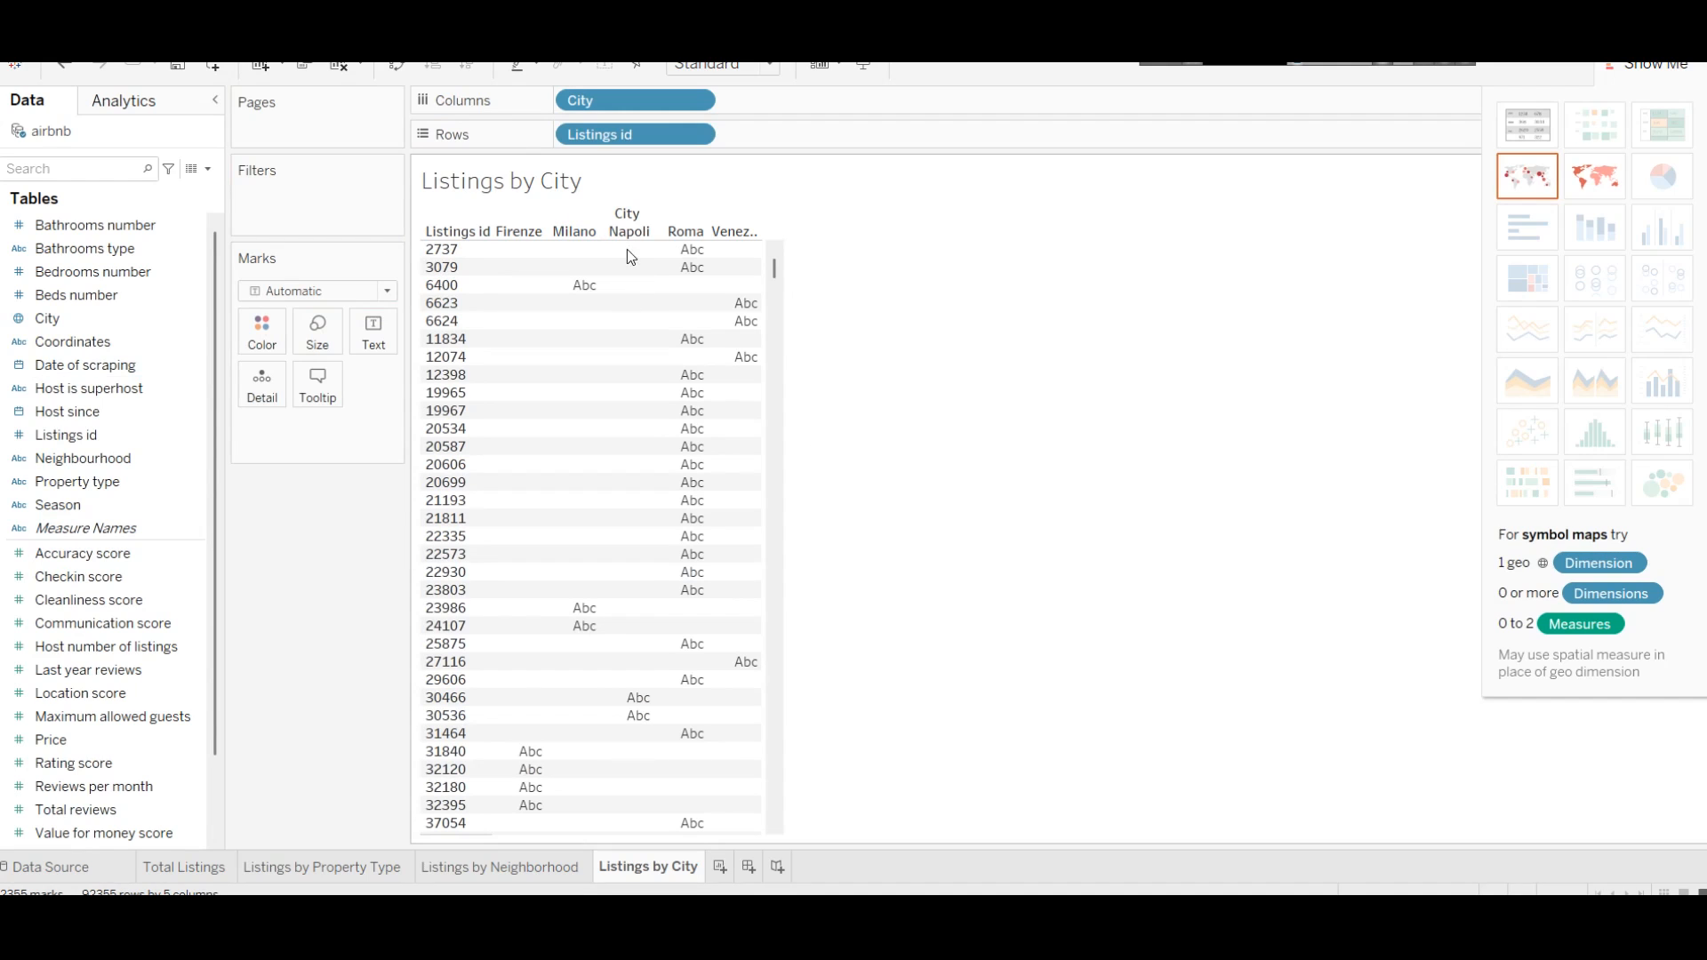
left_click(696, 135)
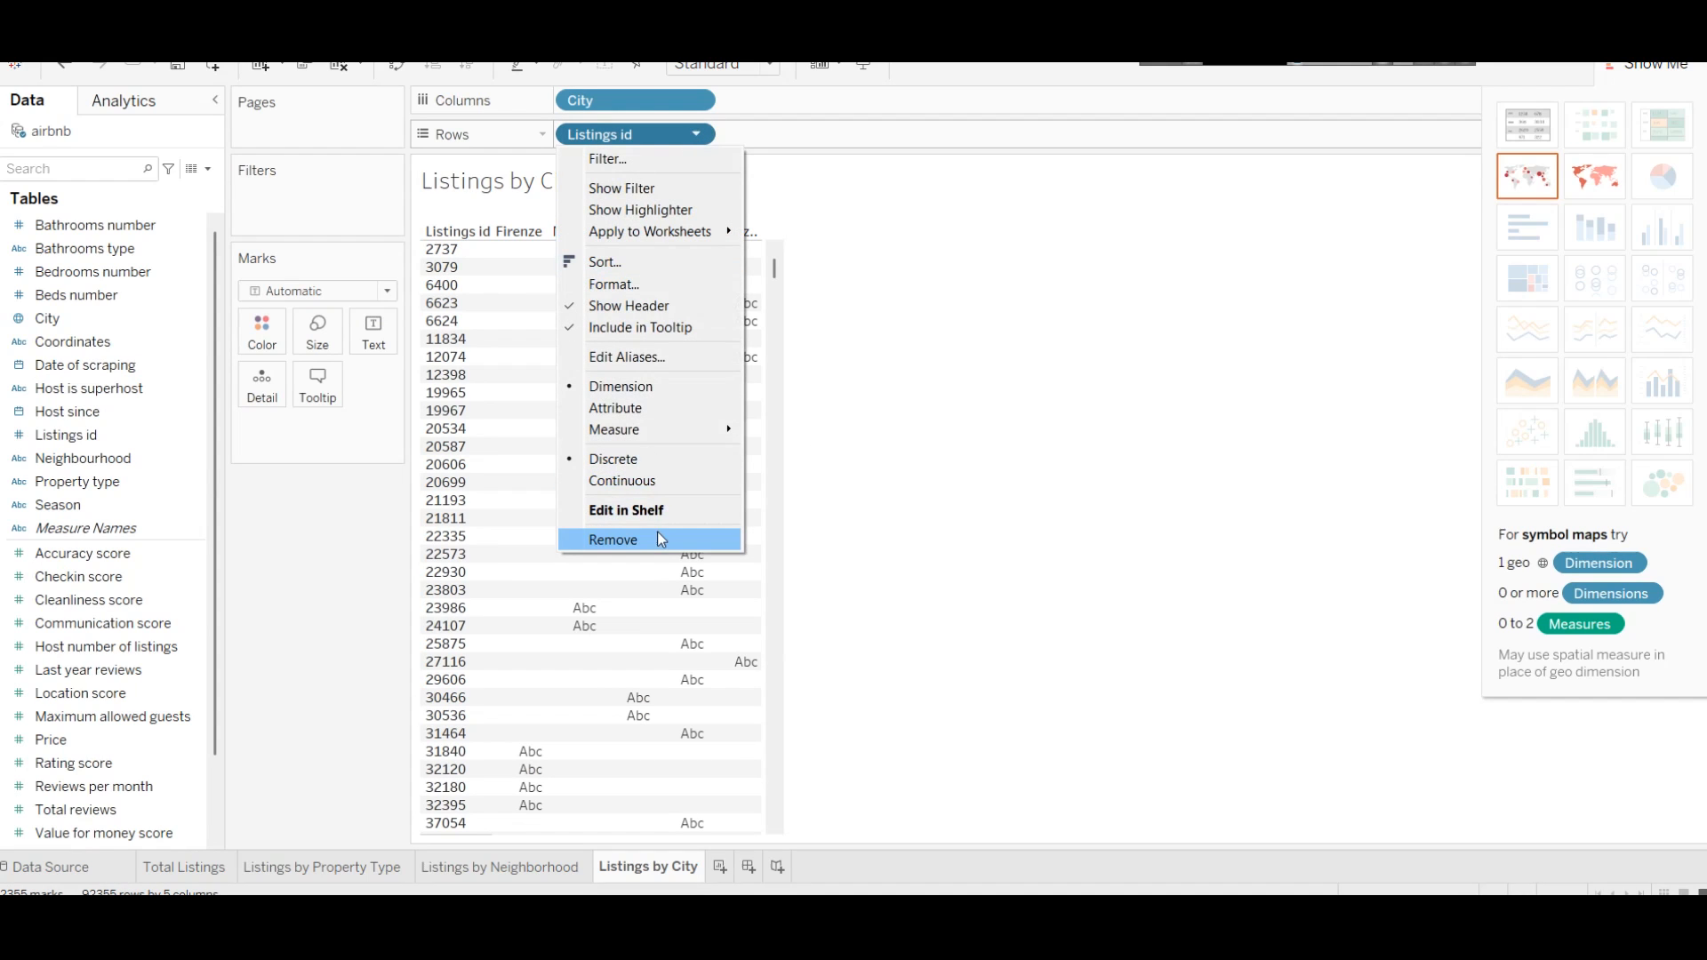
mouse_move(665, 425)
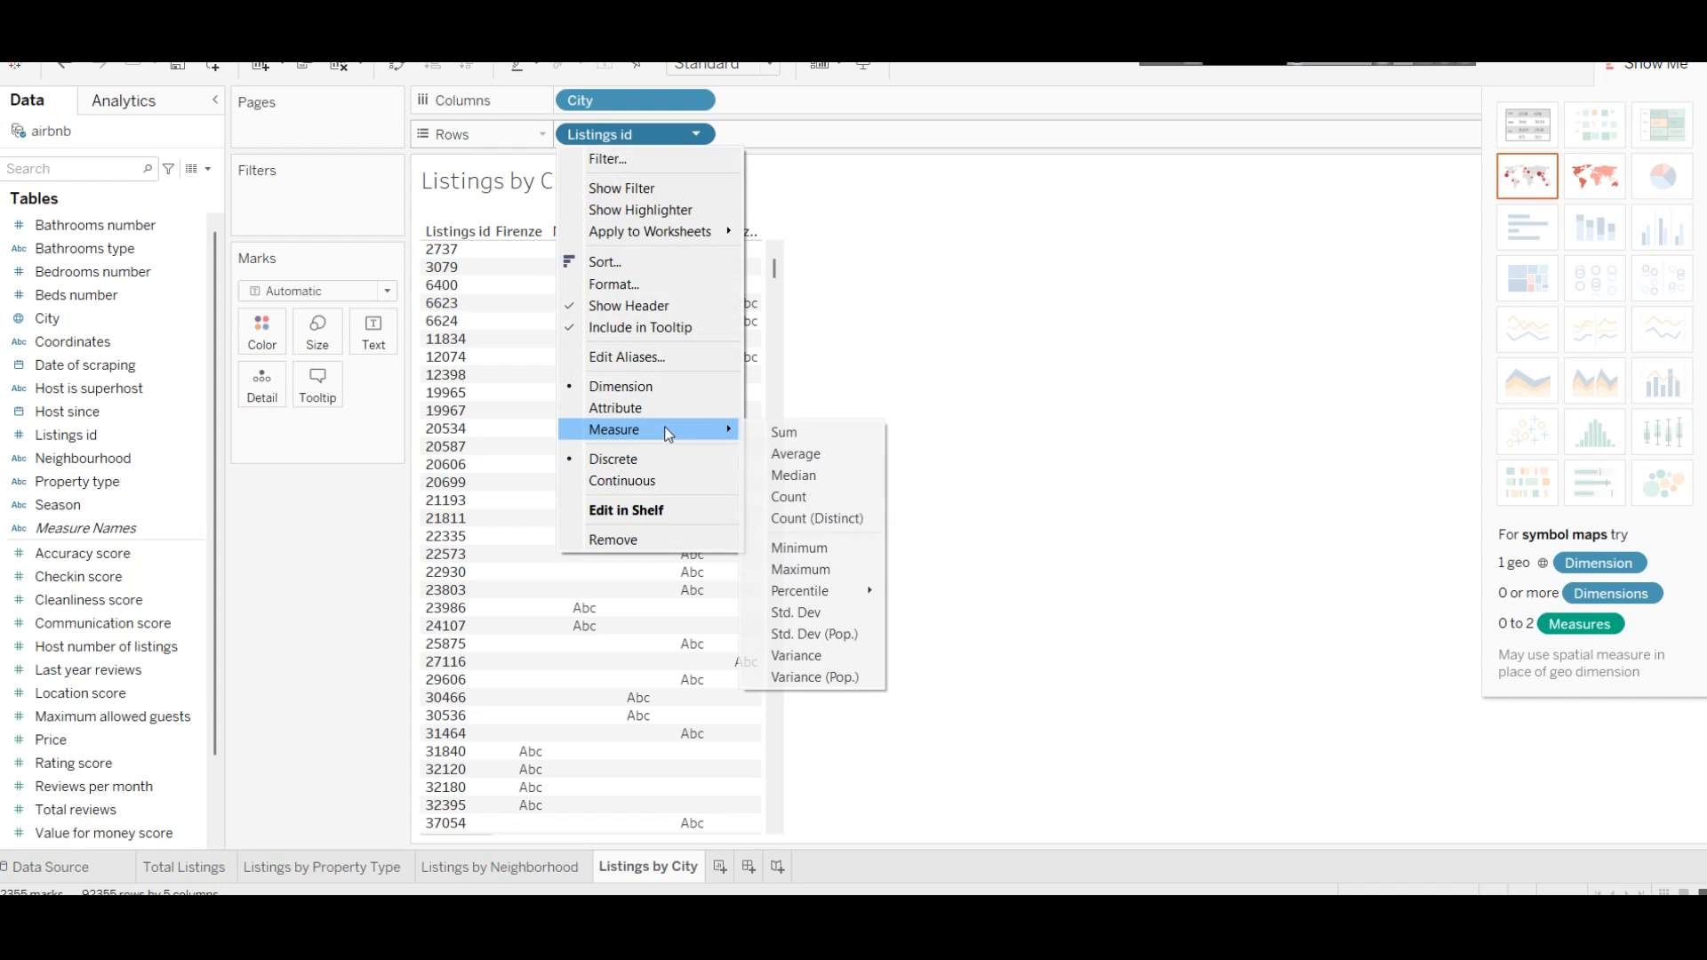
left_click(830, 516)
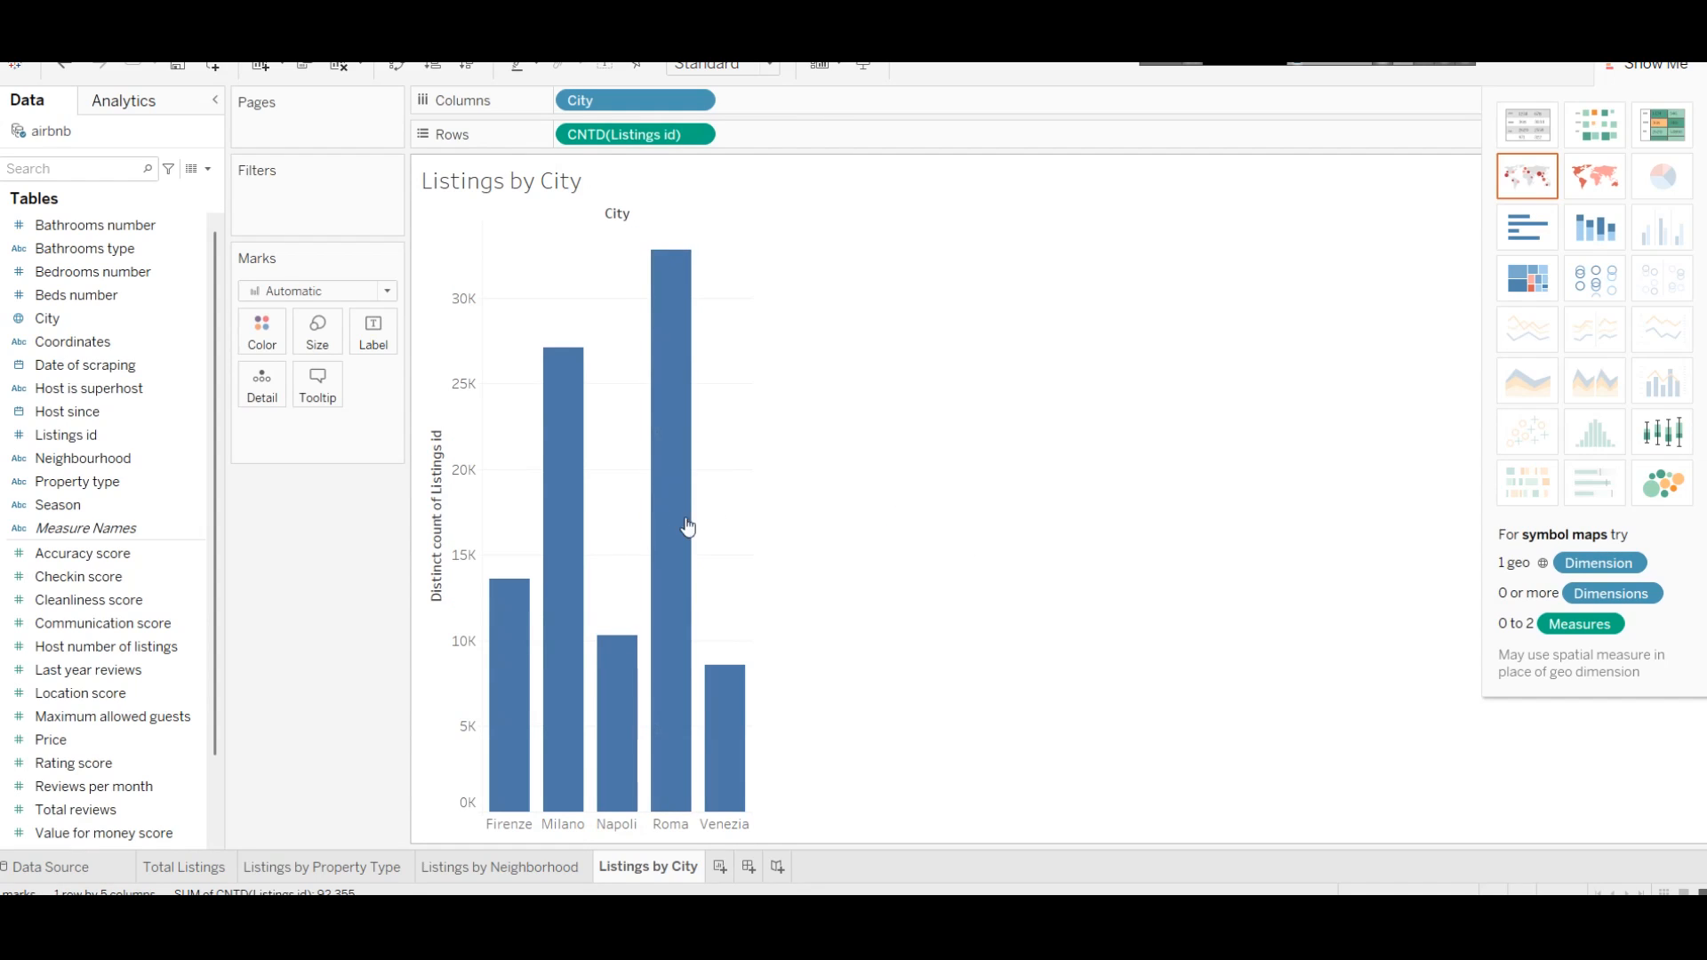
left_click(1527, 175)
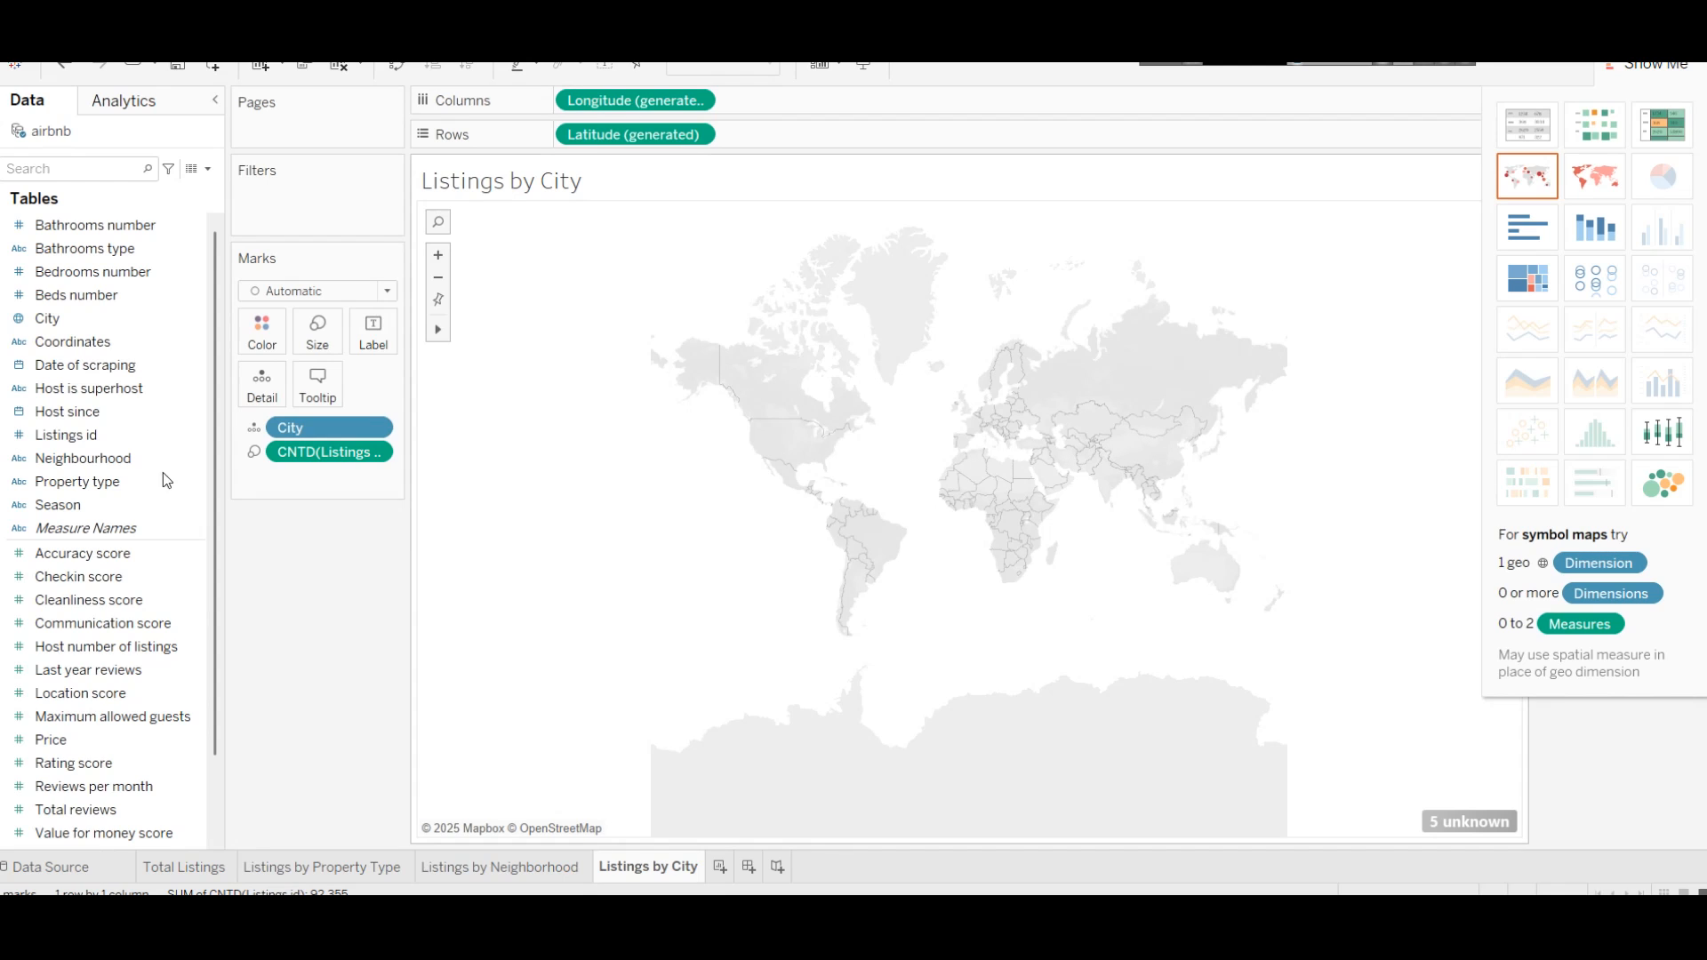
left_click(83, 864)
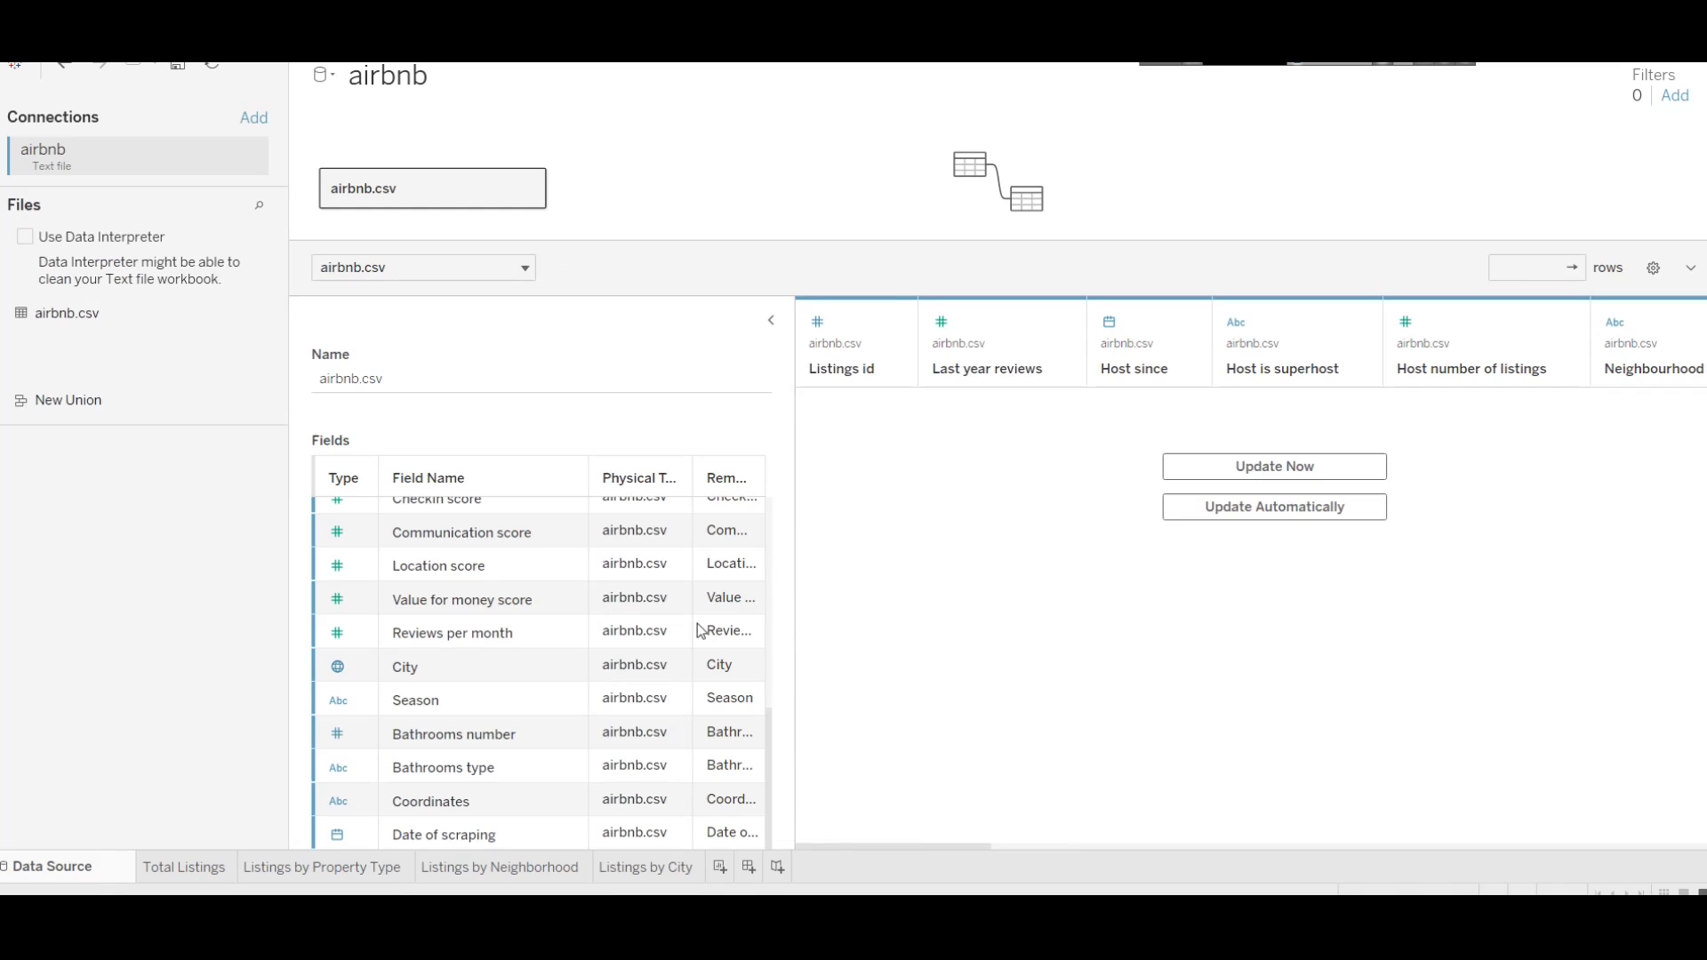
Step: Load the airbnb.csv data preview and inspect the City column's values and options
left_click(1215, 466)
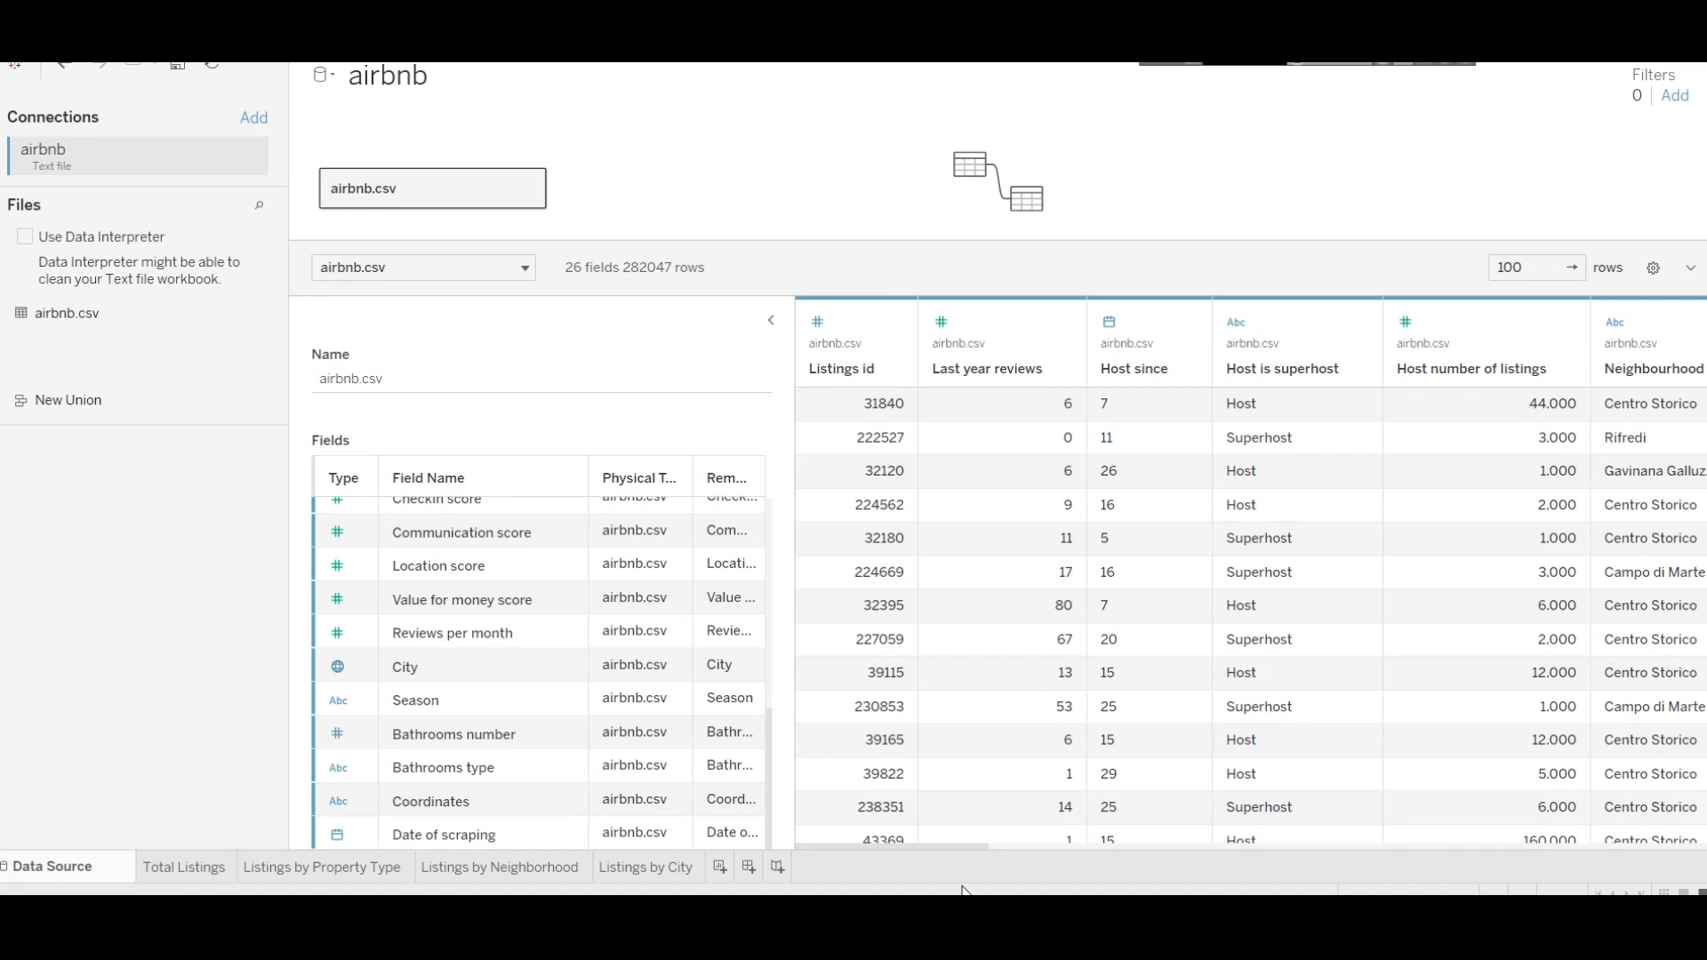
left_click_drag(942, 847, 887, 847)
left_click(407, 681)
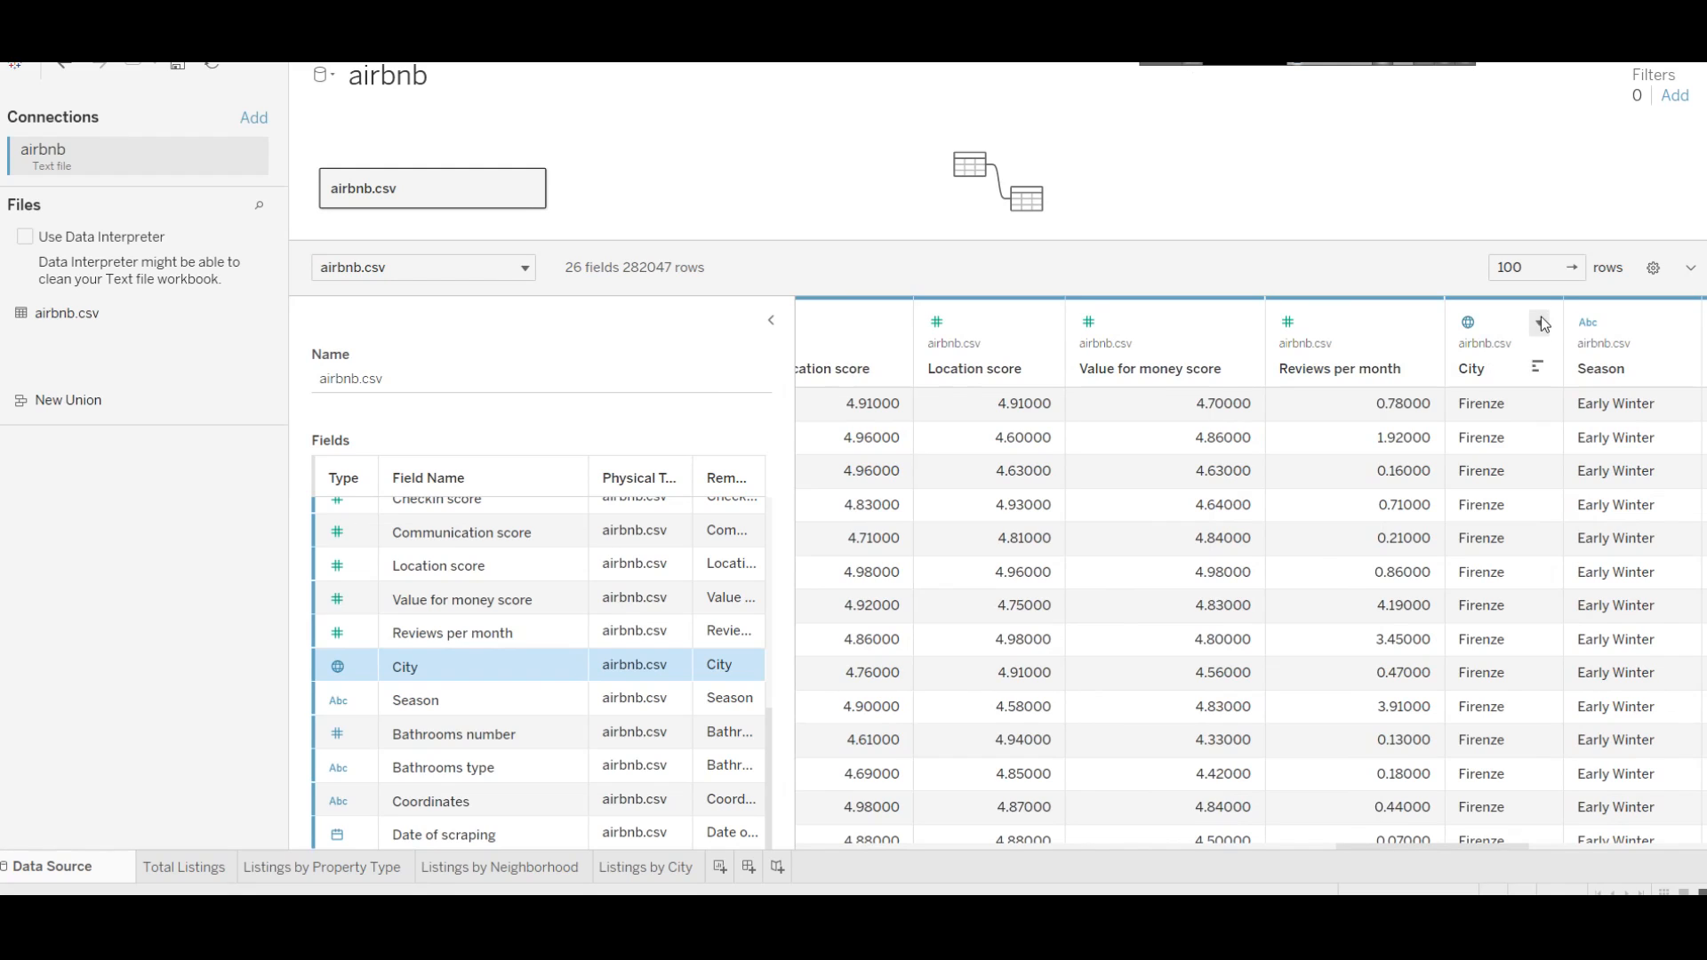
left_click(1541, 324)
key("Escape")
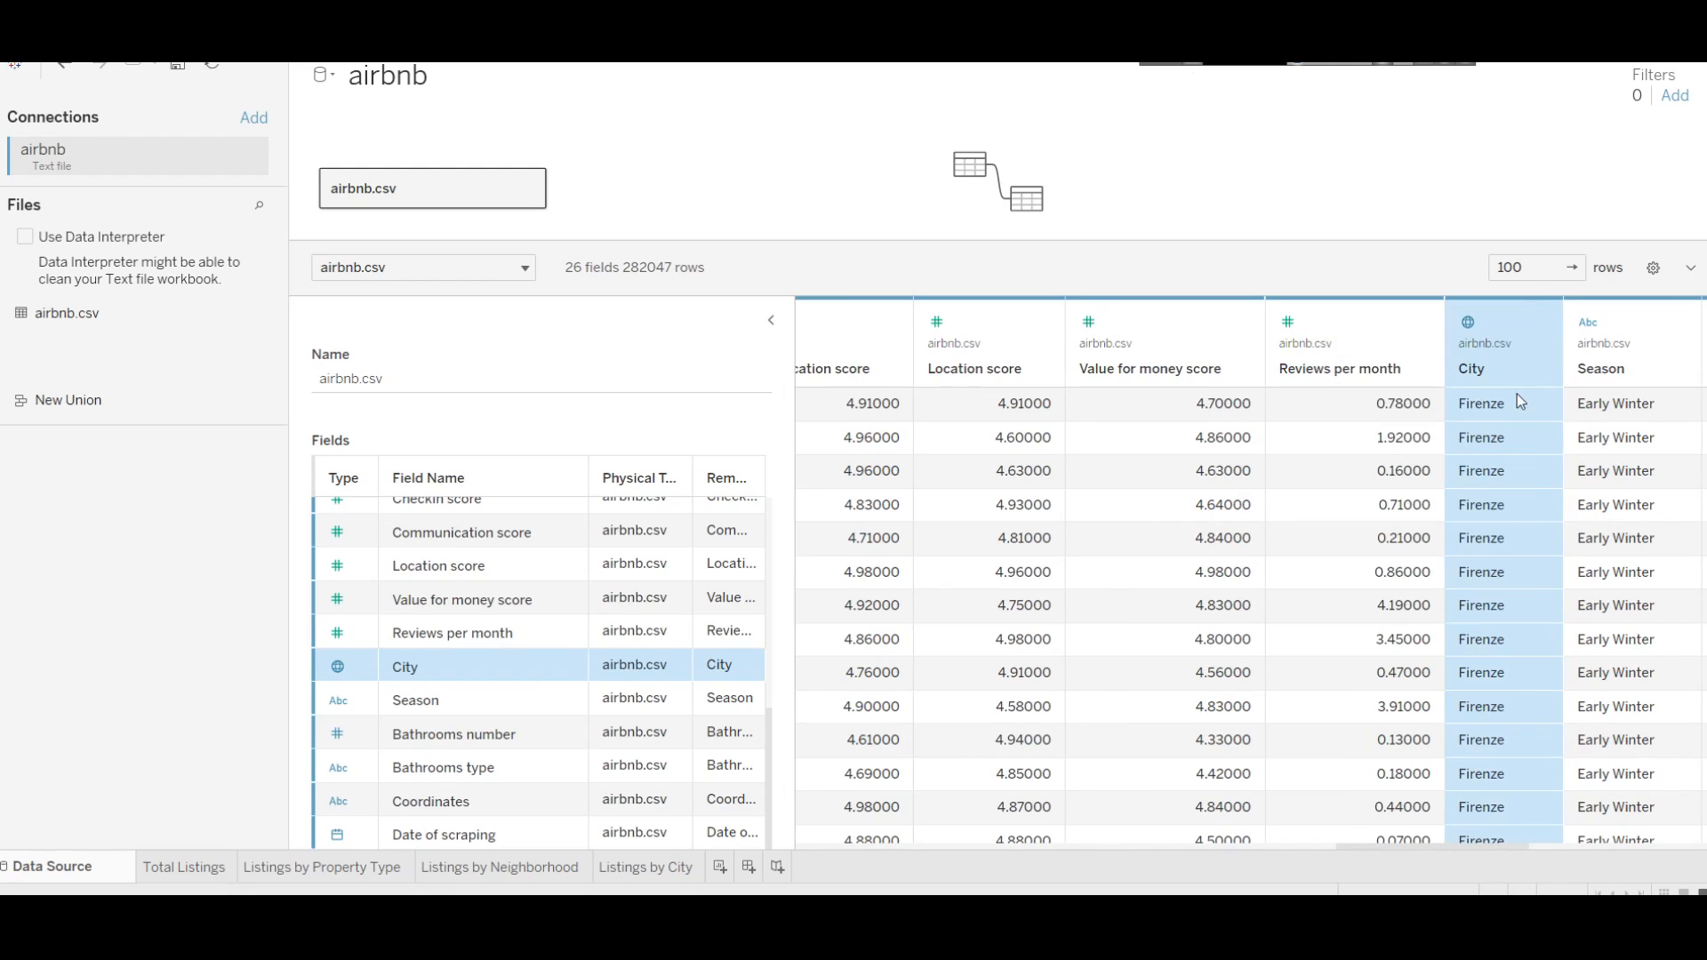
scroll(1497, 633, "down", 8)
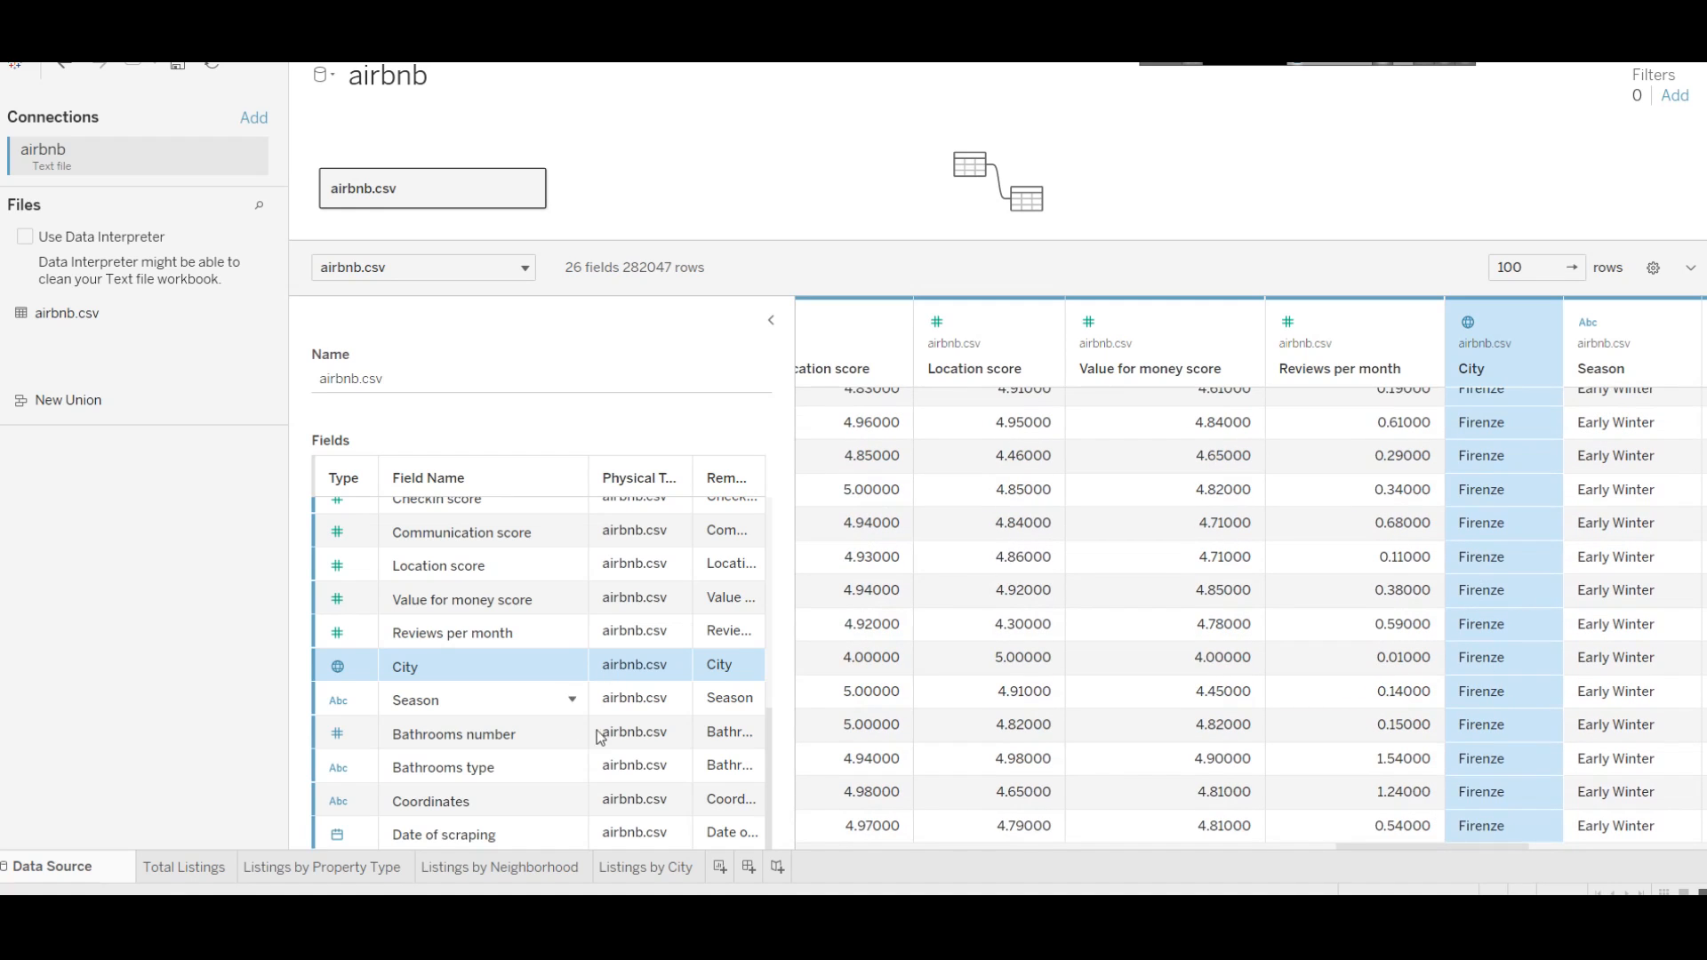
Step: Fix the City locations' country to Italy so all five cities are placed
left_click(657, 869)
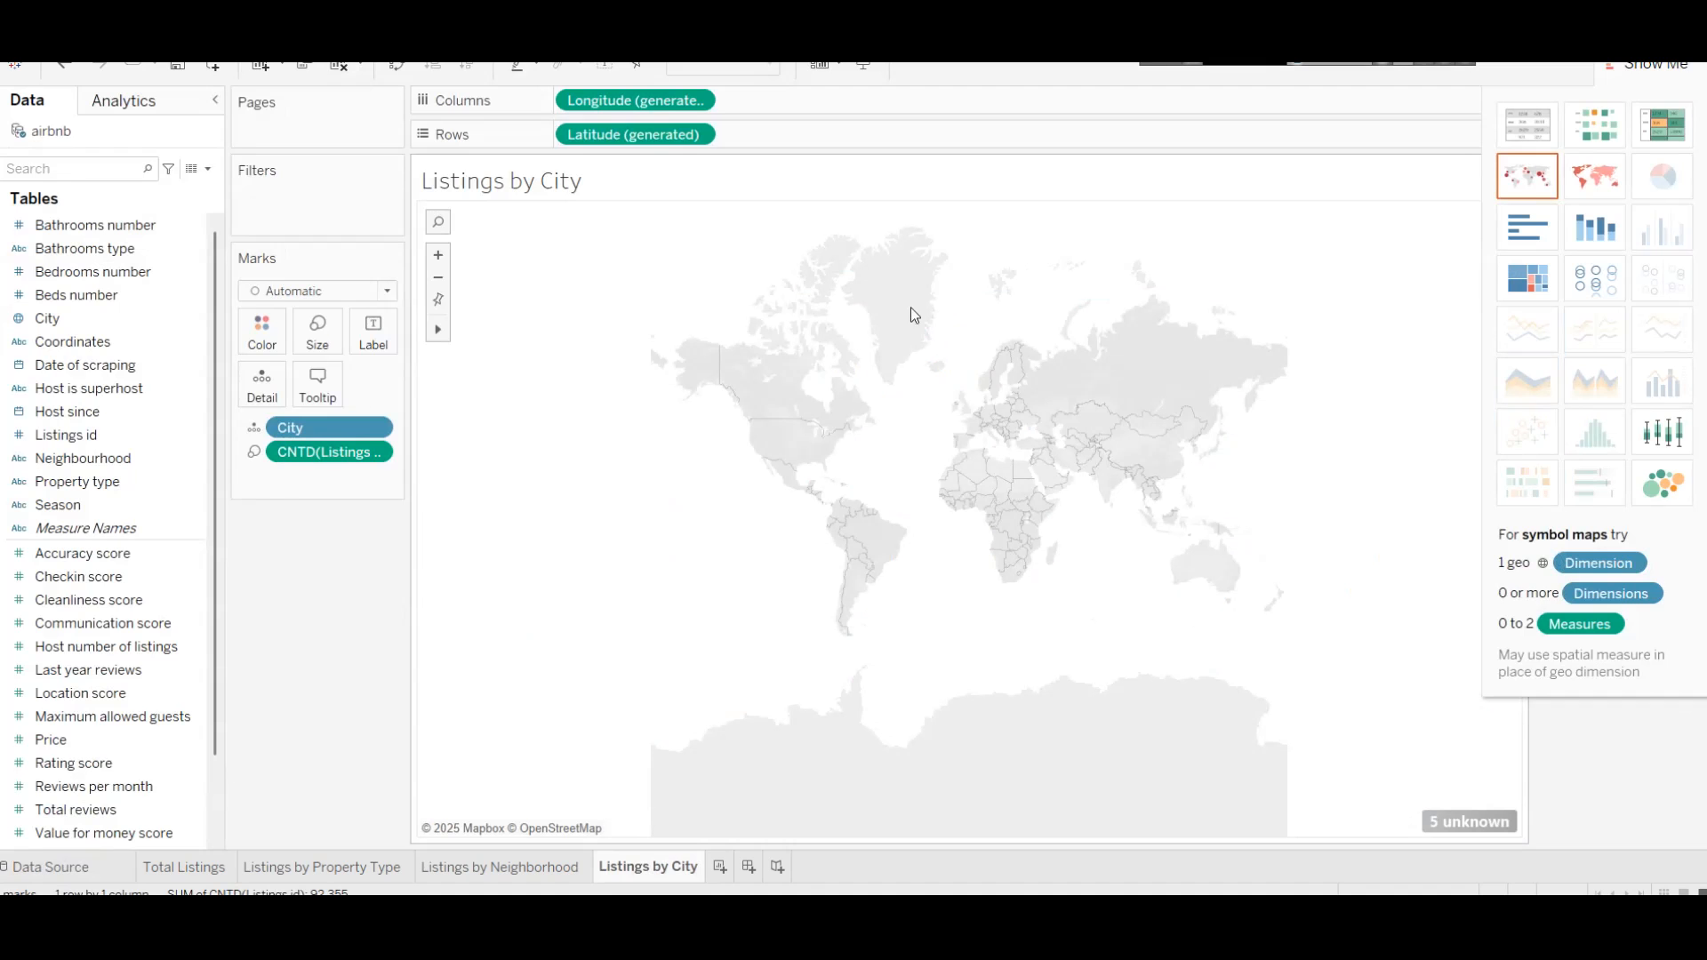
left_click(1469, 821)
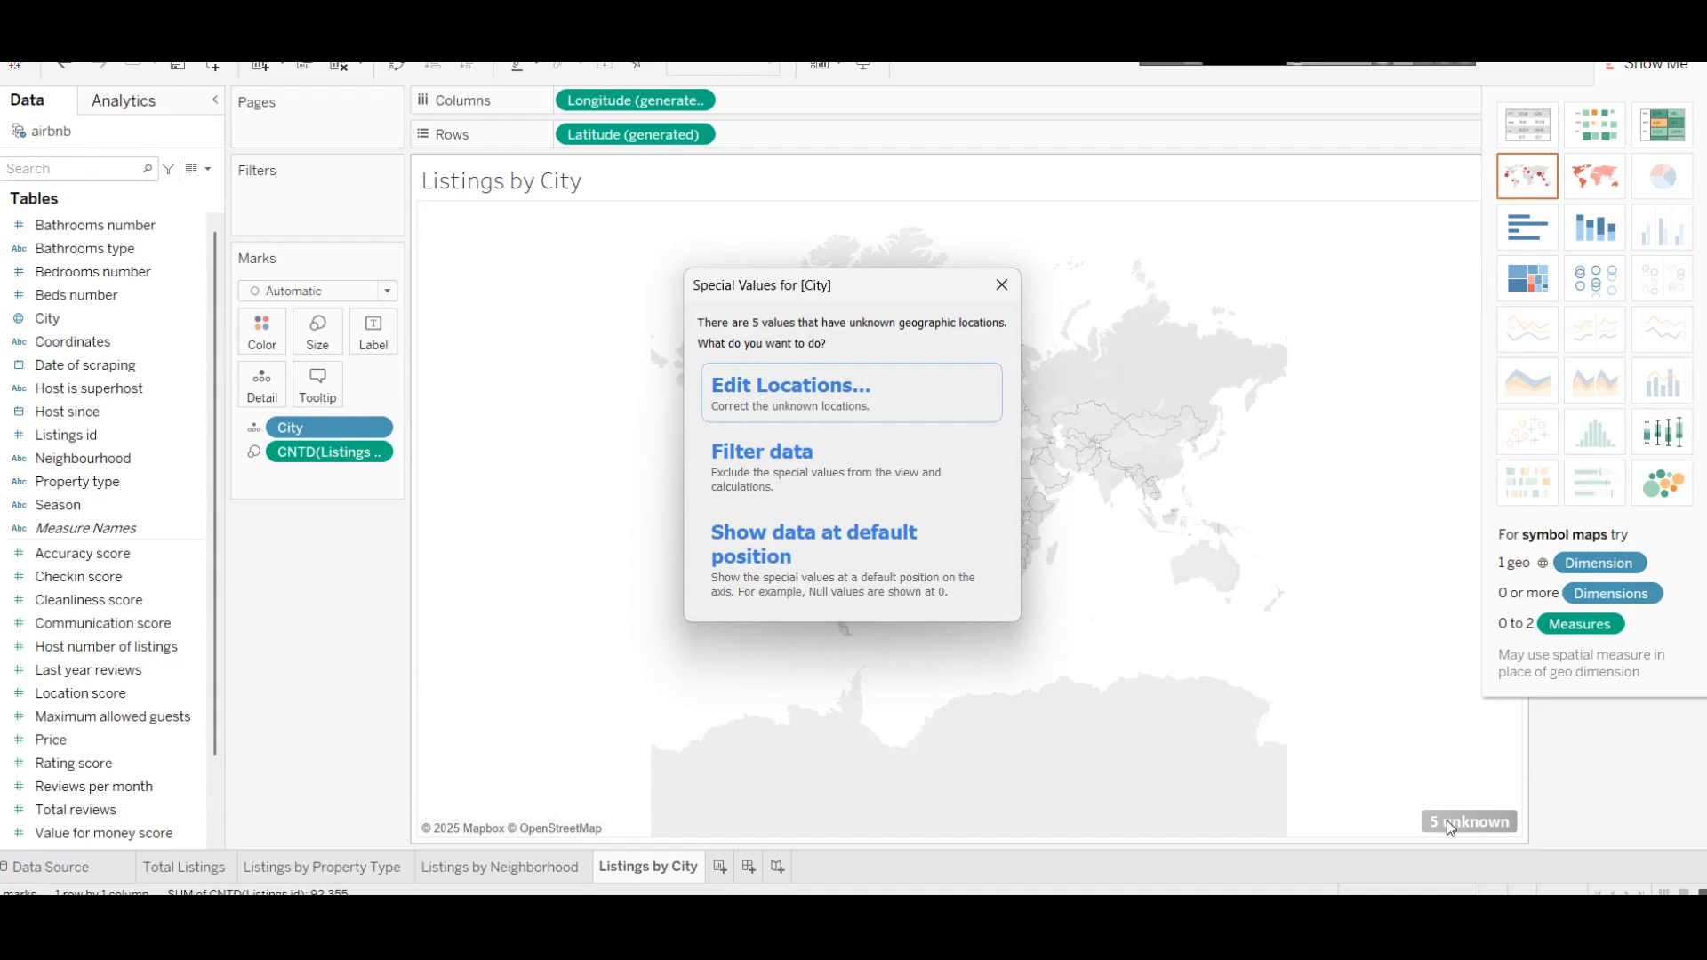
left_click(860, 409)
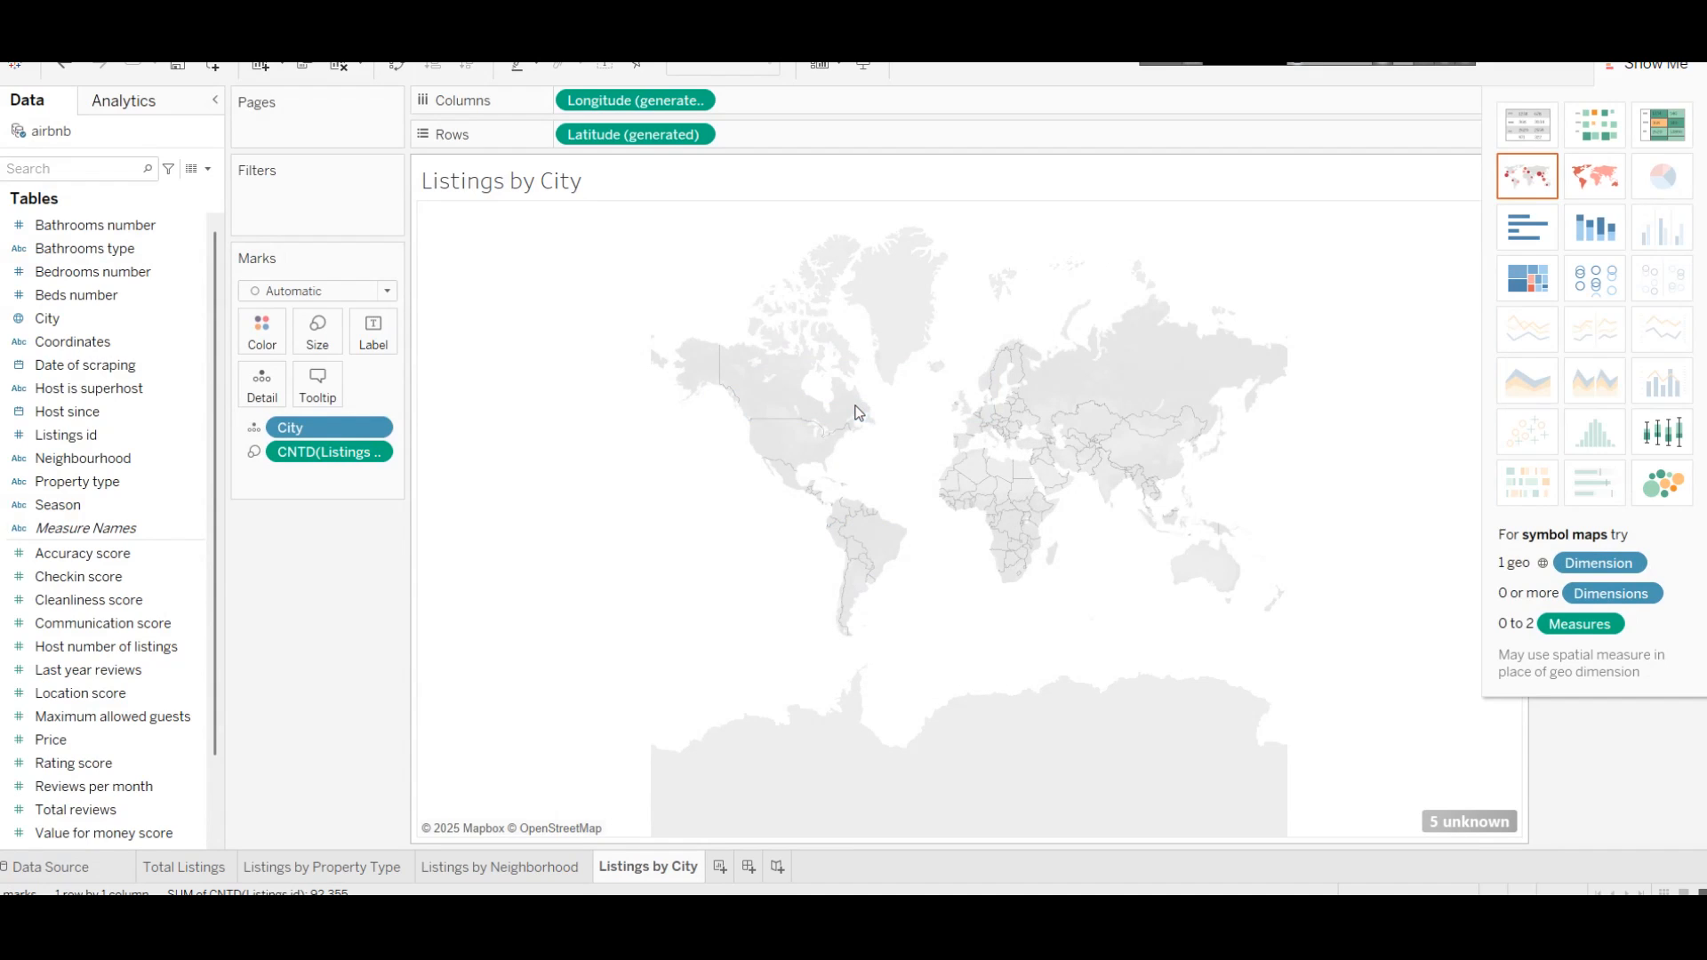
left_click(737, 268)
left_click(823, 329)
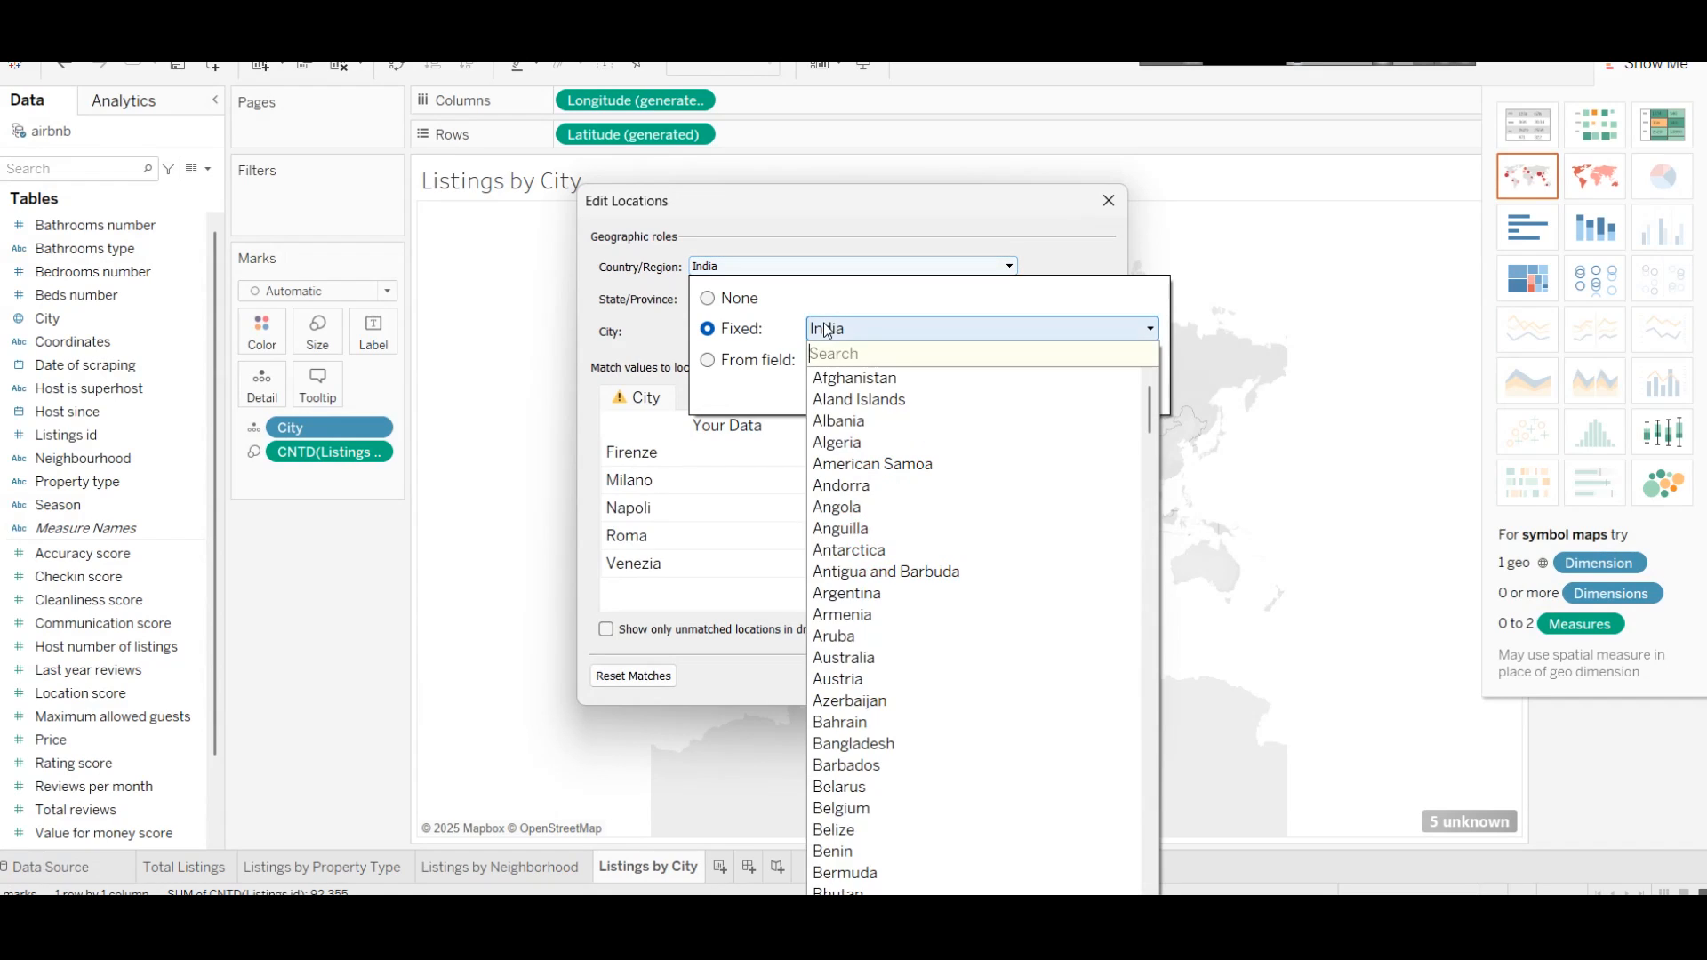
type("ita")
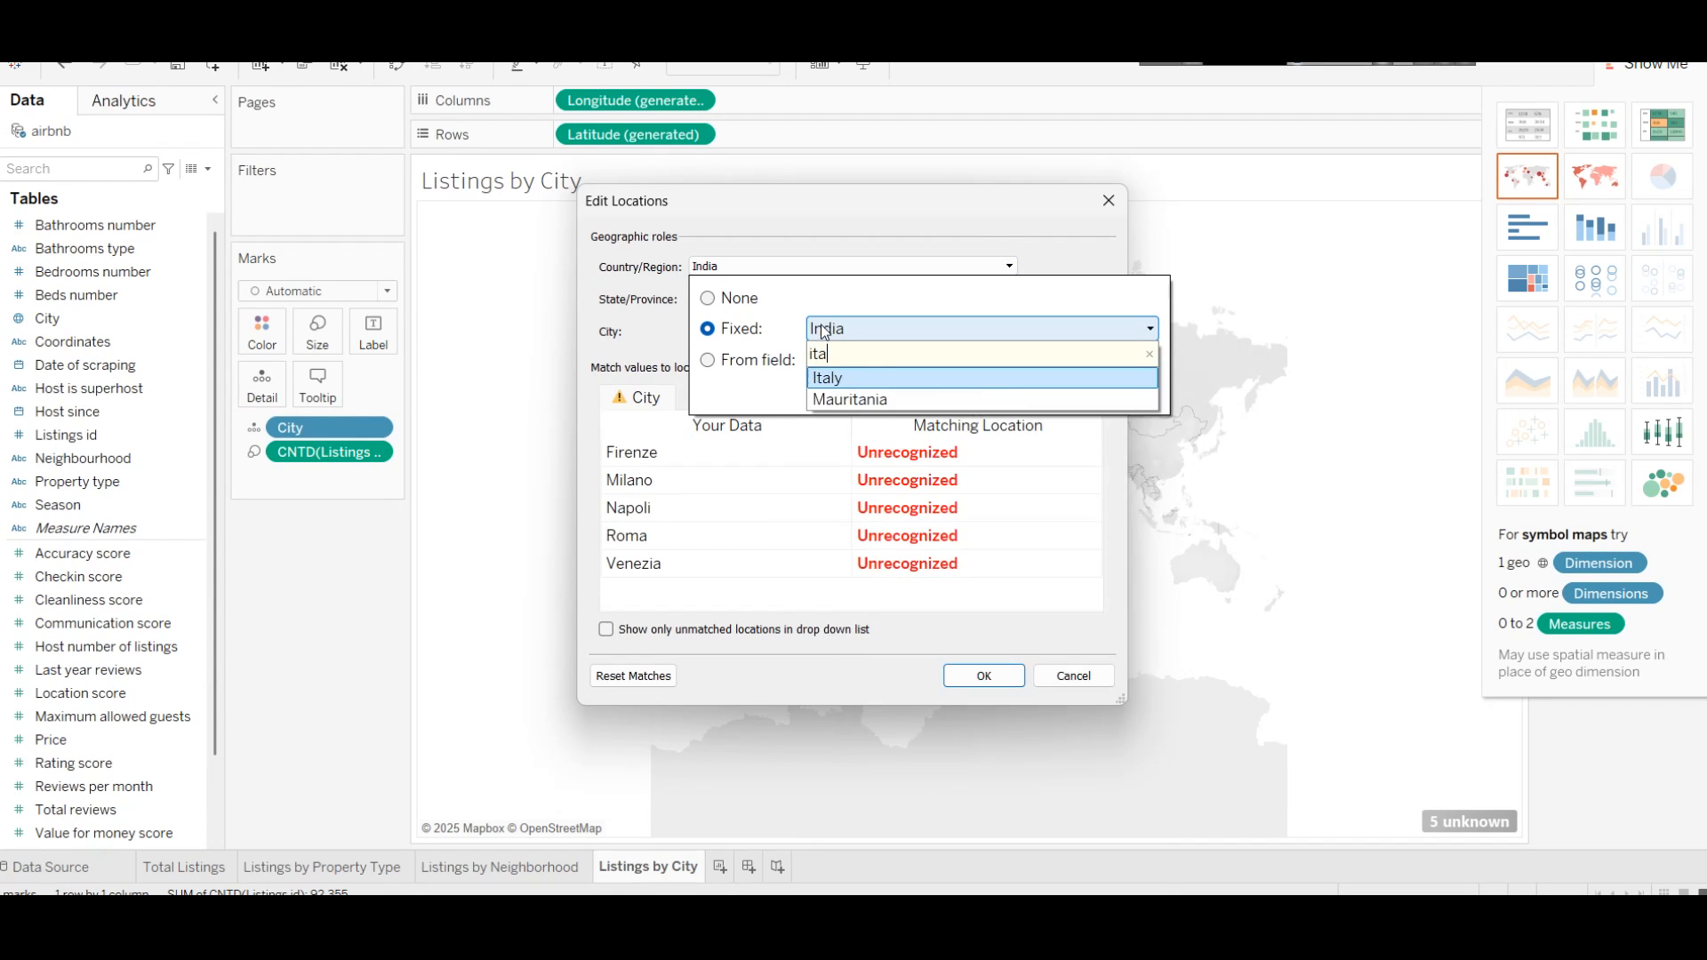
left_click(877, 381)
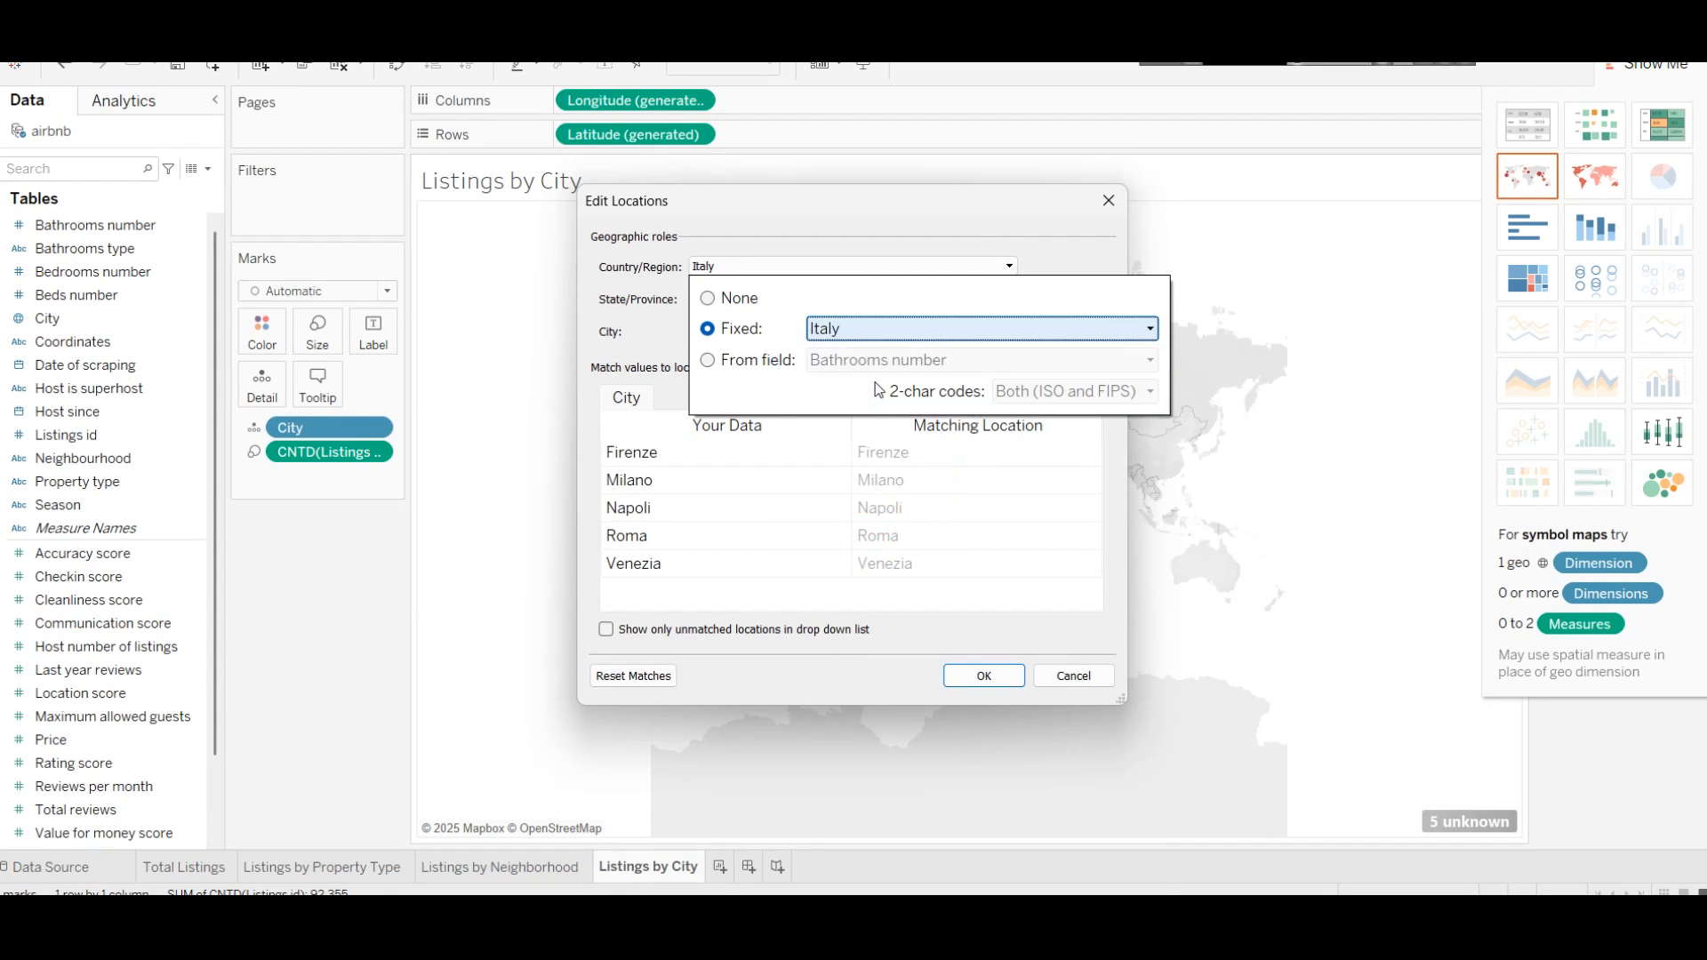
left_click(972, 674)
left_click(972, 675)
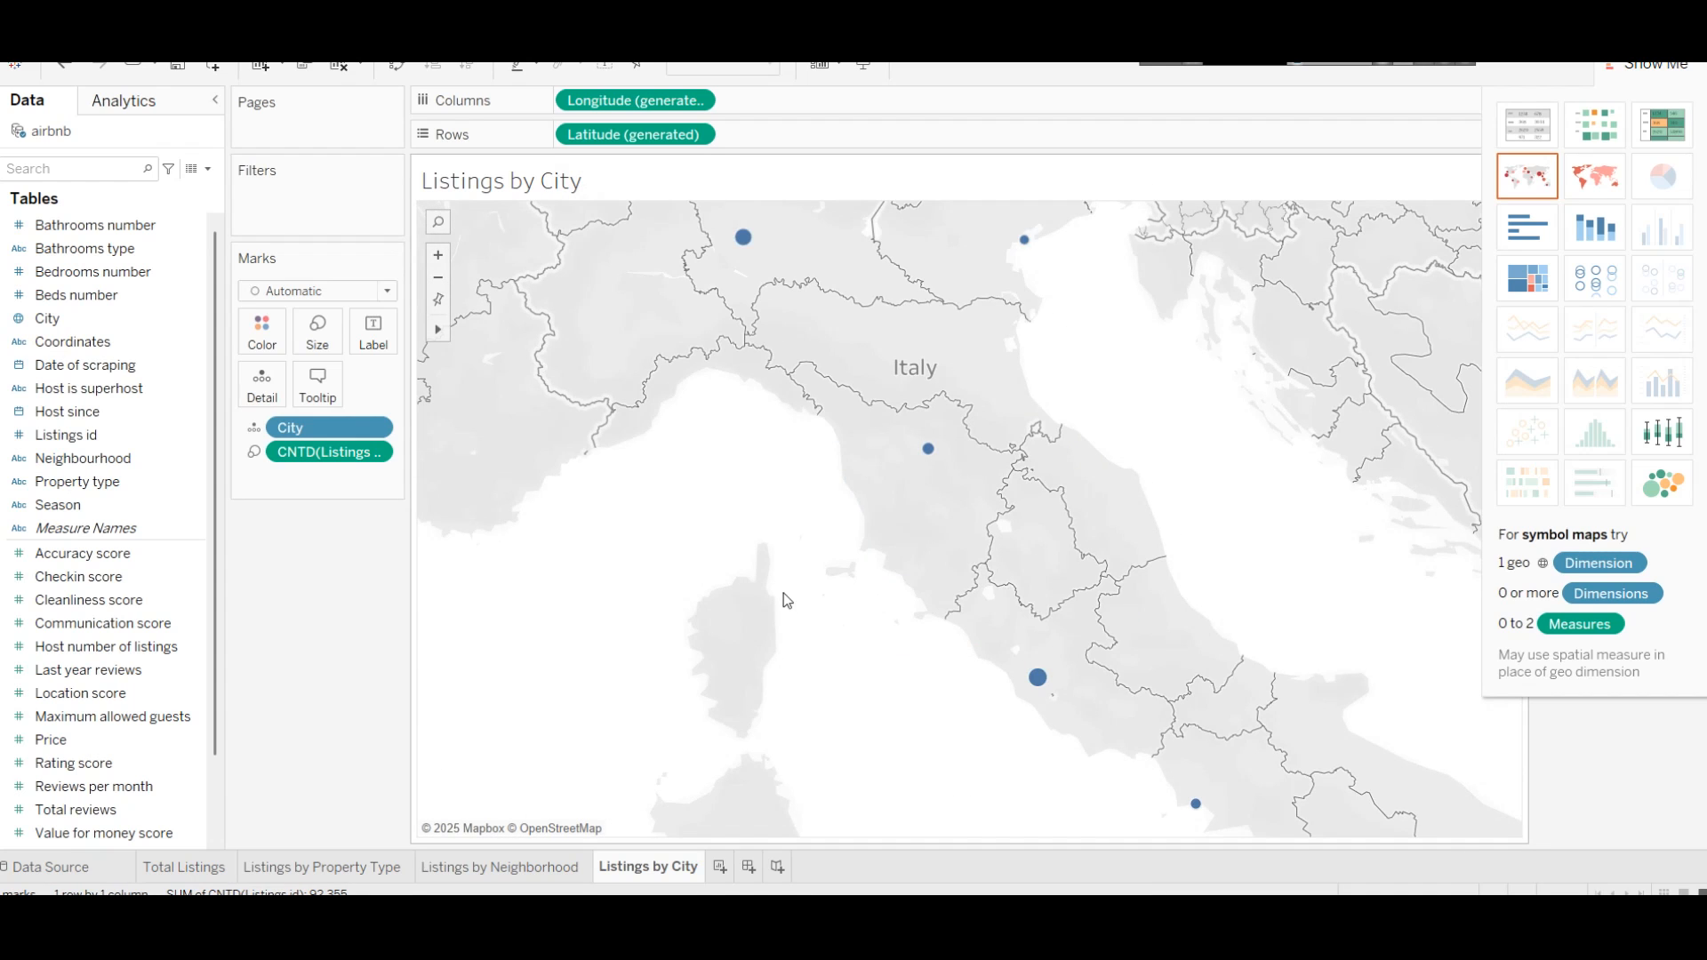
scroll(782, 596, "down", 2)
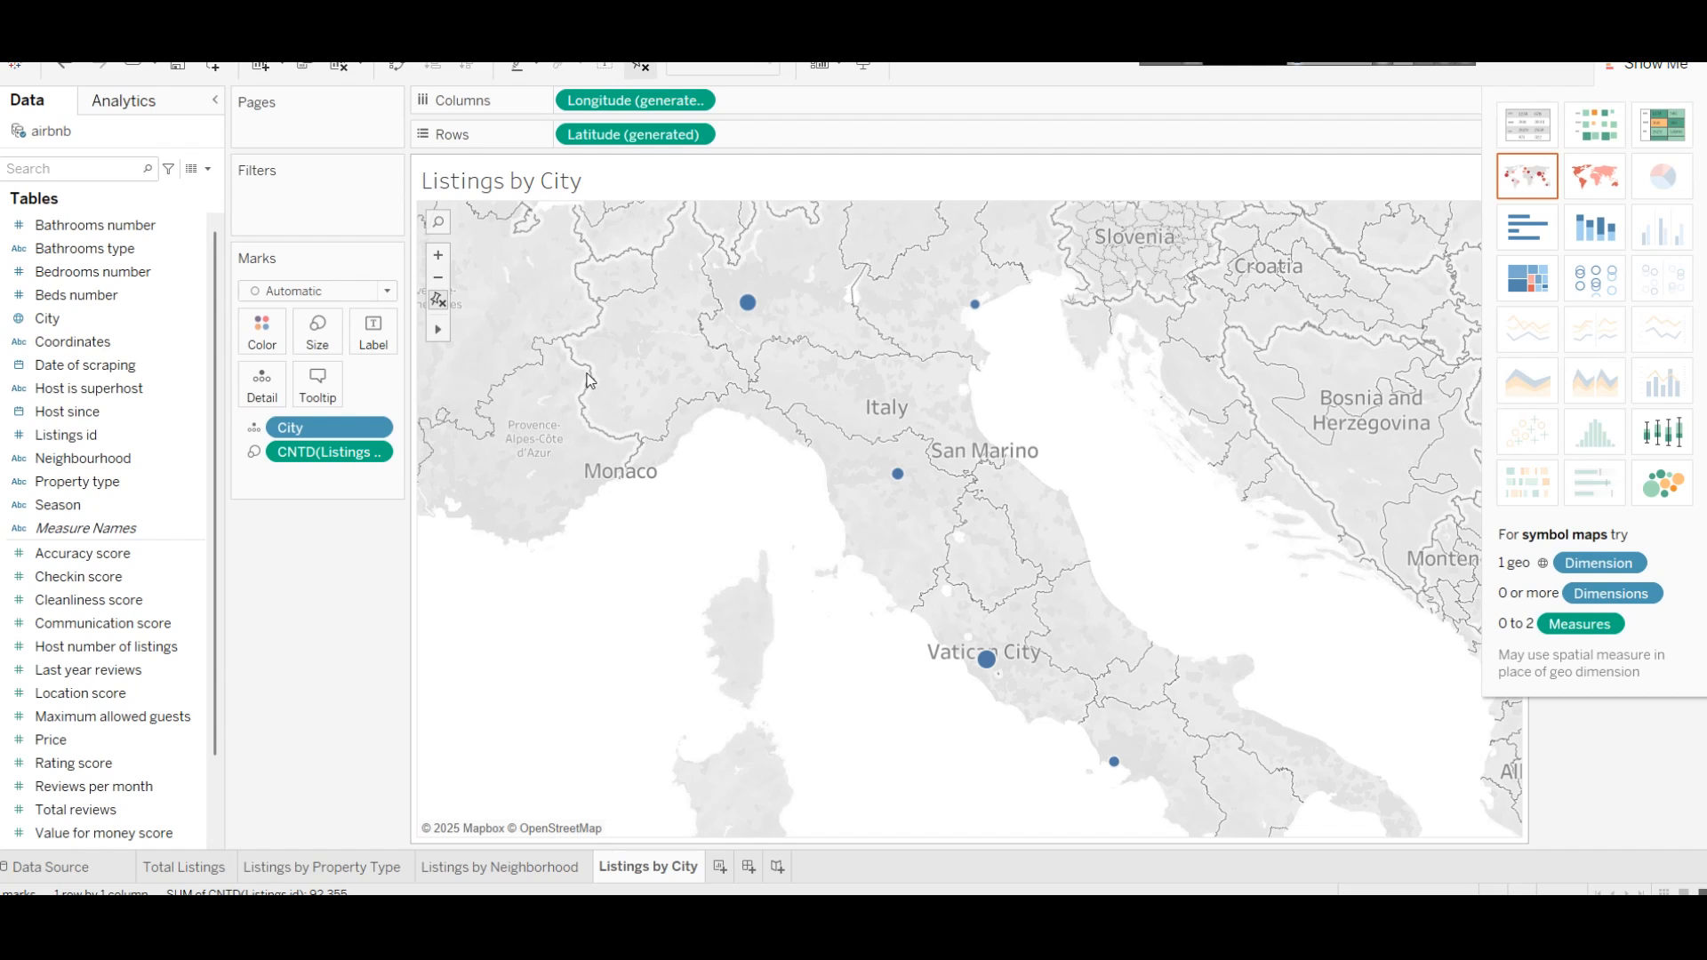
Step: Label each city mark with its distinct listing count and city name
mouse_move(747, 307)
left_click_drag(331, 462, 365, 340)
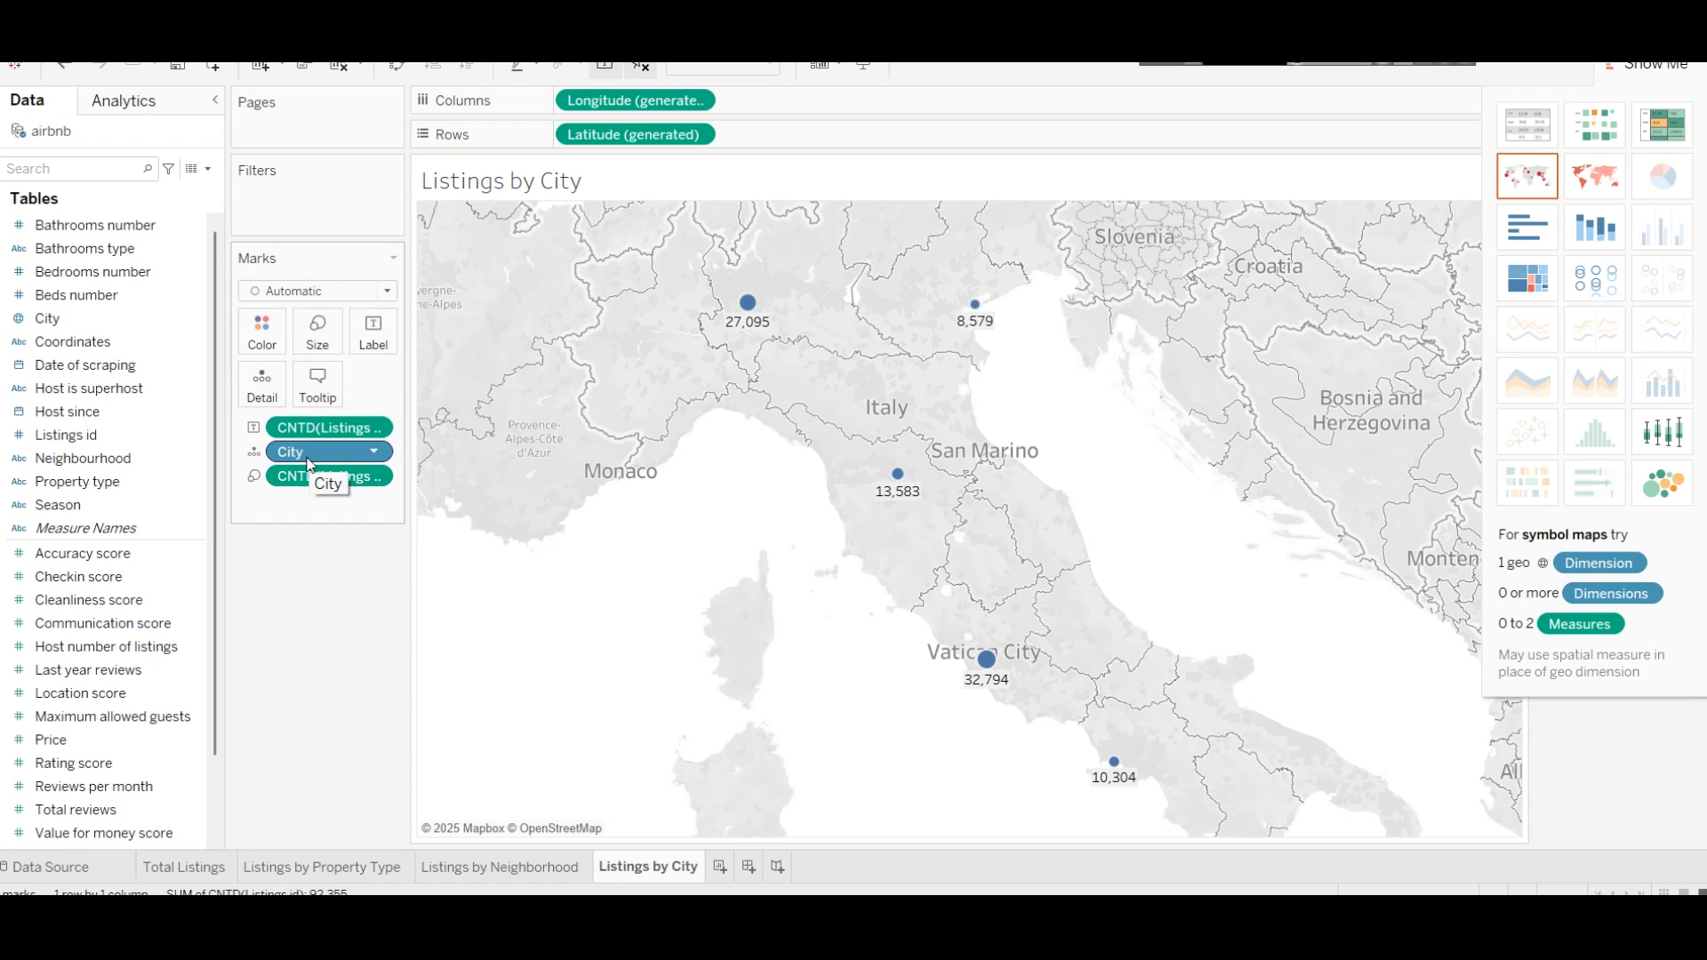
left_click_drag(310, 462, 373, 343)
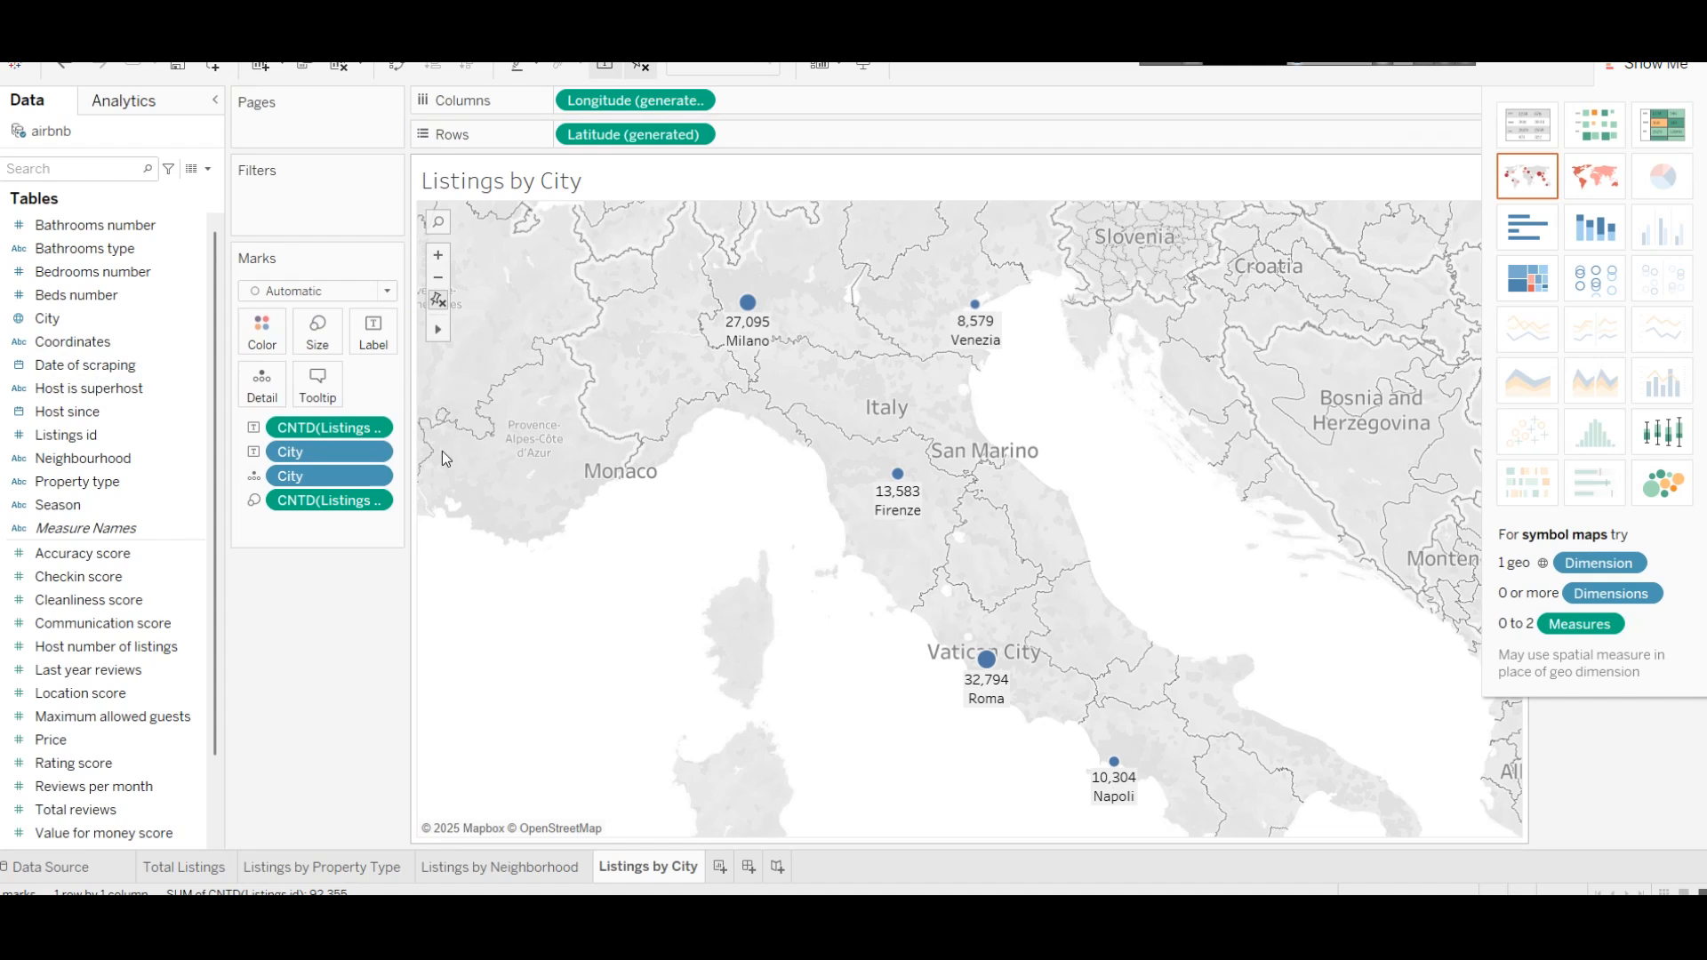
Step: Format the worksheet font as teal, bold, size 12
right_click(745, 322)
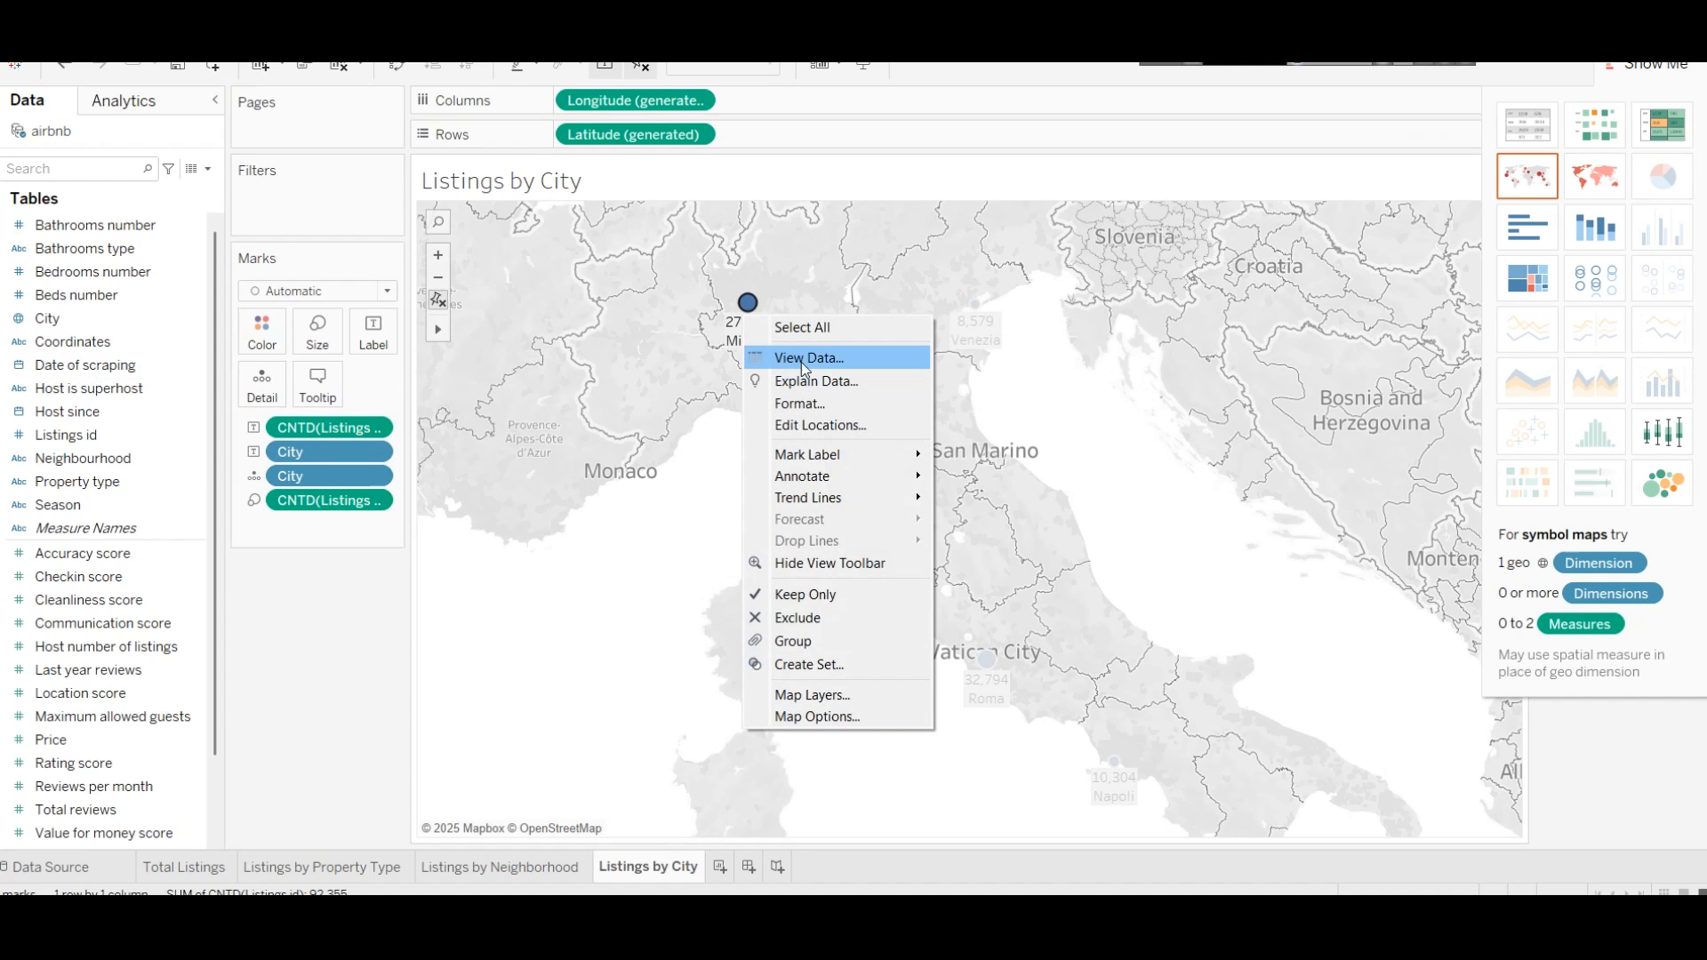
left_click(813, 409)
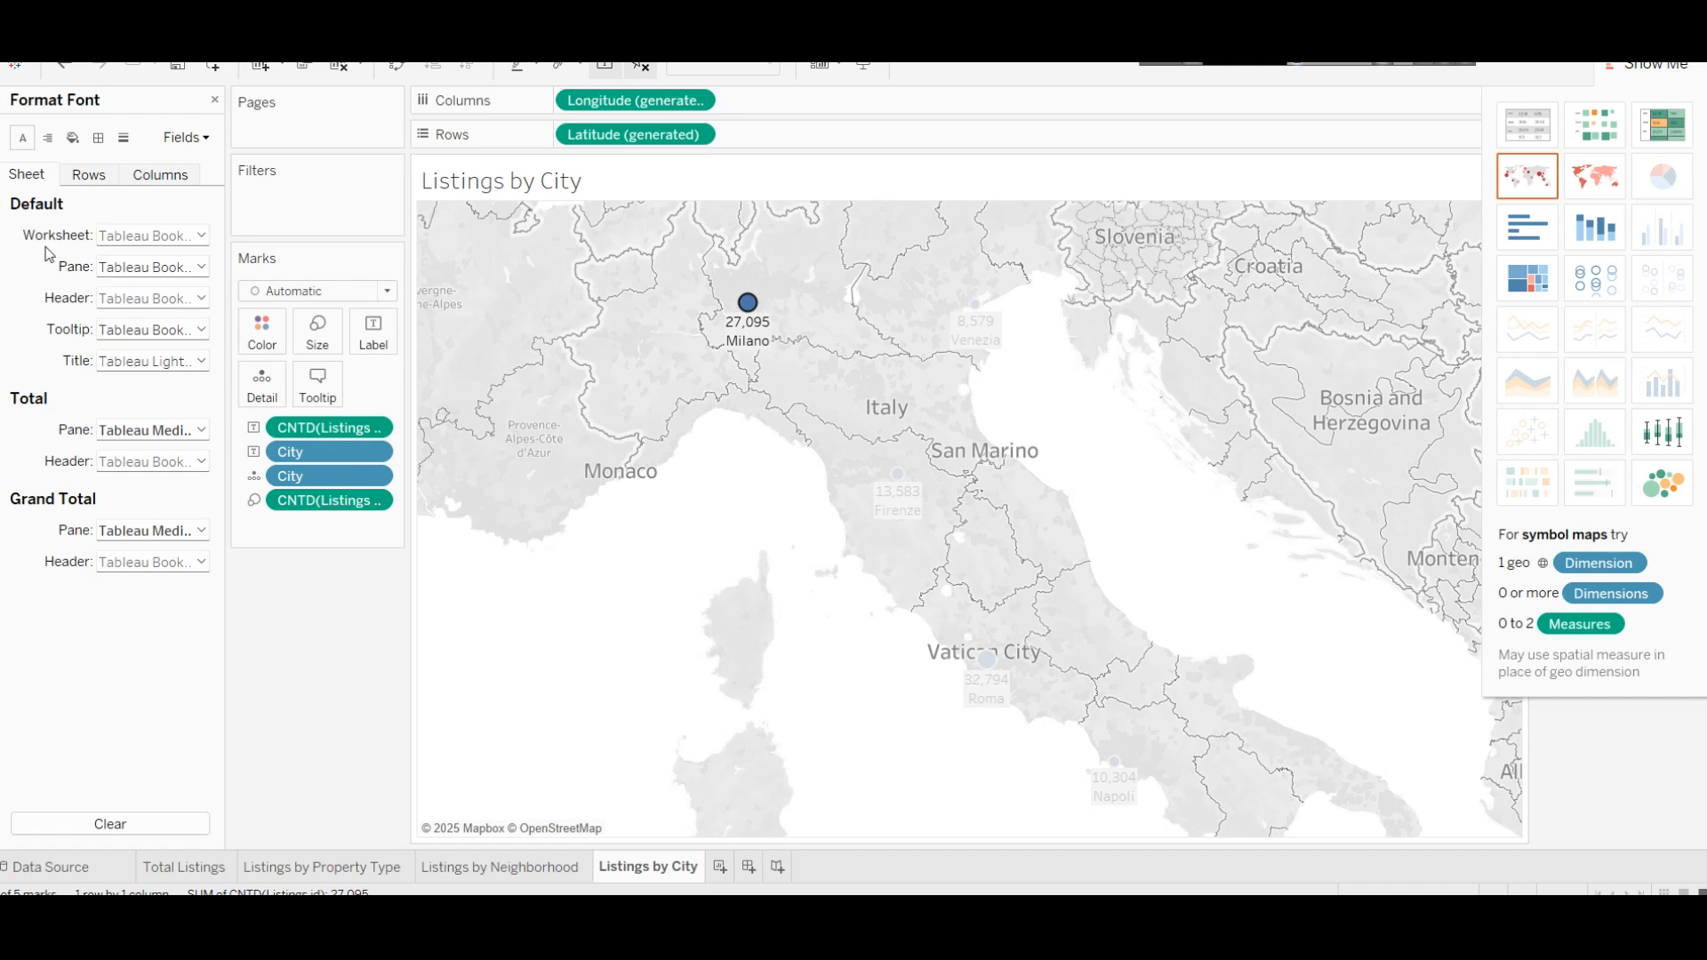
left_click(203, 235)
left_click(214, 320)
left_click(168, 303)
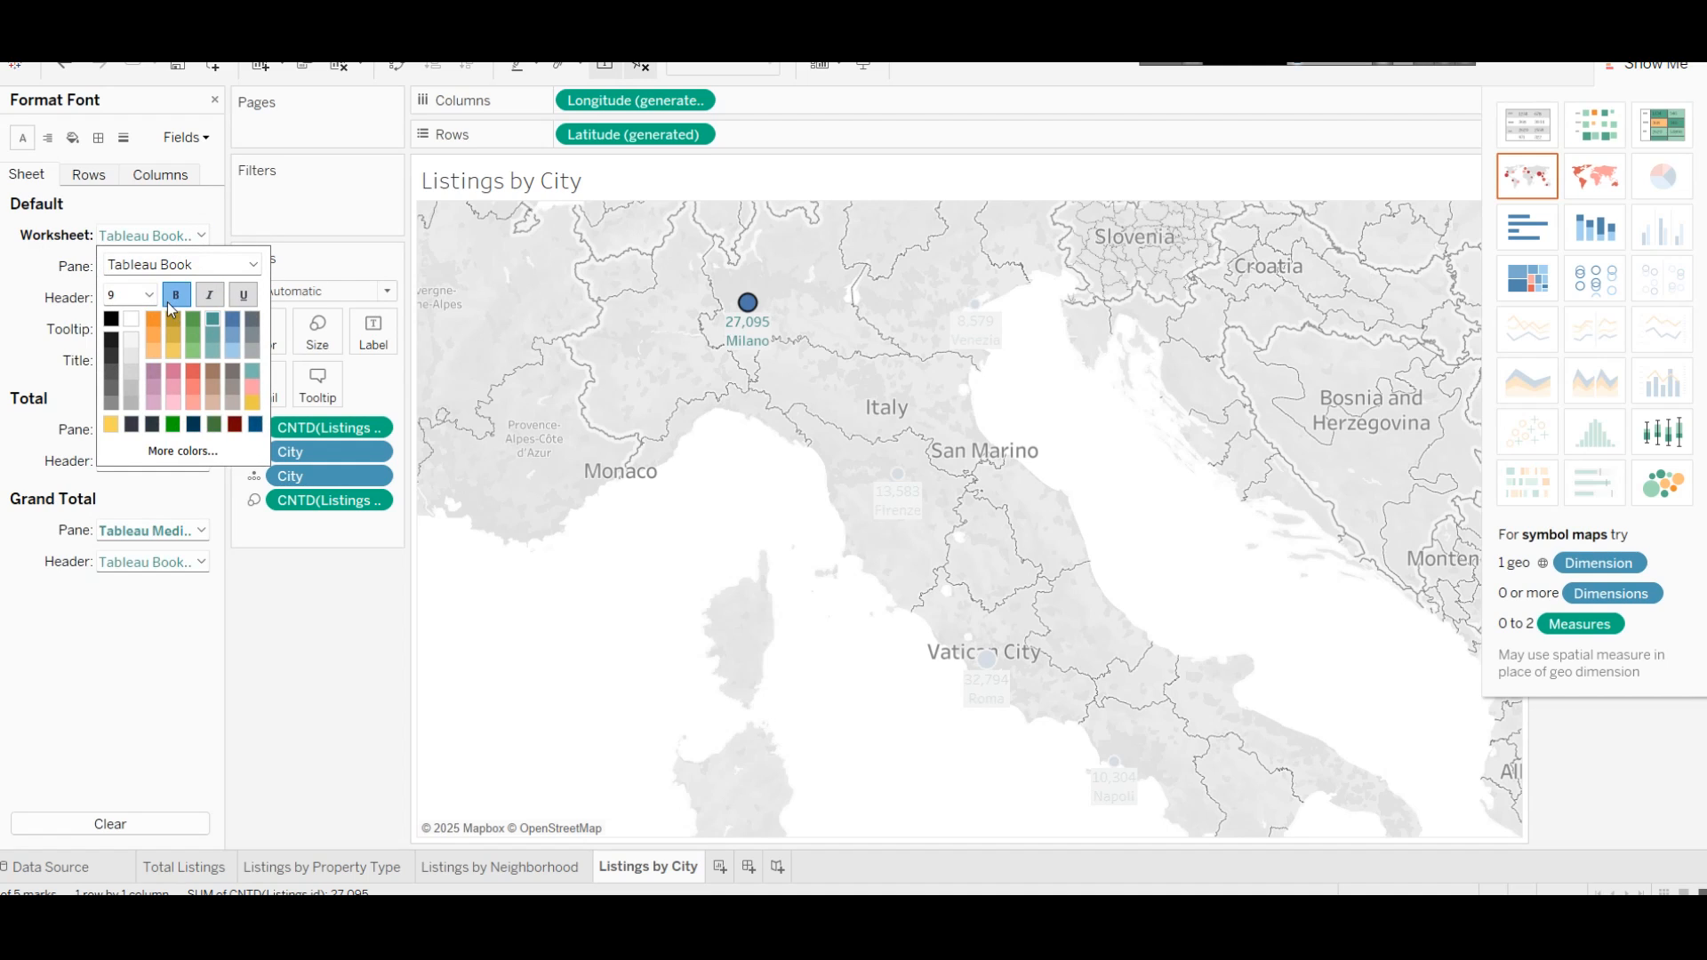
left_click(155, 301)
left_click(132, 372)
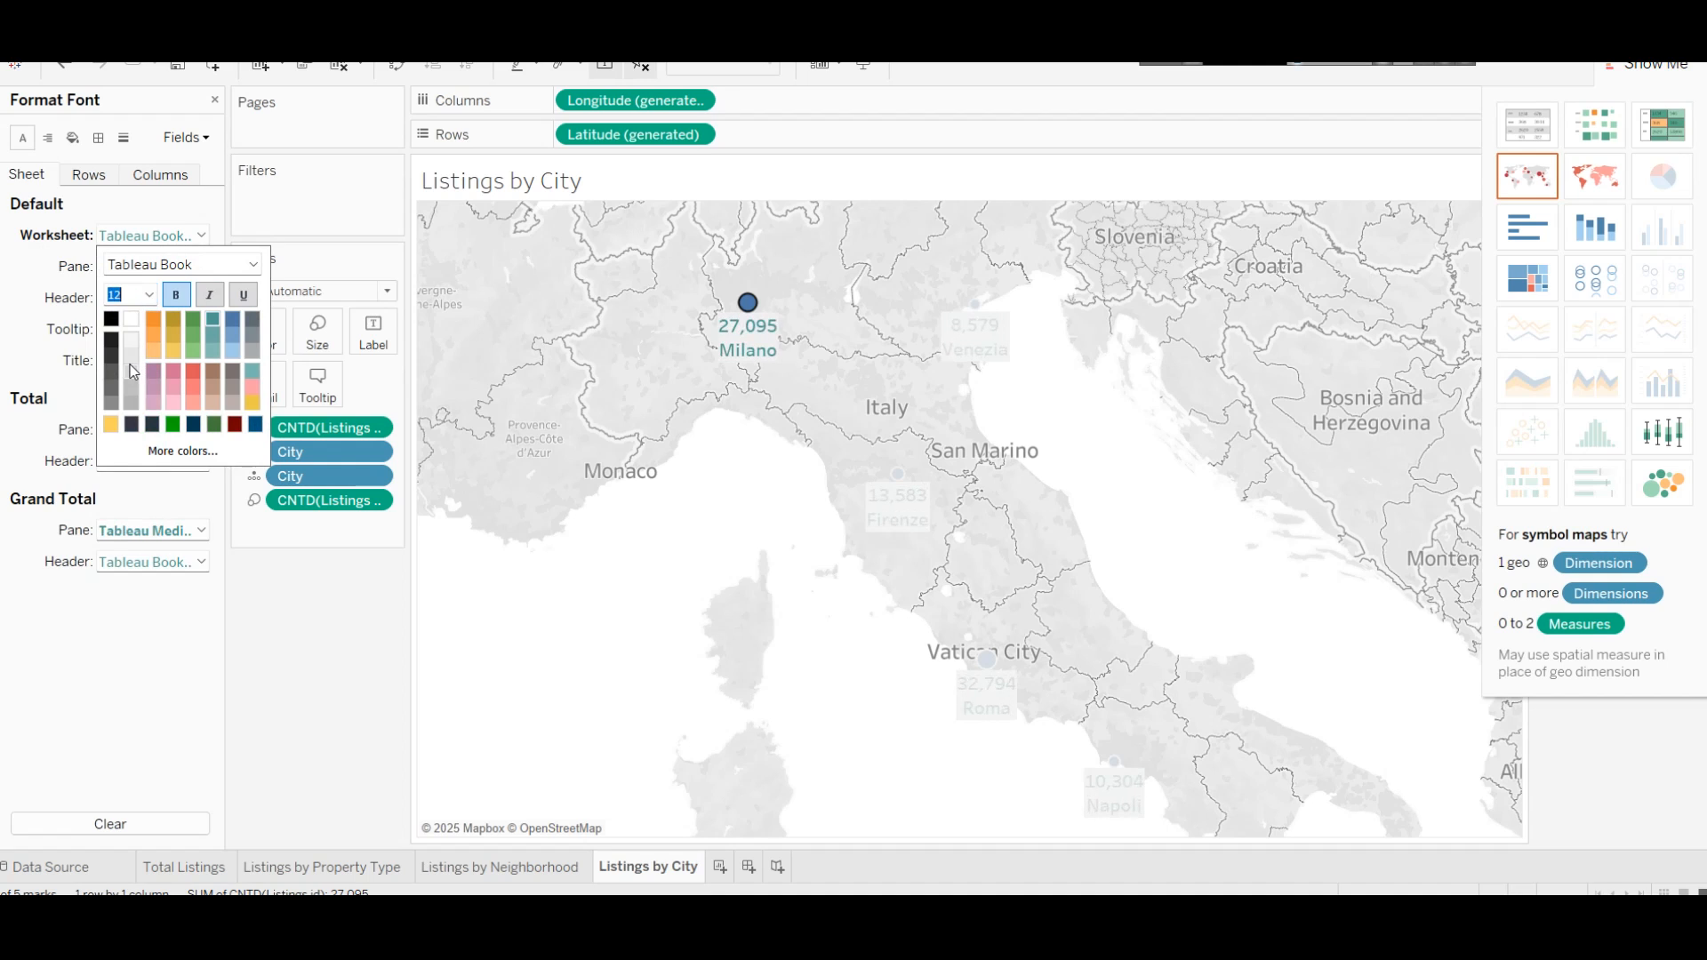
left_click(662, 609)
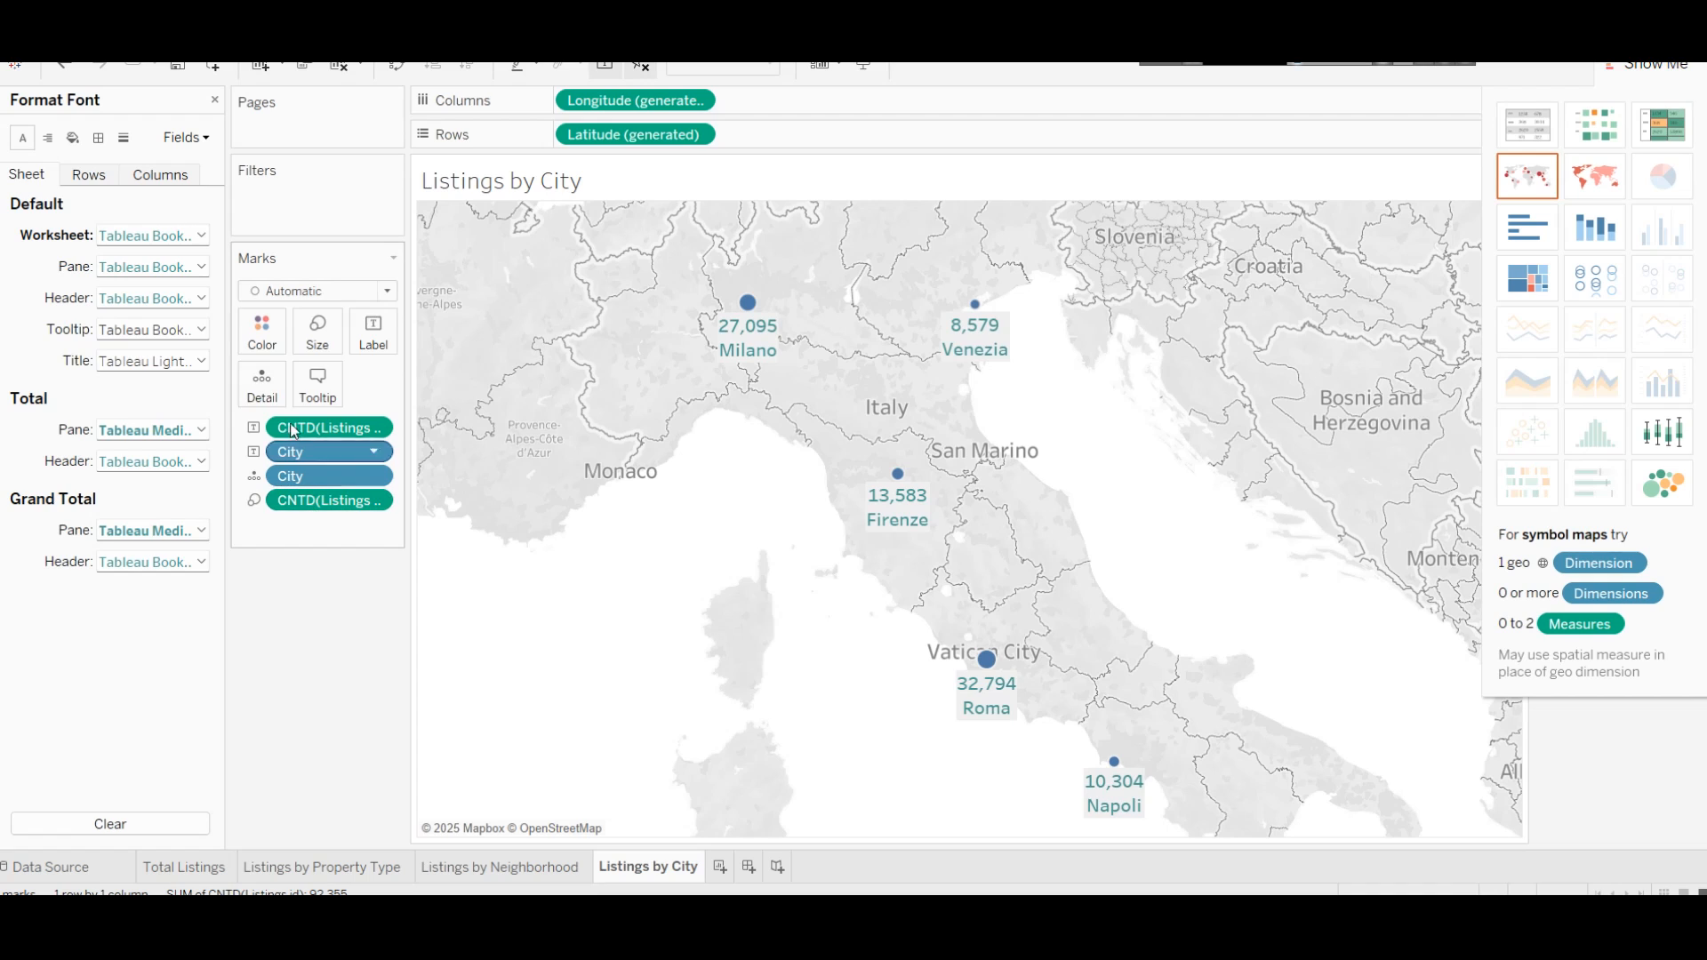
Step: Colour the city marks teal
left_click(272, 345)
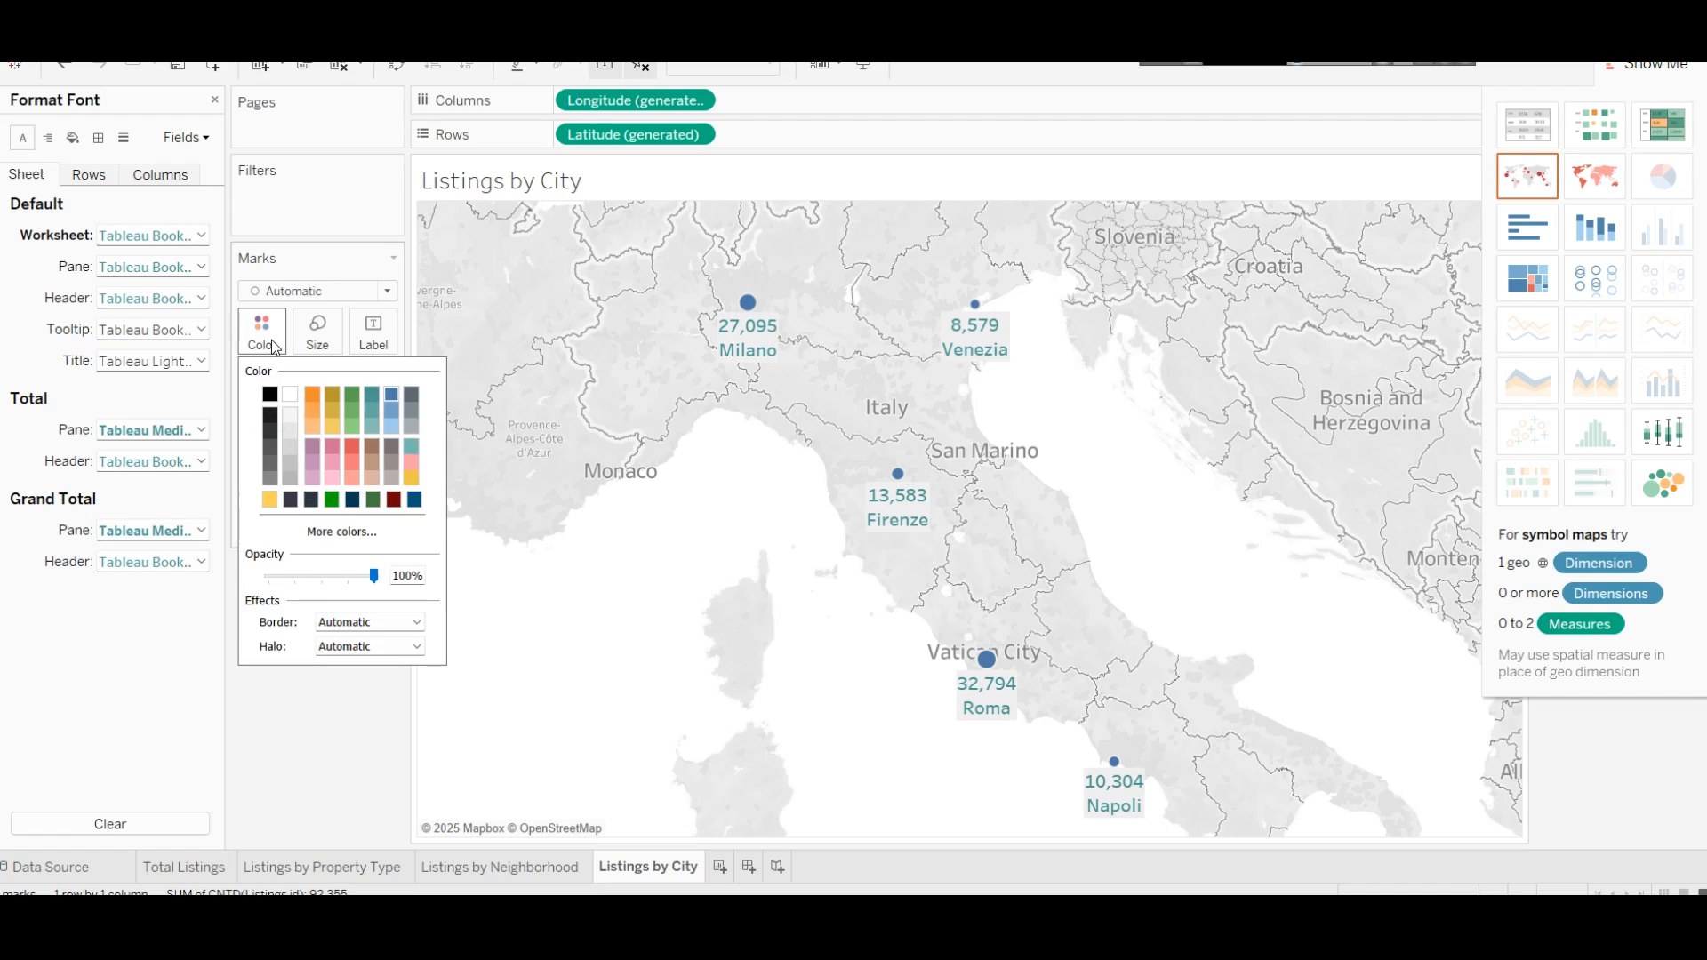
left_click(372, 398)
left_click(680, 530)
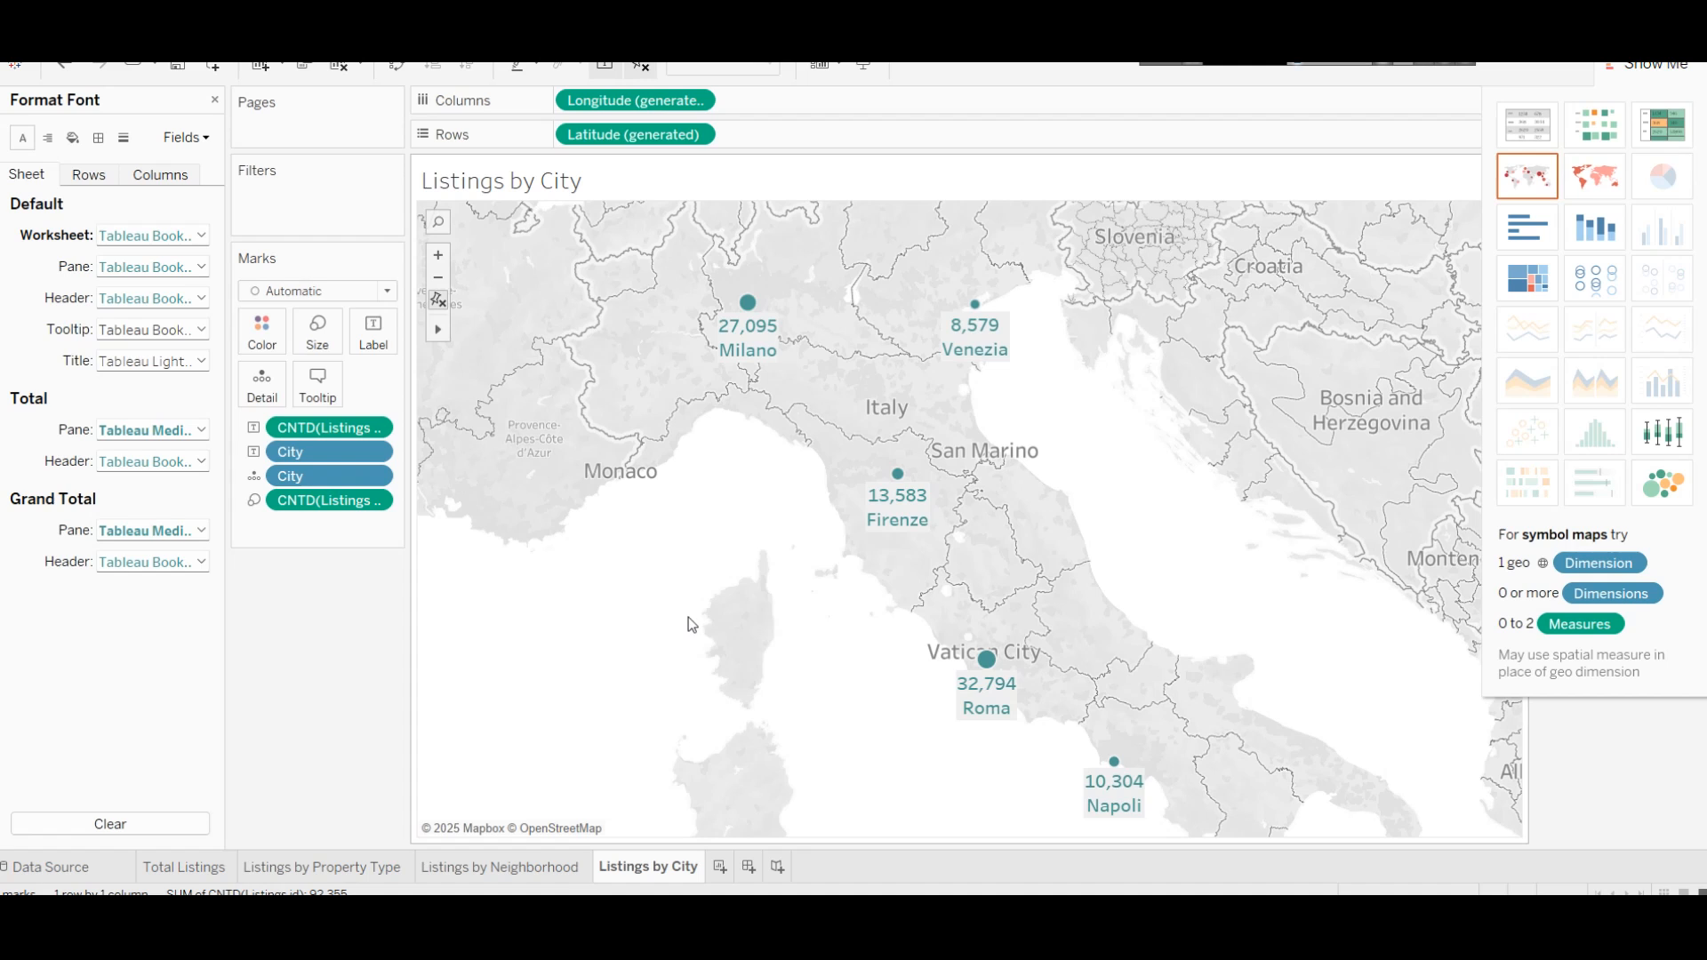
mouse_move(575, 916)
left_click(576, 832)
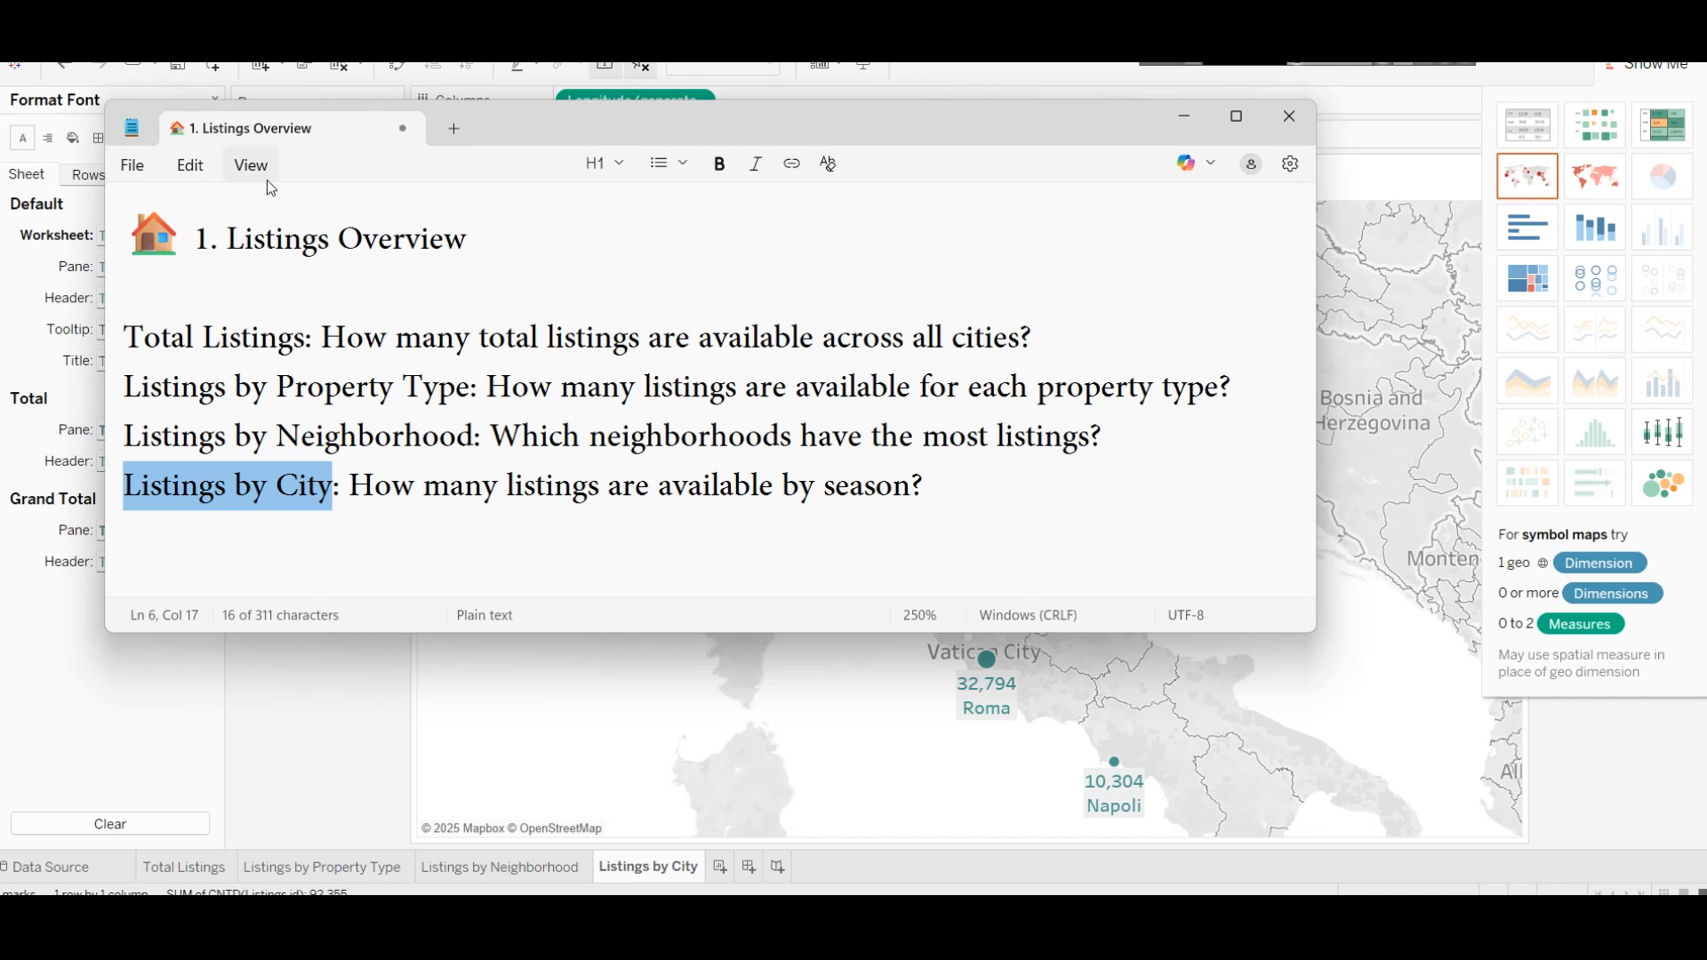
left_click(738, 827)
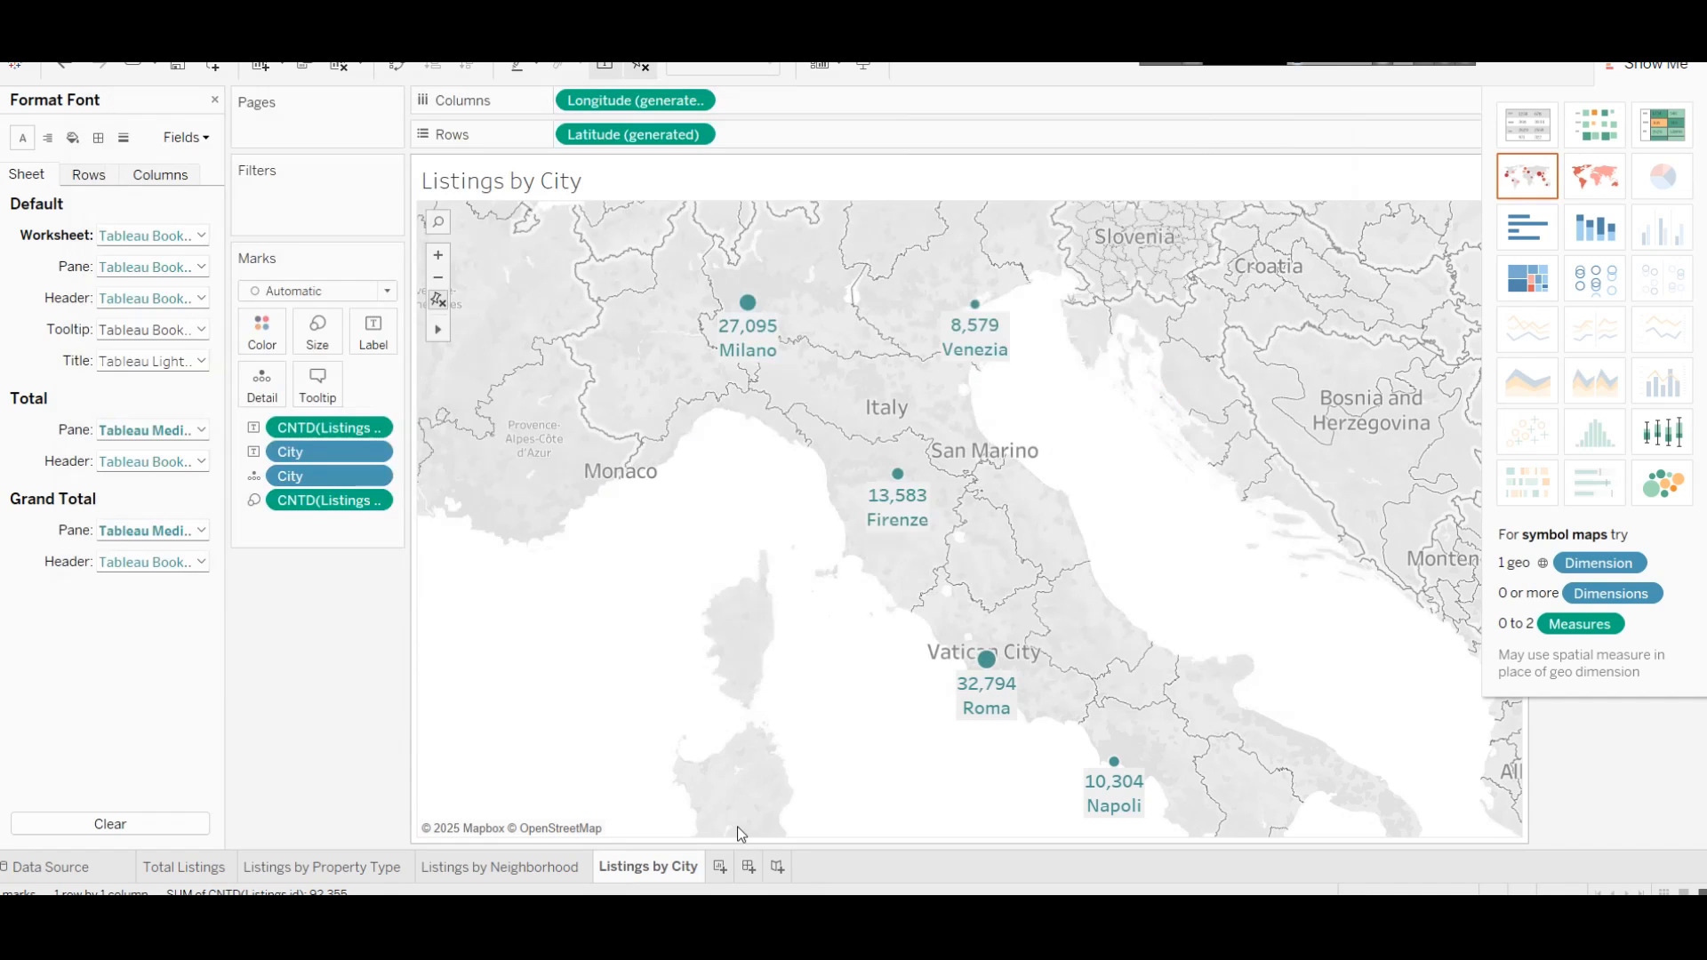
Step: Create a new dashboard and name it 'Listing Overview'
left_click(749, 867)
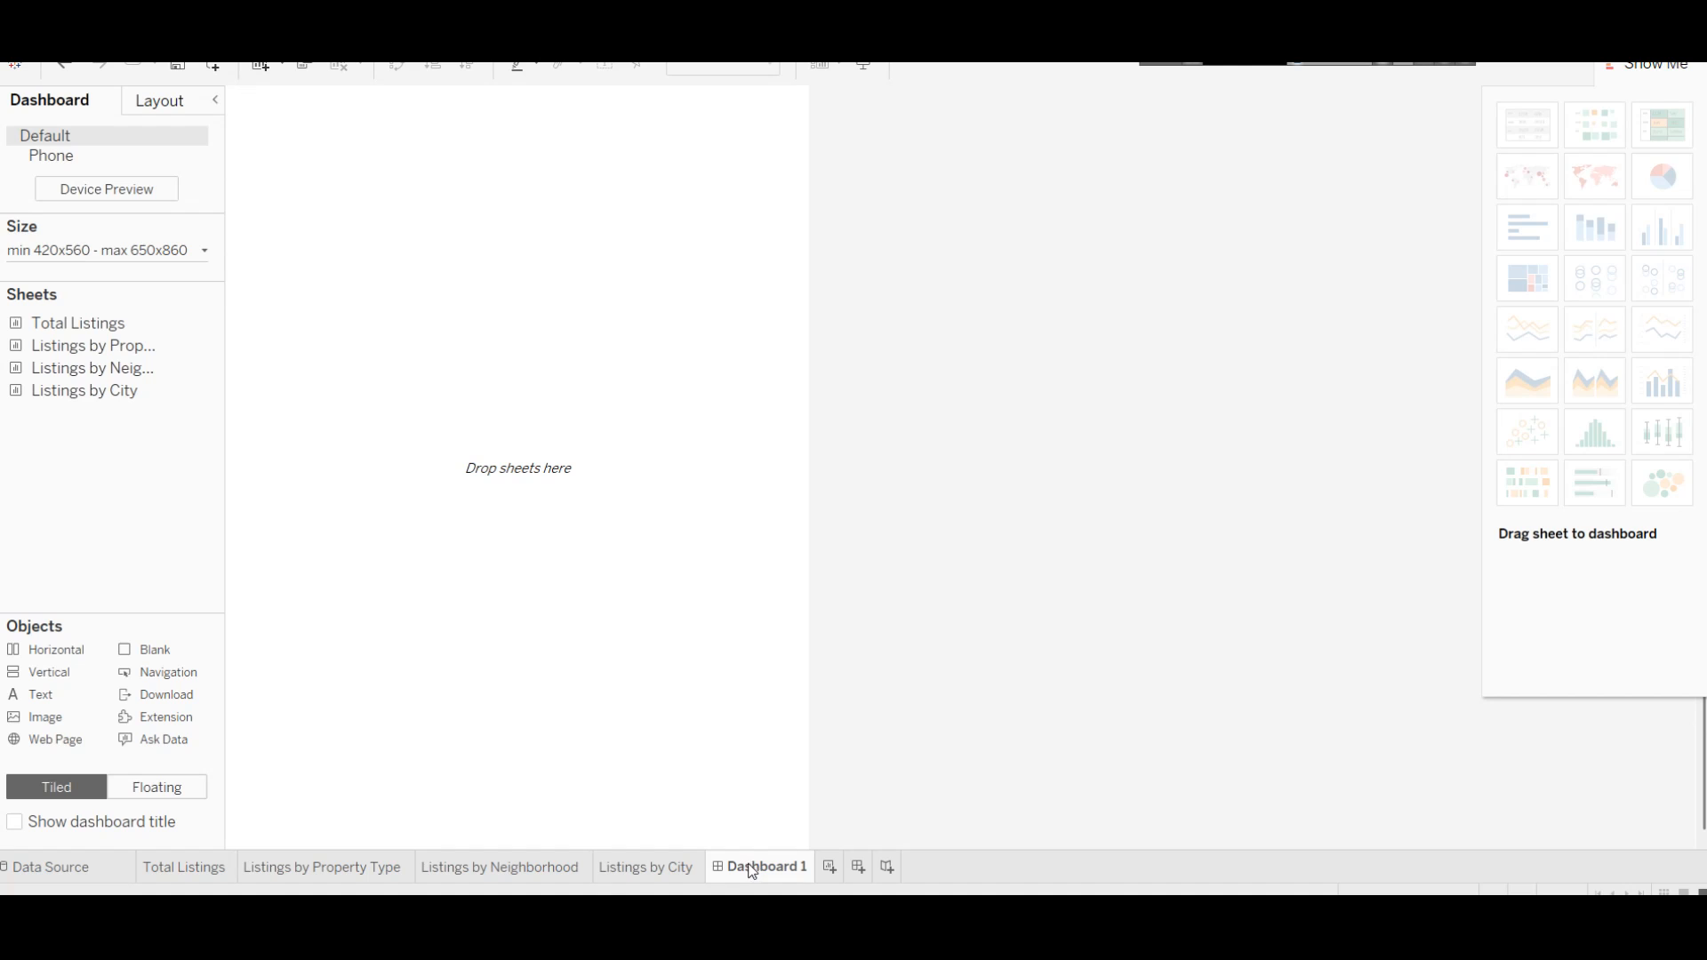
right_click(749, 867)
left_click(809, 644)
type("Listing o")
key("BackSpace")
type("Overview")
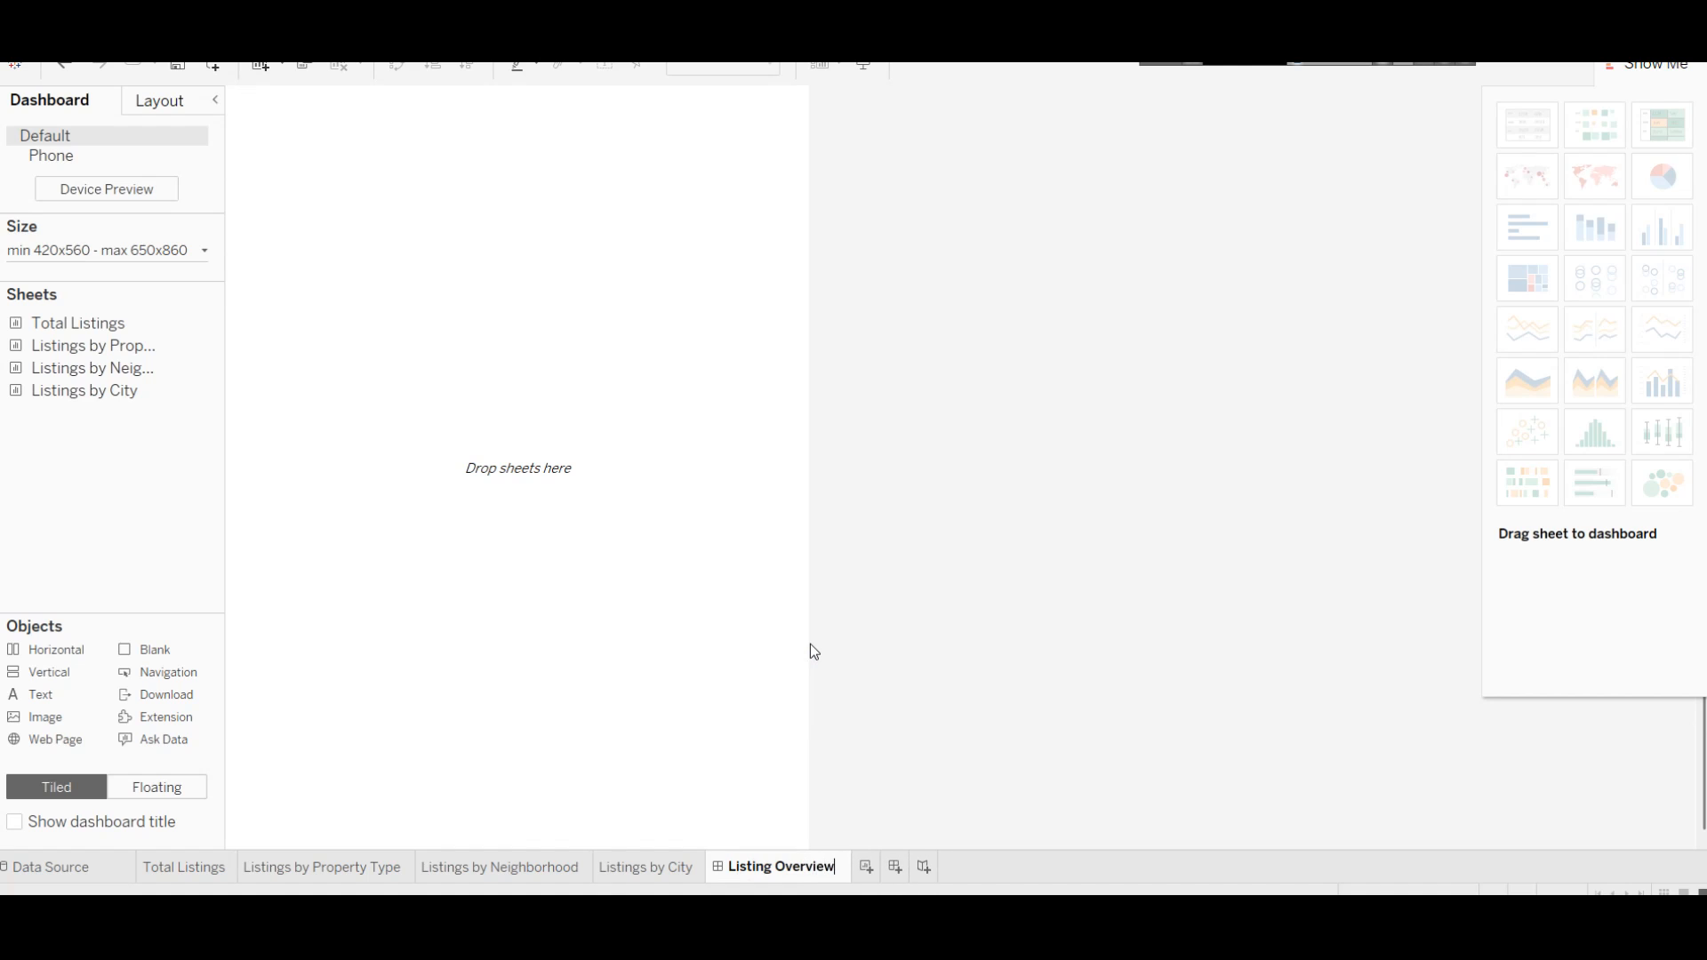
key("Return")
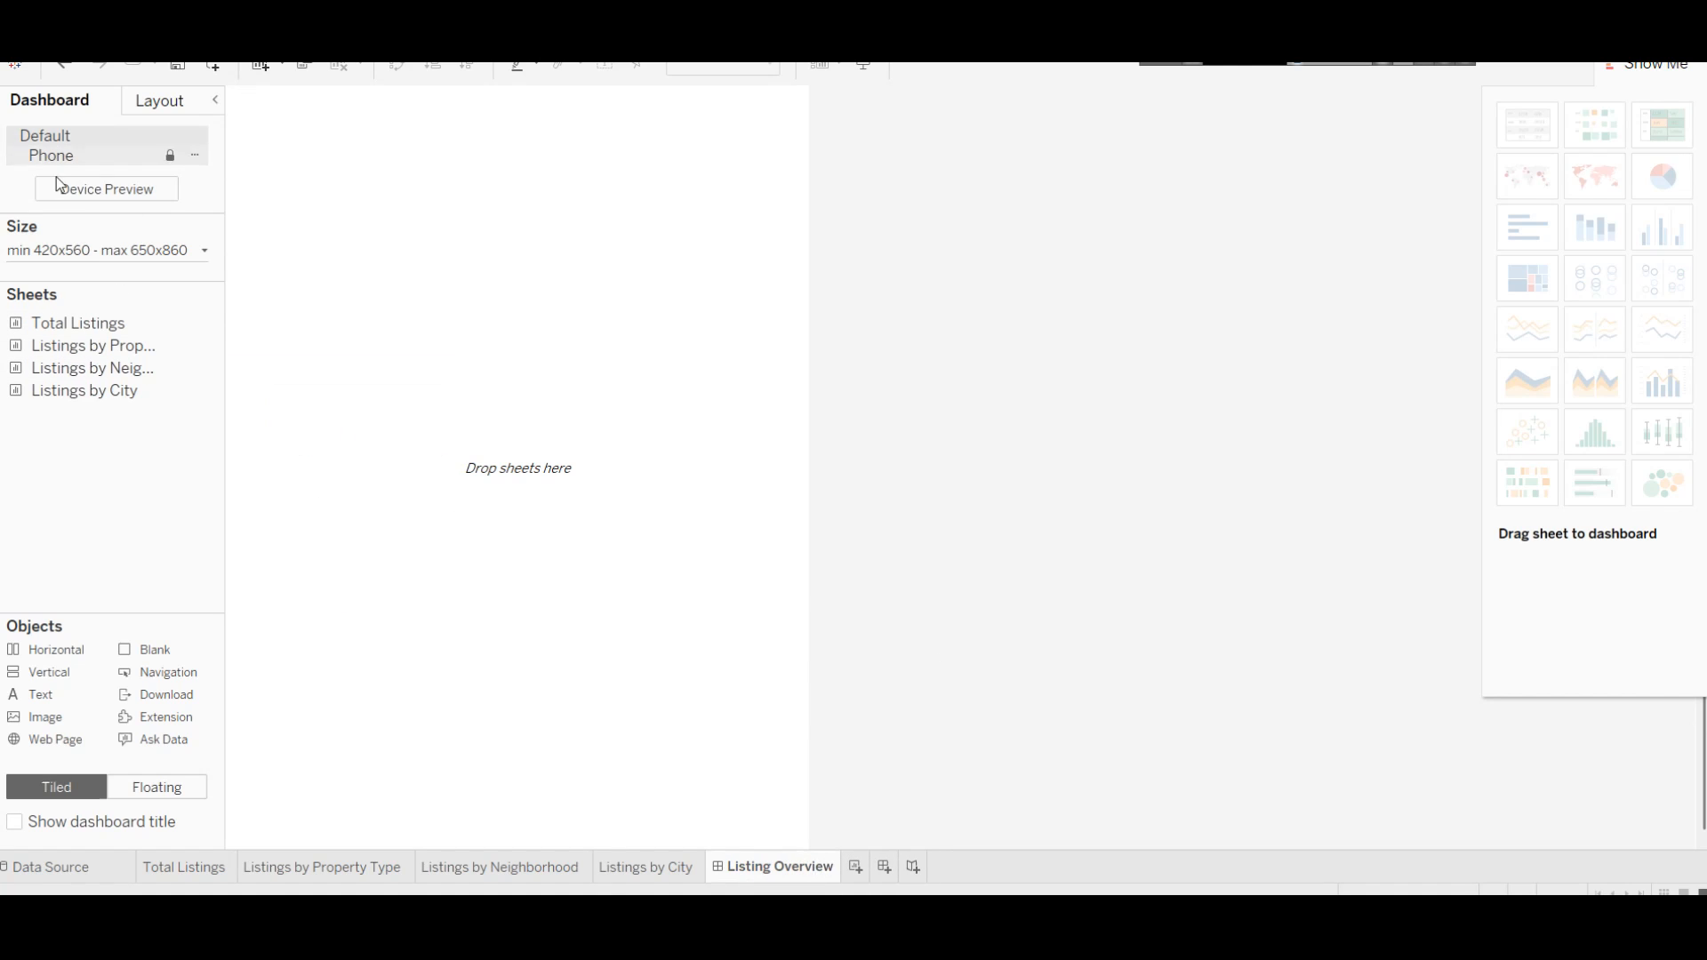
Step: Set the dashboard size to Automatic
left_click(160, 100)
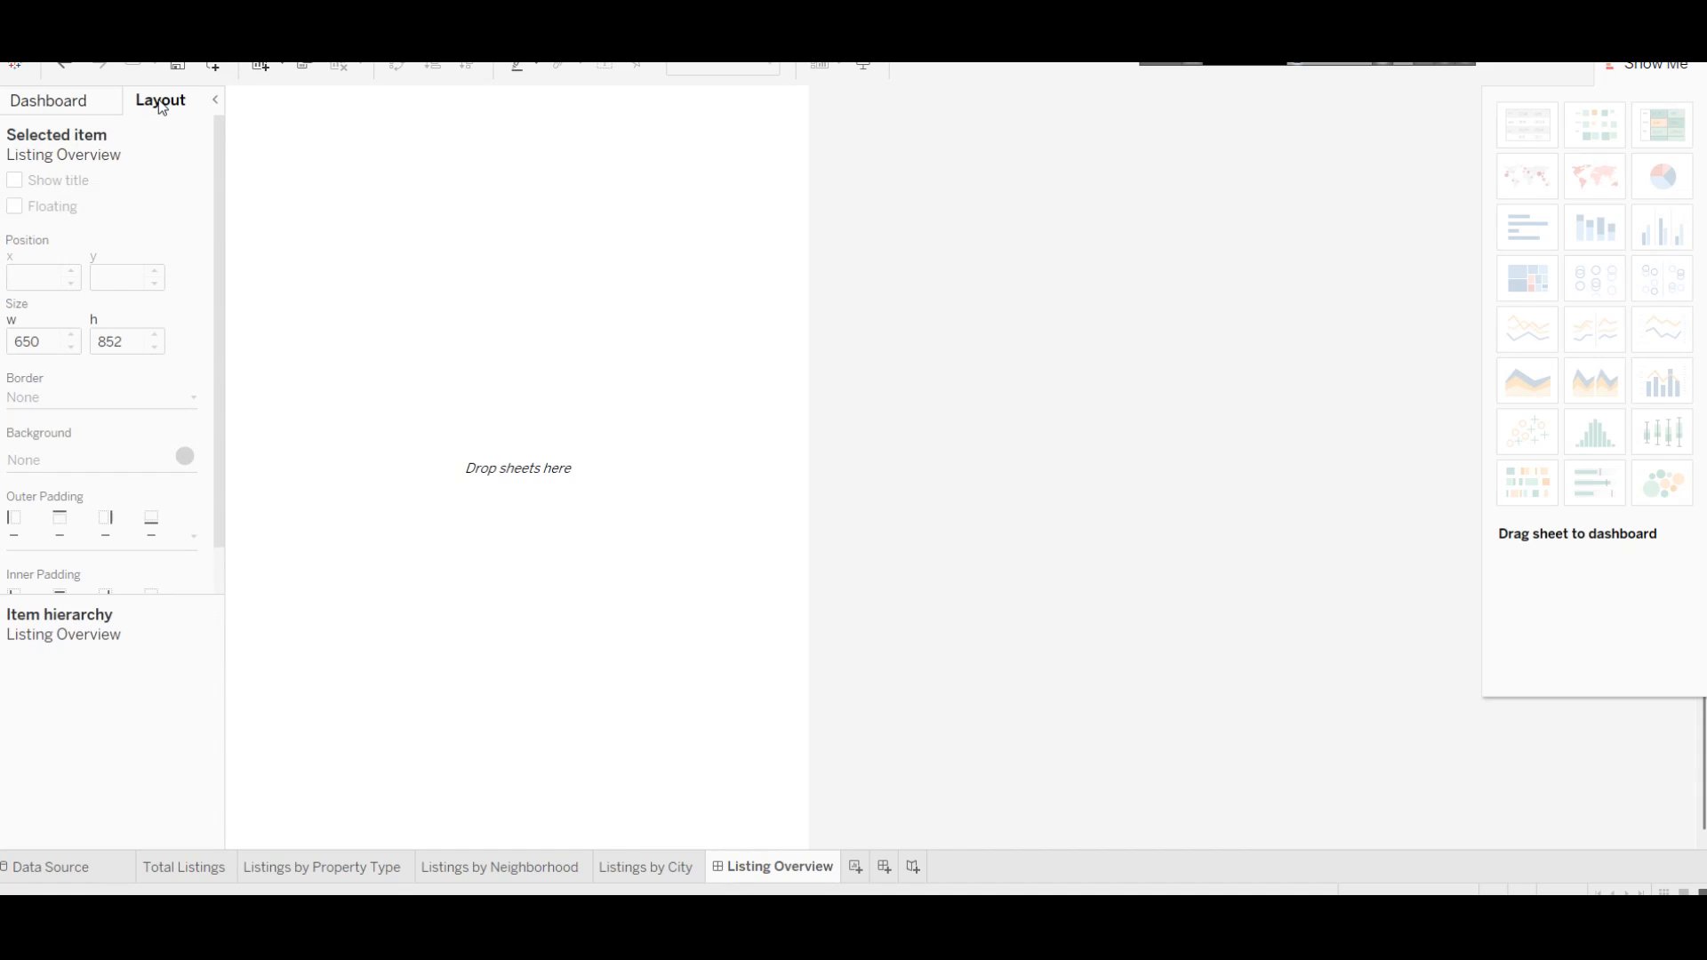
left_click(46, 103)
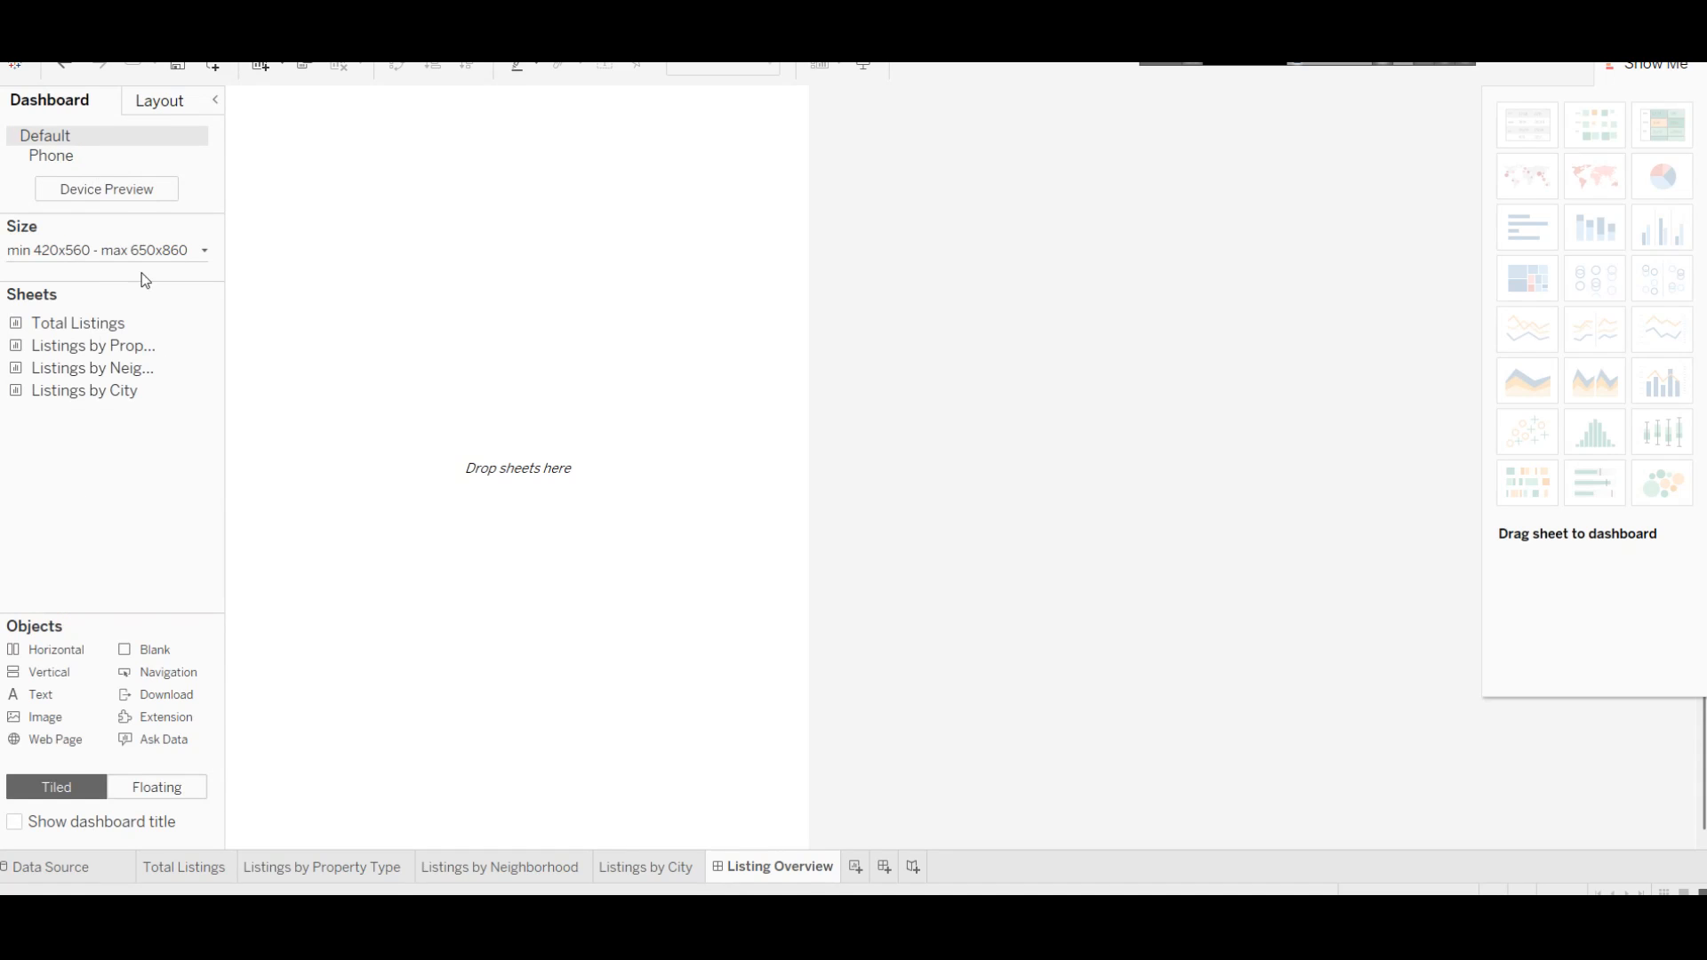
left_click(205, 252)
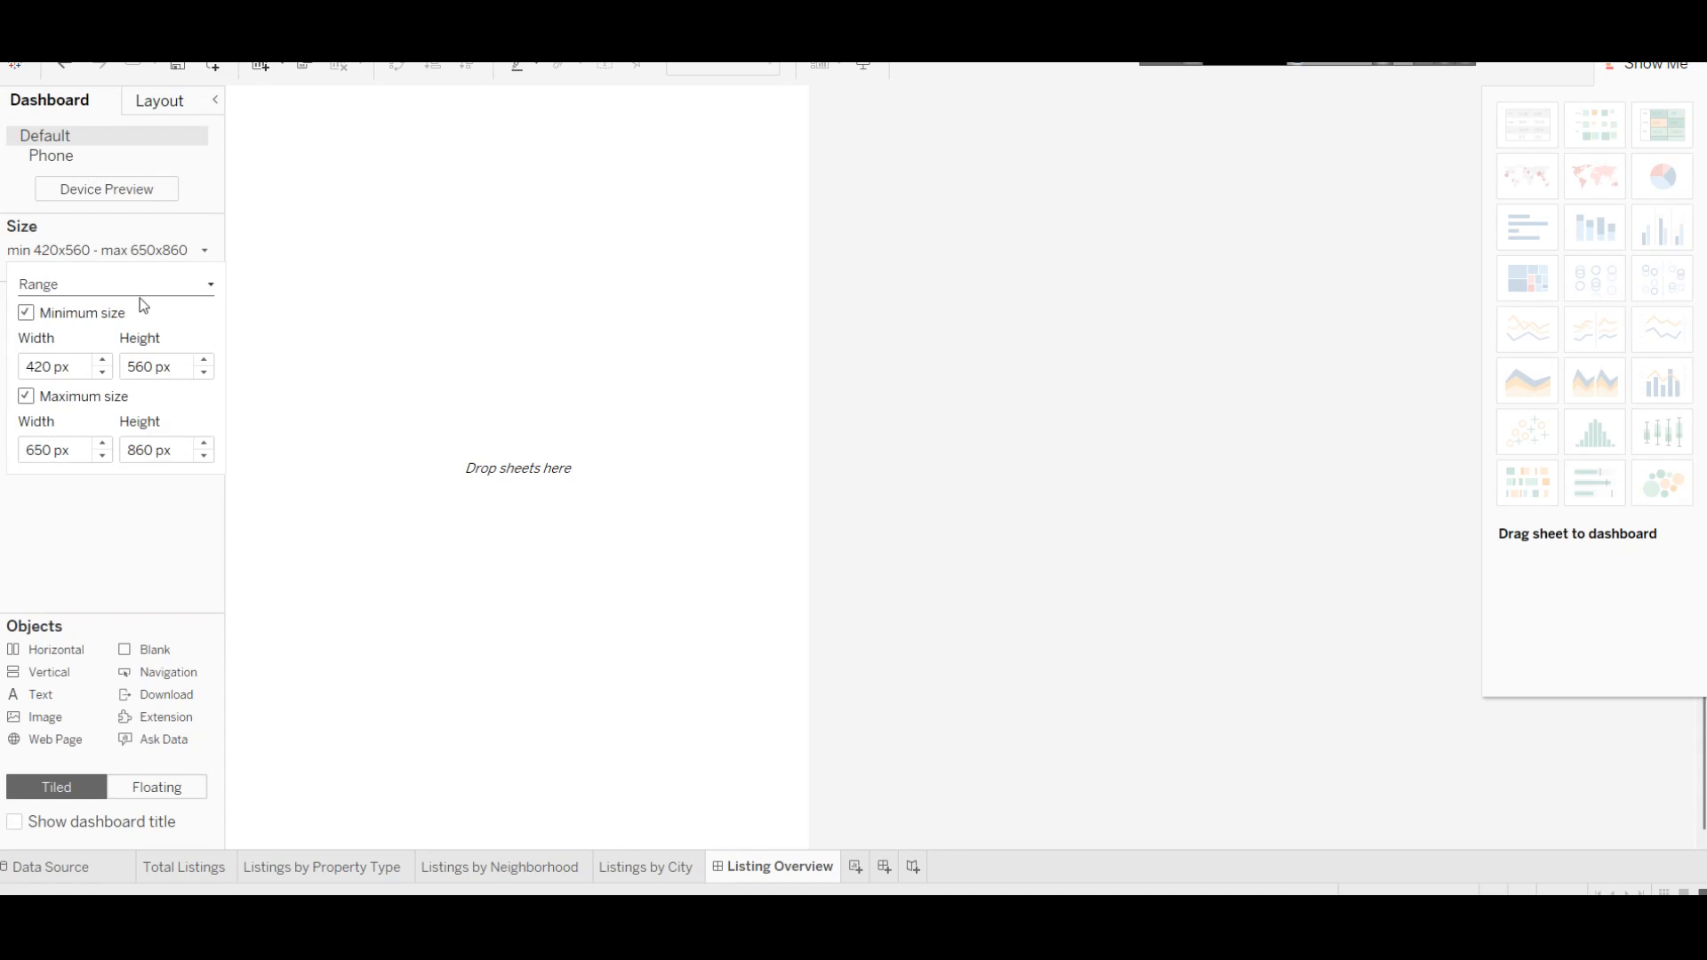
left_click(142, 286)
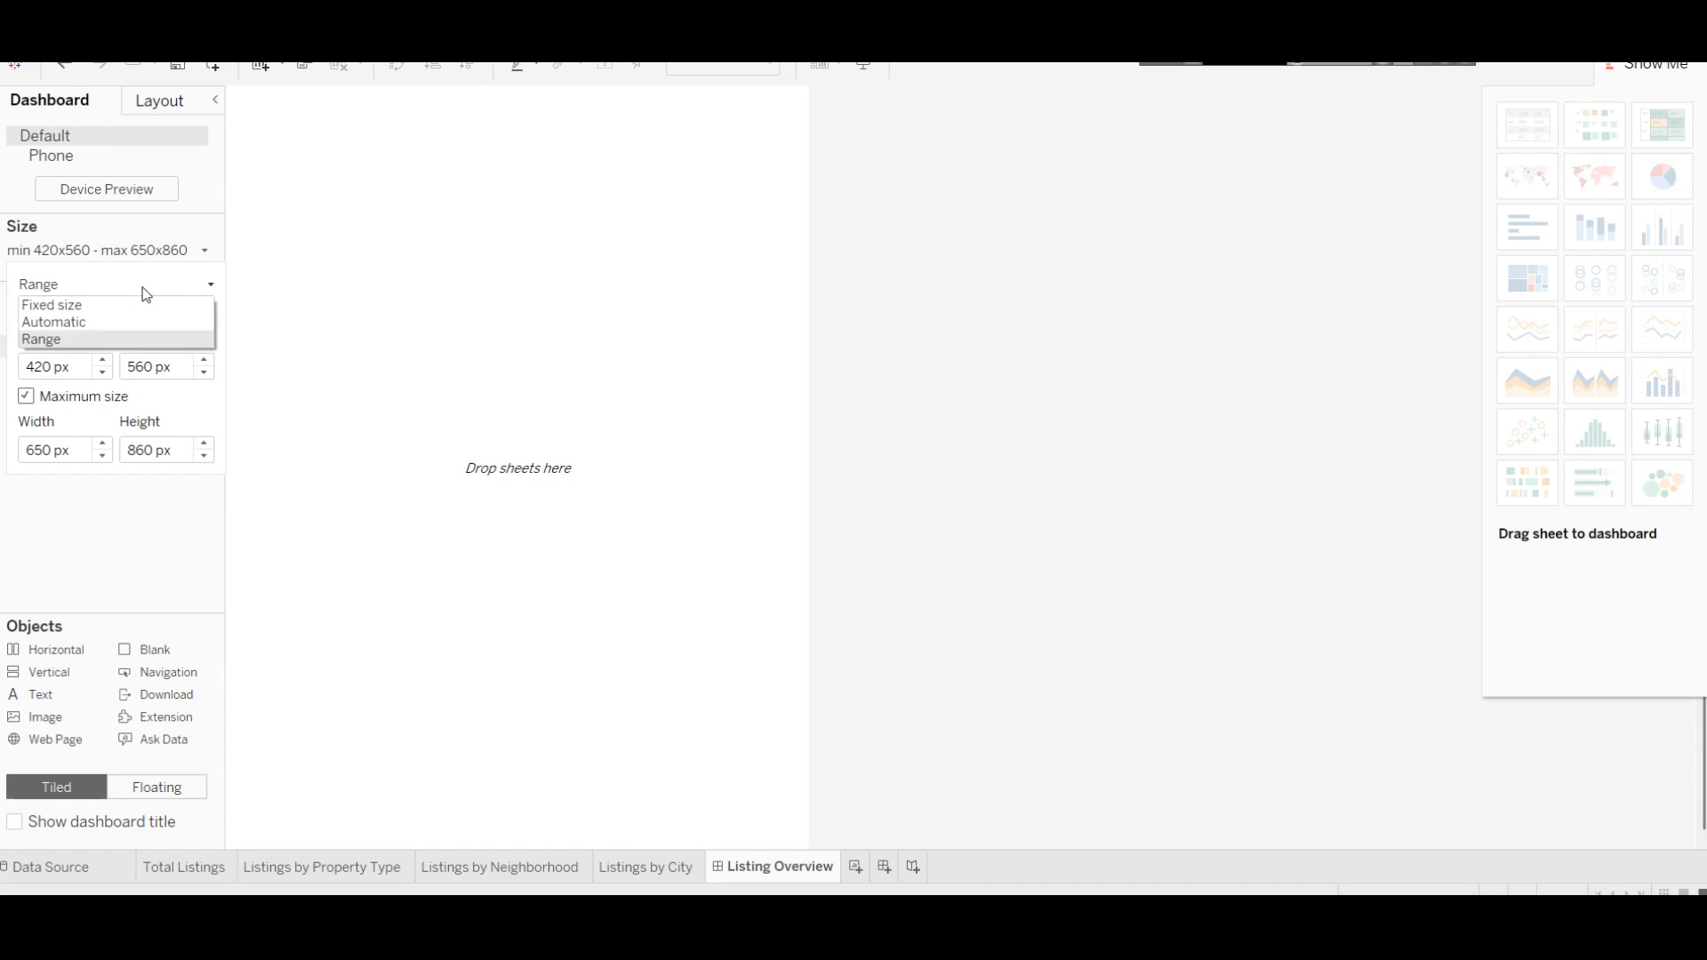
left_click(98, 322)
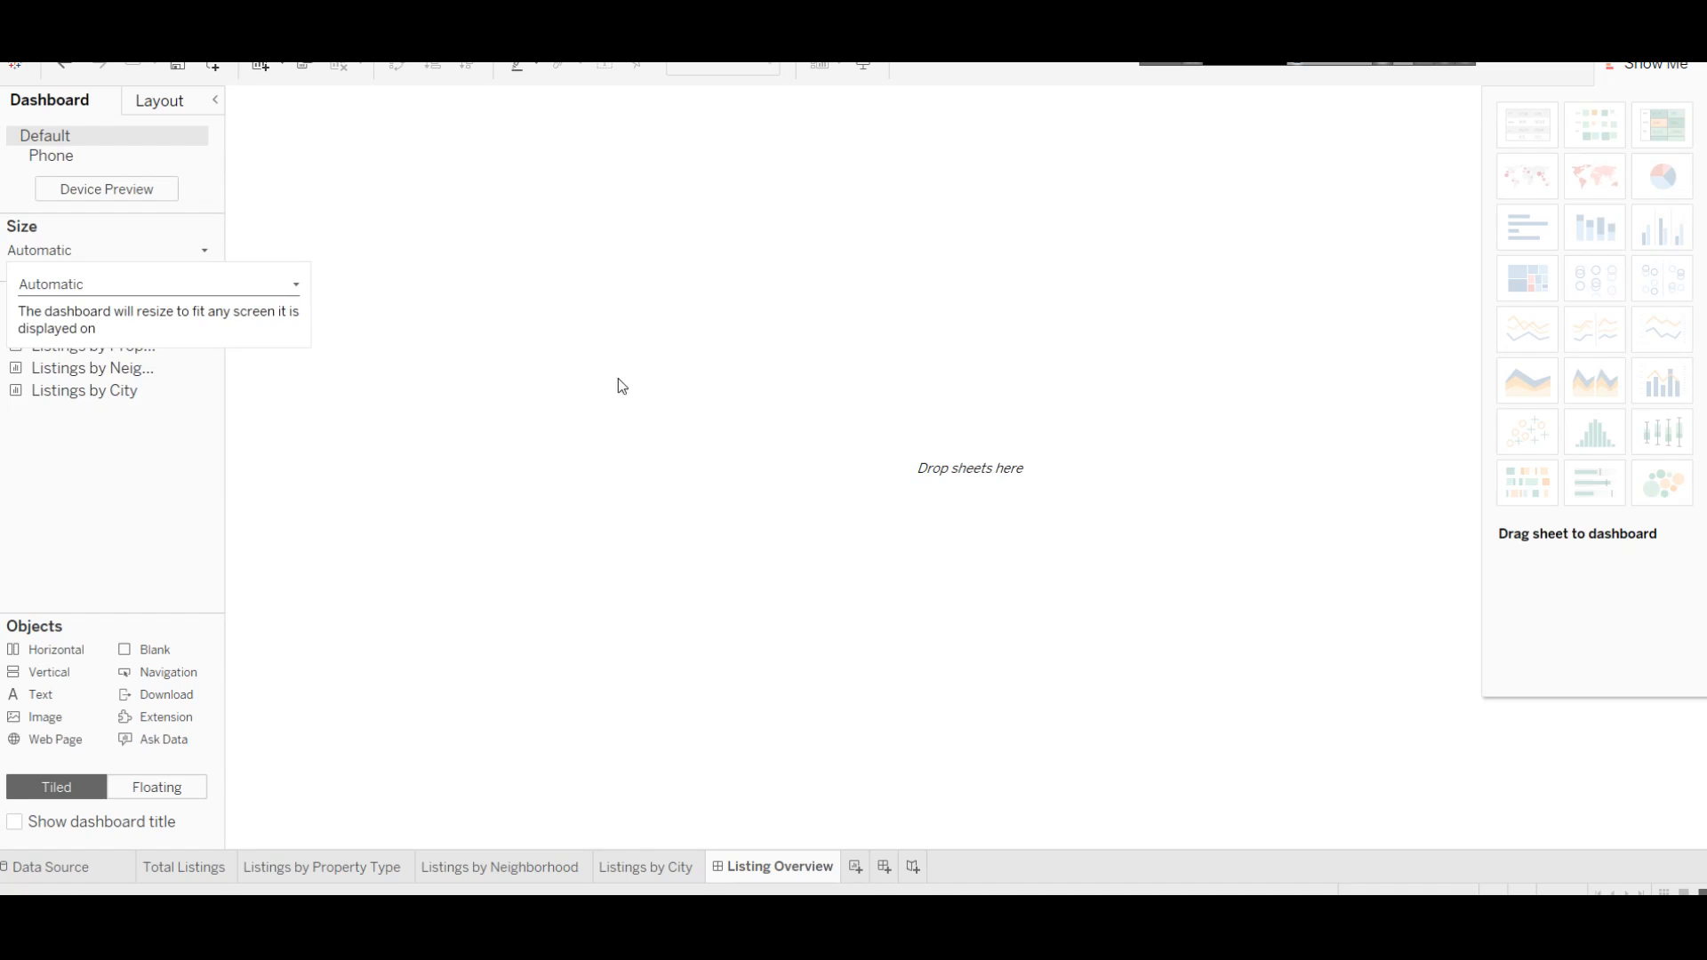
left_click(1649, 64)
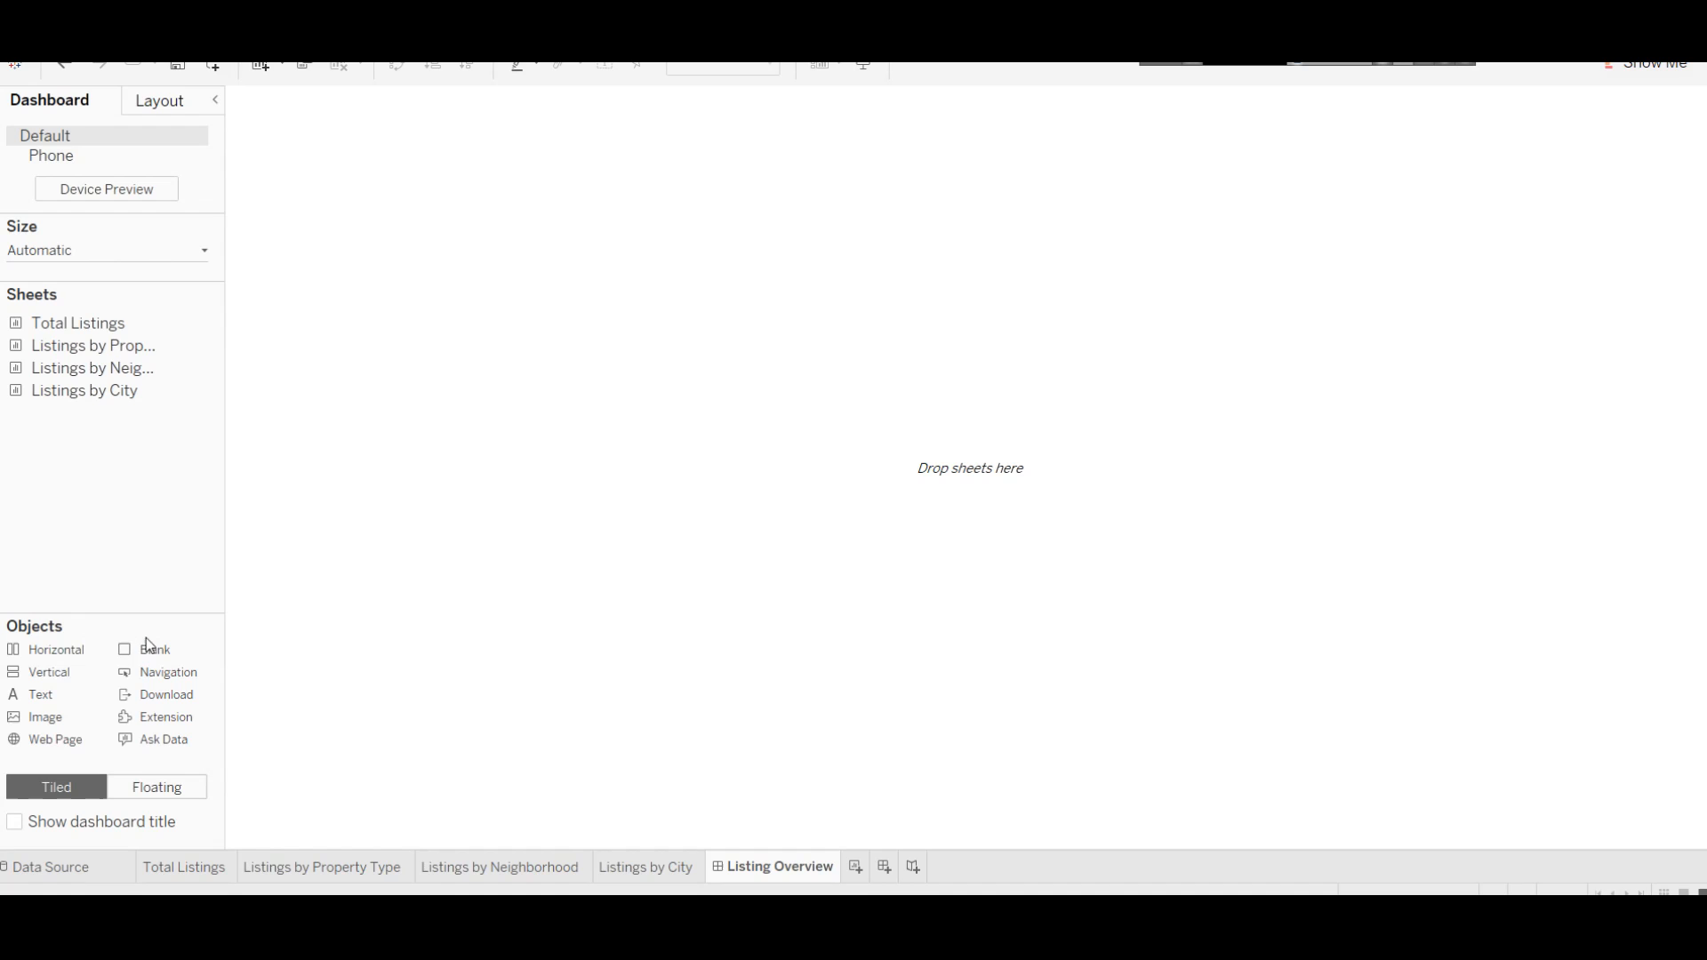
Step: Add horizontal layout containers stacked on the dashboard canvas
left_click_drag(61, 654, 429, 384)
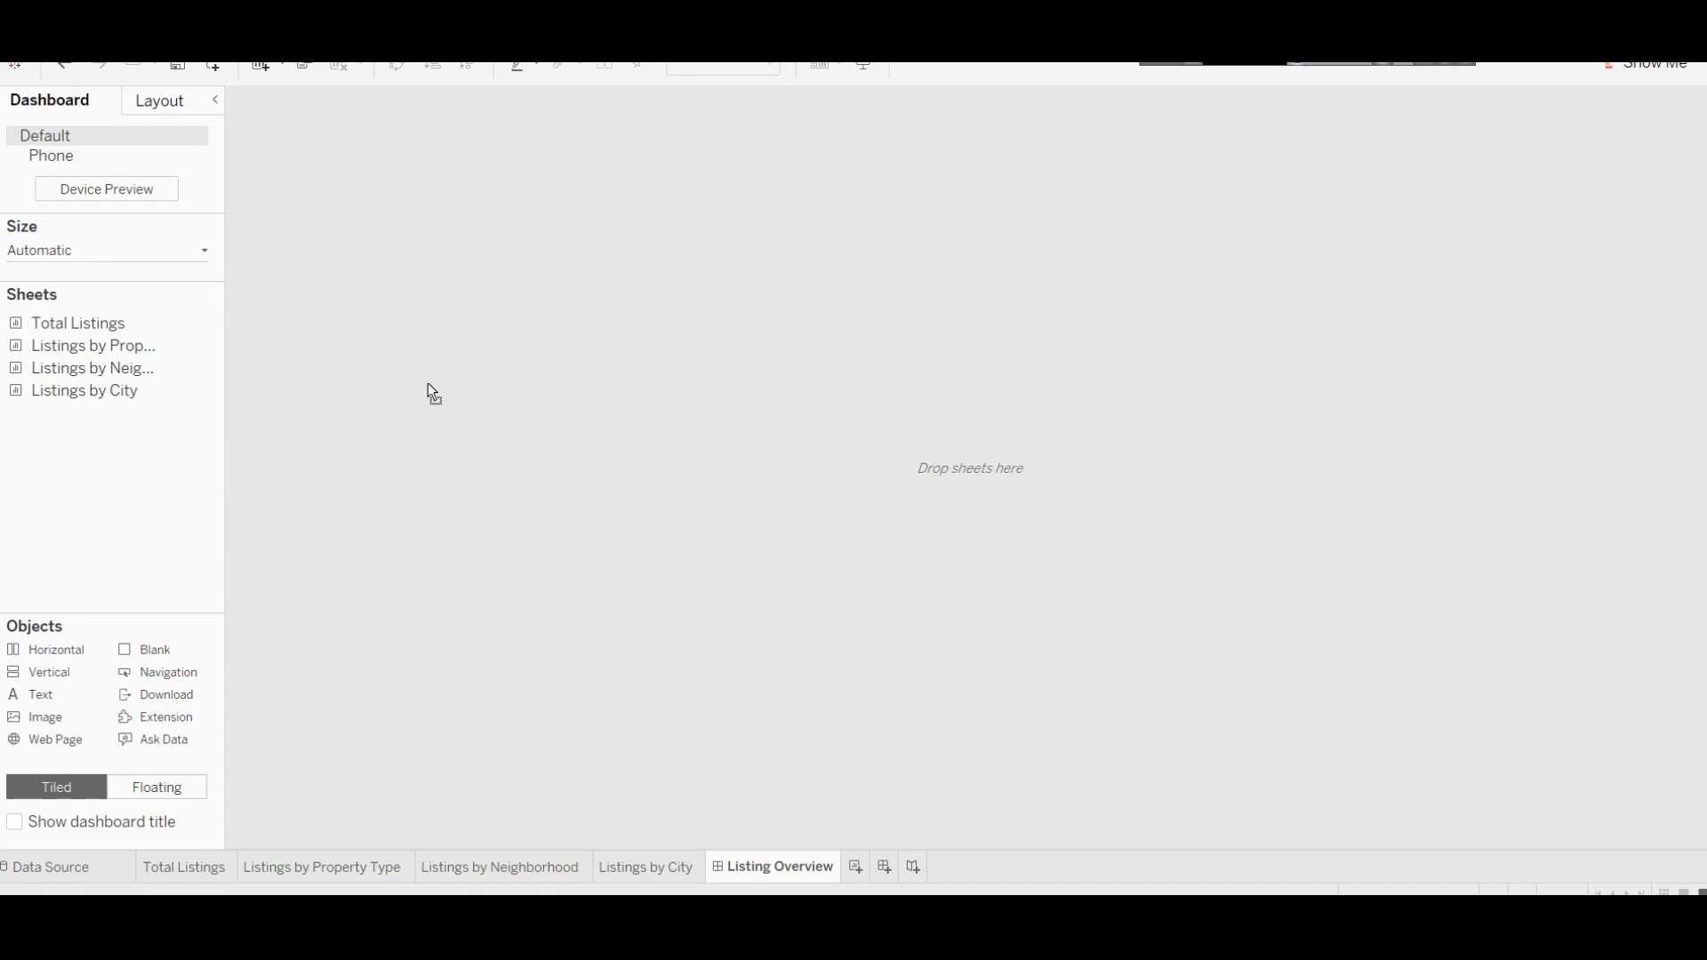
left_click_drag(52, 650, 681, 823)
left_click(543, 290)
left_click(804, 743)
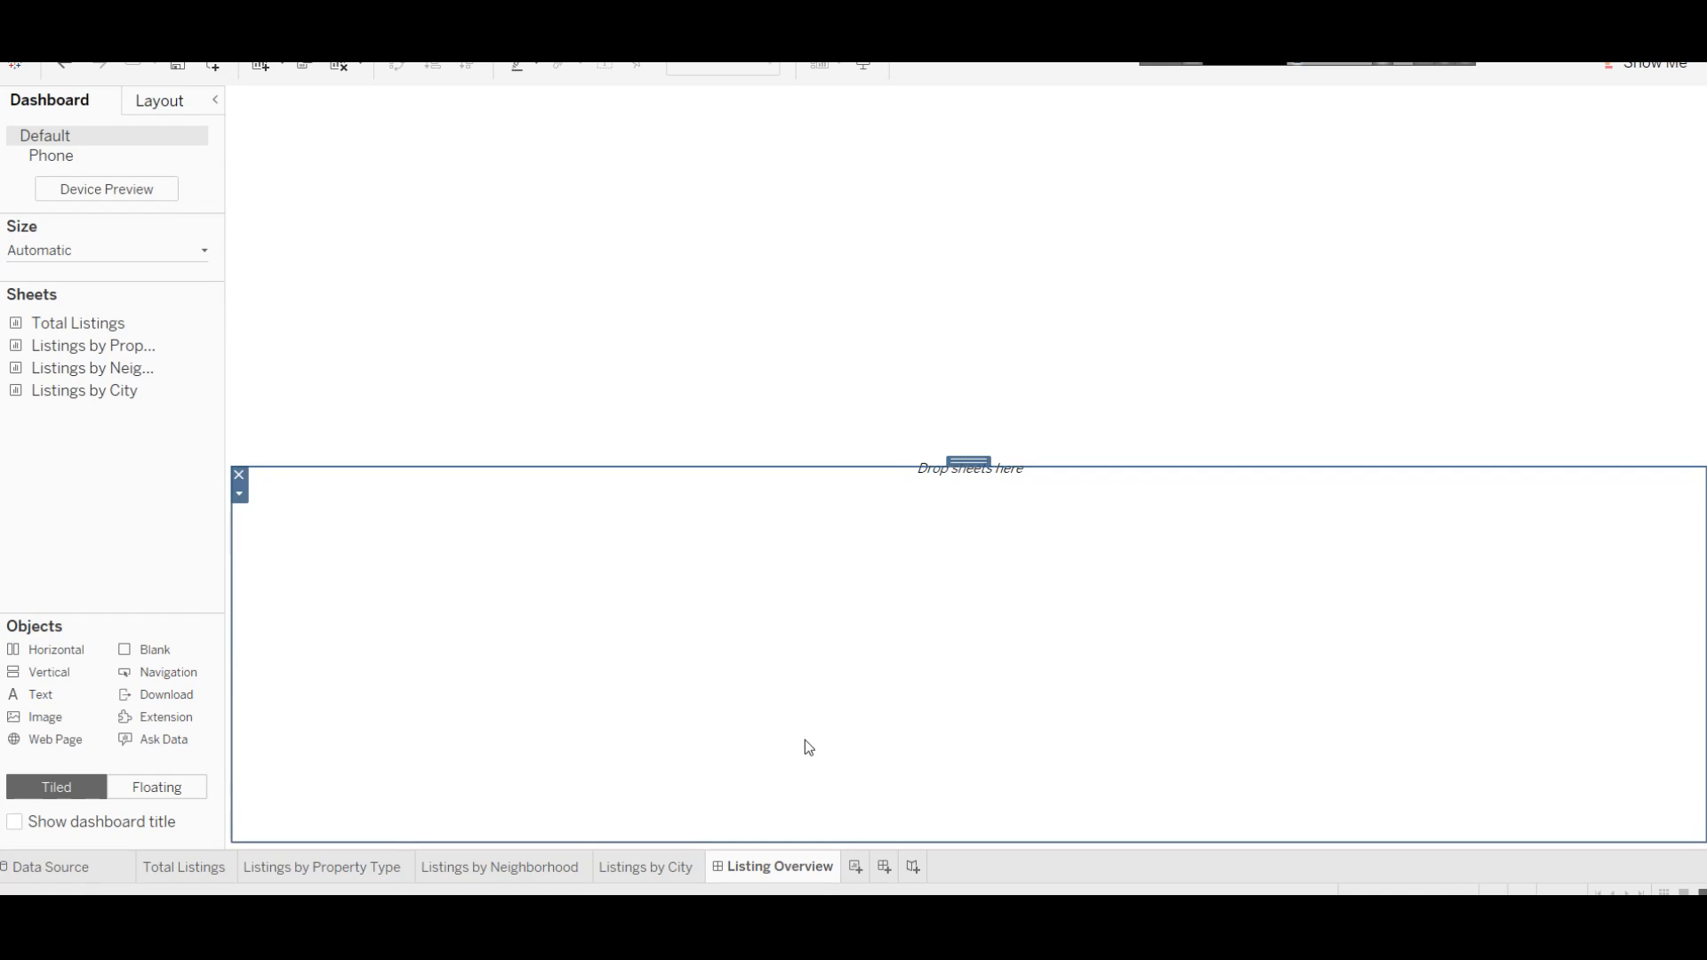
left_click_drag(25, 656, 690, 819)
Step: Resize the containers to leave a short top band and drop a Text object into it
left_click(925, 480)
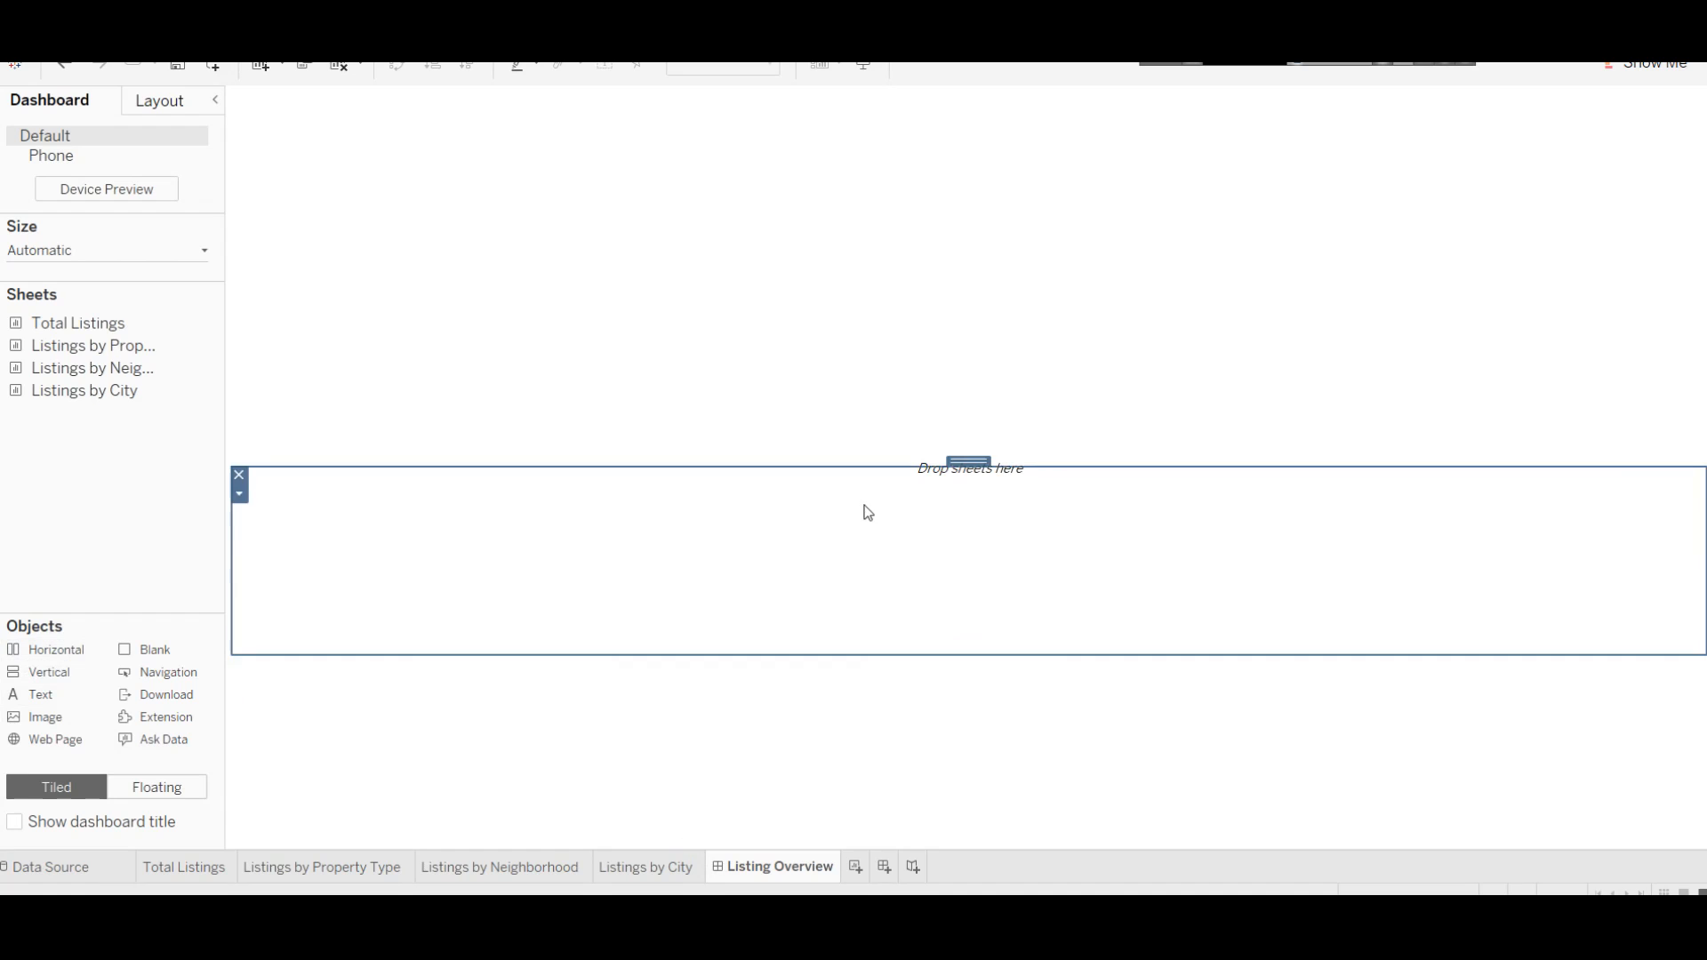
left_click_drag(881, 468, 850, 196)
left_click(869, 378)
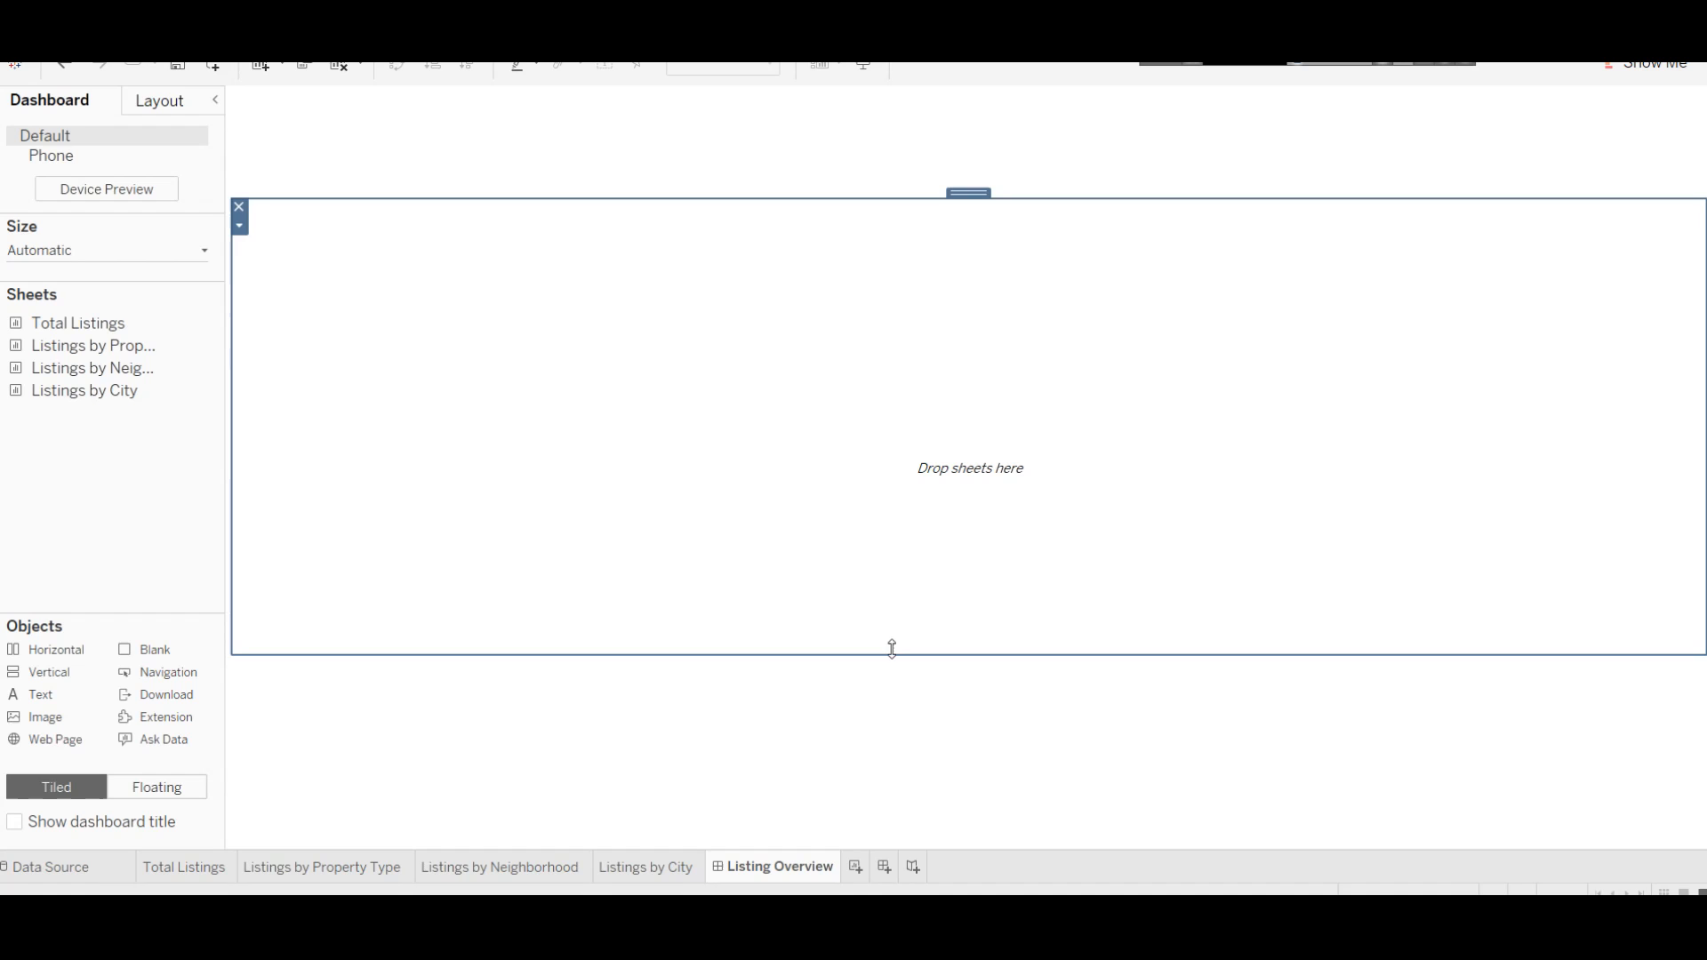
left_click_drag(857, 653, 865, 495)
left_click(770, 149)
left_click(793, 373)
left_click(820, 617)
left_click(802, 376)
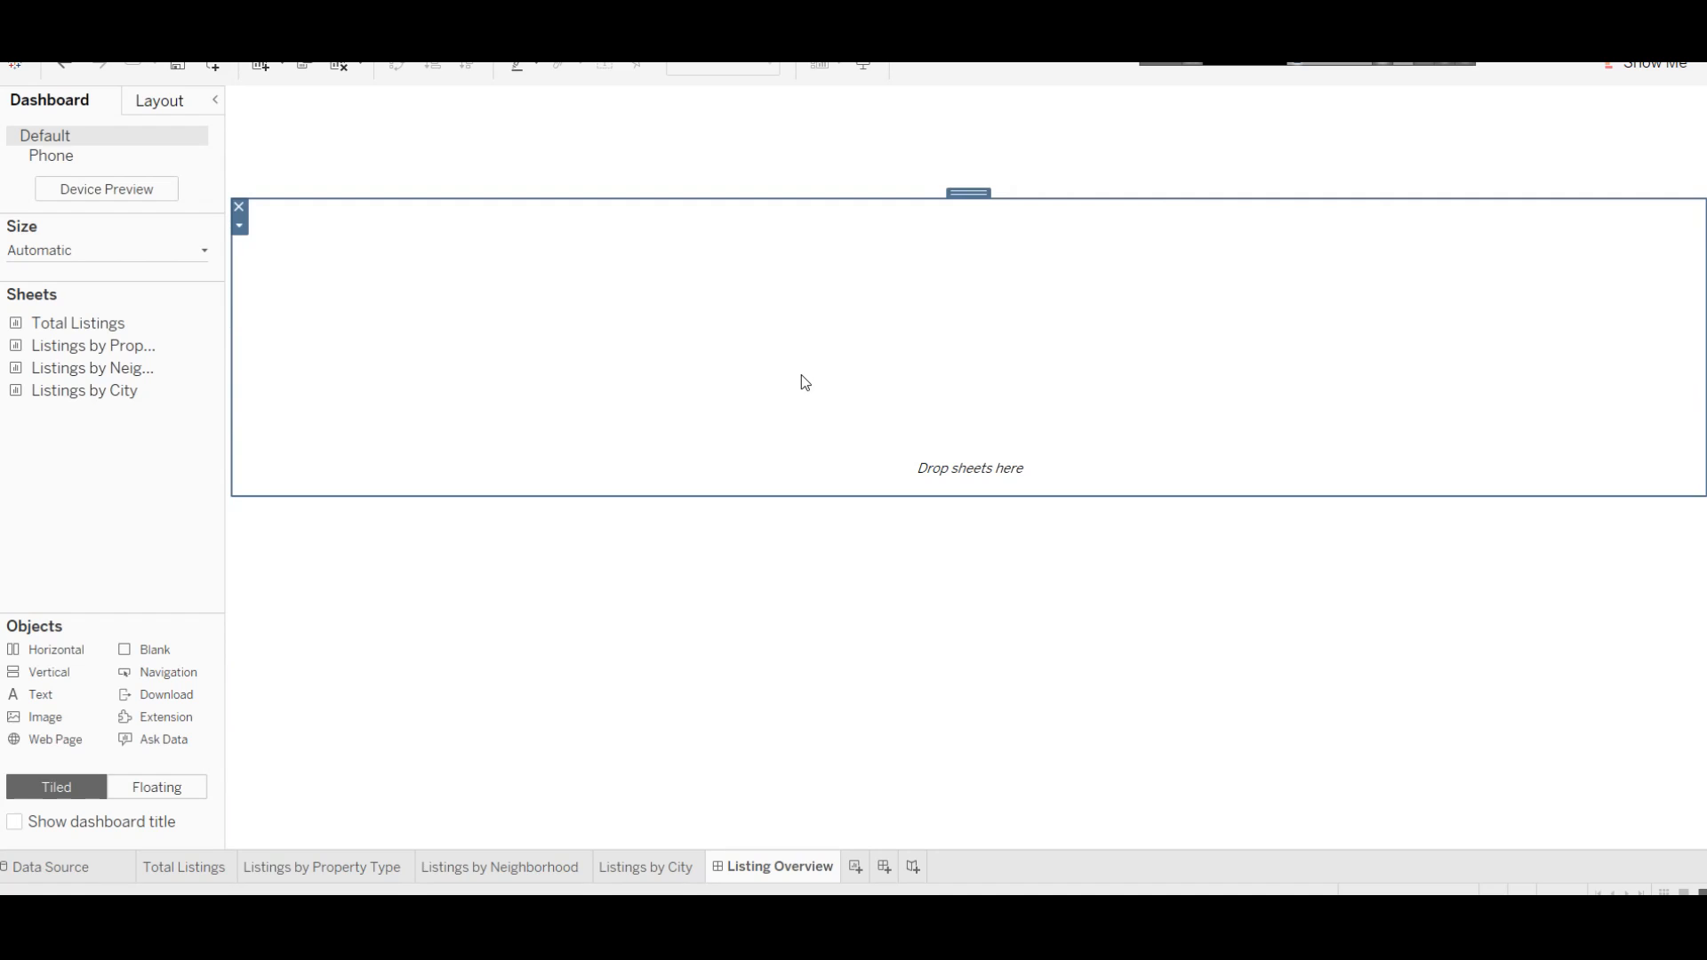
left_click_drag(927, 496, 930, 516)
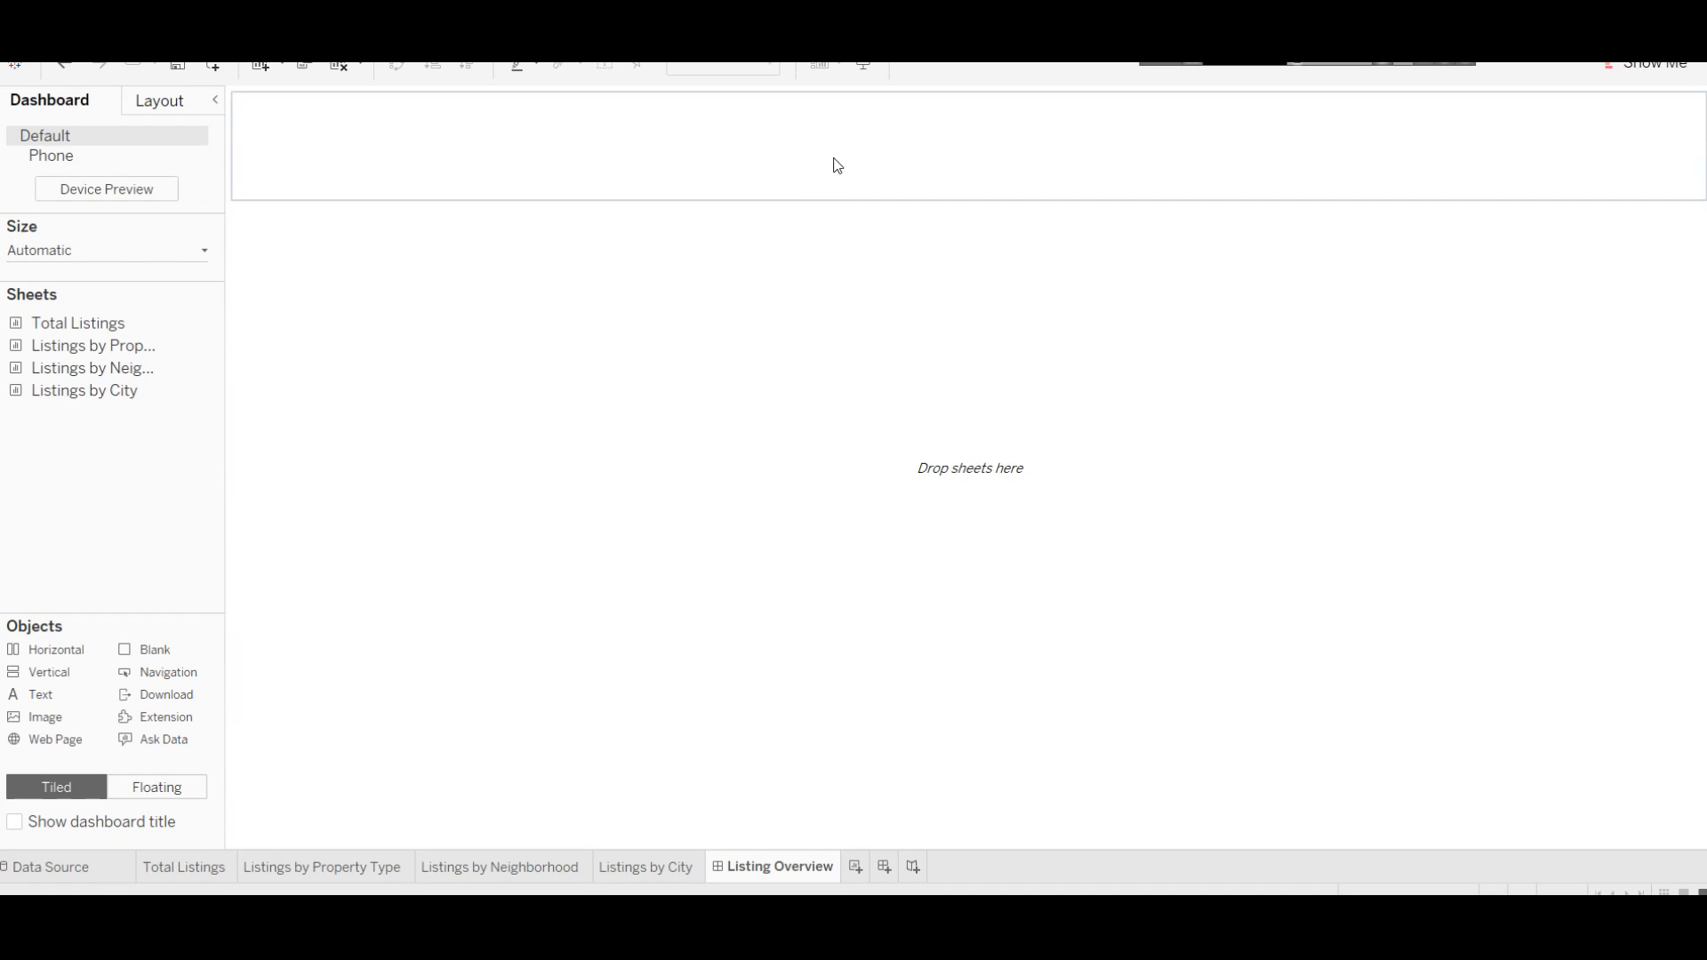
left_click(836, 166)
left_click_drag(19, 694, 414, 153)
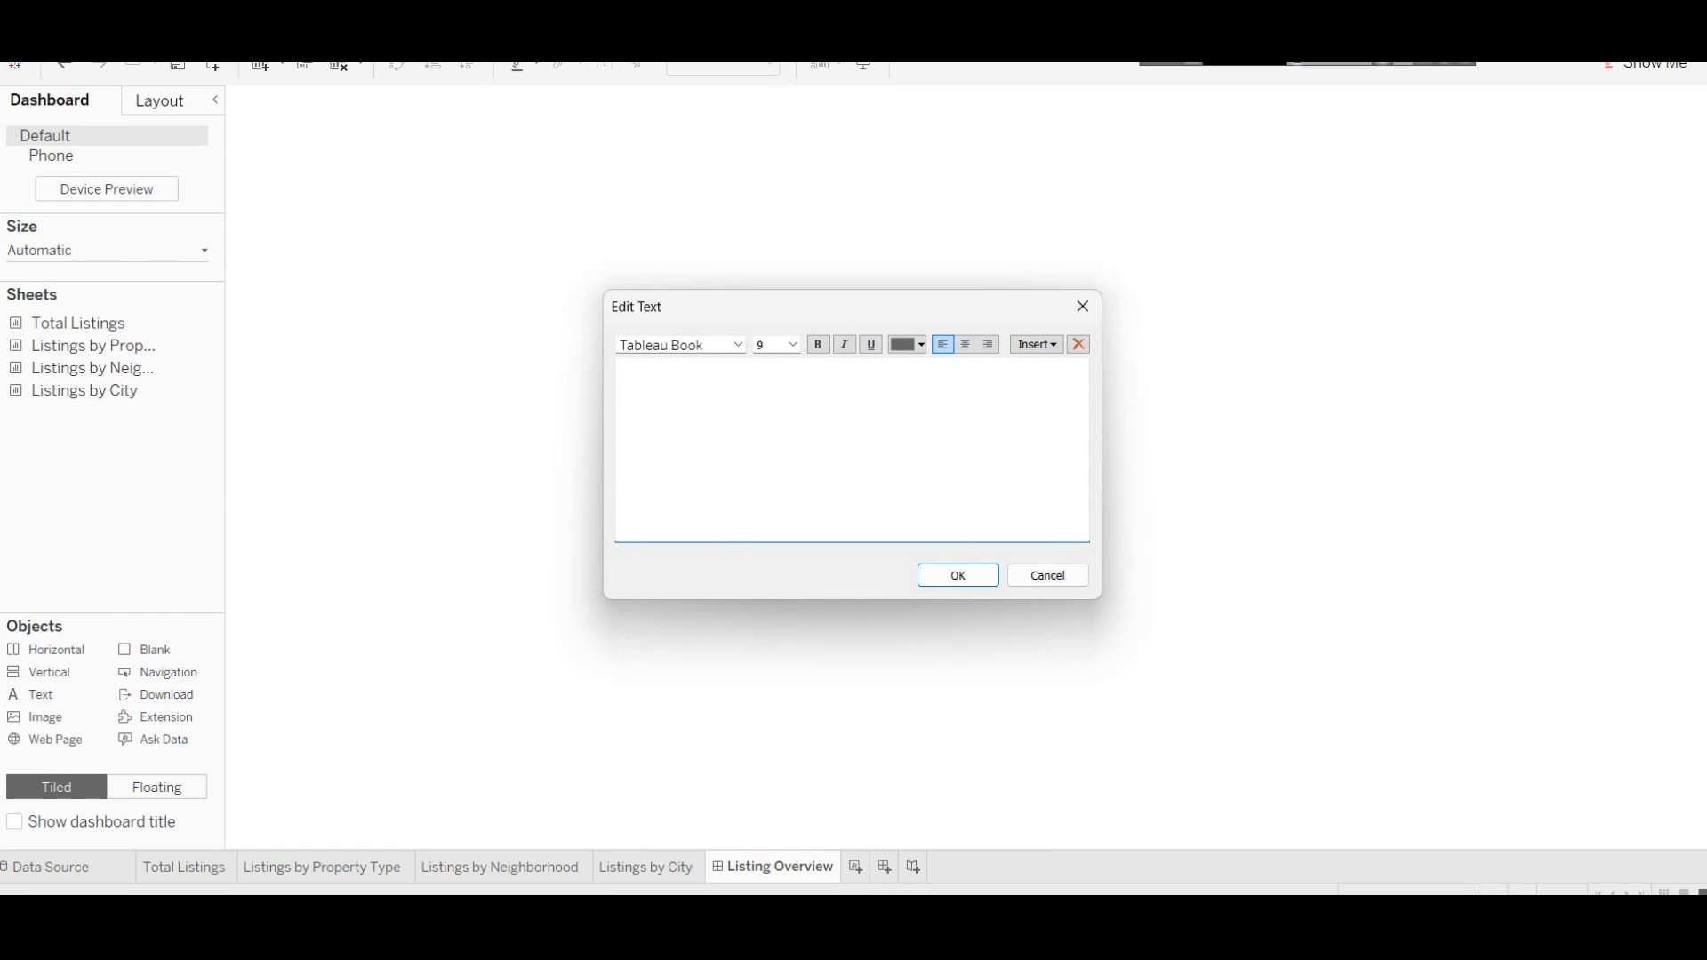
Step: Enter the title text 'AirBnB Italy Listings Overview' using the copied notes heading
left_click(578, 836)
left_click_drag(594, 244, 234, 219)
key("ctrl+c")
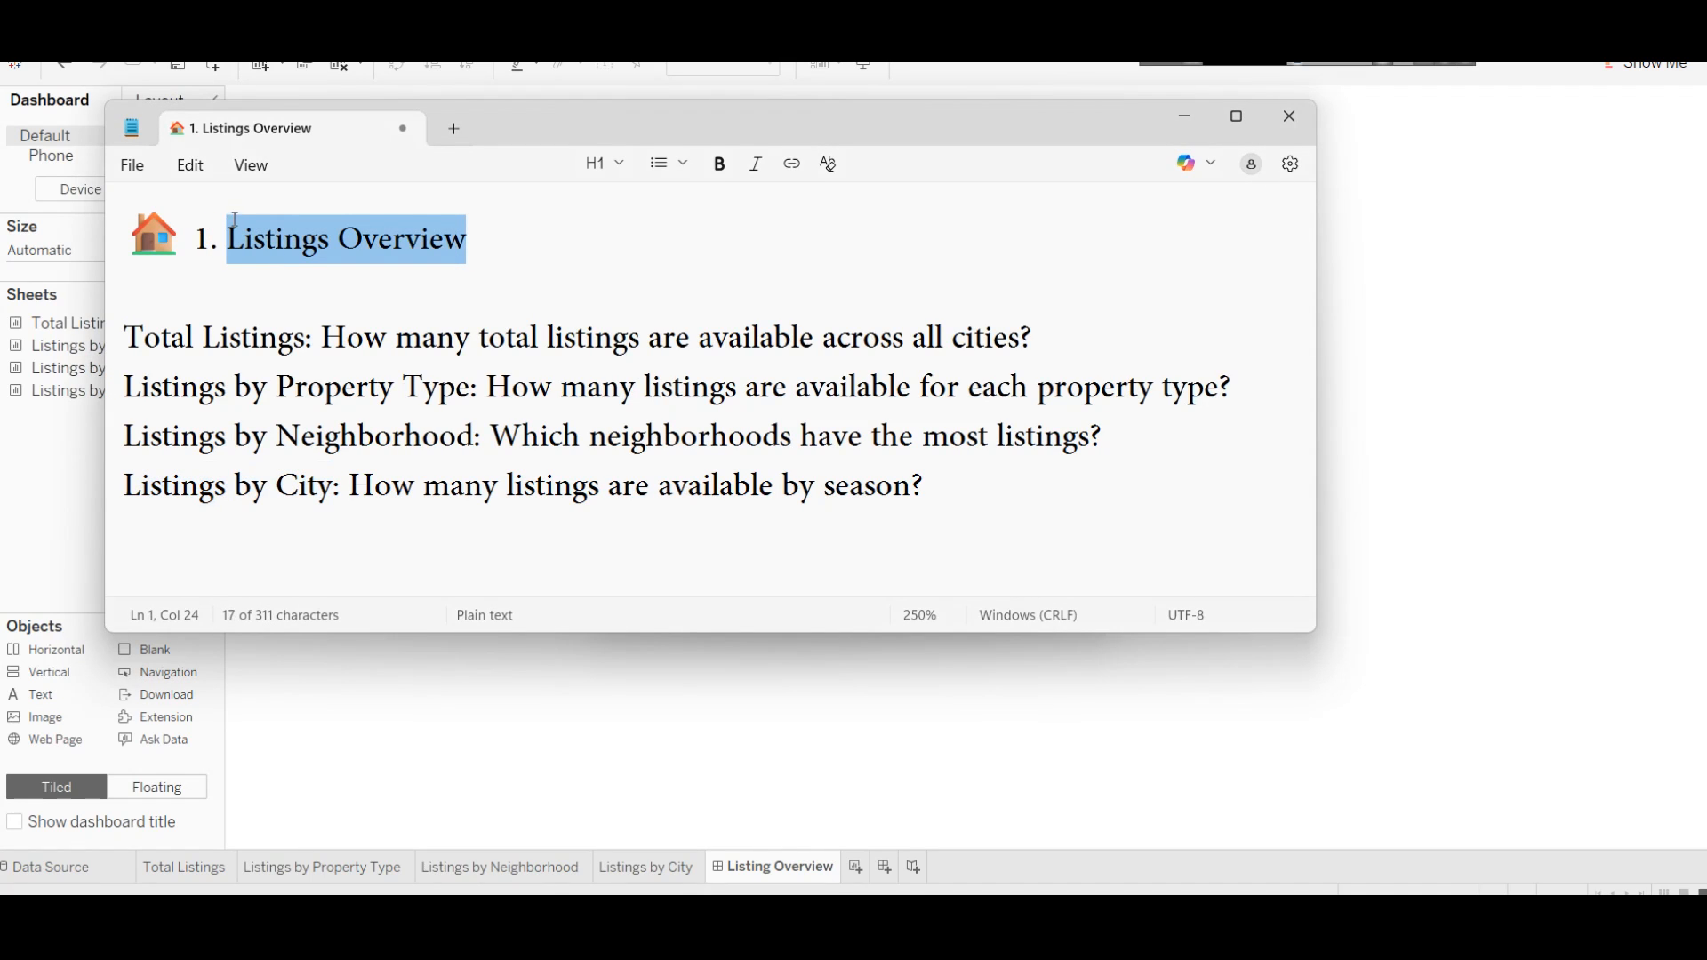
left_click(1465, 208)
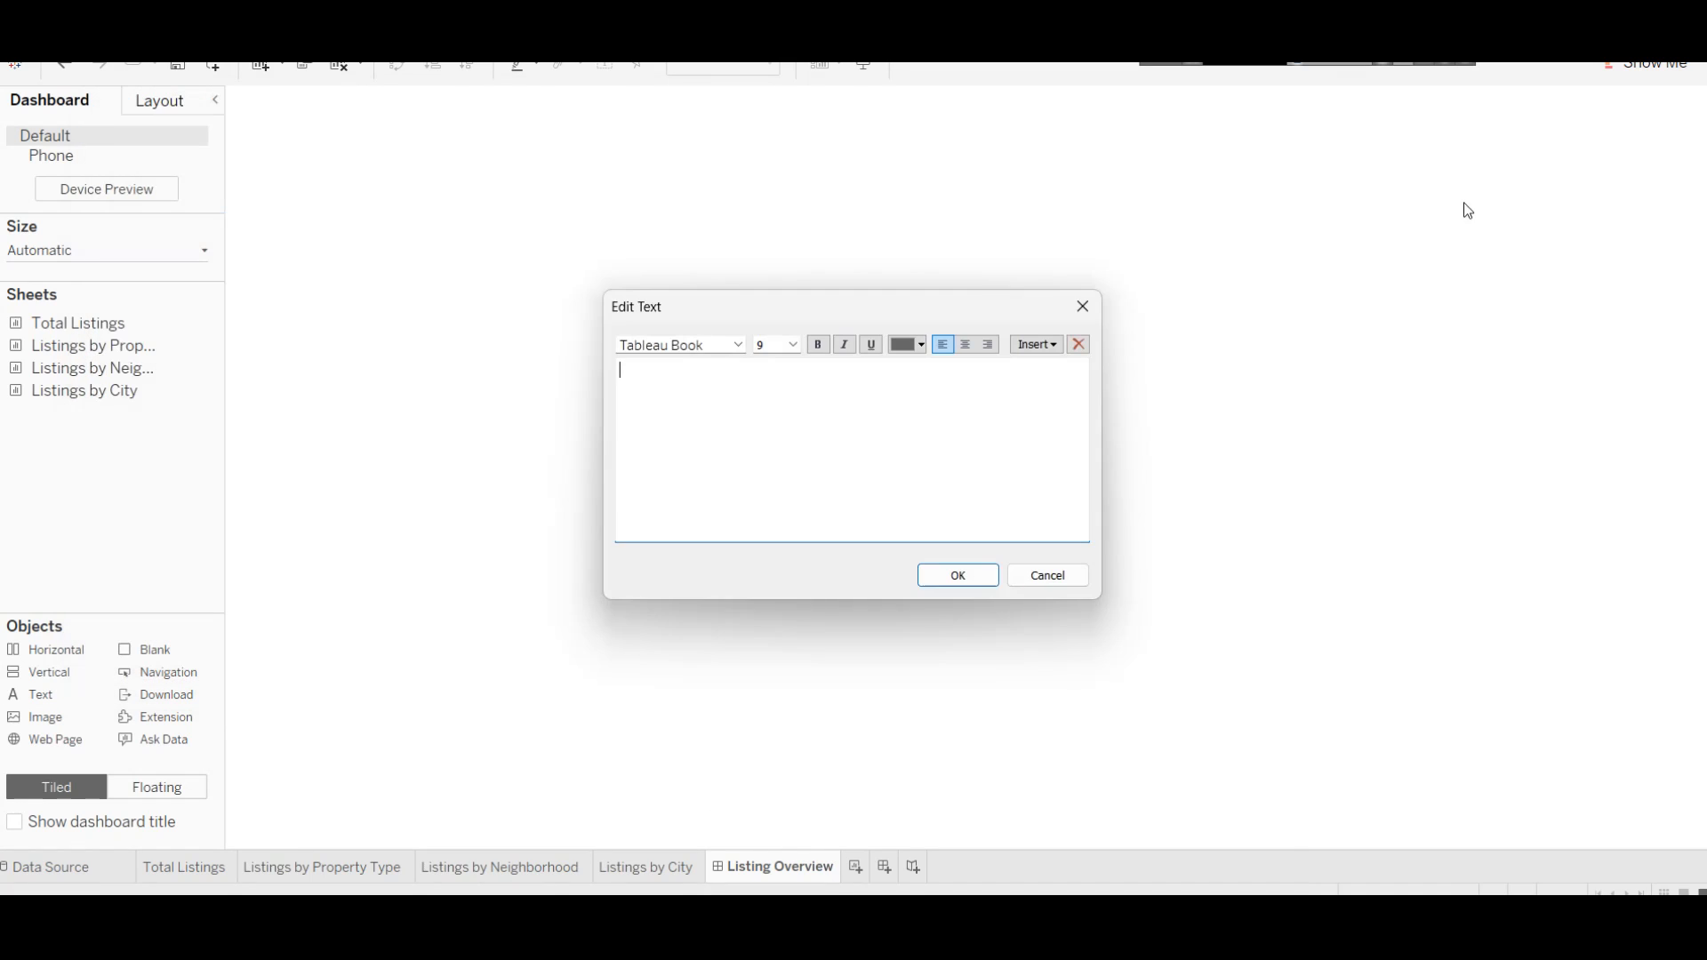
left_click(829, 415)
key("ctrl+v")
type("AirBnB Italy")
Step: Format the whole title as size 26, bold, centred and teal
key("ctrl+a")
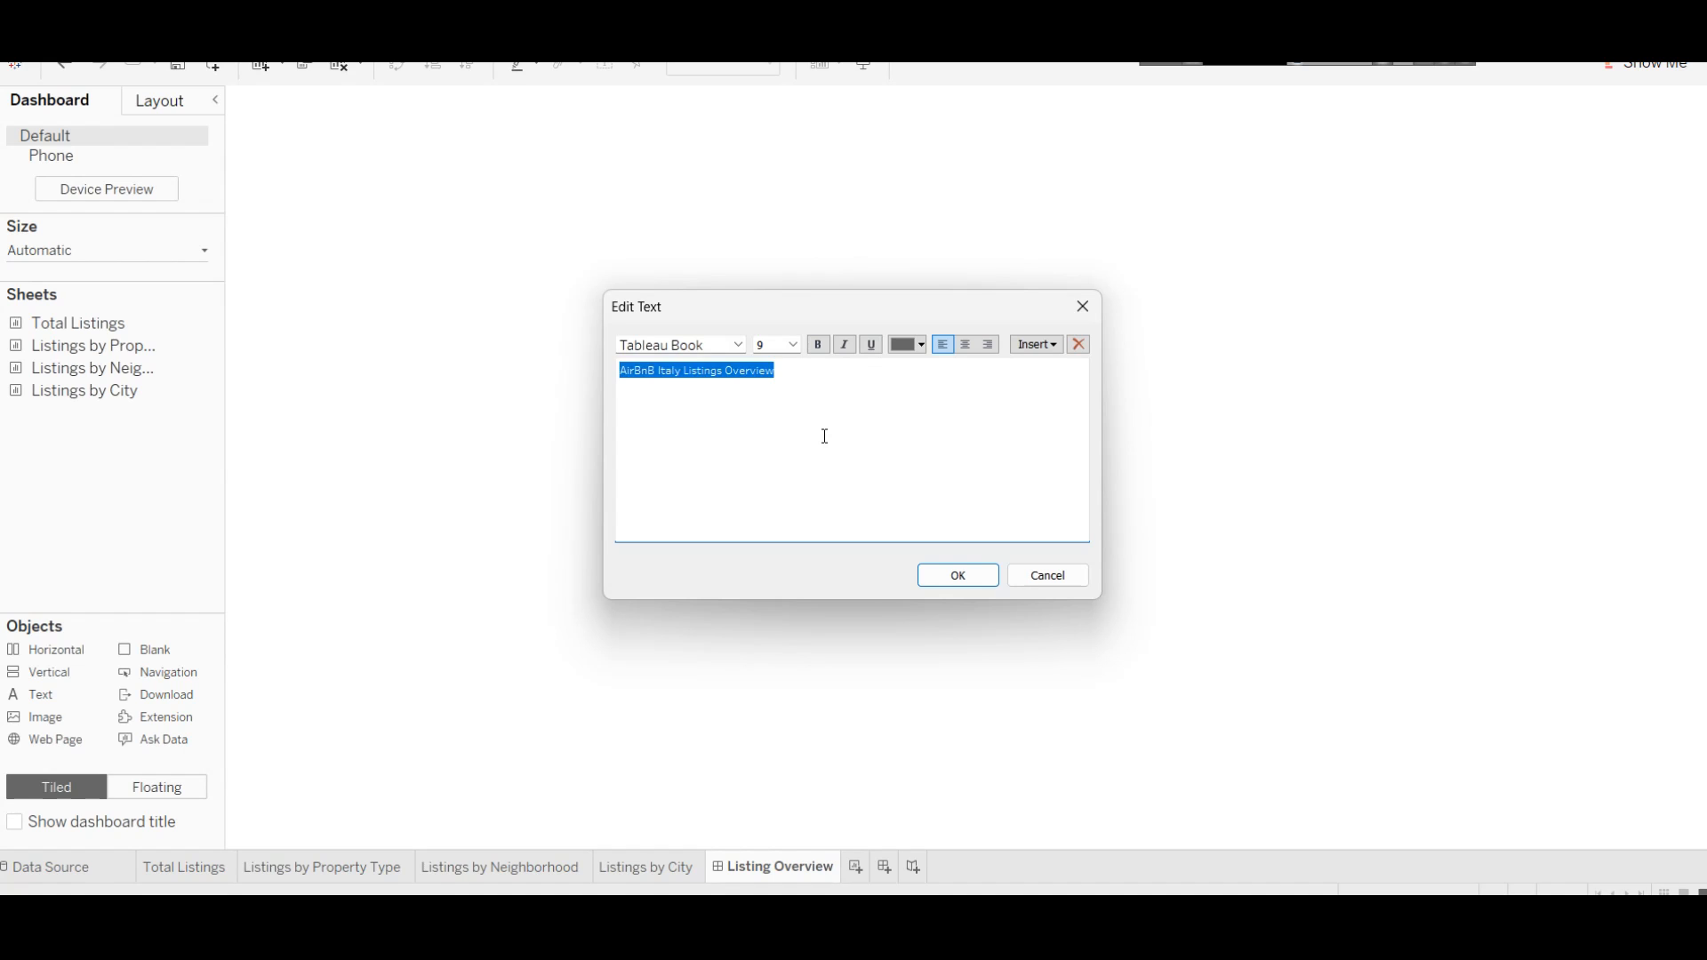
left_click(793, 347)
left_click(774, 477)
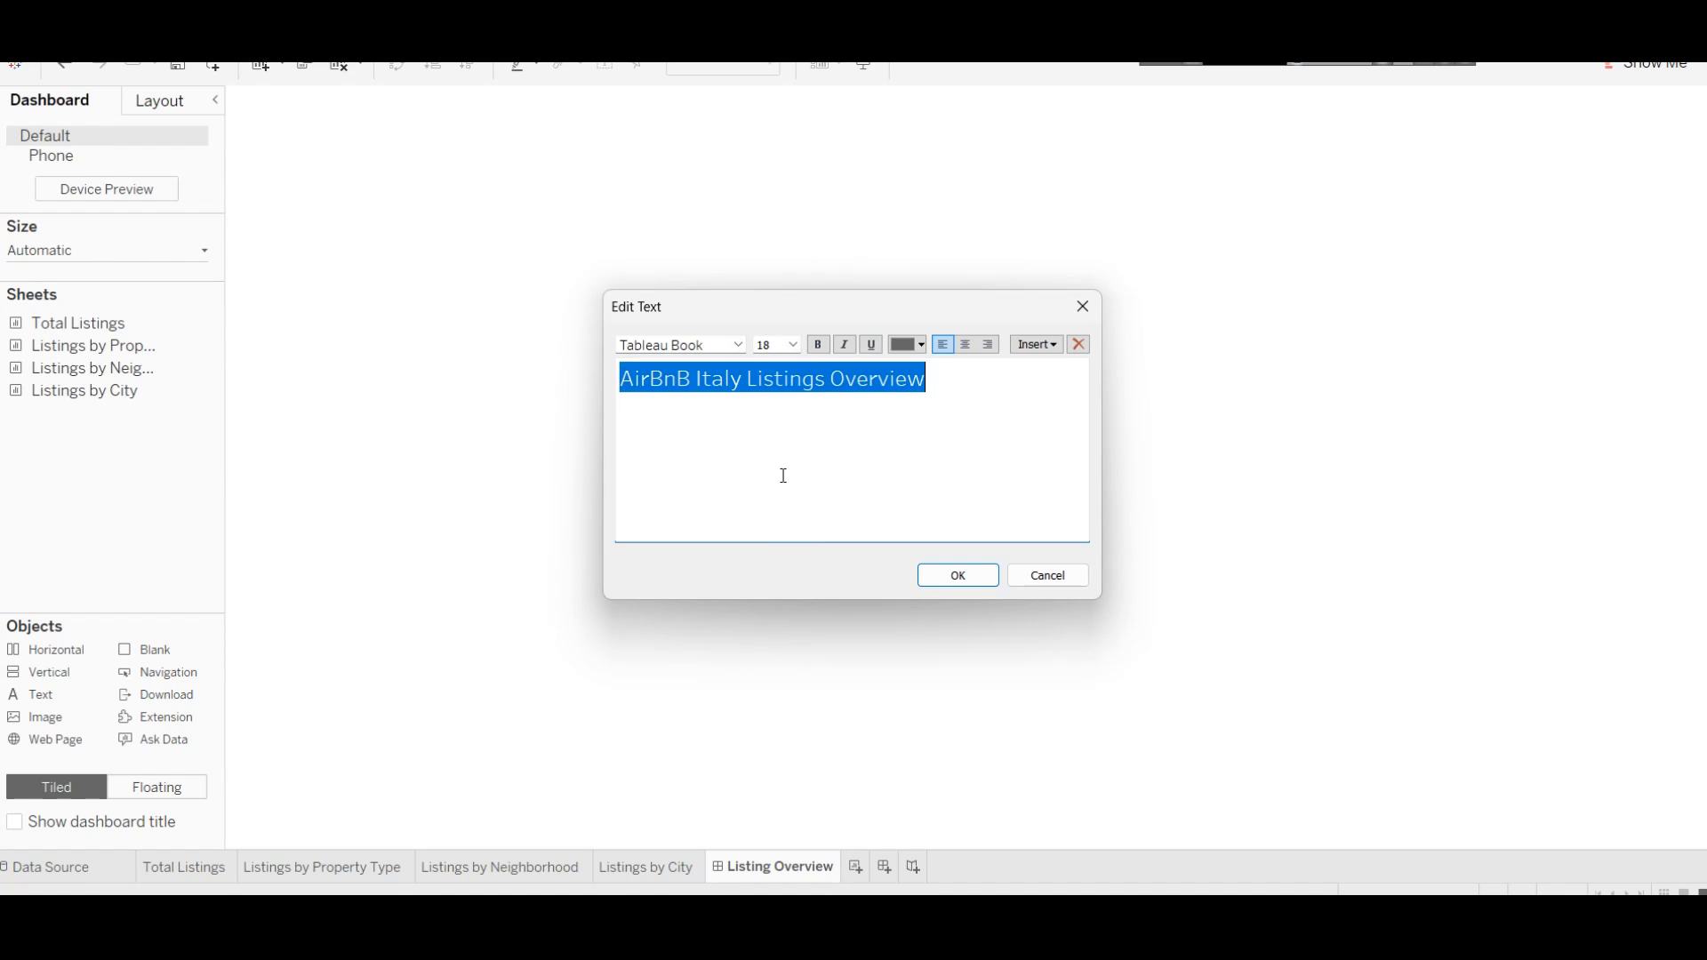
left_click(804, 348)
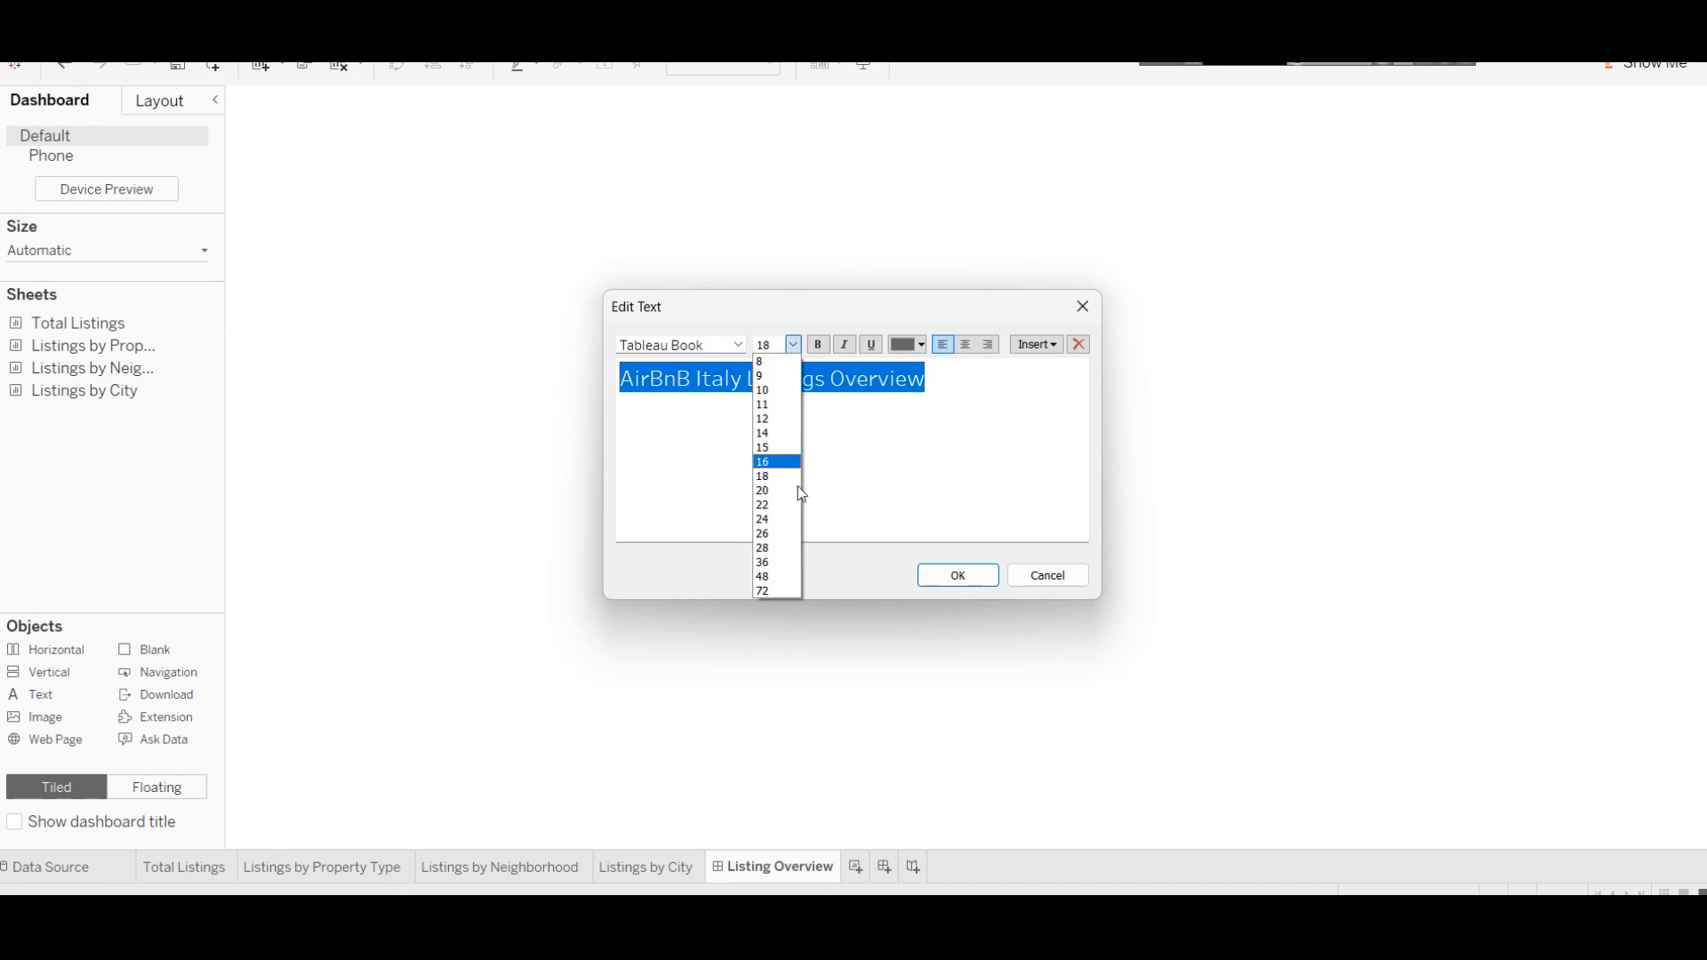
left_click(793, 531)
left_click(818, 347)
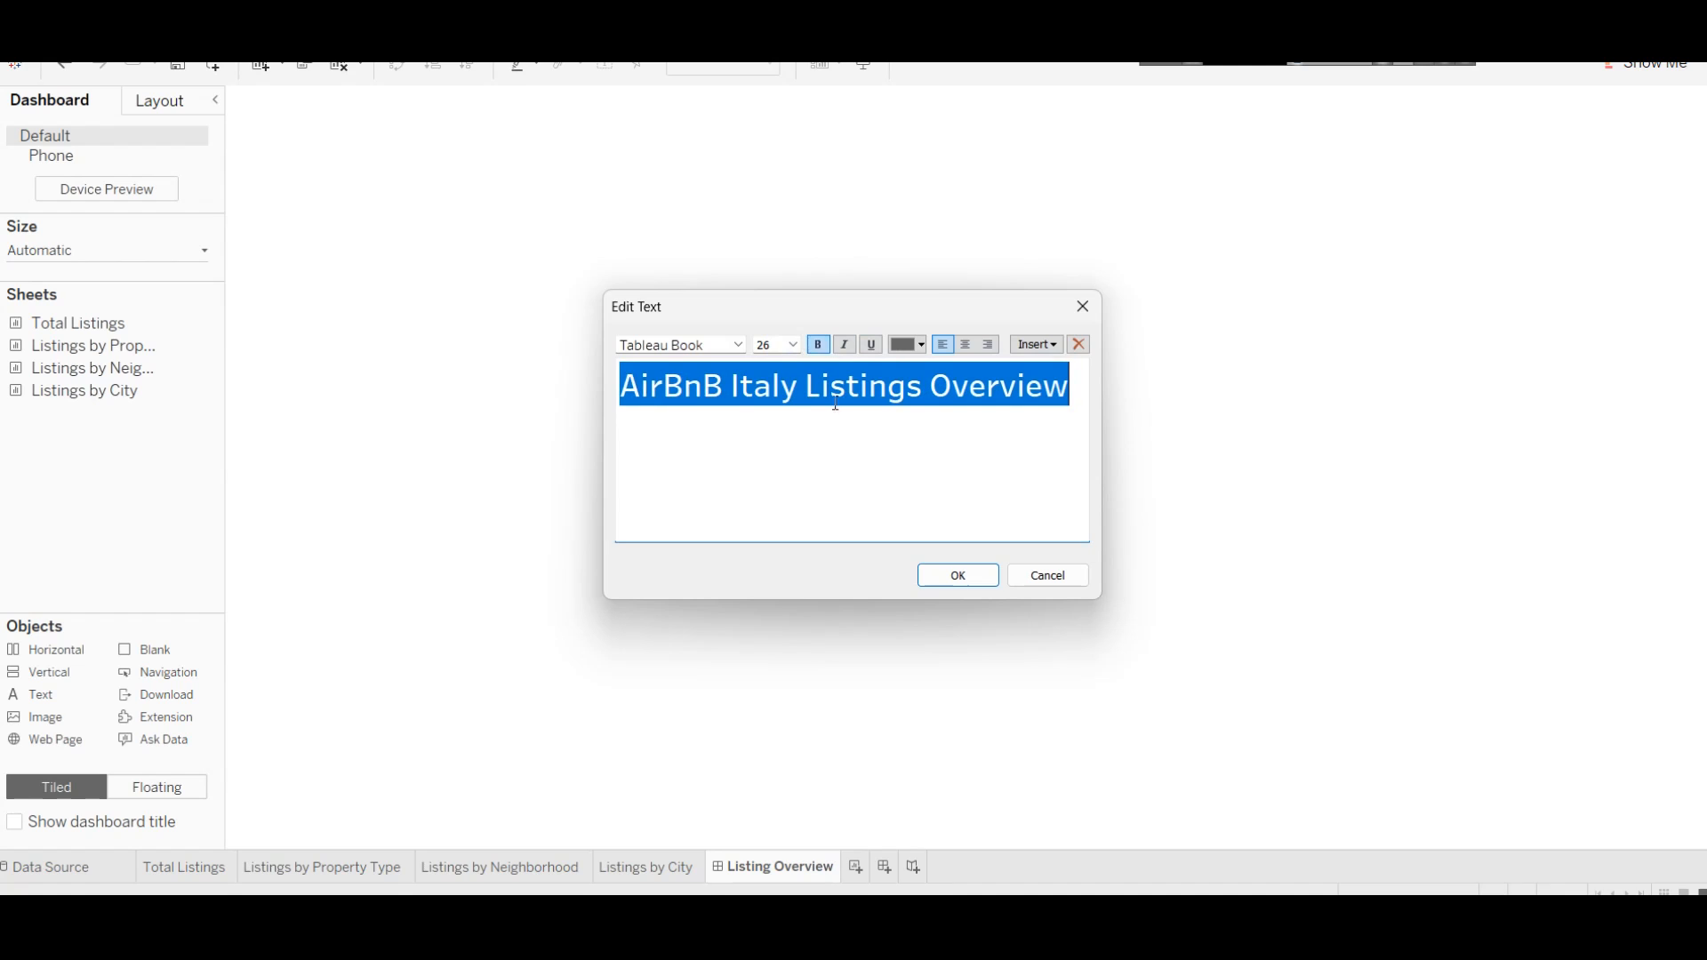
left_click(965, 346)
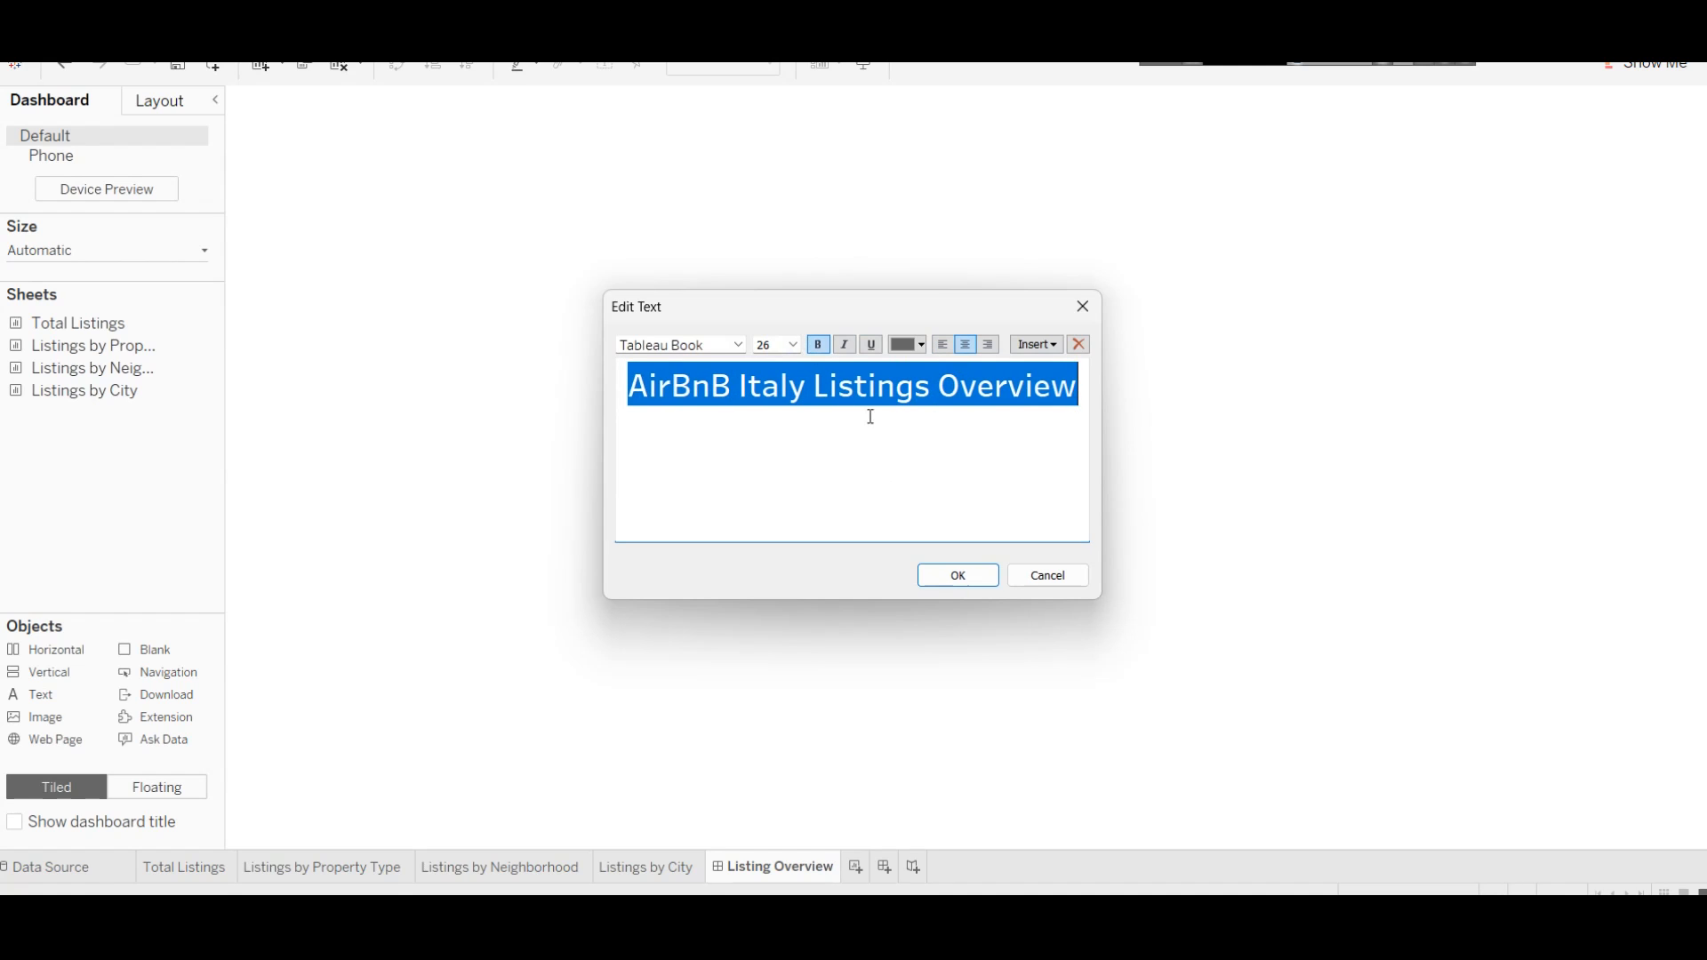
left_click(923, 347)
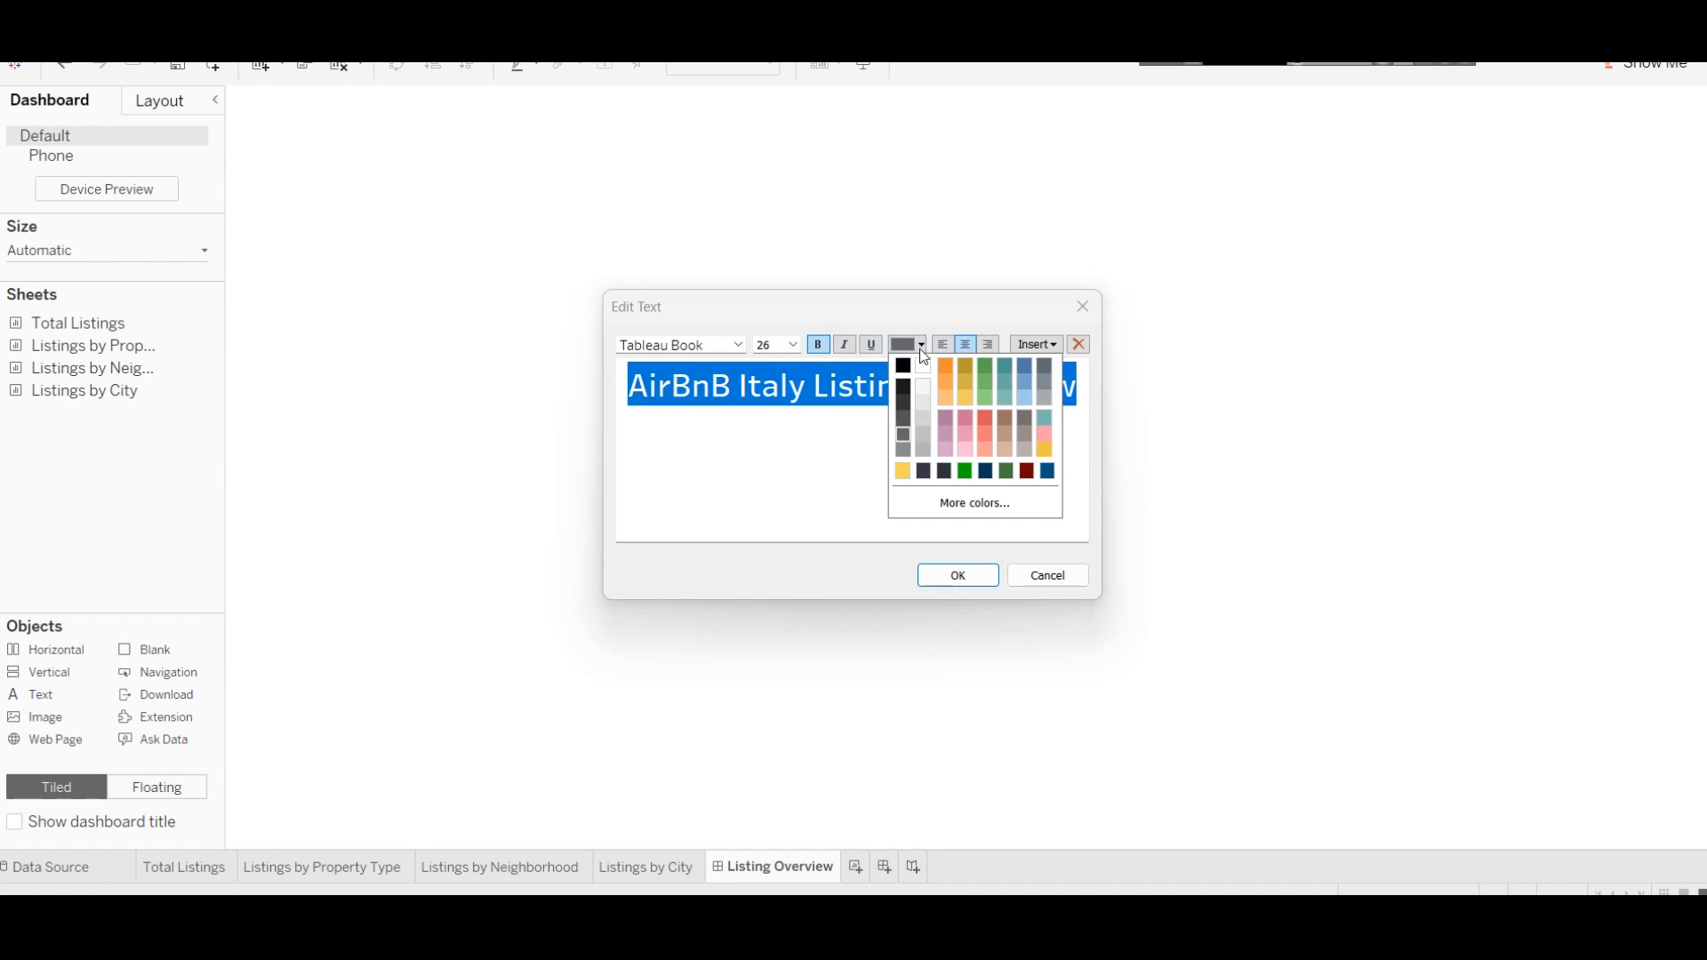
left_click(1007, 373)
left_click(958, 575)
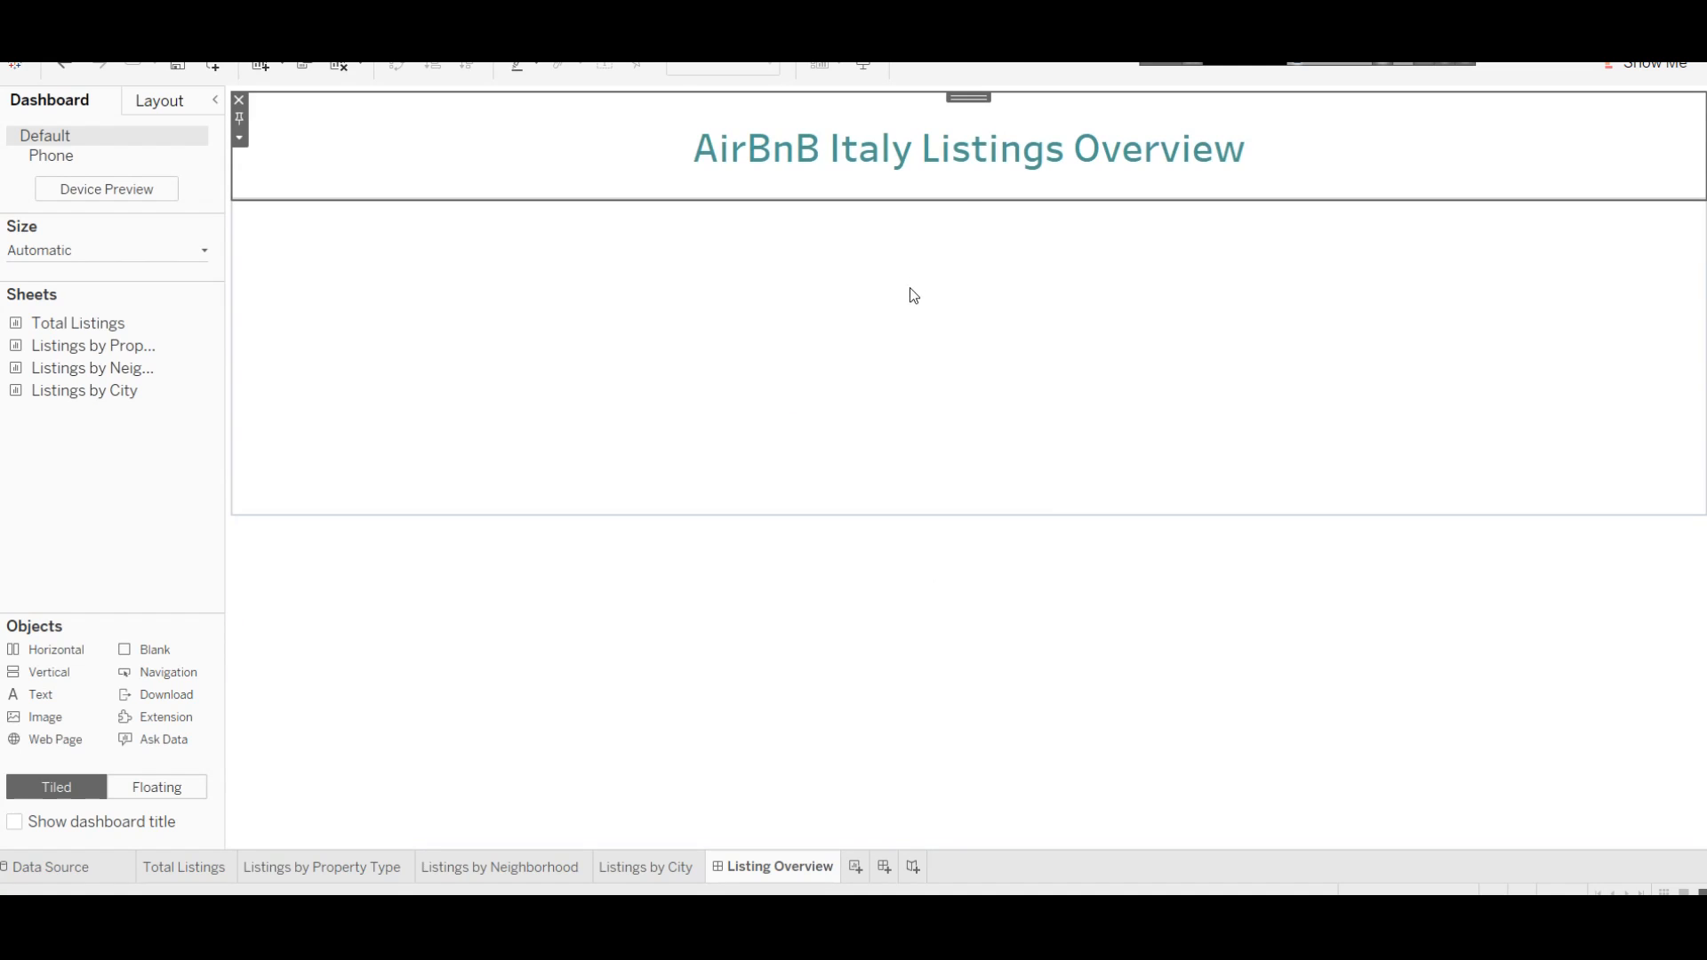
Step: Select the title object and open its text formatting, leaving alignment unchanged
left_click(1177, 316)
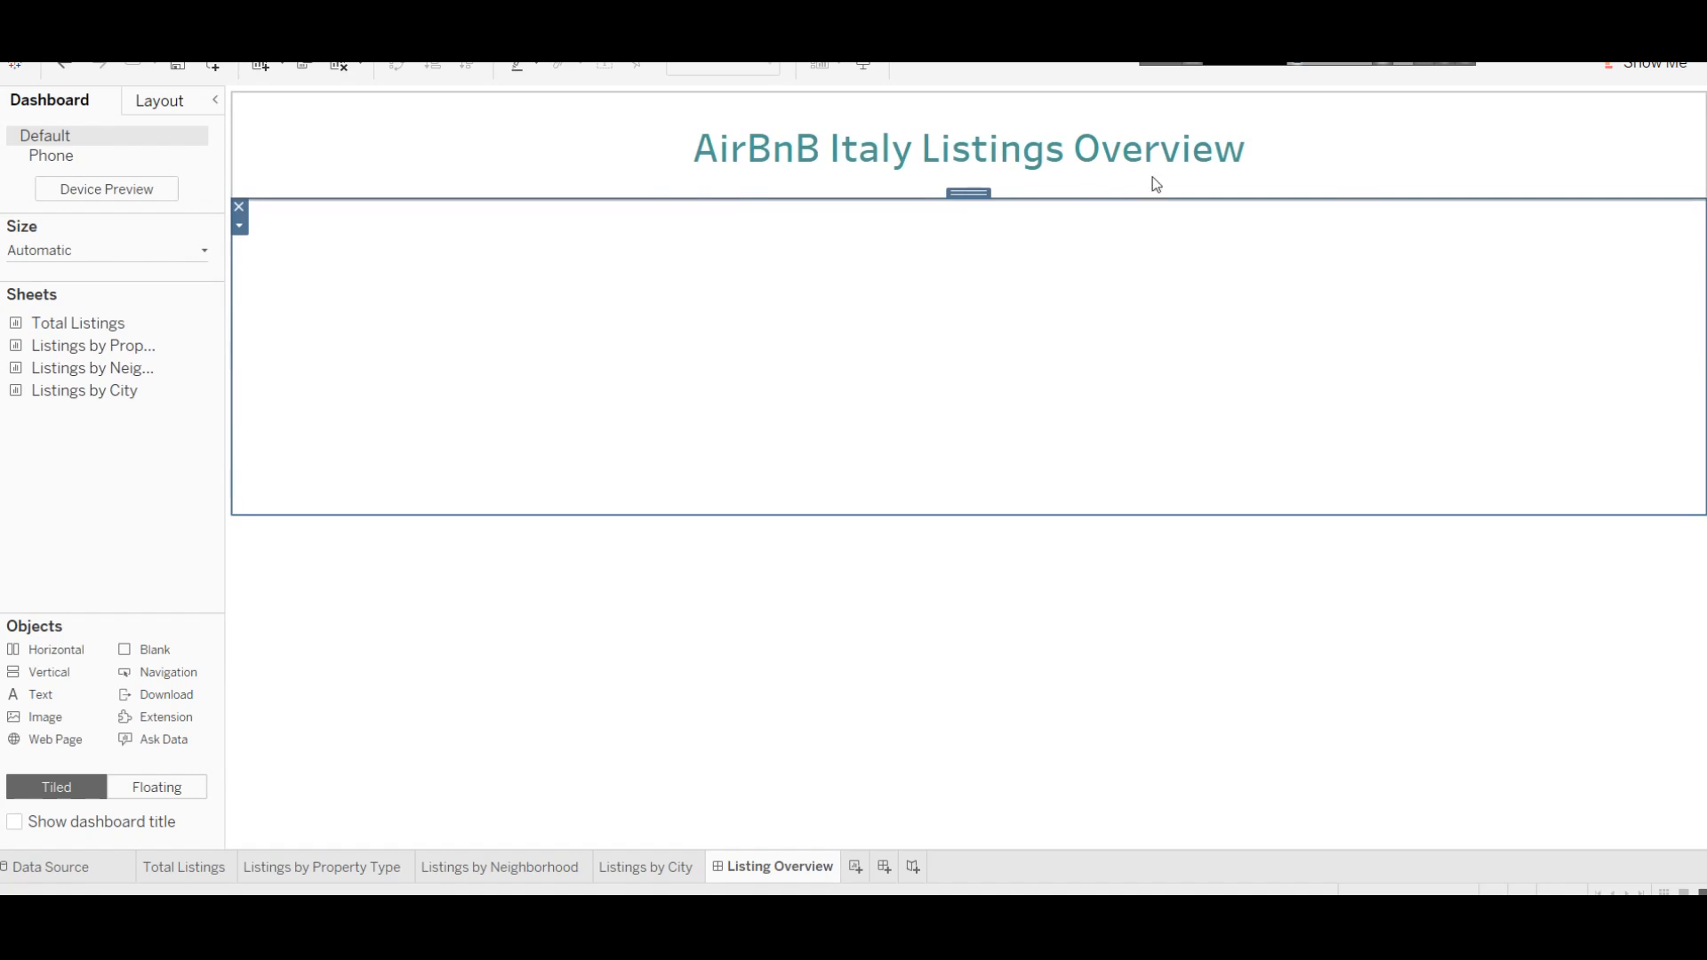
left_click(732, 154)
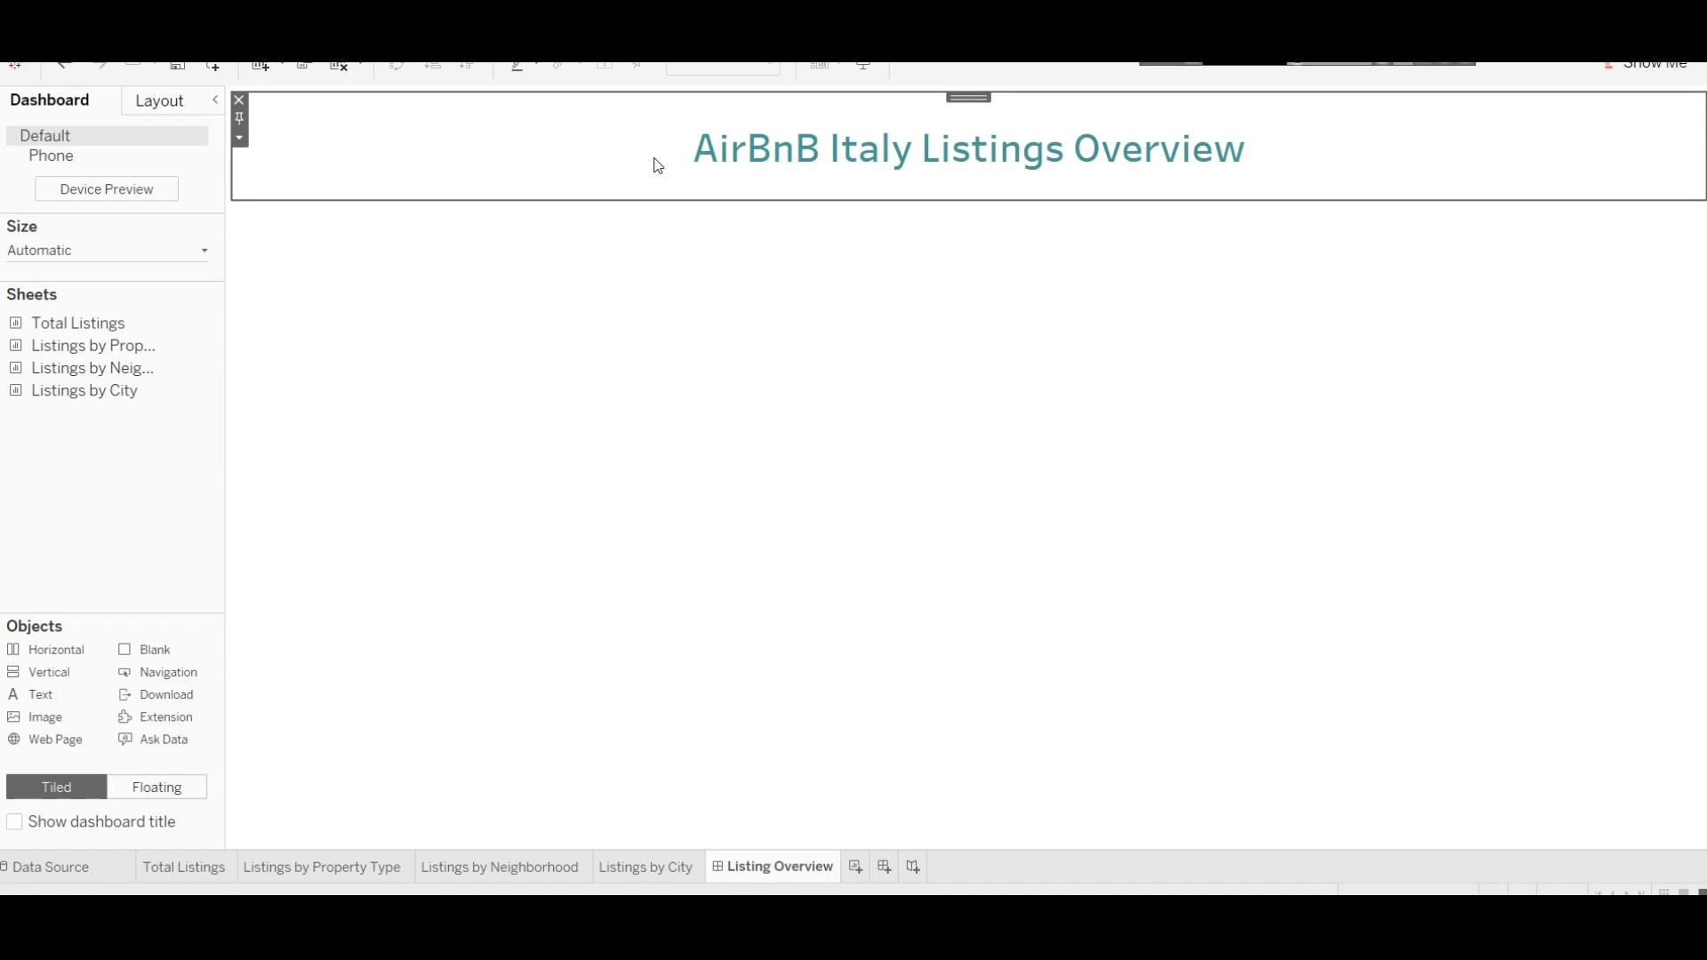
right_click(572, 128)
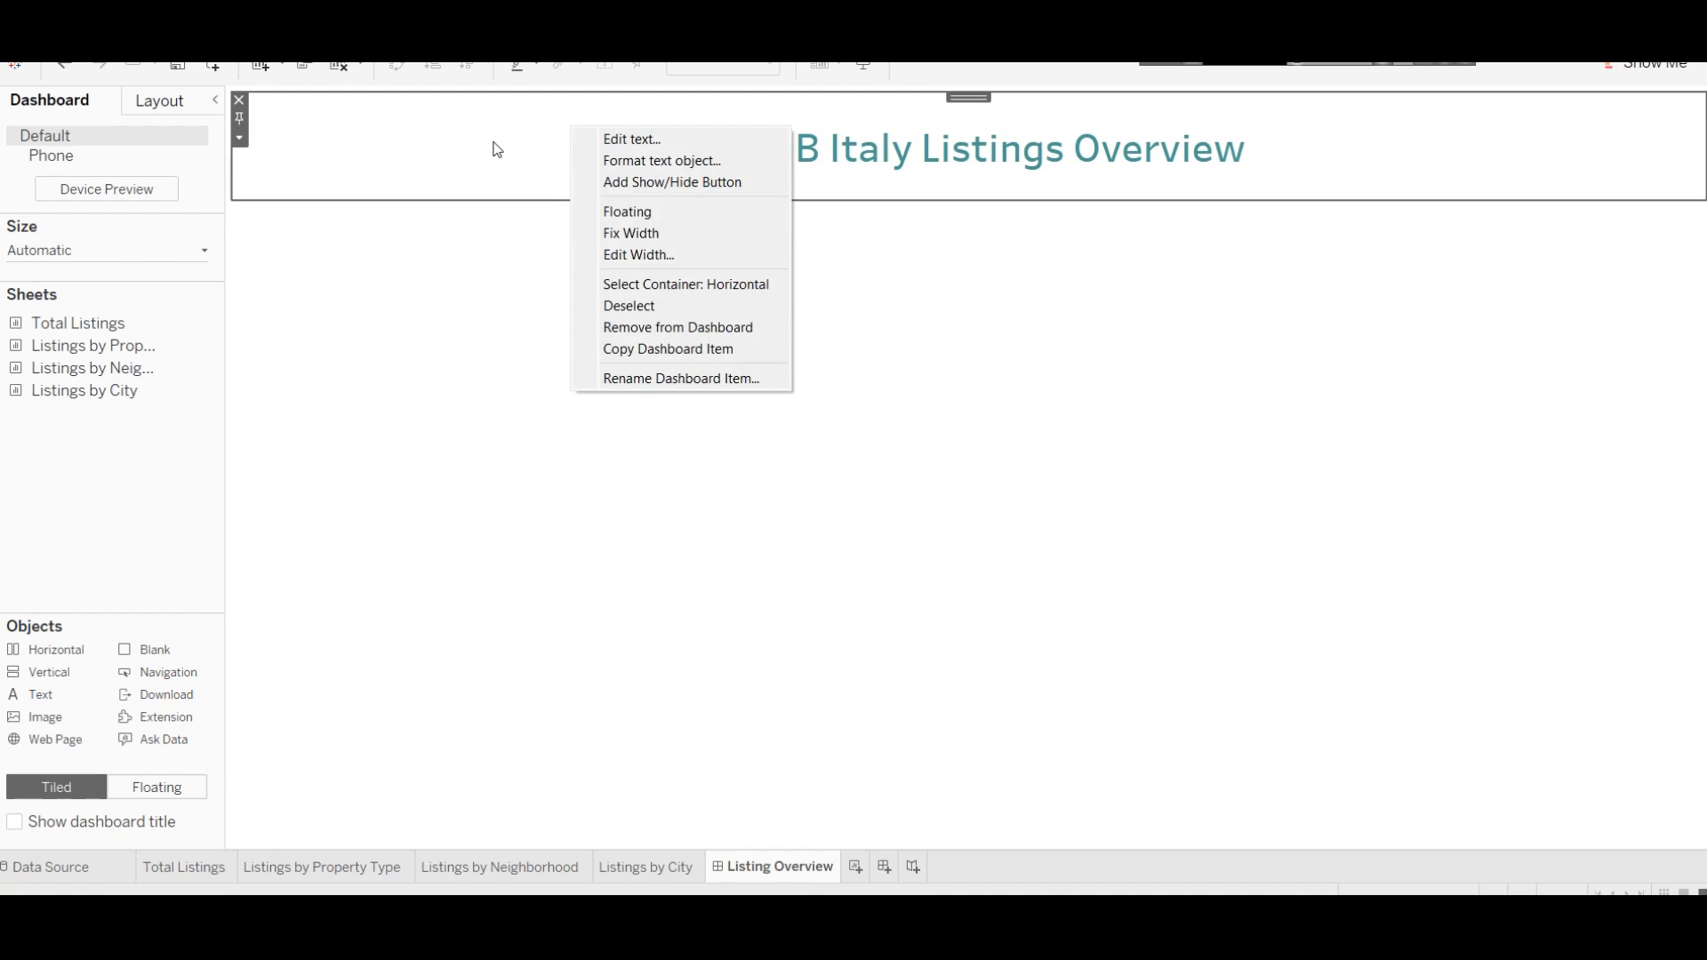
left_click(698, 160)
left_click(195, 174)
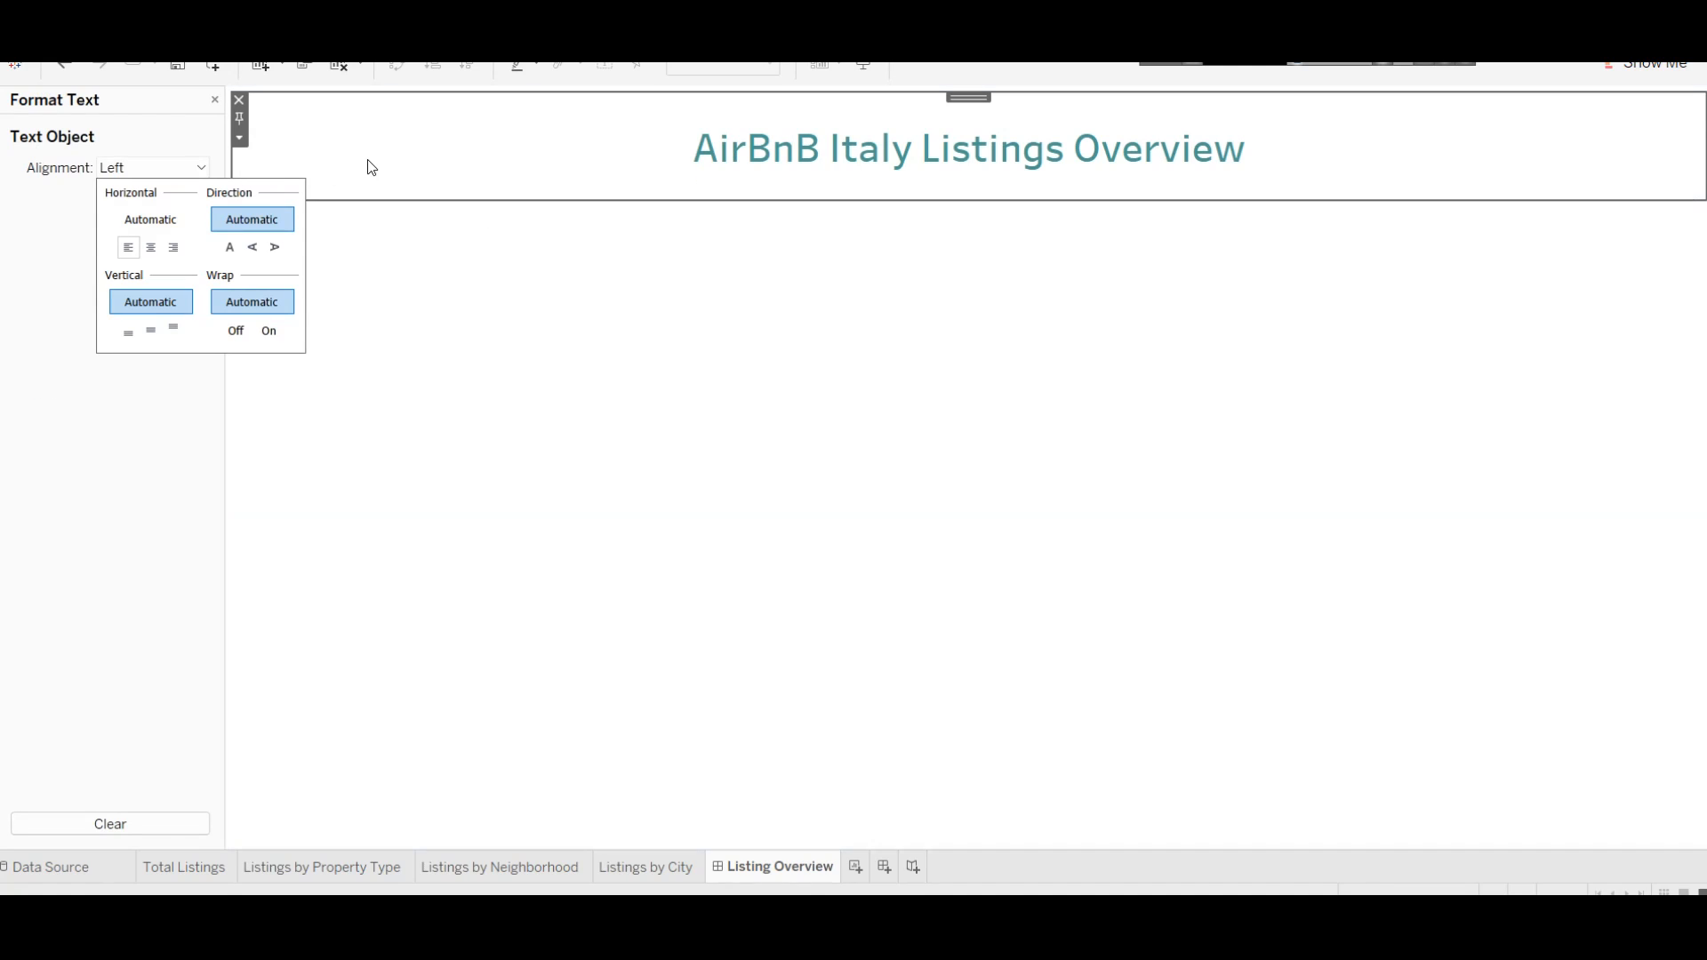
left_click(401, 160)
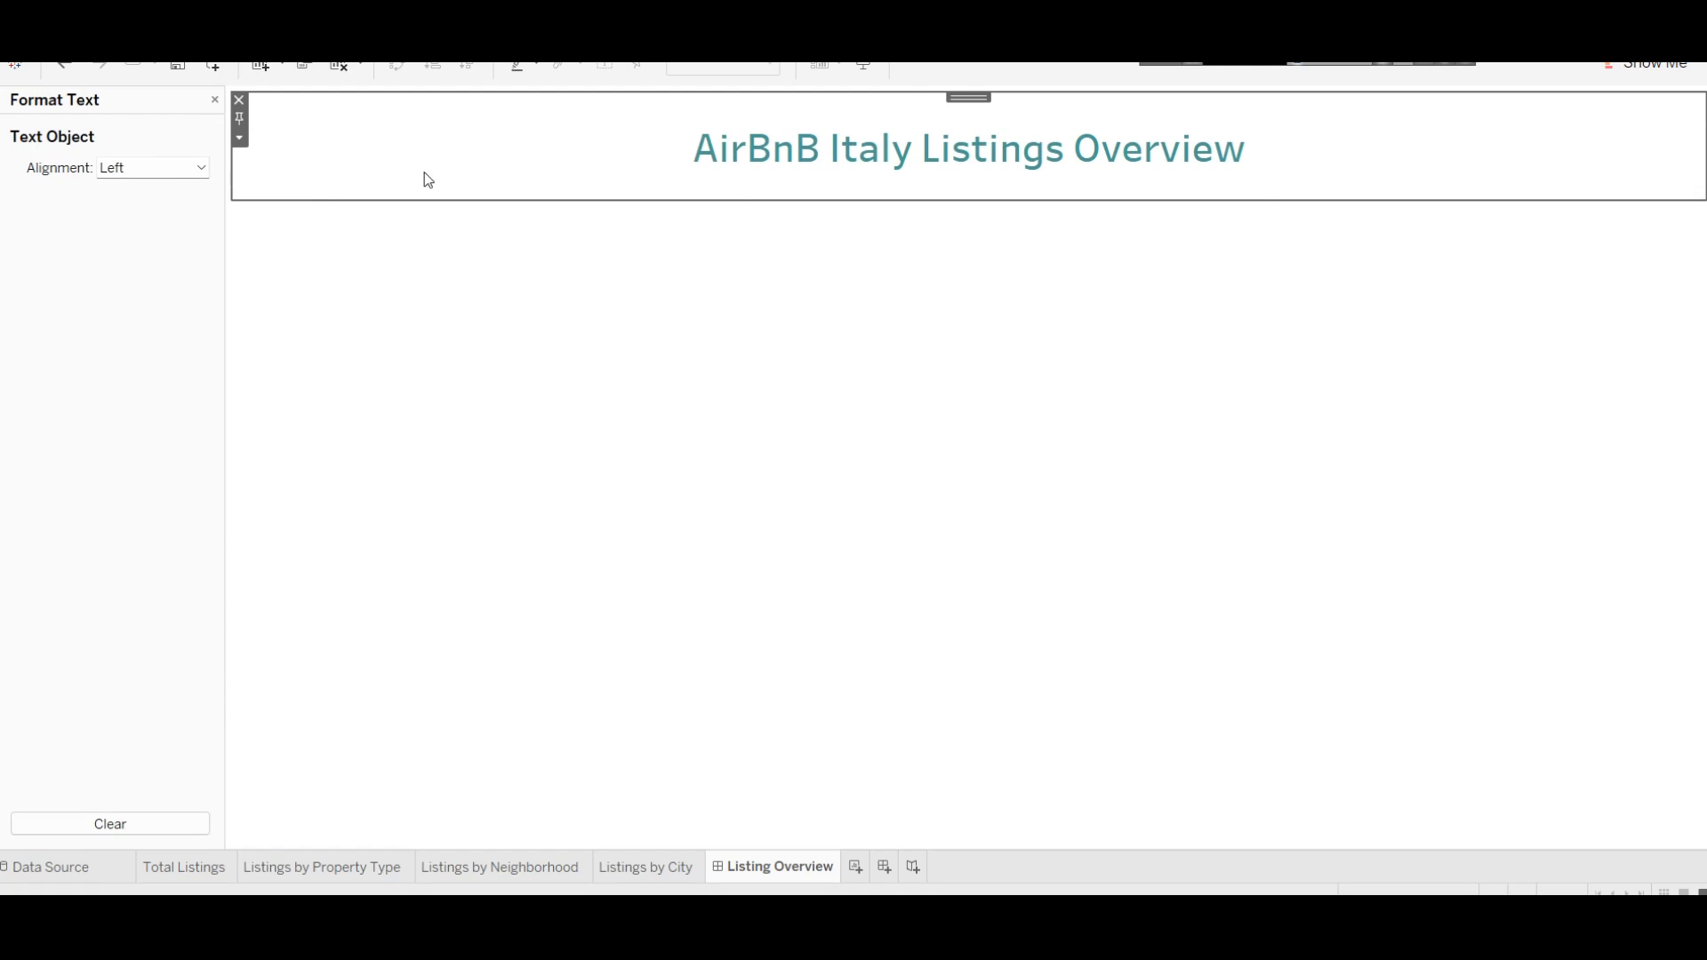
left_click(214, 101)
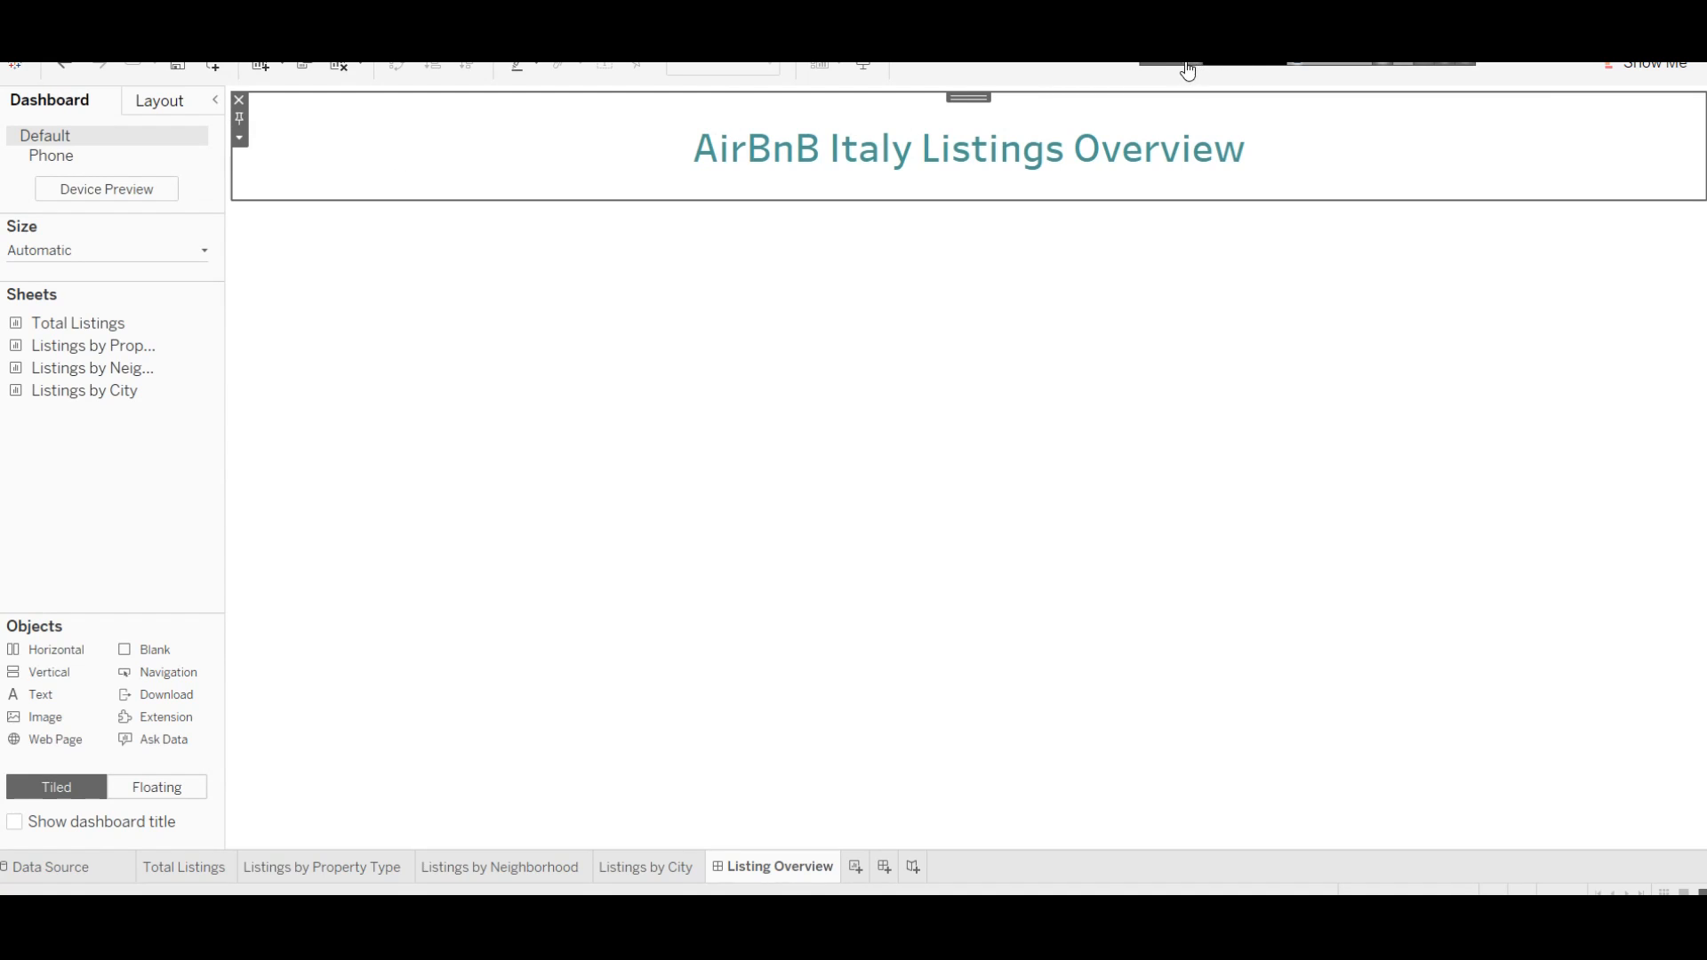
Step: Show the title's Layout properties: position 8,8, size 1,641 by 119
left_click(159, 100)
left_click(65, 103)
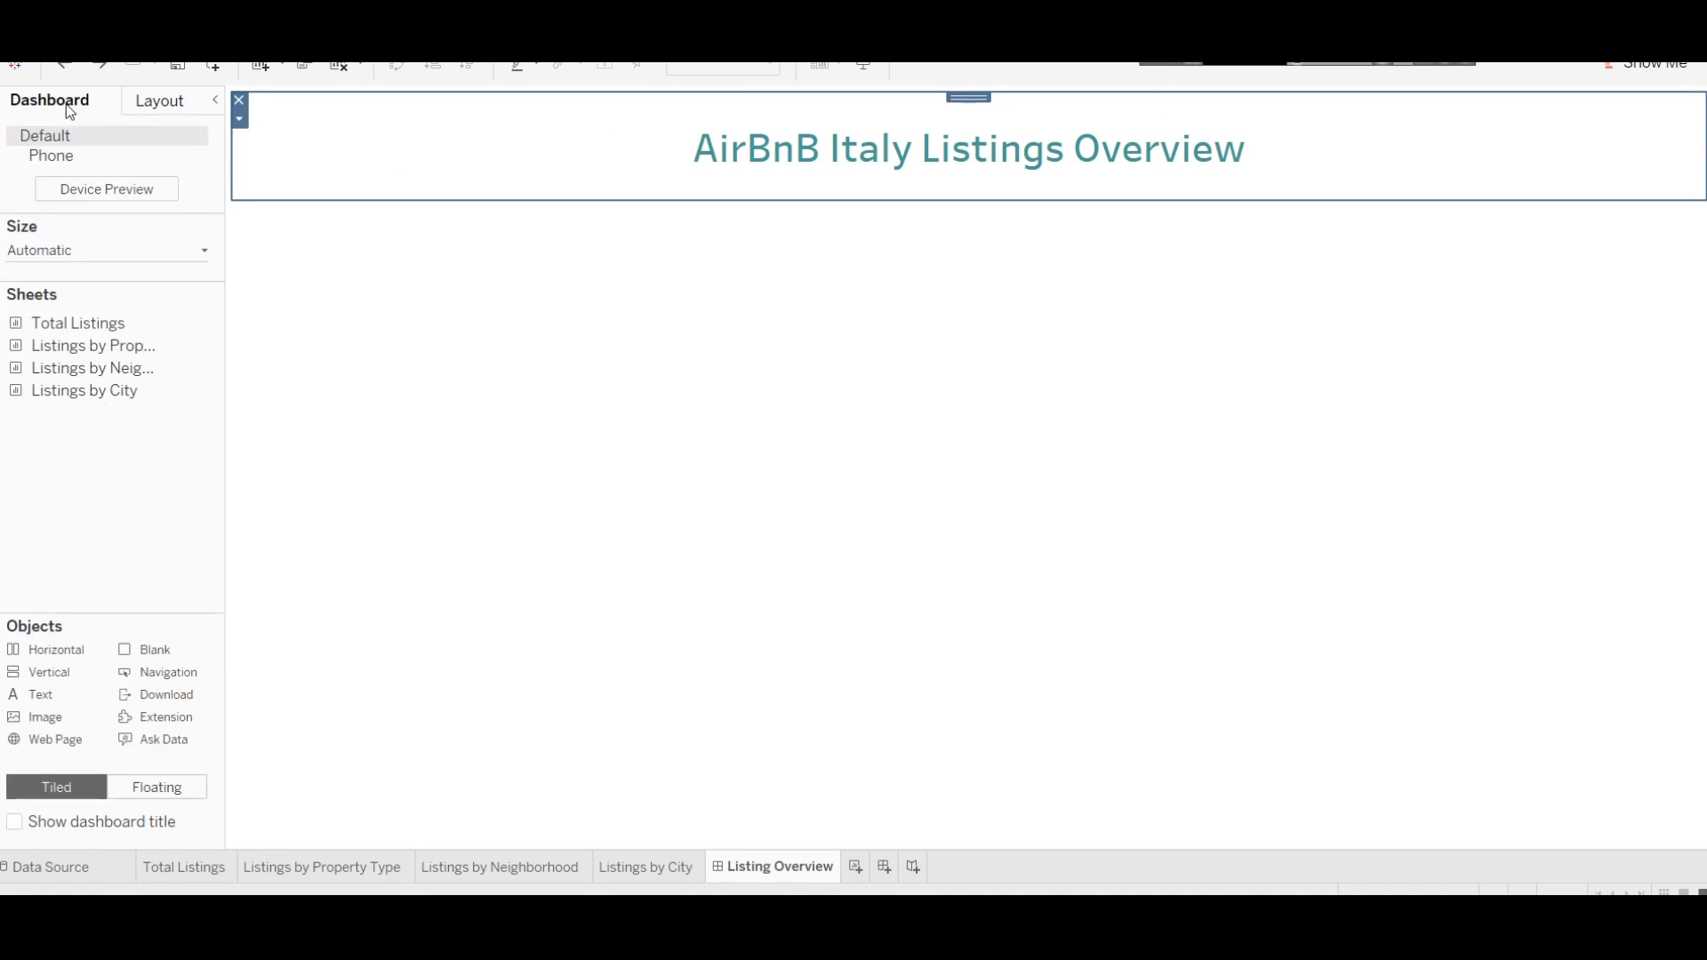
left_click(239, 118)
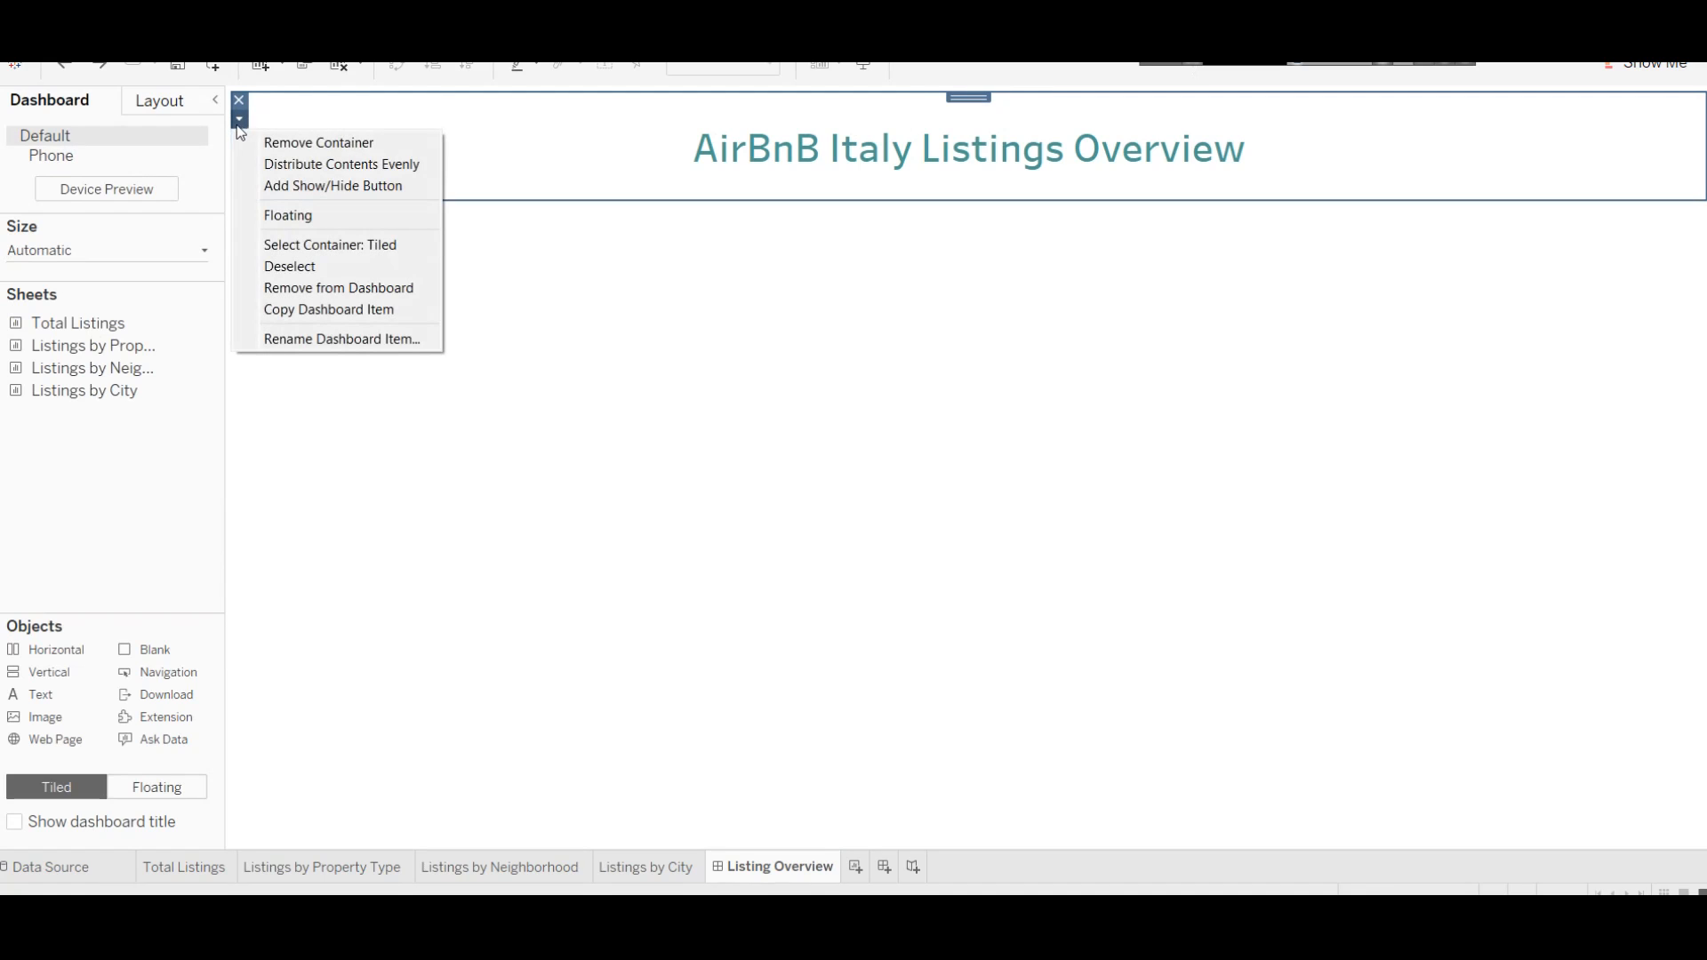
left_click(288, 246)
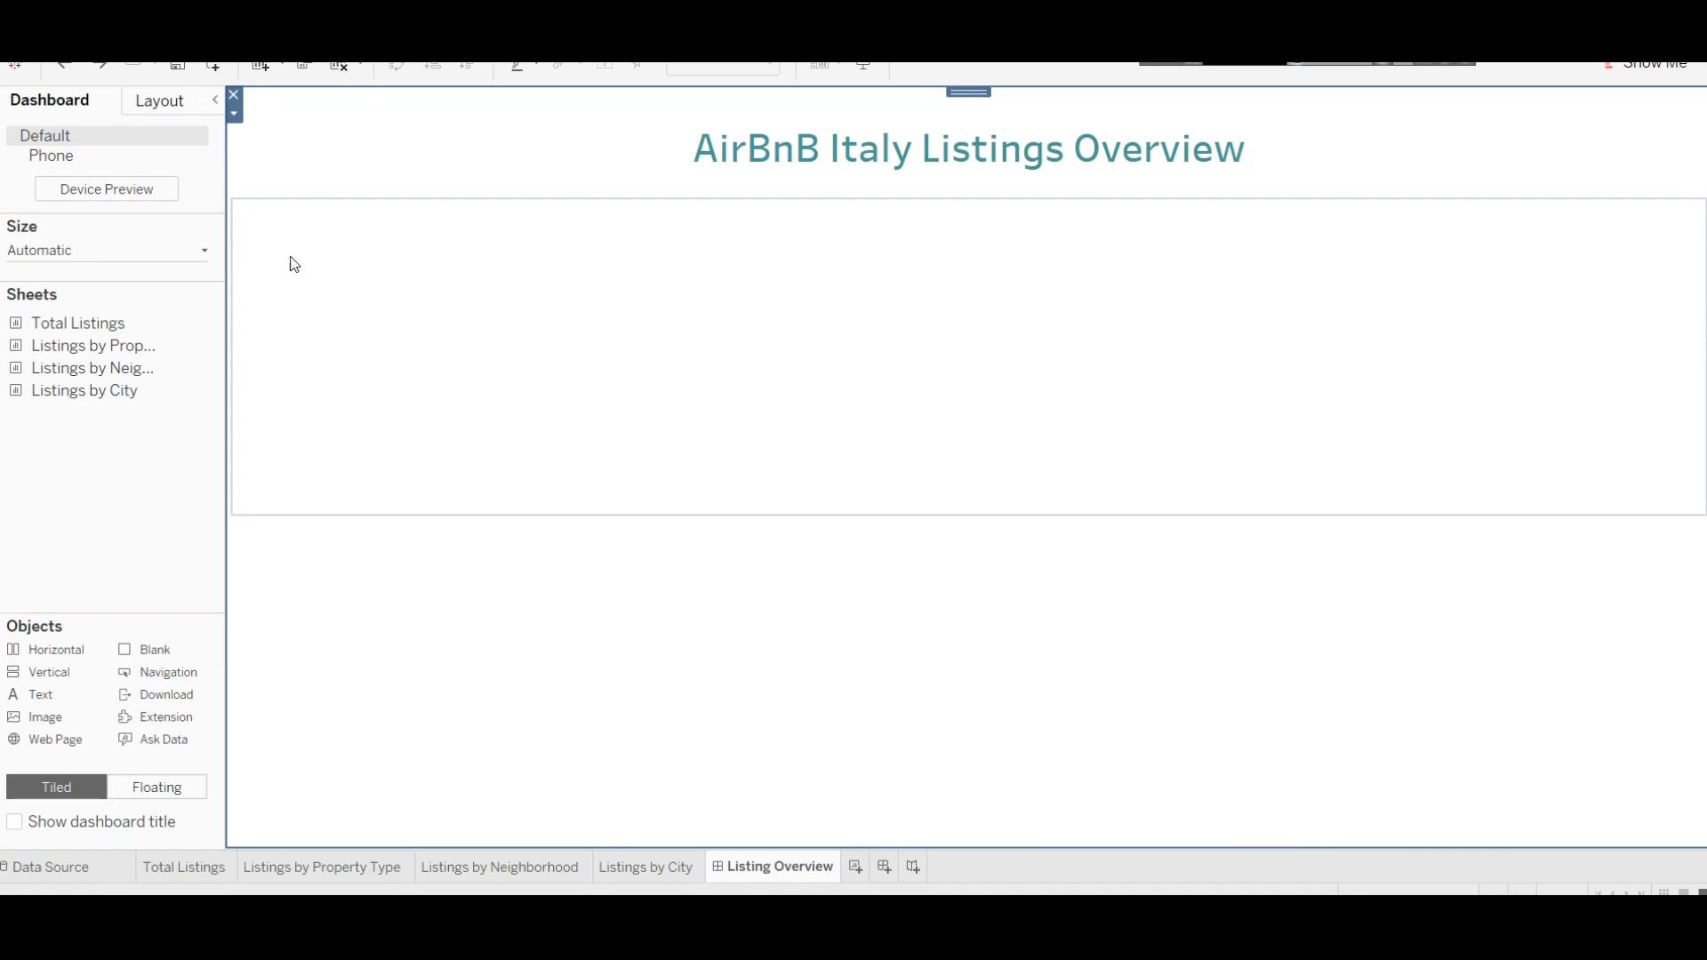
left_click(385, 148)
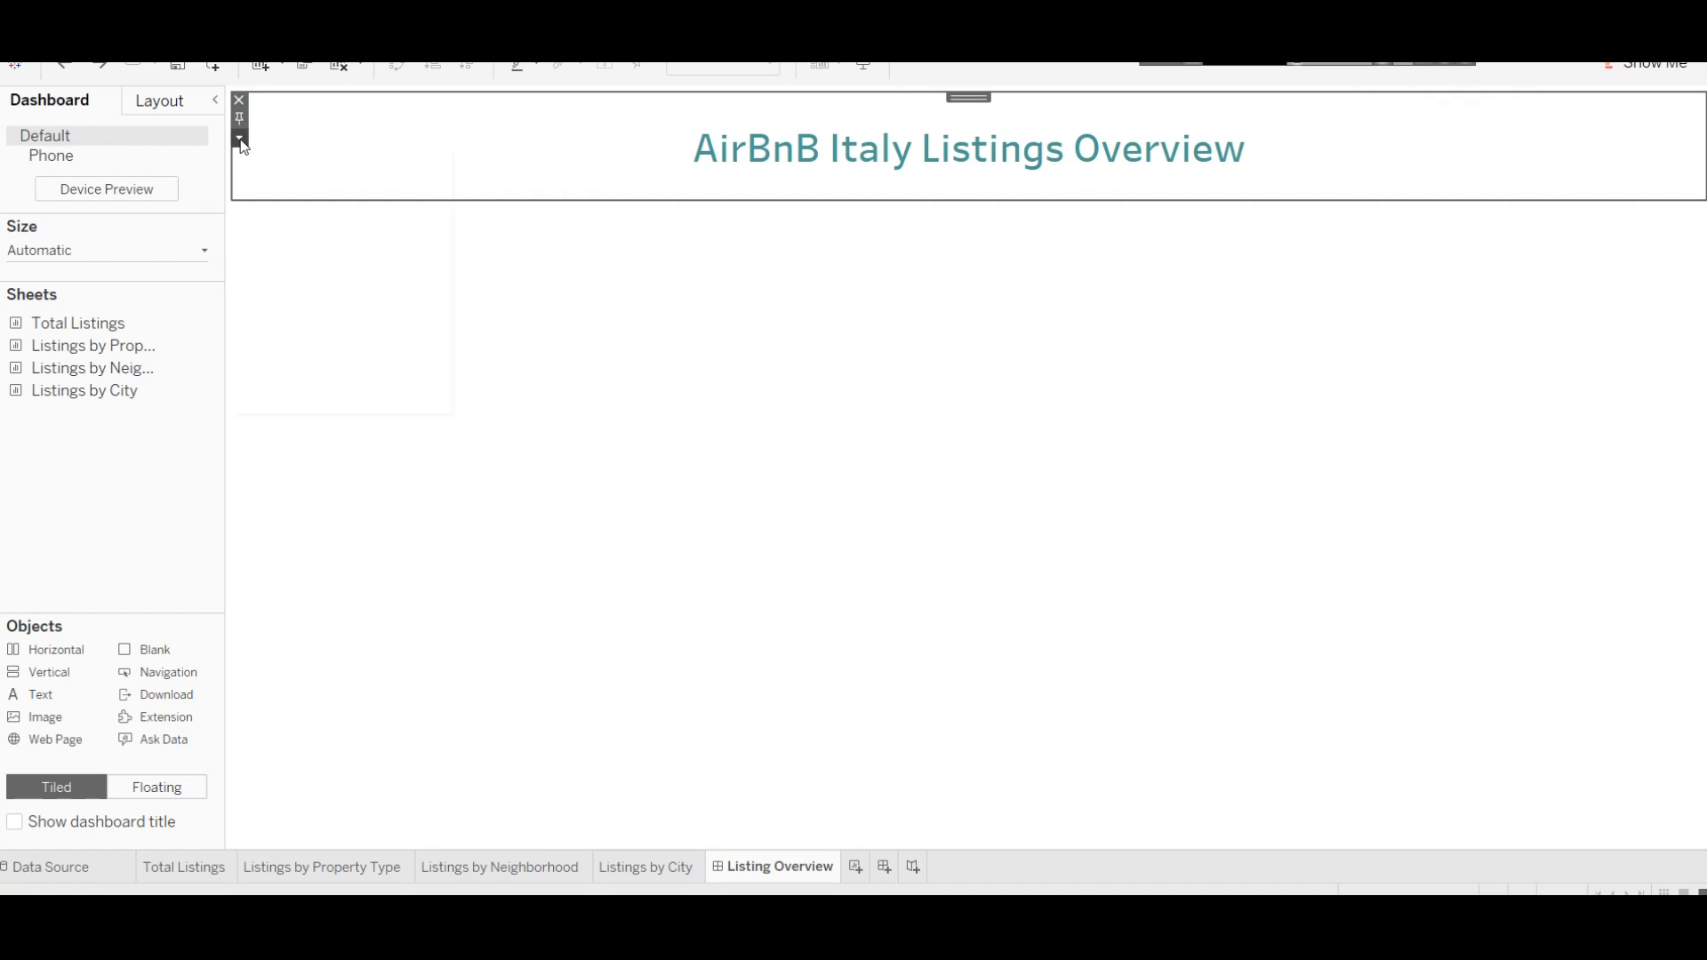
left_click(239, 138)
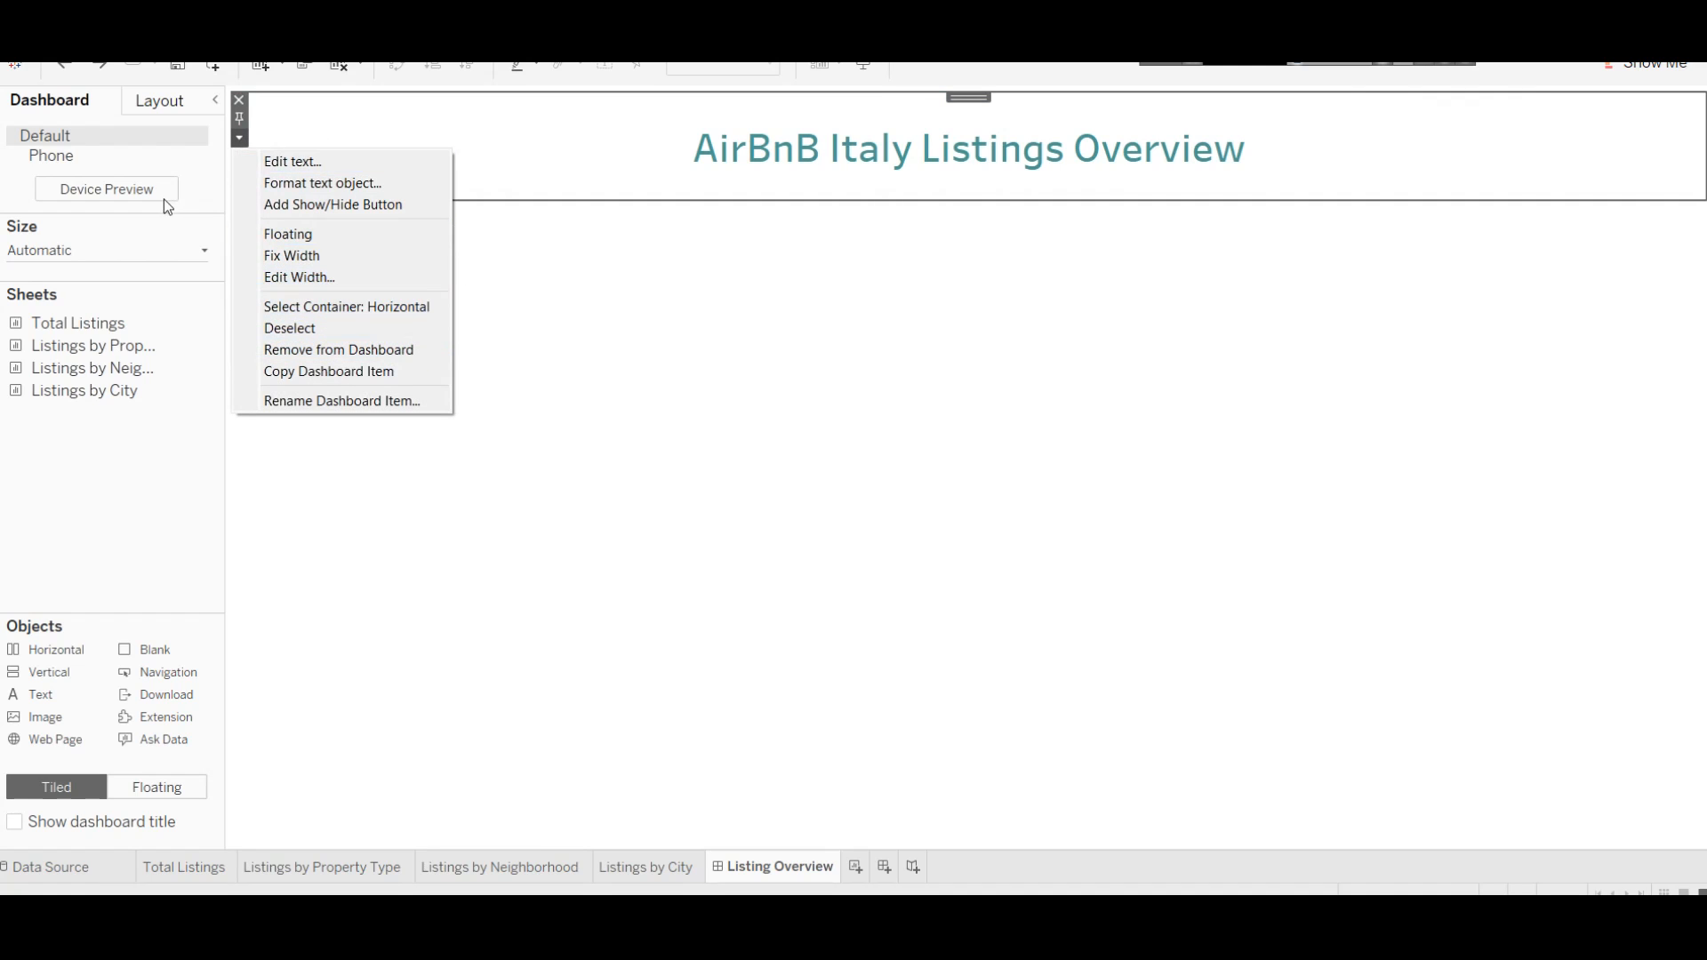
left_click(162, 111)
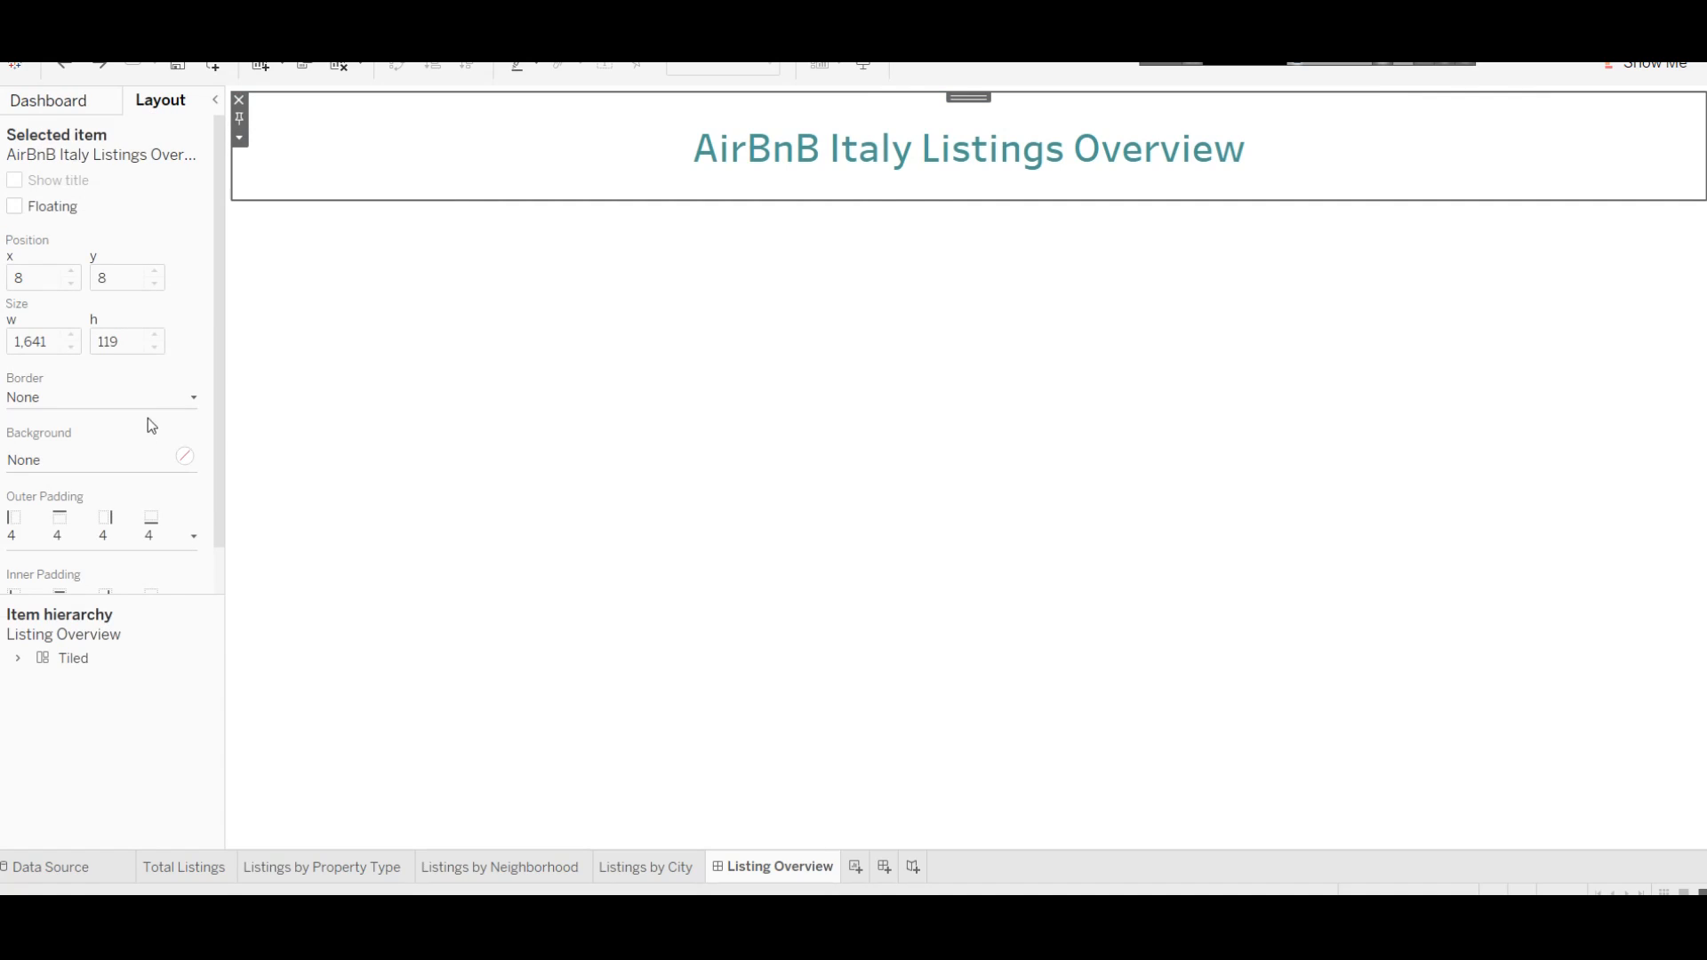
Step: Give the title banner a light blue-grey background and a solid teal border
left_click(184, 458)
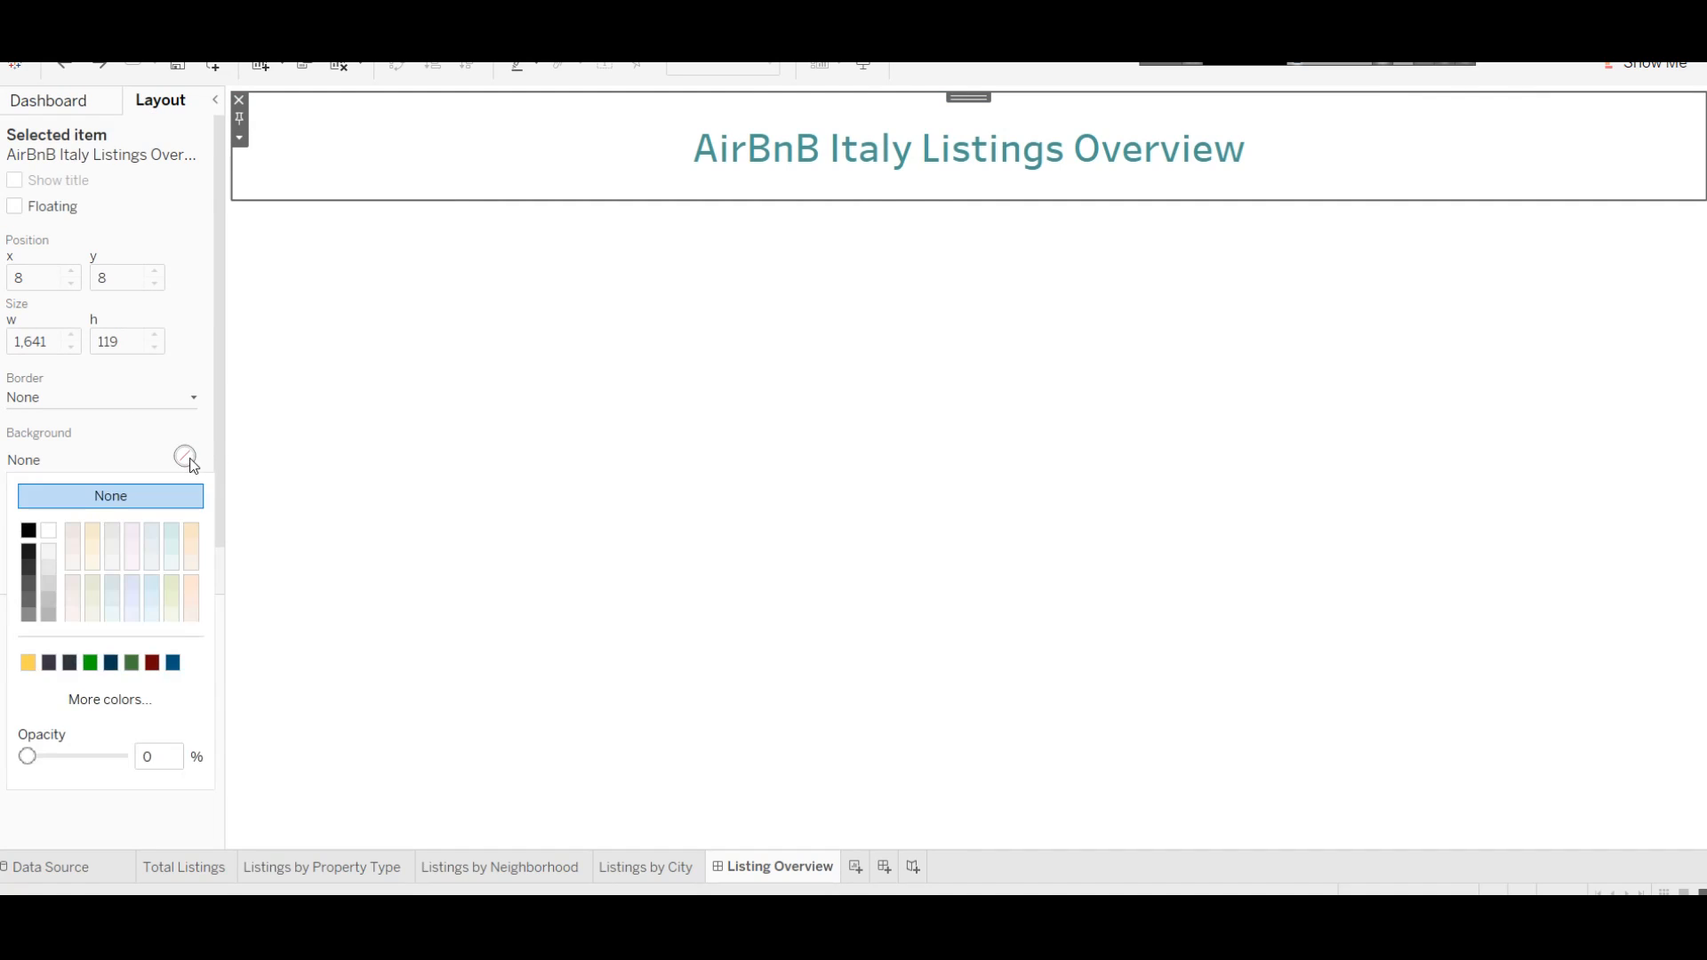
left_click(149, 535)
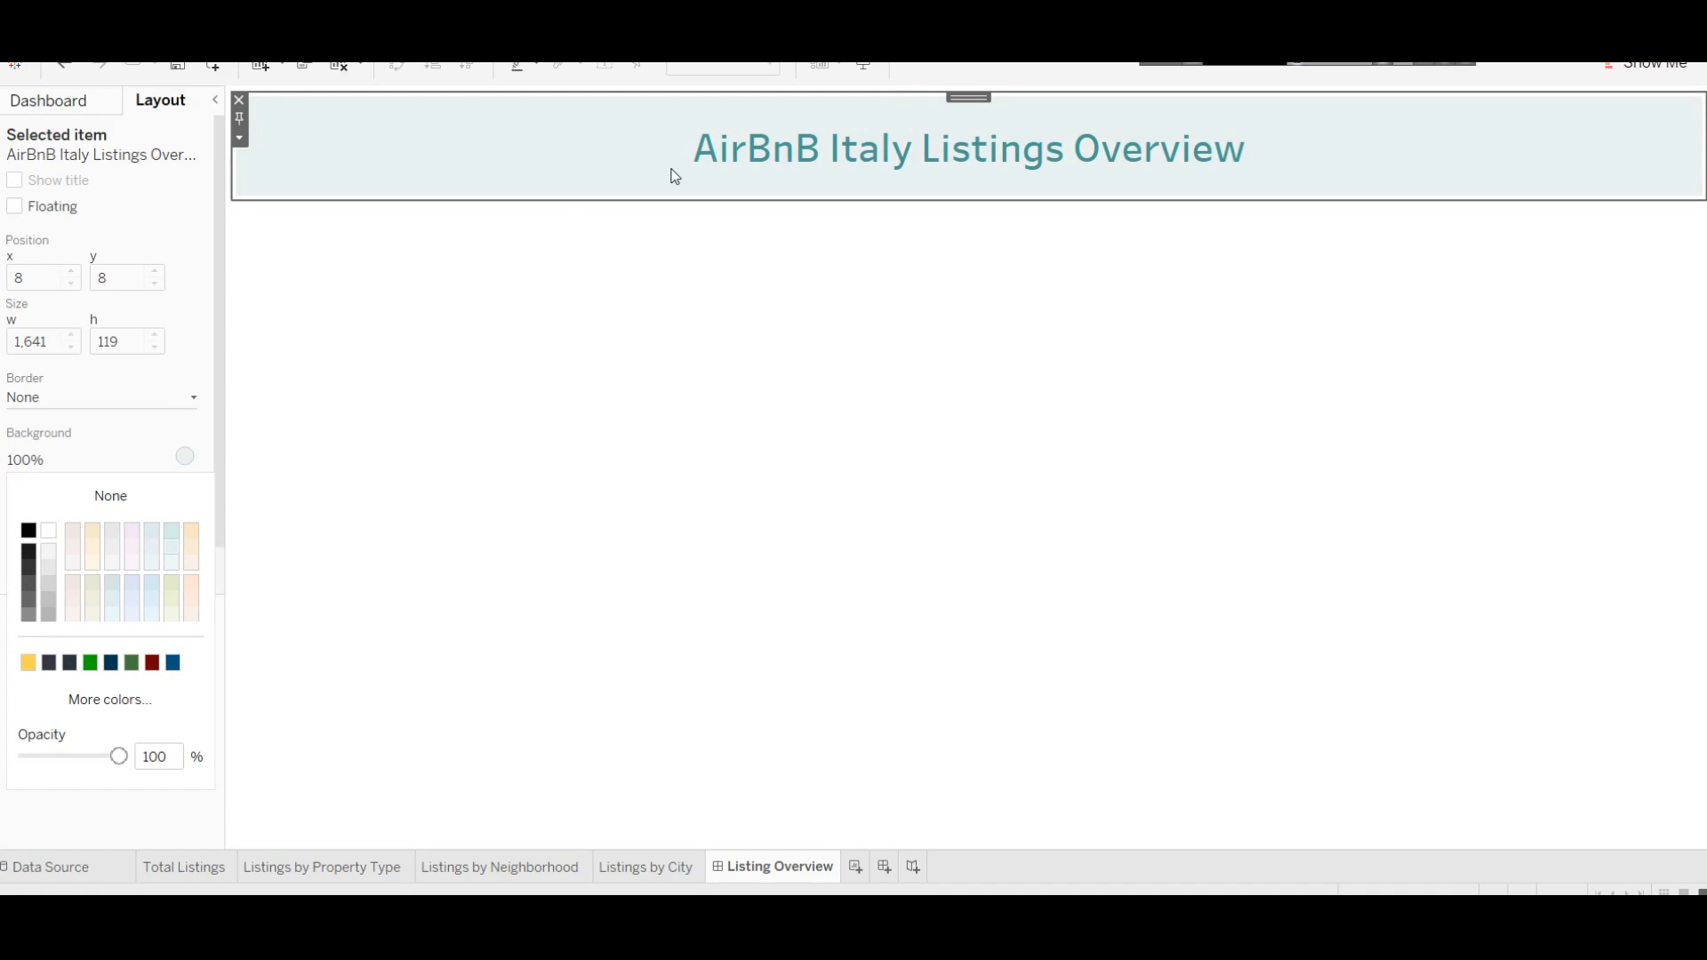
left_click(105, 400)
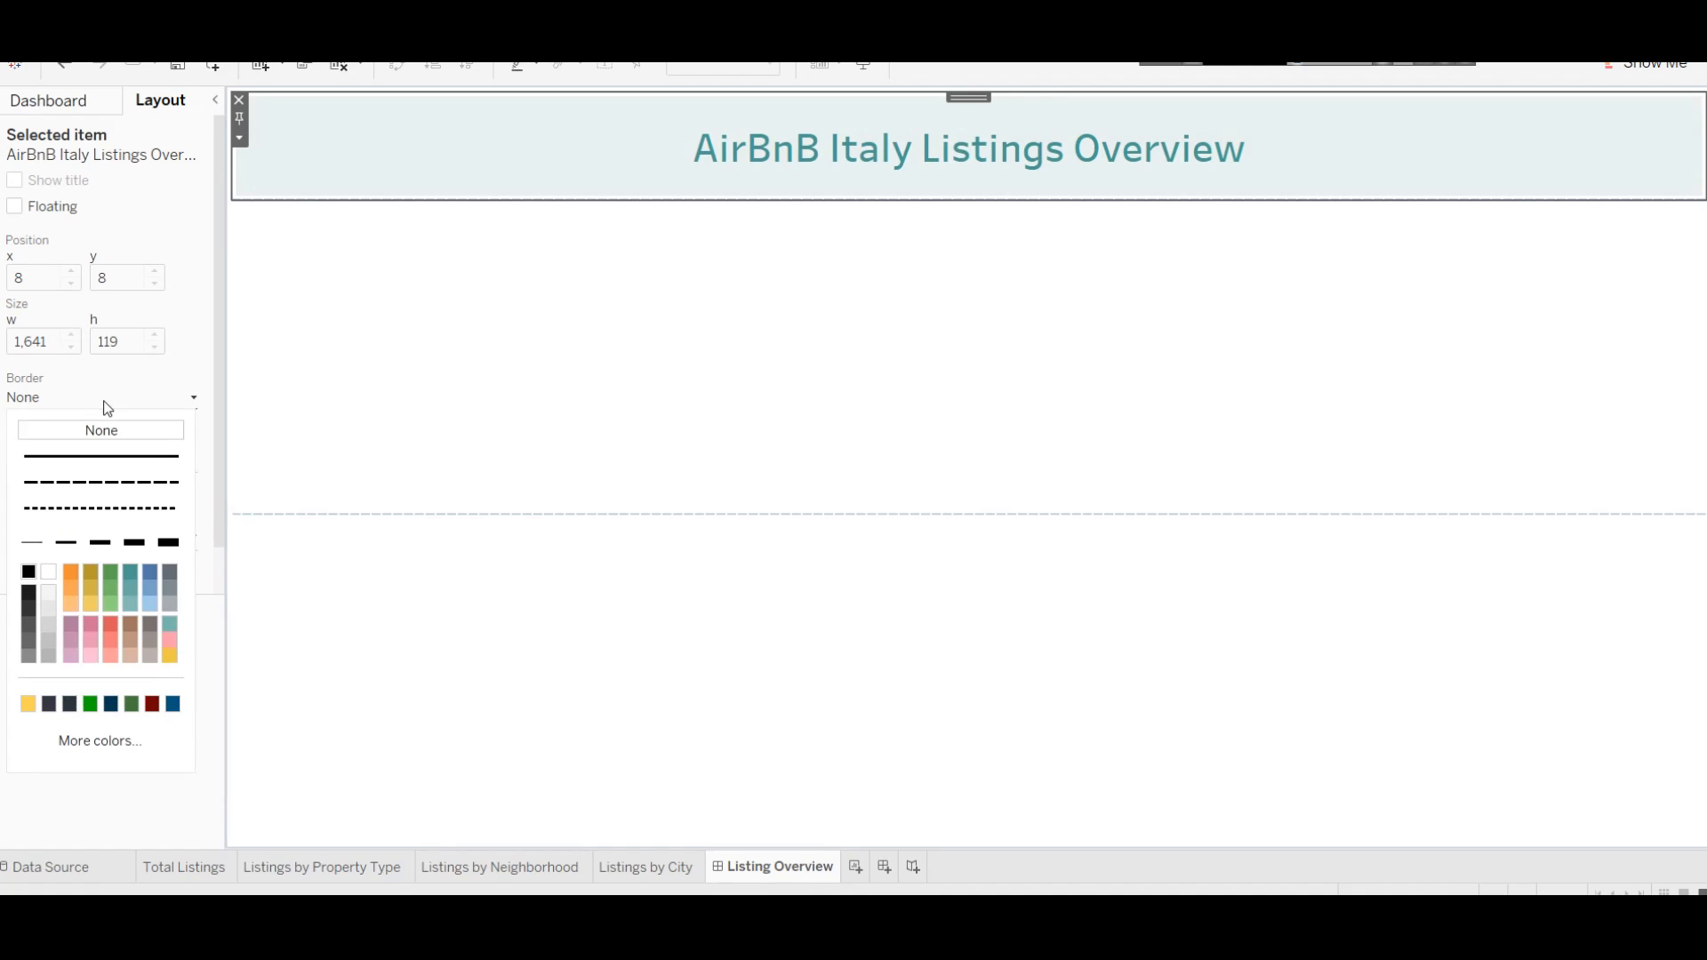
left_click(122, 460)
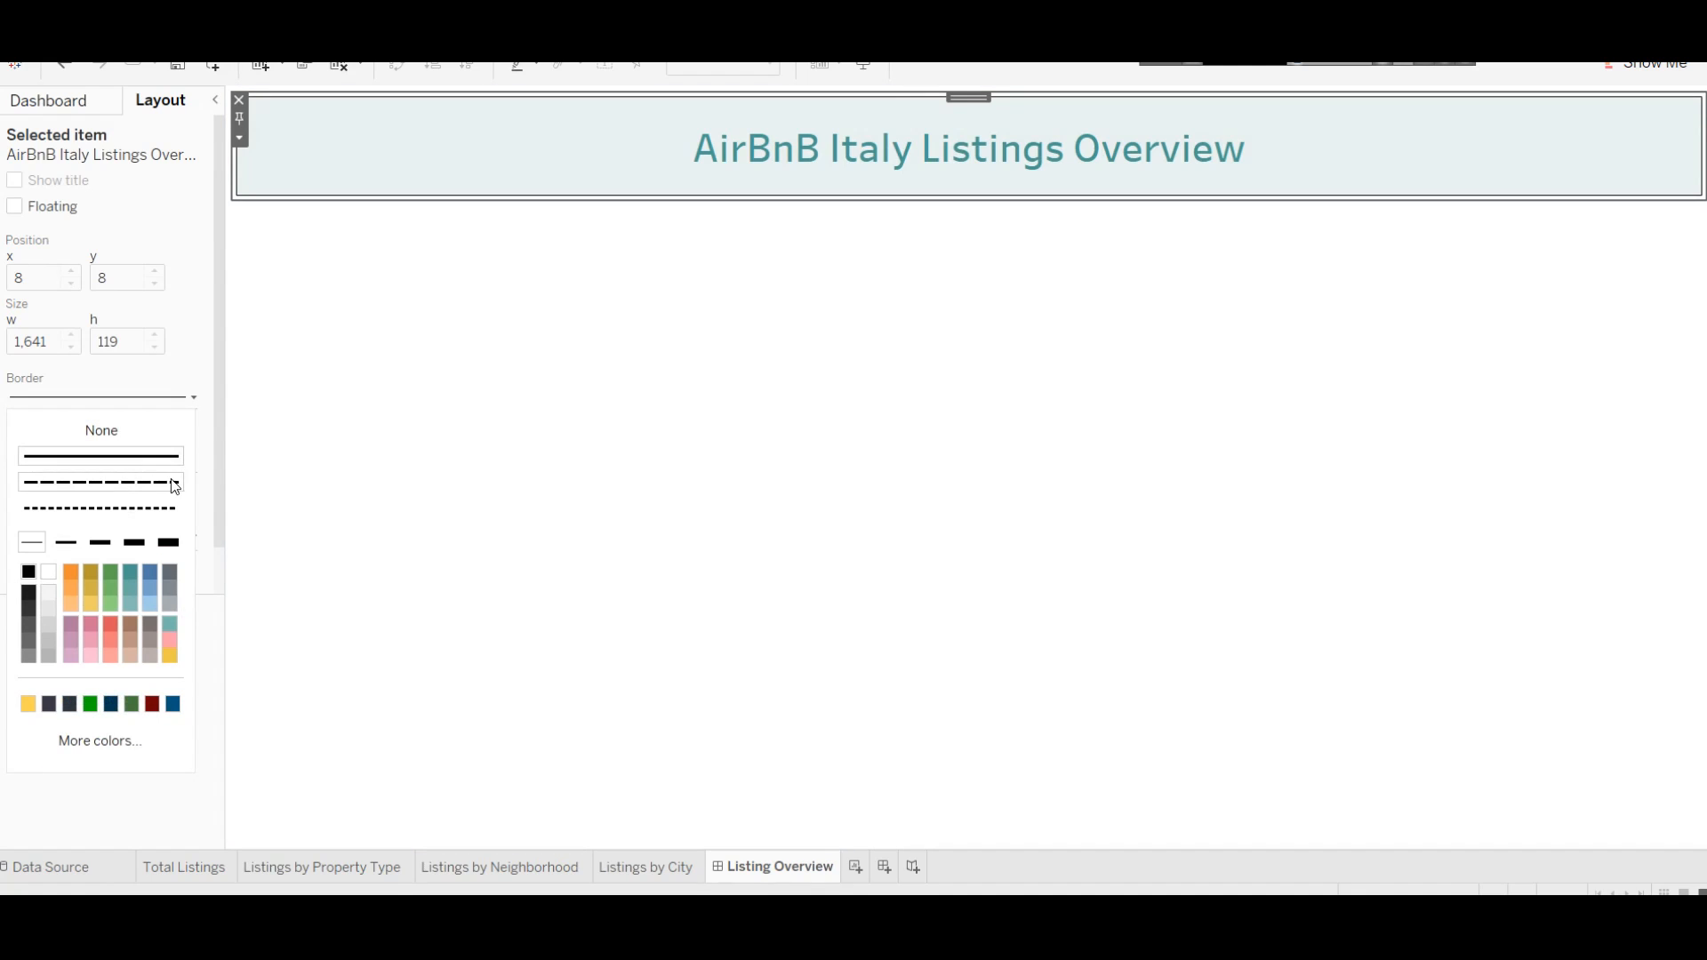
left_click(126, 580)
left_click(603, 398)
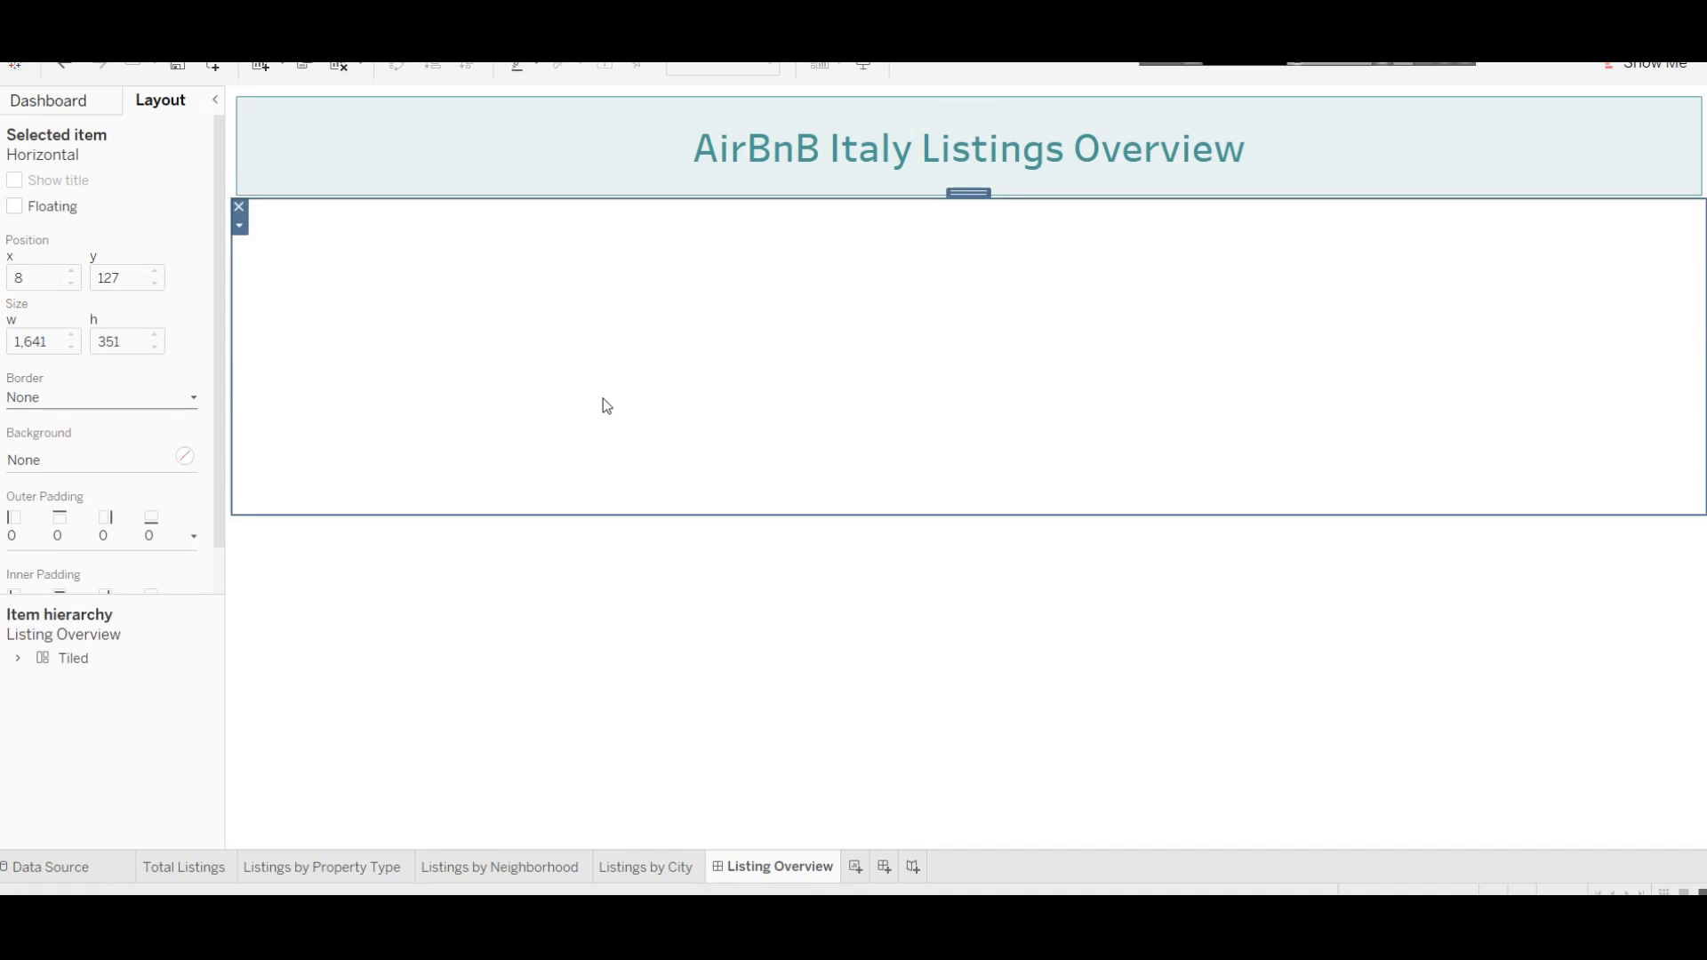
left_click(617, 622)
Step: Move the empty horizontal container directly under the title banner and make it slightly taller
left_click_drag(617, 627, 570, 452)
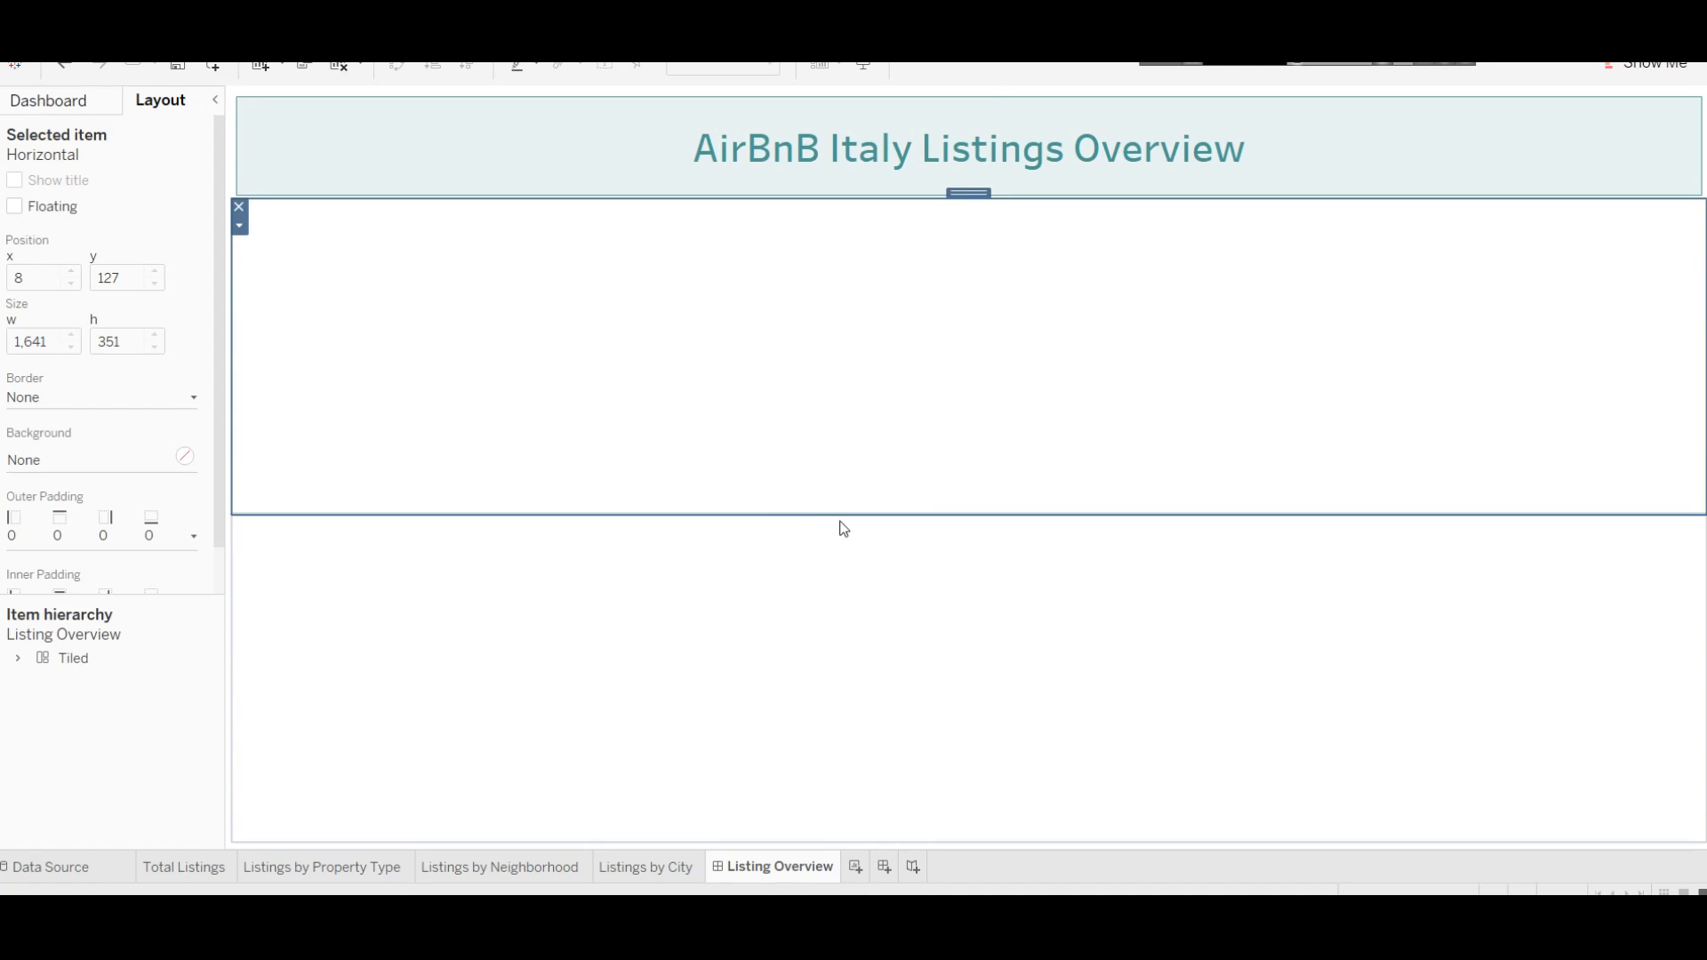
left_click_drag(845, 522, 847, 531)
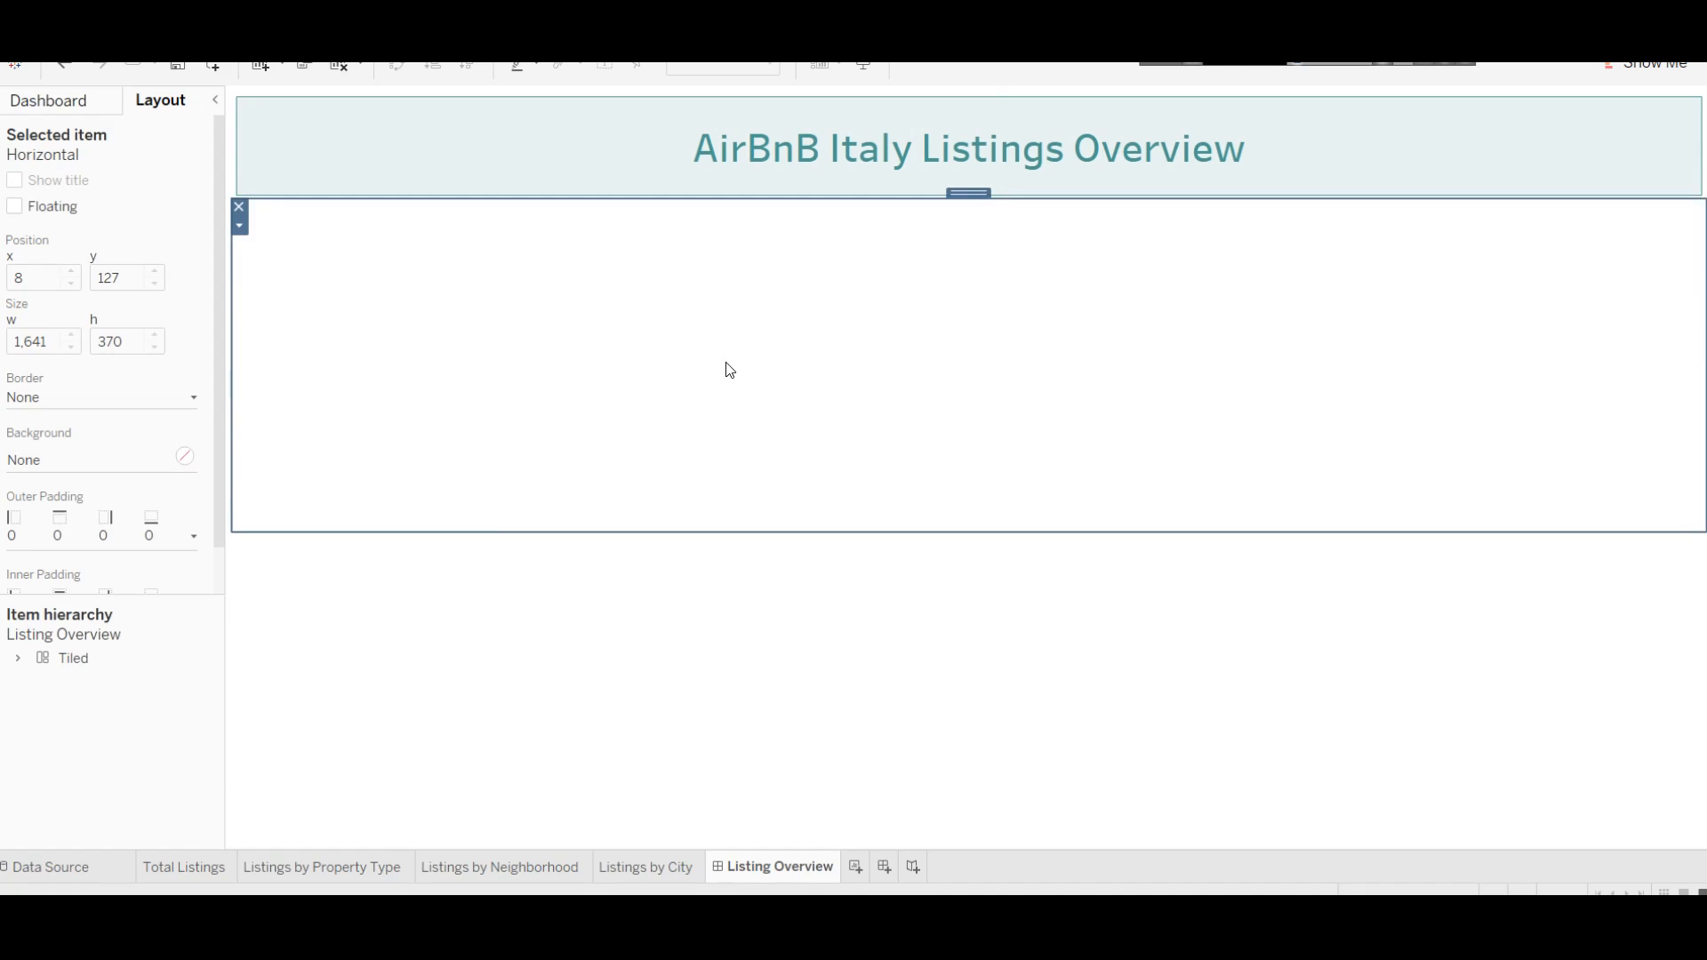
left_click(652, 690)
left_click(581, 354)
Step: Place the Listings by Property Type sheet in the container, with Listings by Neighborhood beside it
left_click(49, 101)
left_click_drag(71, 346, 338, 269)
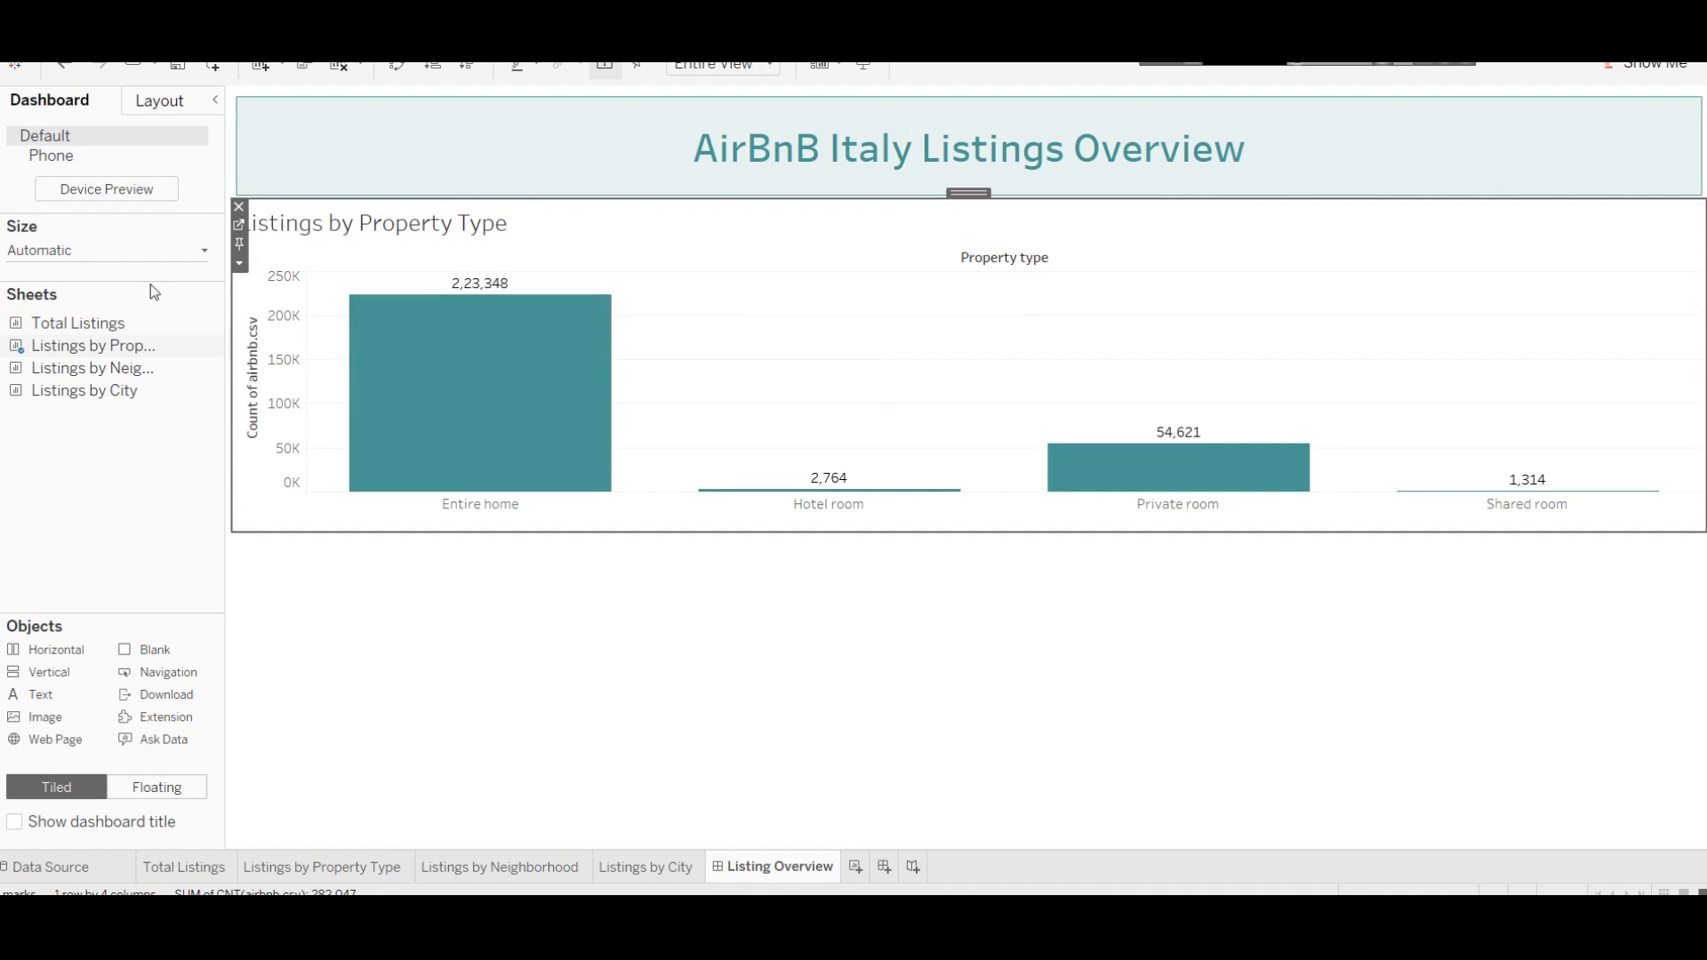
mouse_move(87, 367)
left_click_drag(82, 366, 1336, 331)
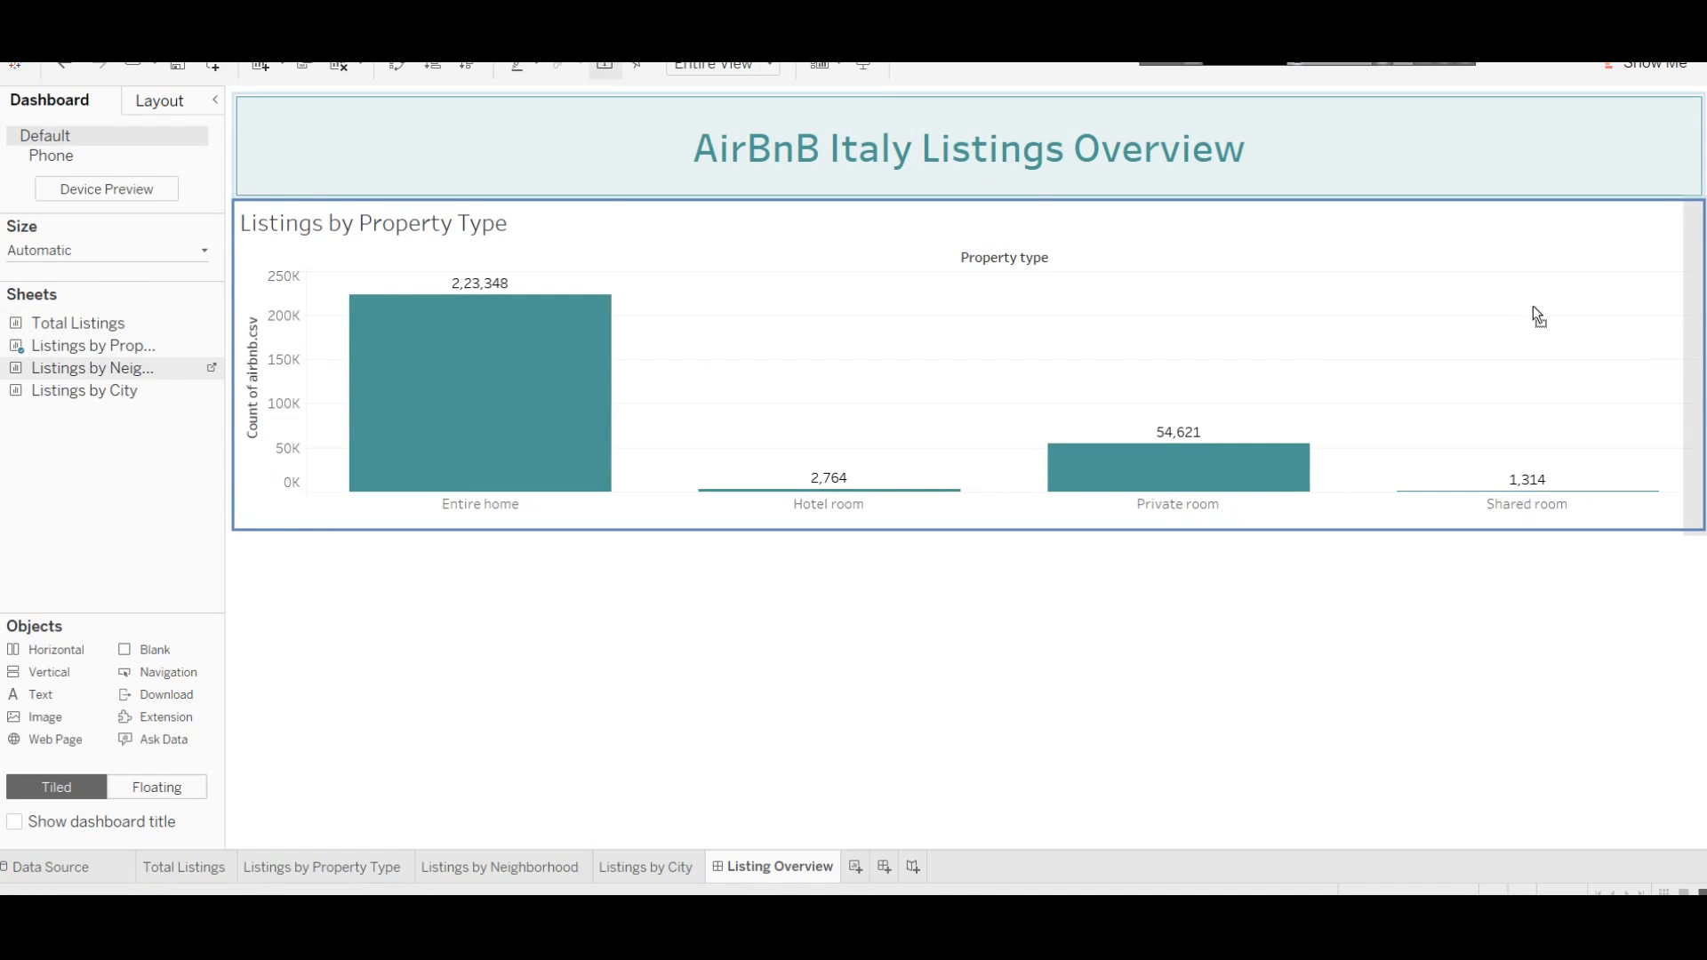
left_click_drag(1533, 305, 1534, 306)
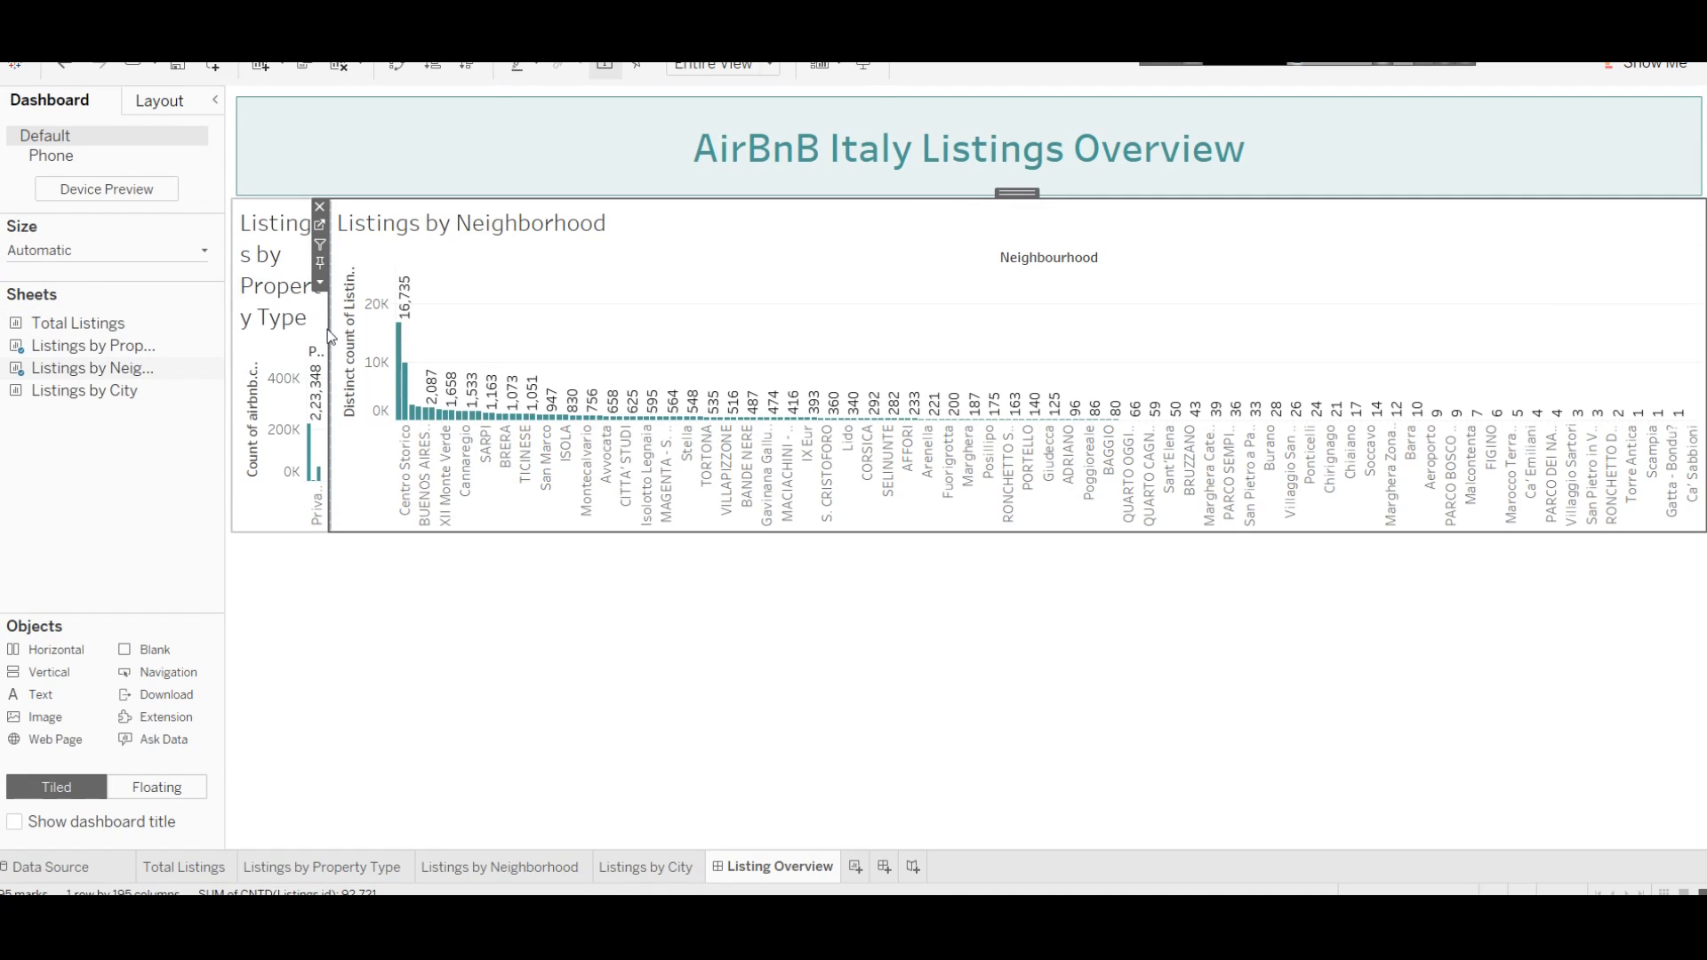